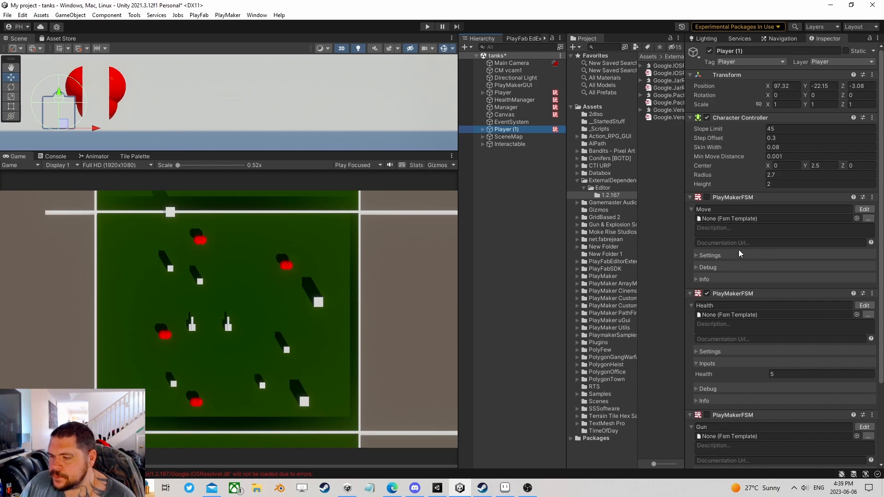
- Inspect the Player's Health state machine, reviewing State 2 and State 4's Destroy Self action
click(507, 95)
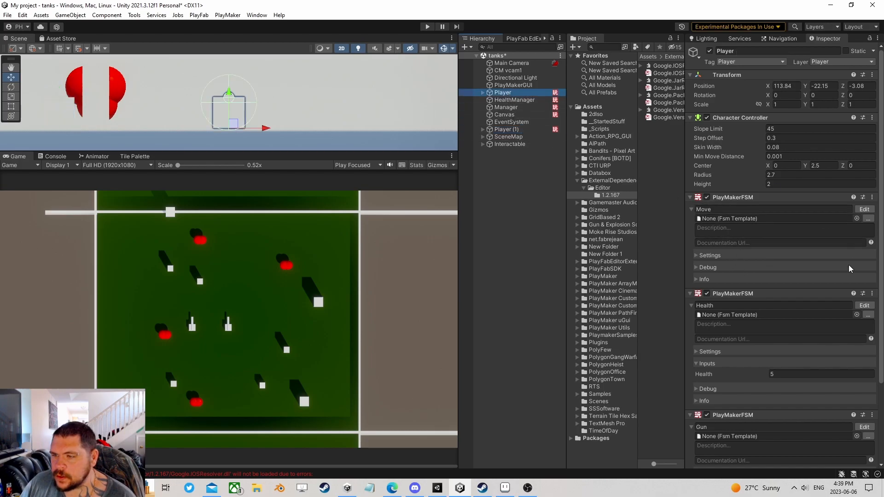
scroll(804, 265, down, 3)
scroll(757, 290, down, 1)
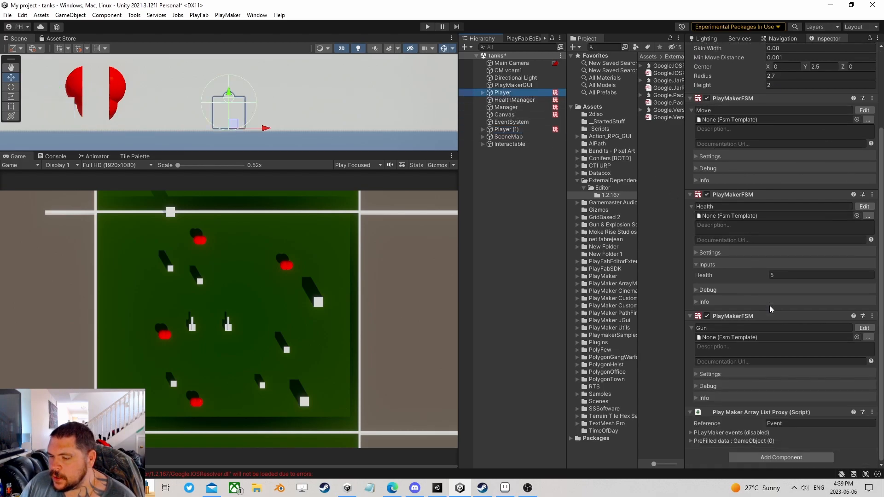
click(864, 207)
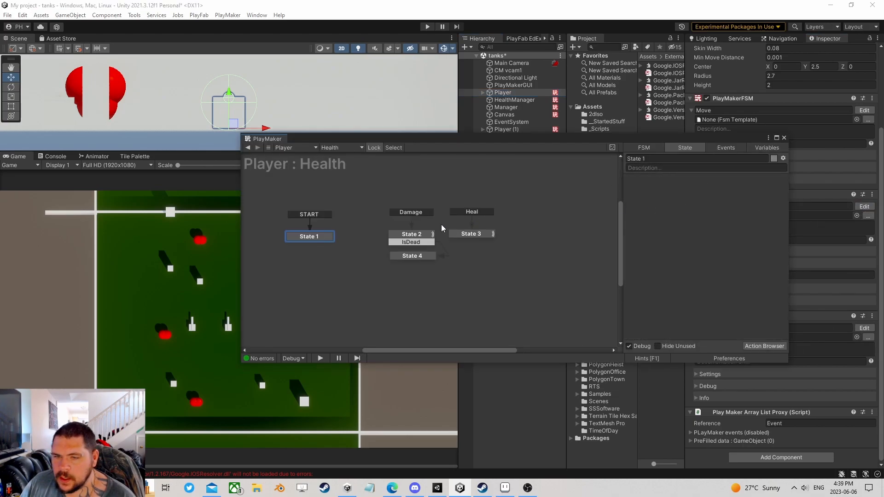
click(415, 238)
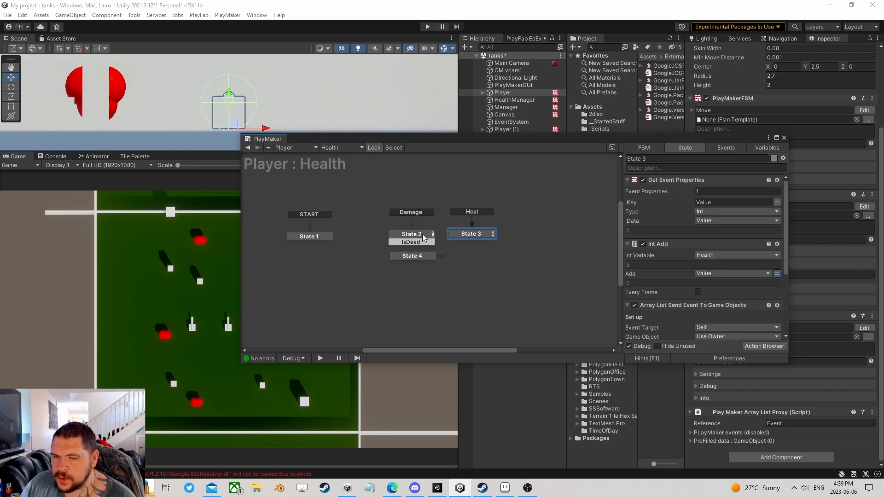
click(414, 256)
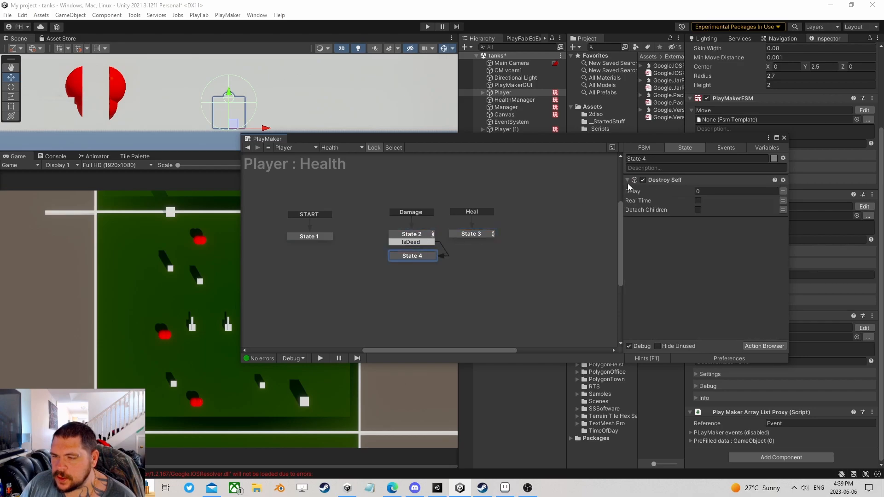
click(784, 138)
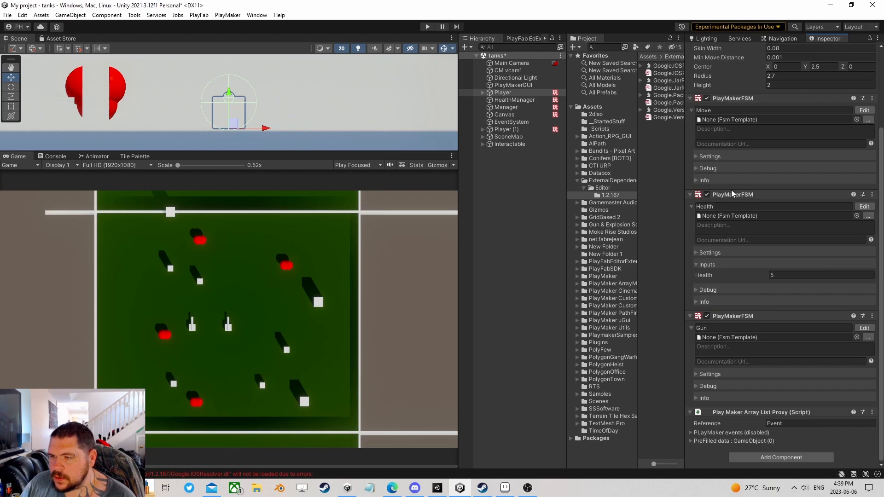
- Save Player as a prefab in _StartedStuff and rename Player (1) to Enemy
click(506, 130)
click(502, 92)
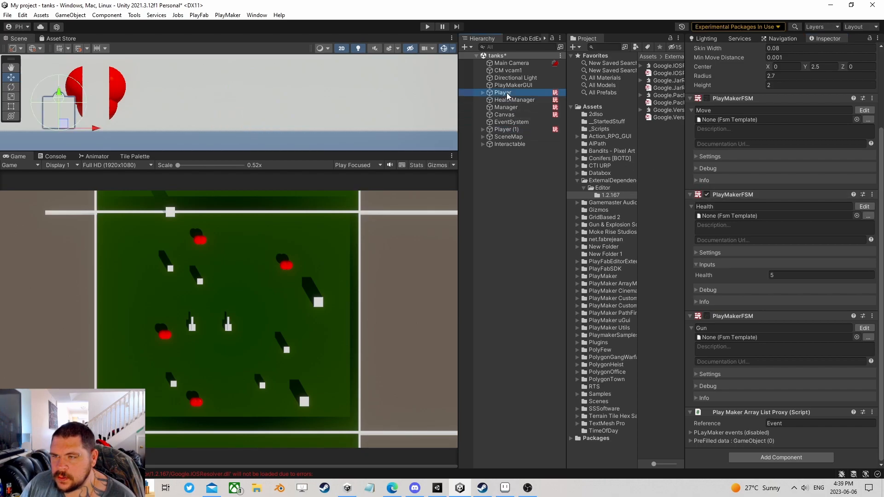
click(608, 121)
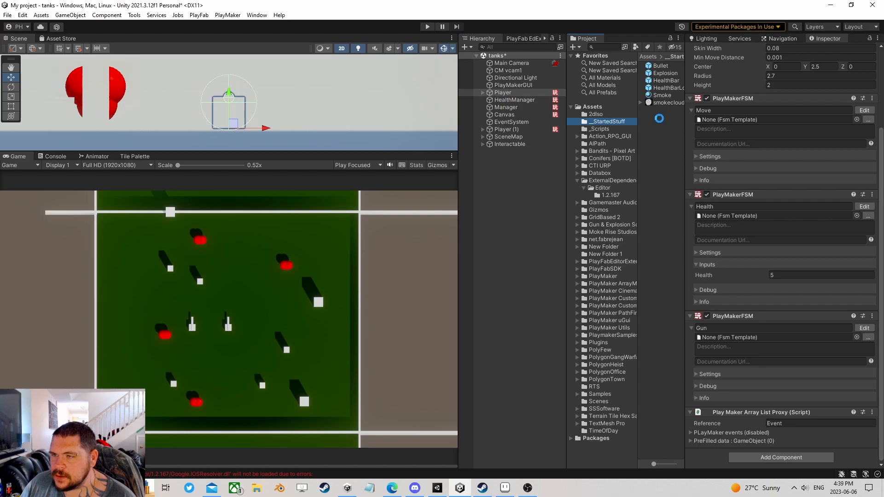
click(514, 130)
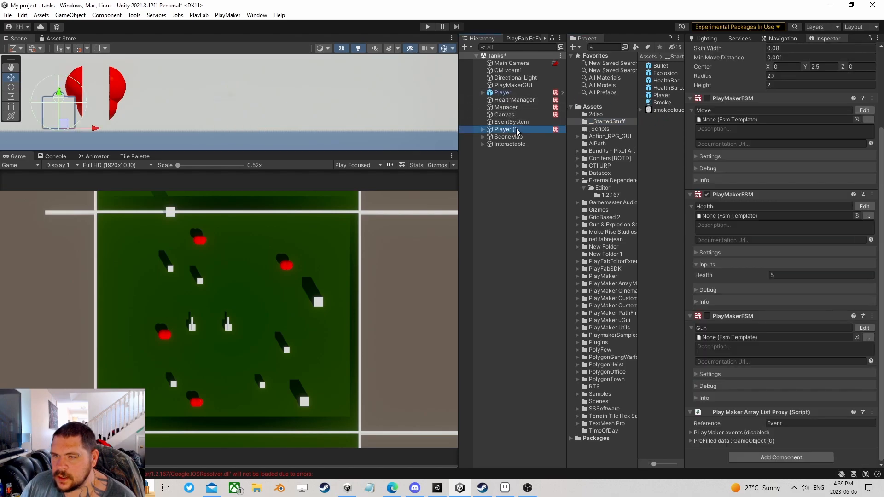
click(517, 130)
text(Enemy)
key(Return)
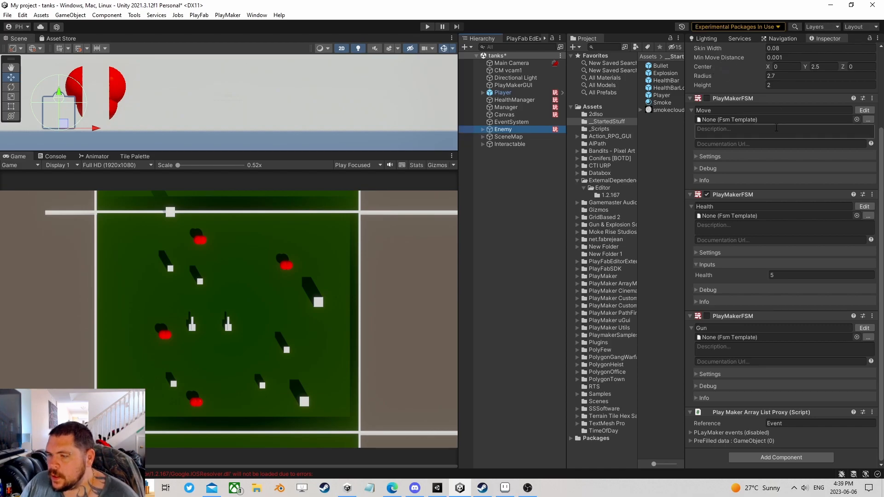
- Check the console error messages, return to the Game view and clear the selection
scroll(728, 179, up, 3)
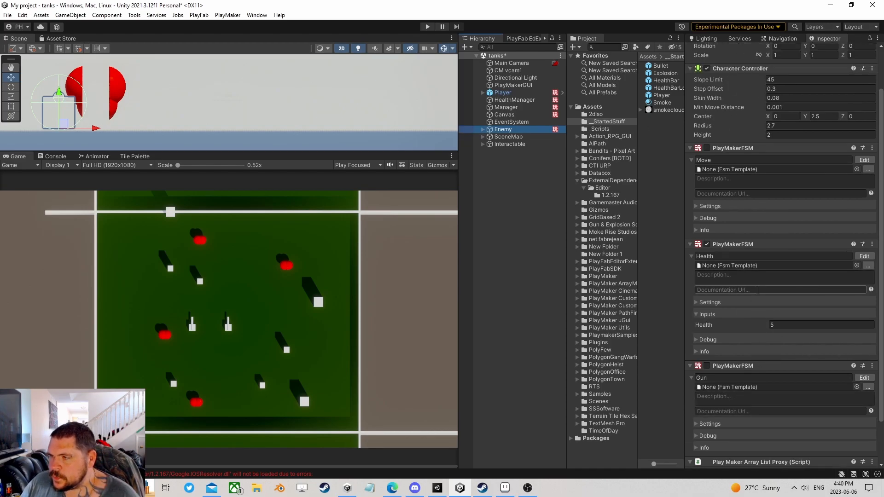
scroll(757, 361, down, 3)
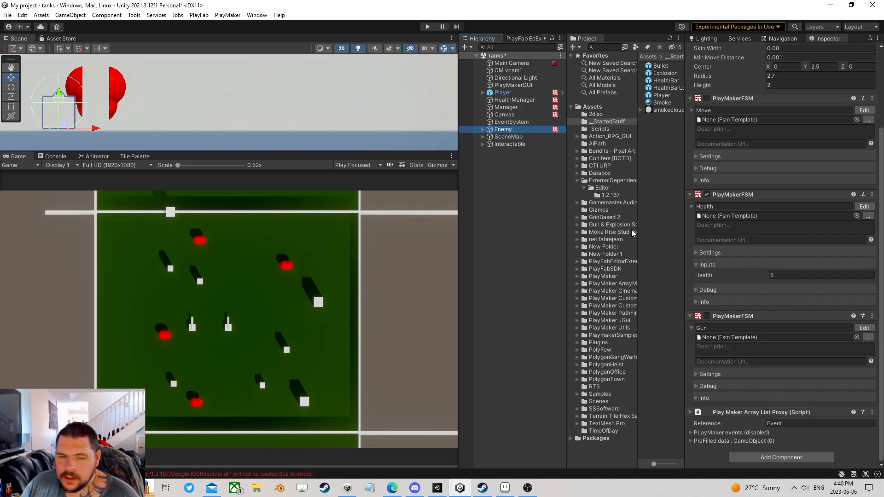
click(56, 157)
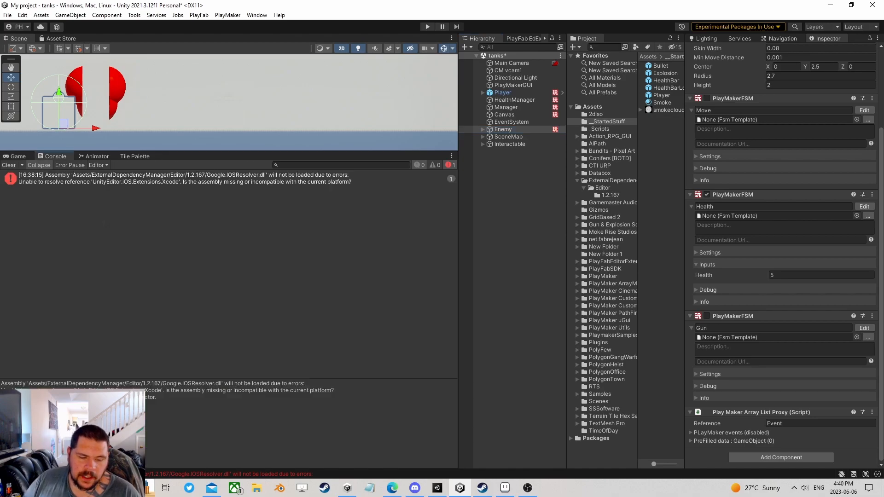
click(17, 156)
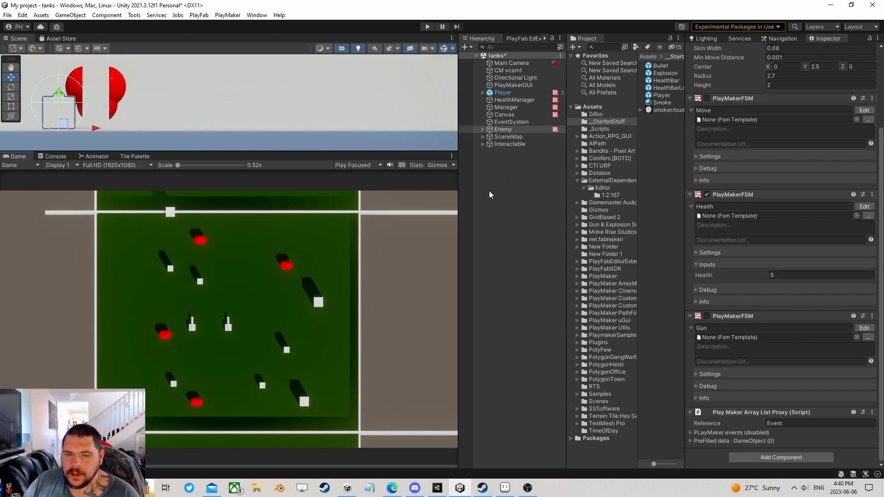
click(504, 197)
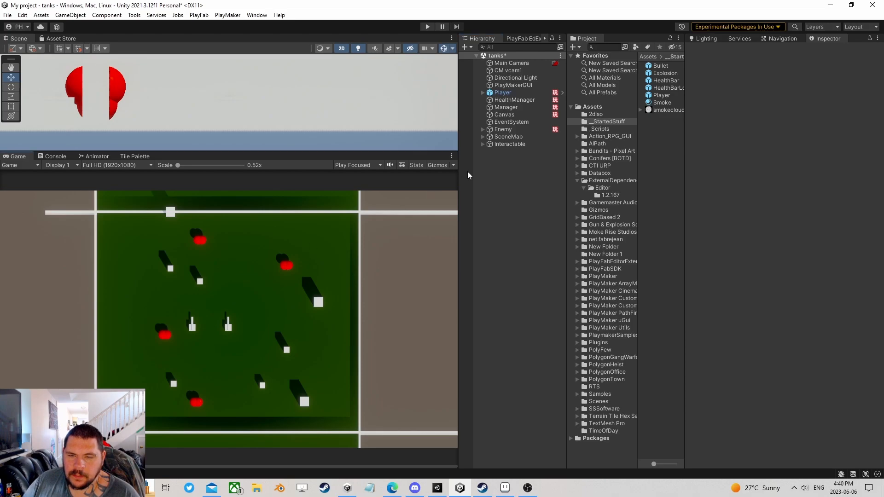
- Expand SceneMap, frame its ground Plane in 3D view, and mark the Plane Static
click(505, 138)
click(483, 137)
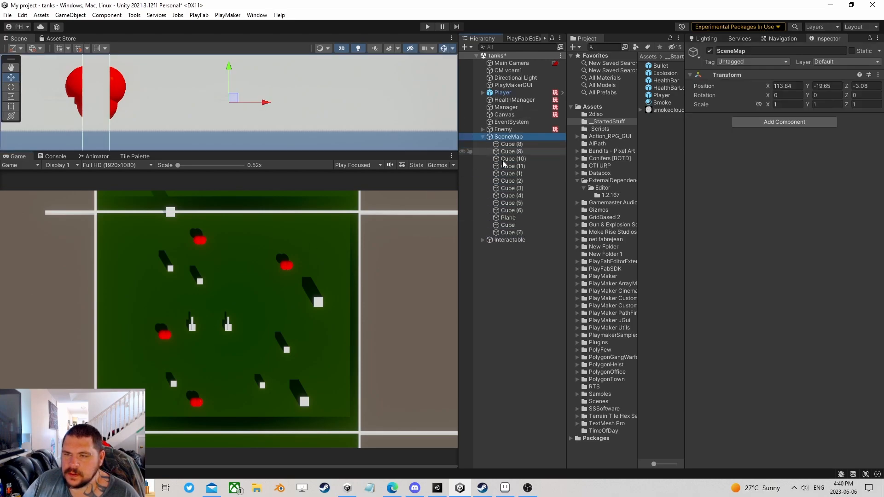
click(508, 218)
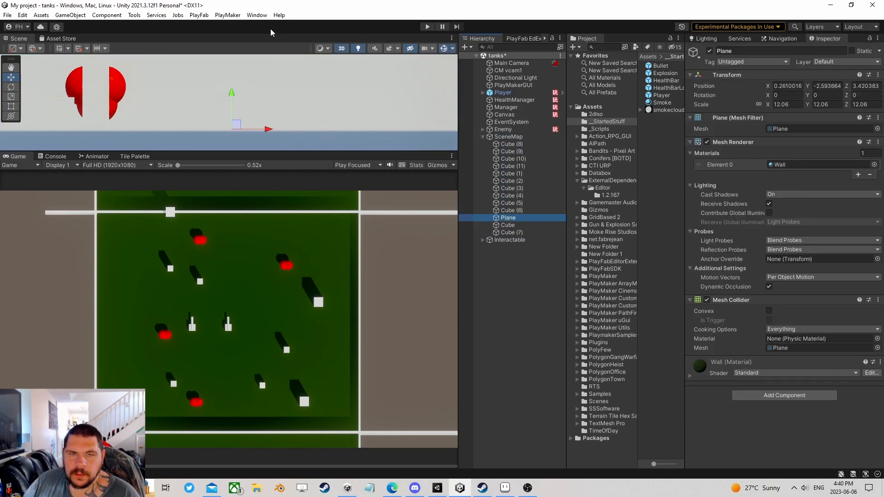
click(341, 48)
double_click(507, 218)
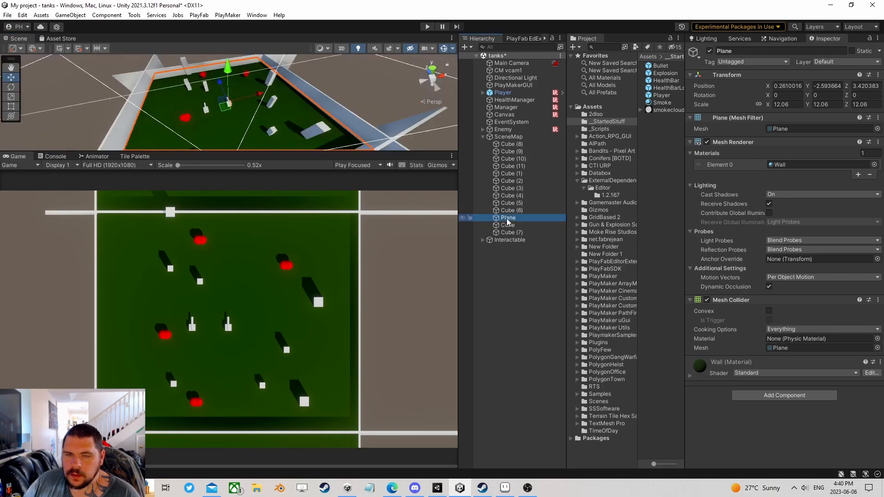
scroll(284, 122, up, 10)
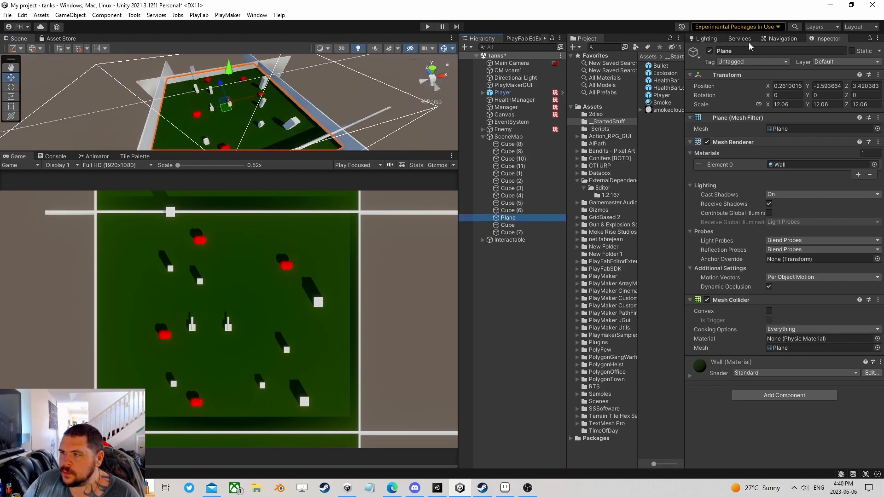
click(851, 50)
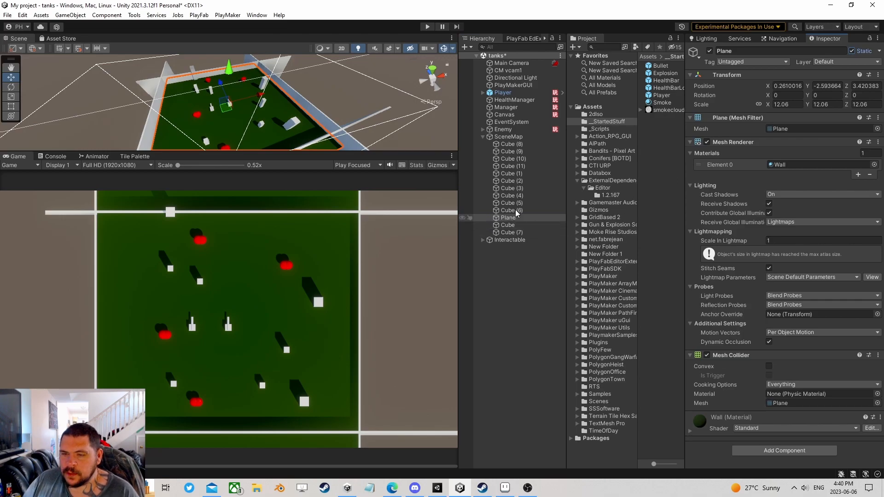
- Mark SceneMap Static with 'Yes, change children', and bring up the Navigation settings
click(509, 137)
click(851, 50)
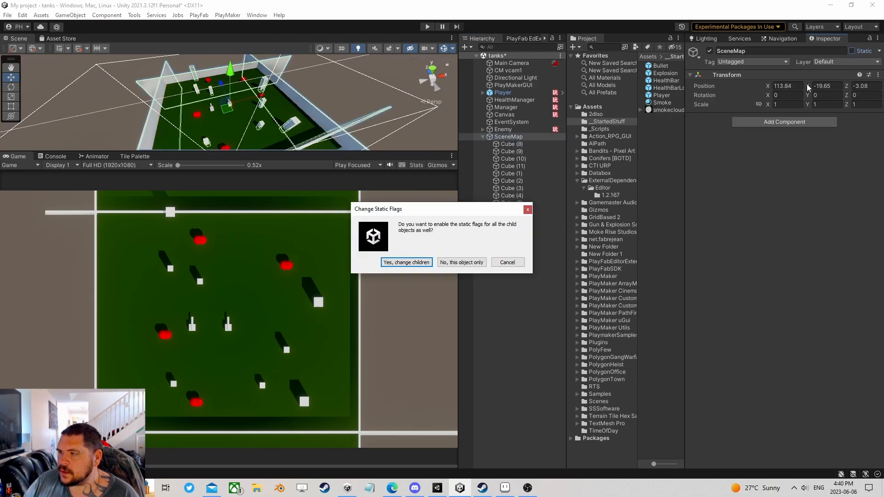
click(406, 262)
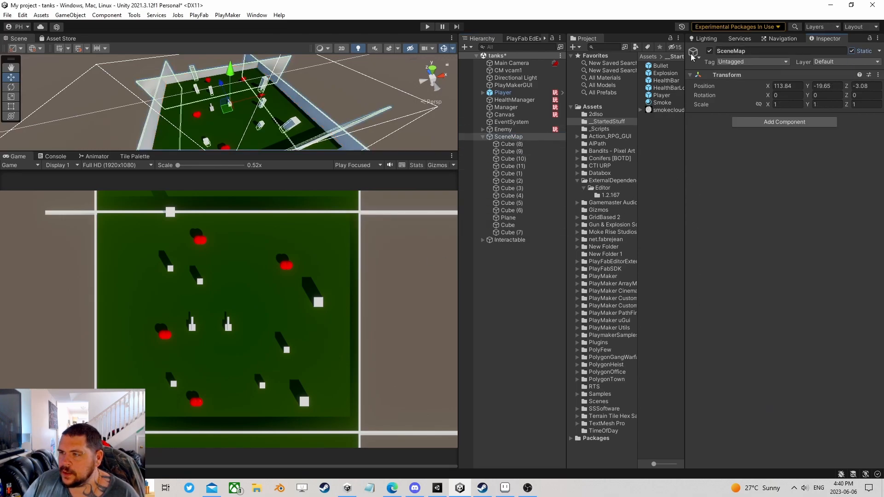
click(790, 40)
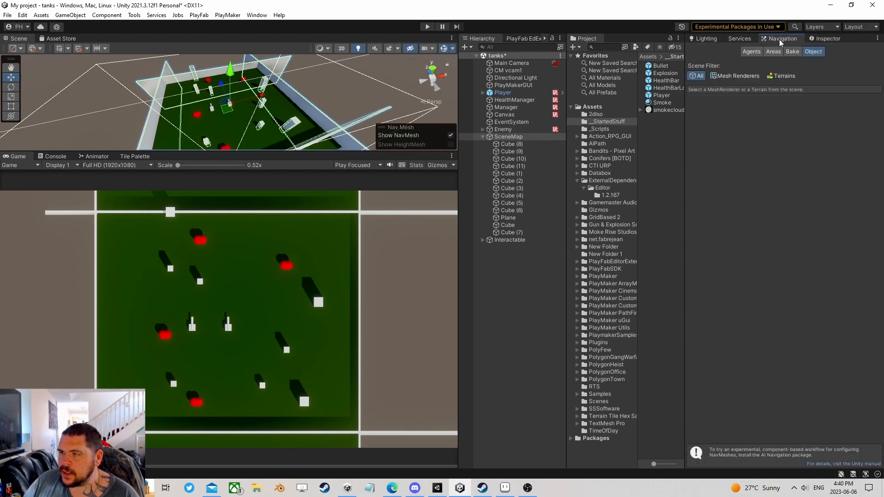
- Open the Navigation window and bake the NavMesh for the arena
click(228, 15)
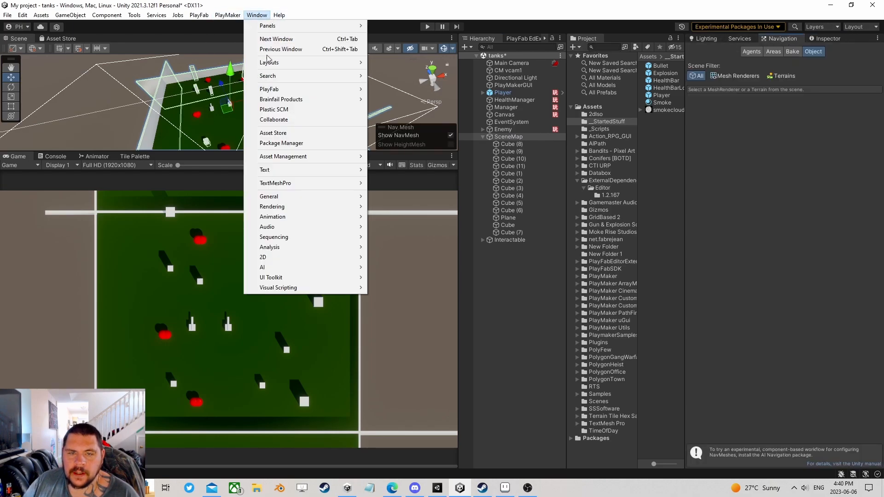
mouse_move(276, 267)
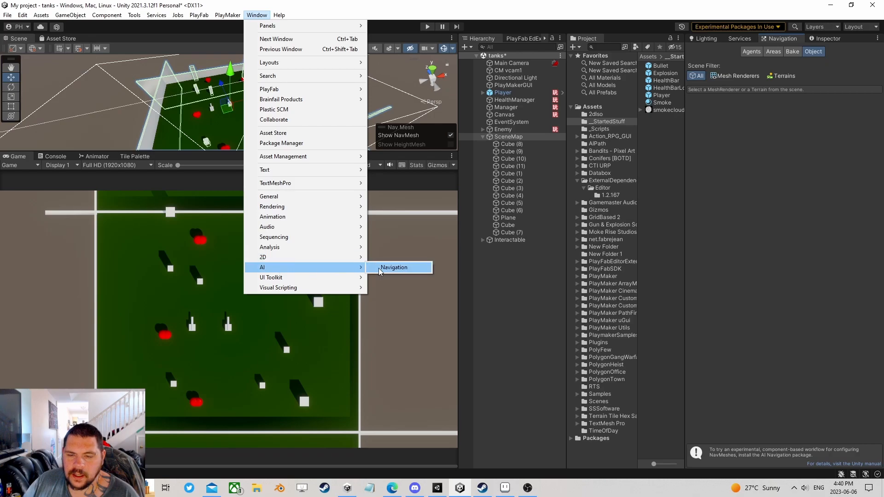
click(394, 267)
click(792, 51)
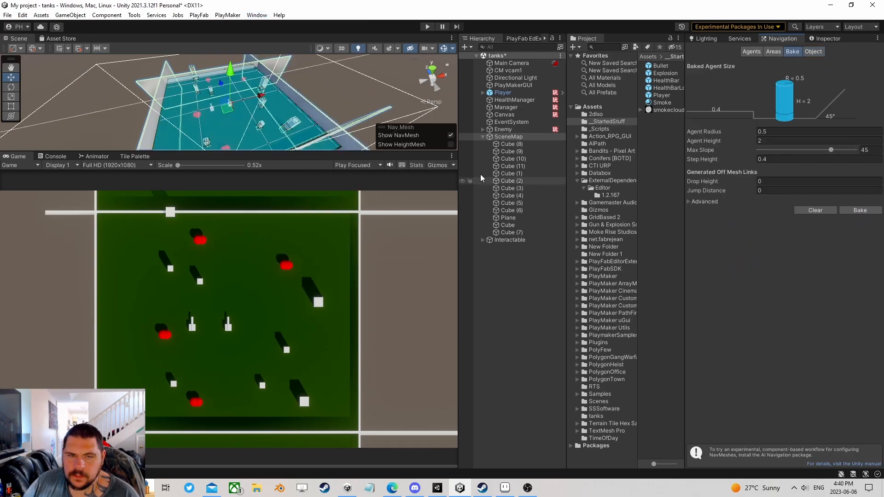
- Enlarge the scene view and pan across the baked NavMesh to inspect it
drag(315, 152, 314, 304)
right_drag(382, 88, 354, 134)
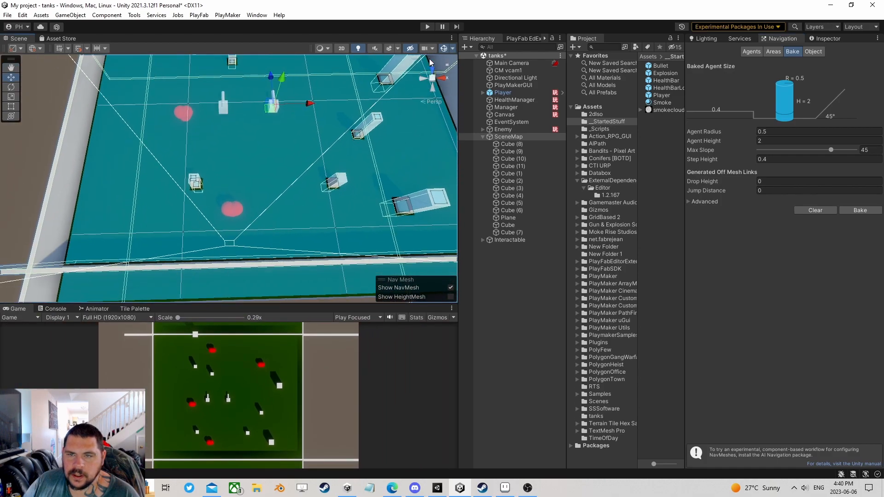
click(444, 48)
click(444, 49)
right_drag(269, 181, 282, 153)
middle_drag(295, 153, 241, 138)
scroll(290, 182, up, 4)
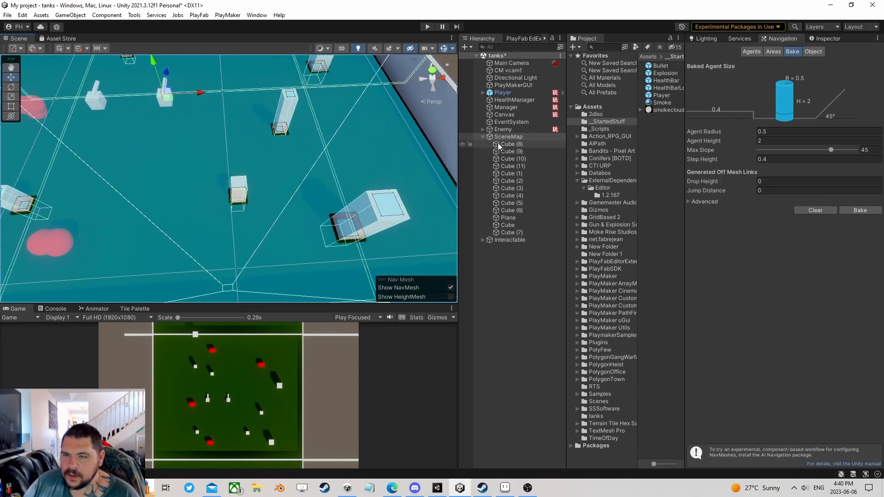
- Collapse SceneMap, select Enemy, and show its components in the Inspector
click(483, 137)
click(506, 129)
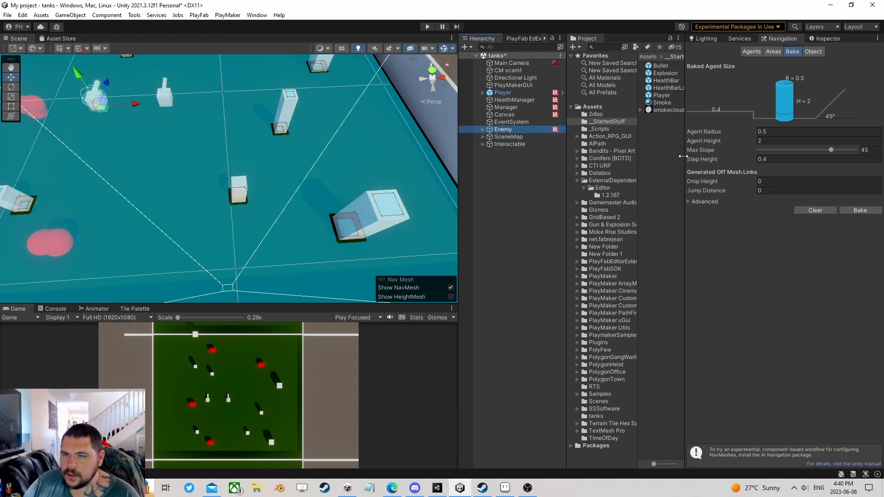
click(707, 39)
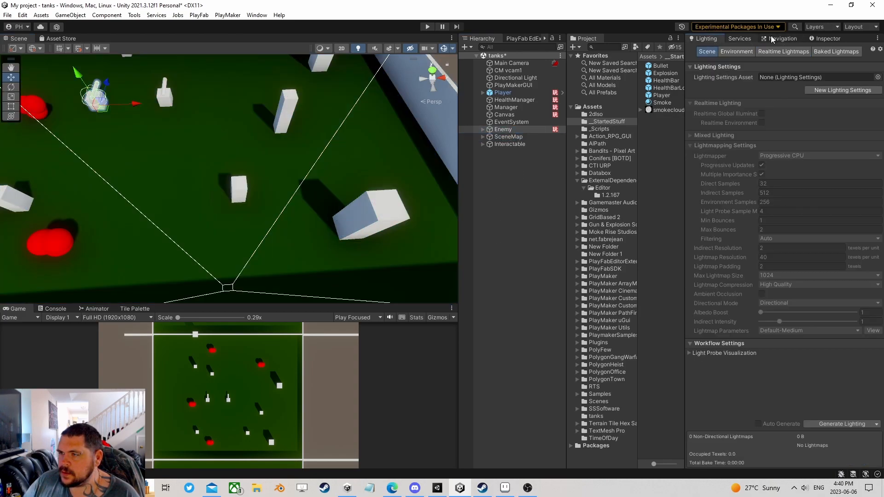
click(827, 39)
- Add a Nav Mesh Agent (Humanoid, speed 3.5) to Enemy via the 'nav' component search
scroll(777, 293, down, 4)
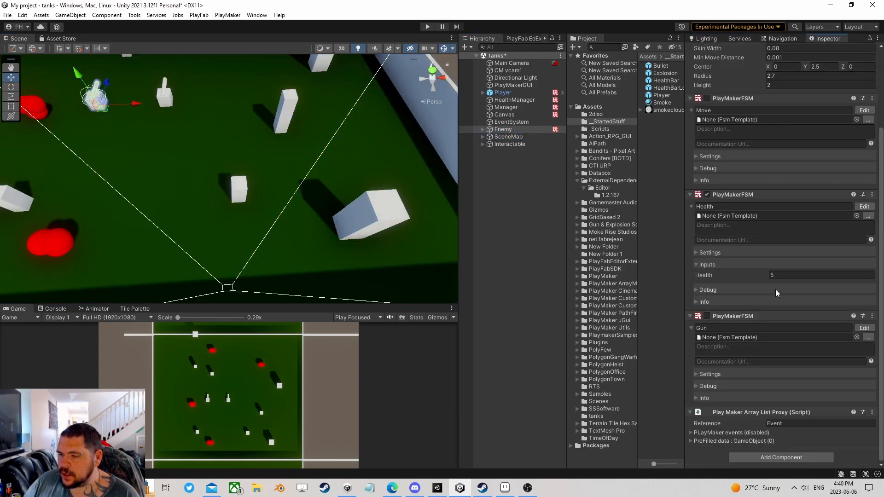
click(762, 455)
text(nav)
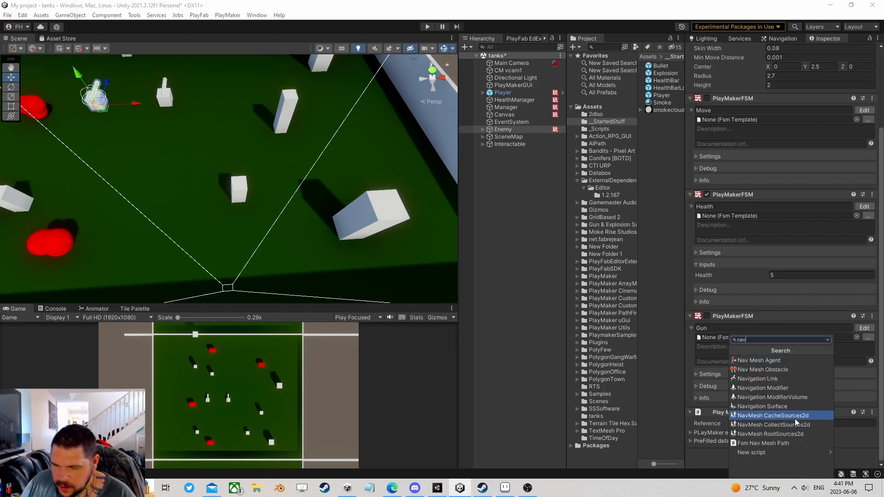
click(781, 359)
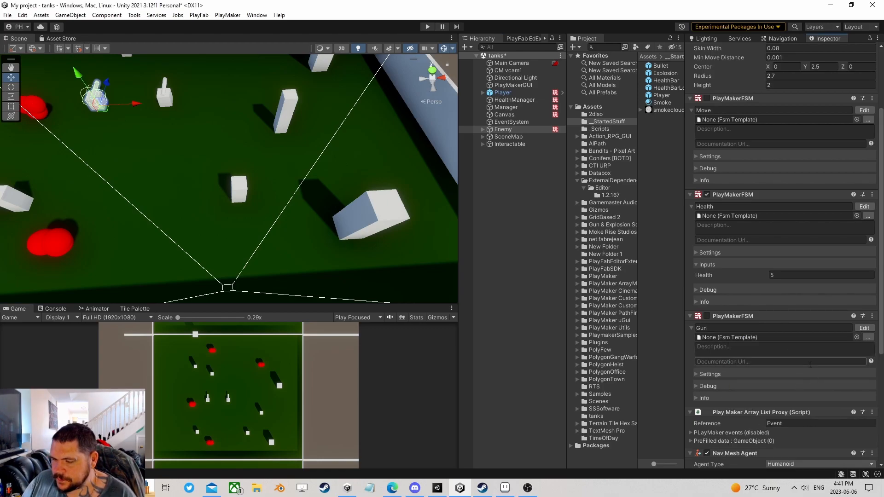
scroll(805, 357, down, 7)
scroll(281, 166, down, 4)
scroll(248, 175, up, 6)
mouse_move(200, 166)
middle_down()
mouse_move(253, 196)
mouse_move(252, 179)
middle_up()
scroll(788, 190, up, 3)
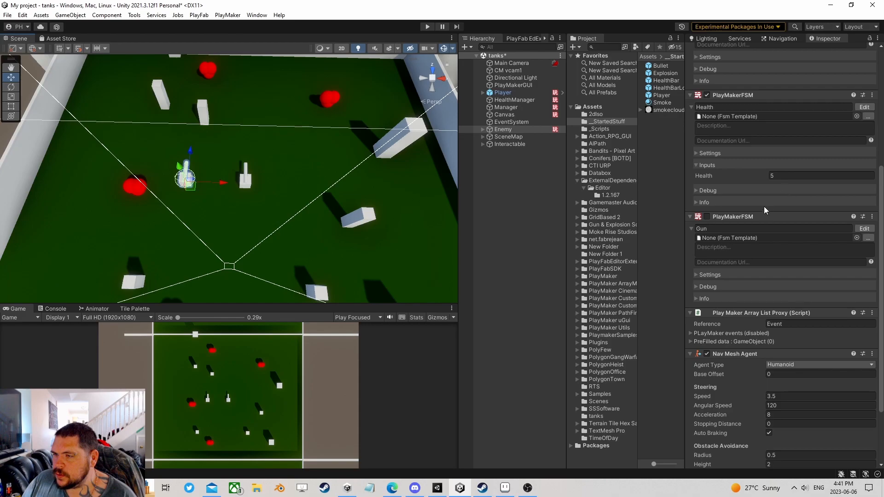
scroll(765, 205, up, 4)
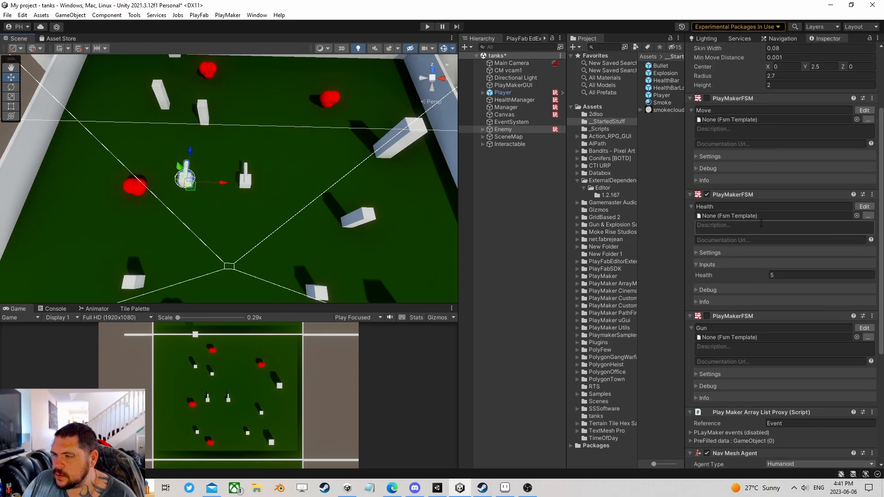
scroll(764, 283, down, 5)
scroll(752, 290, up, 3)
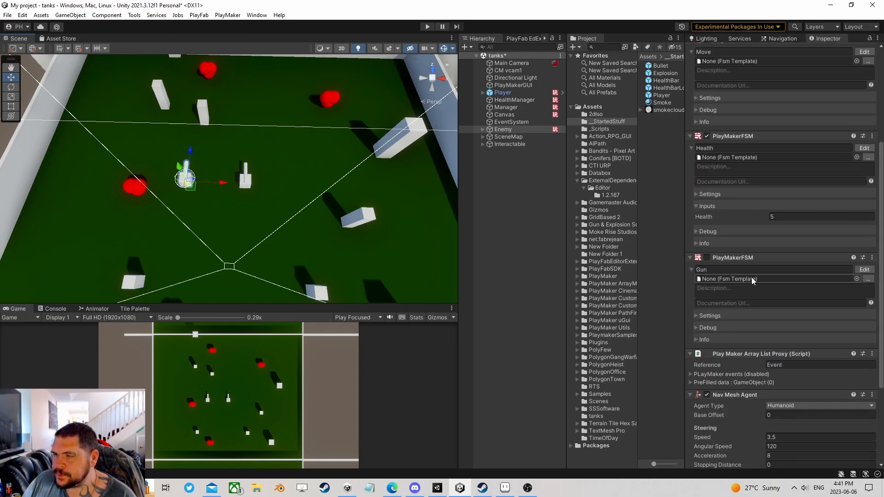
scroll(751, 277, up, 5)
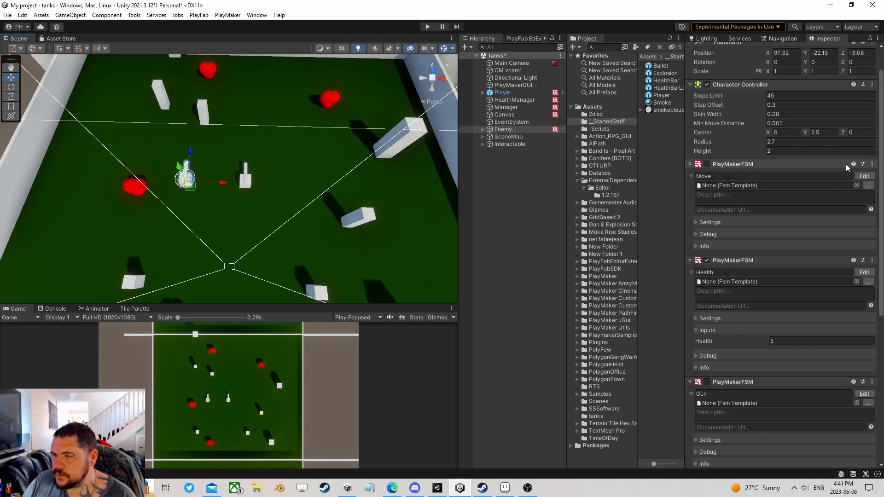
- Remove the Move state machine from Enemy and look over its Gun state machine
click(864, 178)
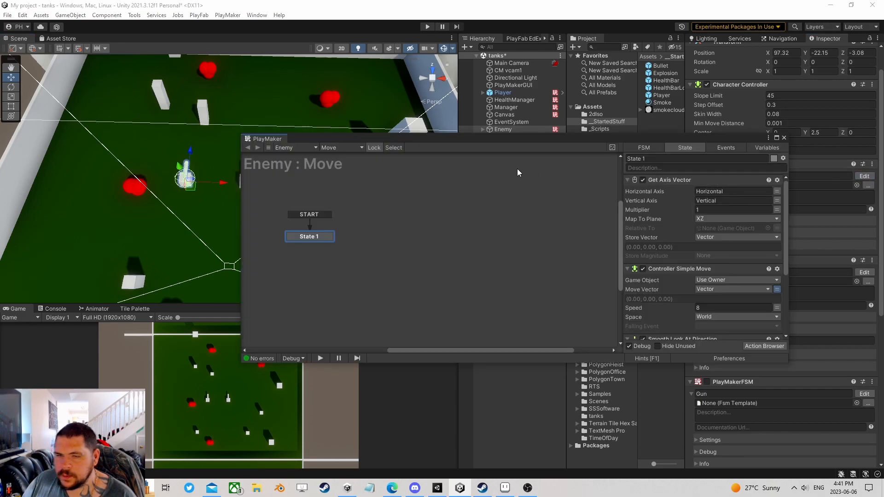
click(784, 138)
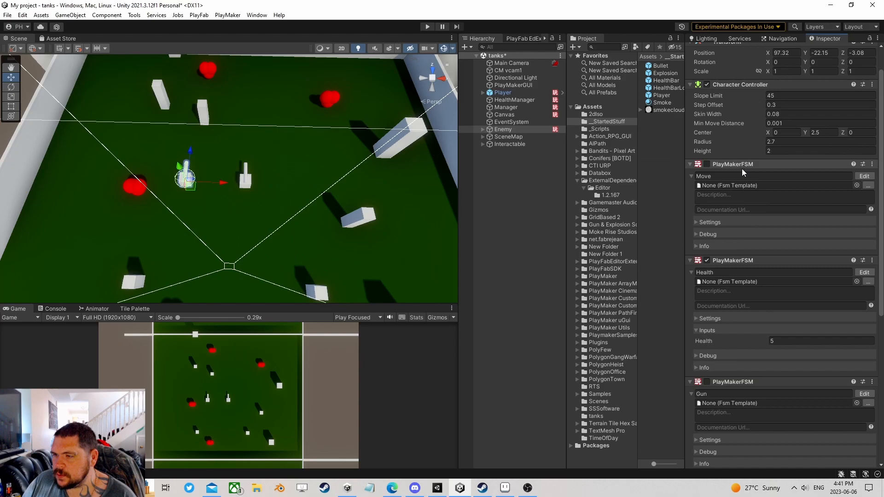
right_click(740, 164)
click(748, 200)
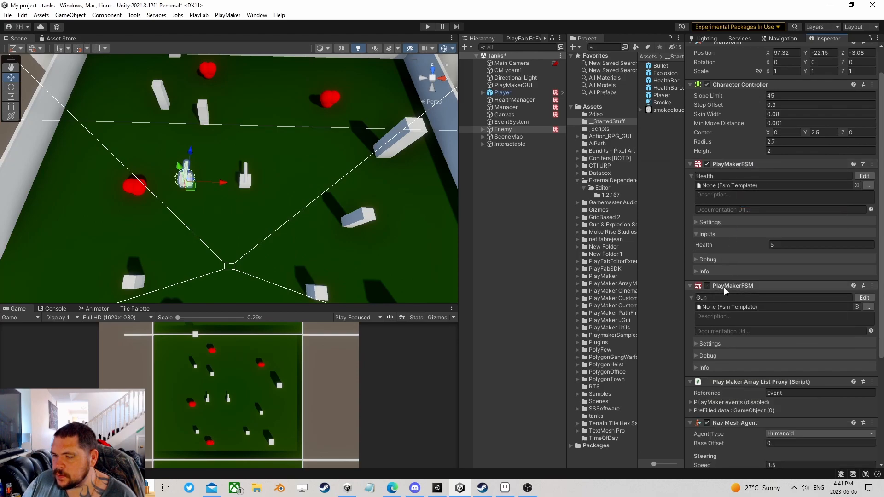
click(864, 297)
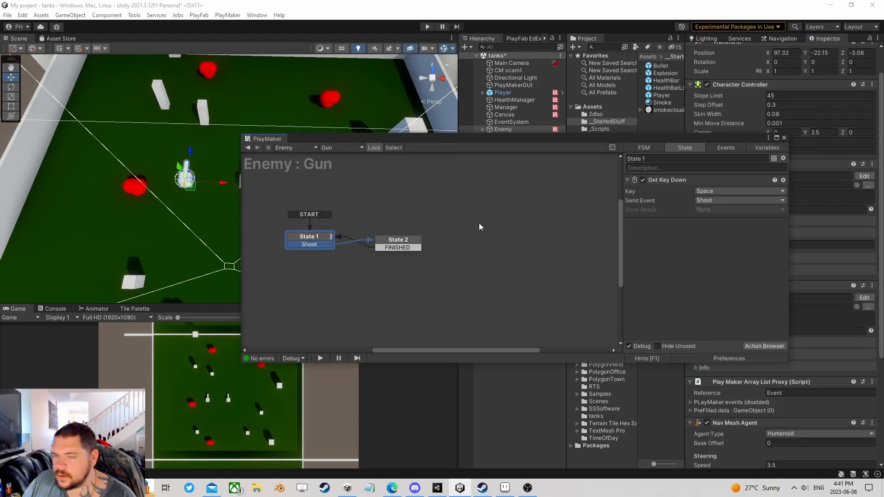
click(784, 138)
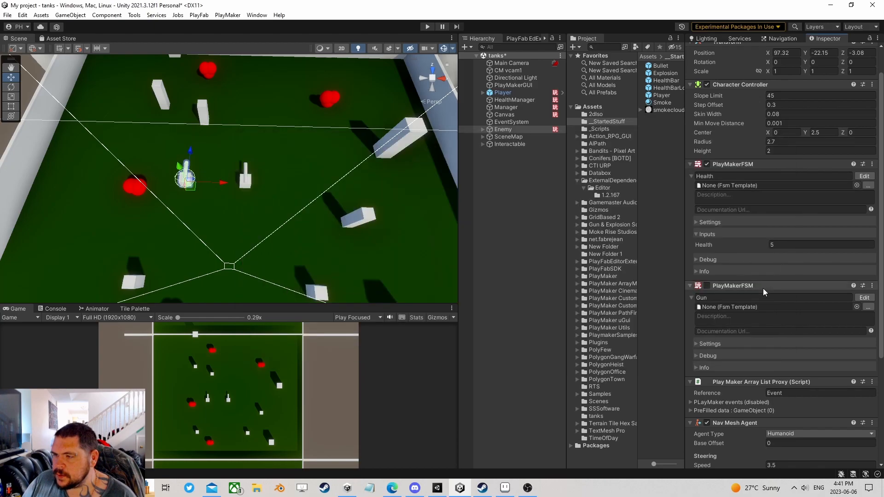
scroll(744, 269, up, 2)
scroll(773, 411, down, 10)
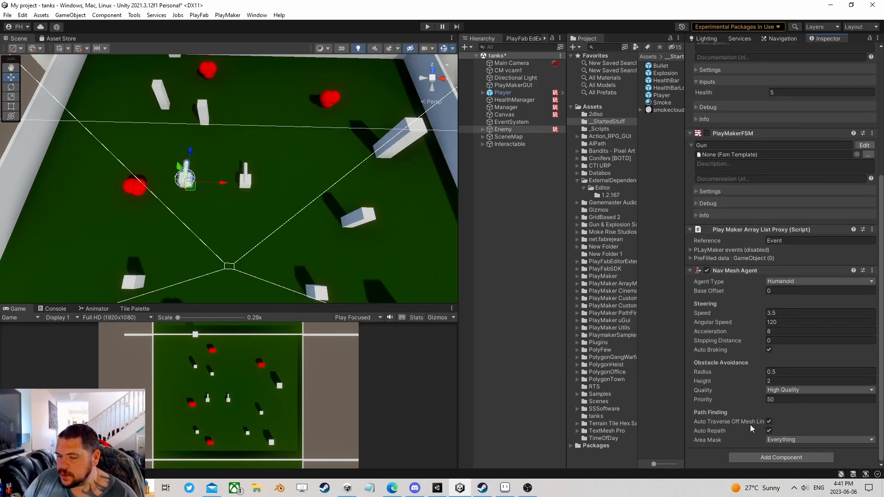
- Add a new empty PlayMakerFSM named FSM to Enemy below the Nav Mesh Agent
click(780, 458)
text(nav)
text(fsm)
click(787, 370)
scroll(782, 348, down, 6)
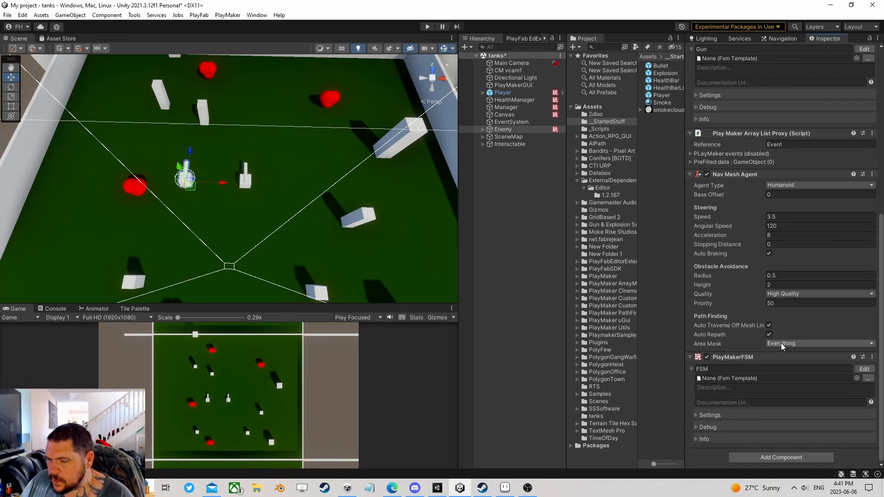
scroll(268, 218, down, 4)
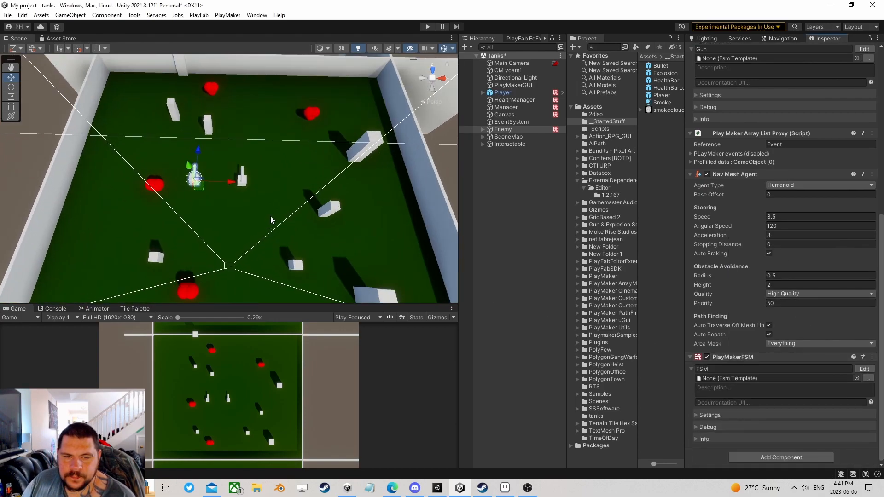
scroll(268, 217, up, 4)
right_drag(254, 219, 252, 203)
mouse_move(244, 231)
middle_down()
mouse_move(239, 204)
mouse_move(245, 216)
middle_up()
scroll(245, 216, up, 8)
right_drag(258, 197, 259, 211)
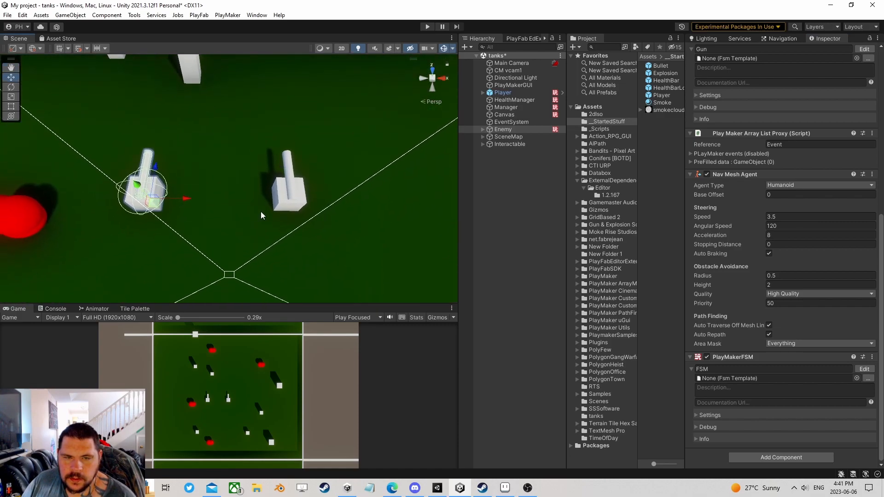
middle_drag(259, 213, 362, 242)
scroll(361, 239, up, 4)
right_drag(360, 245, 350, 234)
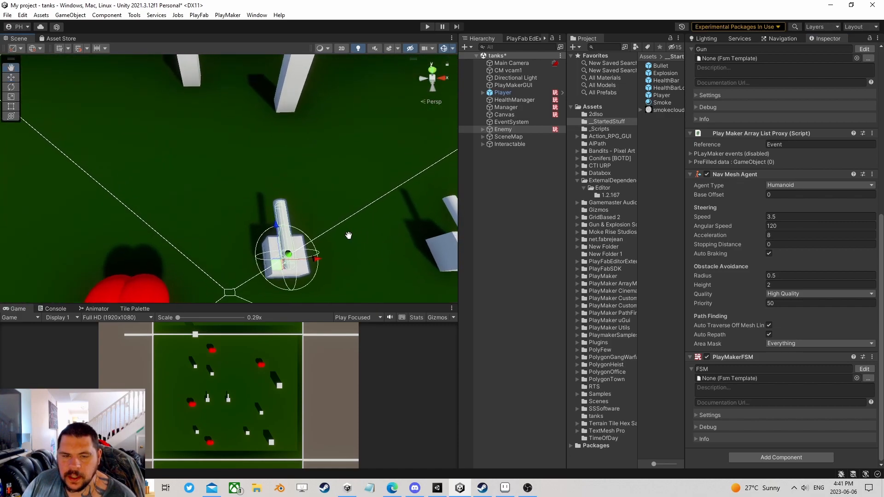
- Open the Enemy's new FSM in the state editor with an overhead view of the arena
middle_drag(350, 235, 299, 209)
scroll(324, 207, up, 2)
scroll(381, 211, down, 15)
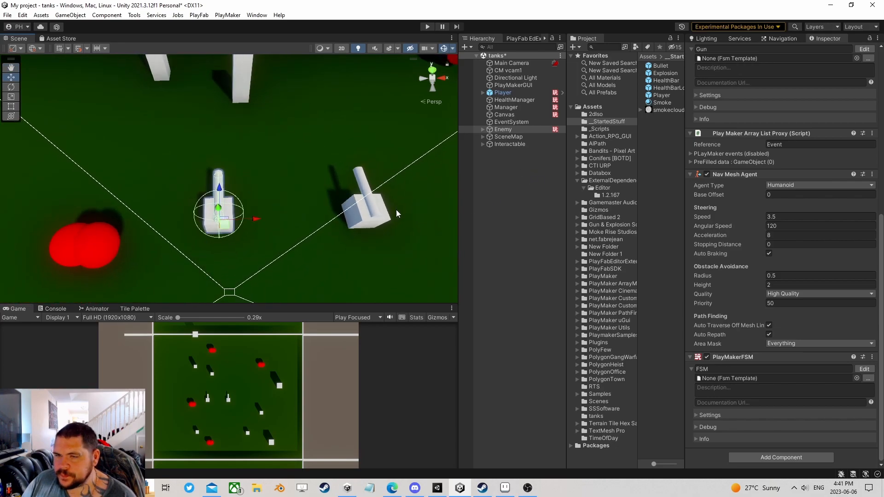
click(857, 368)
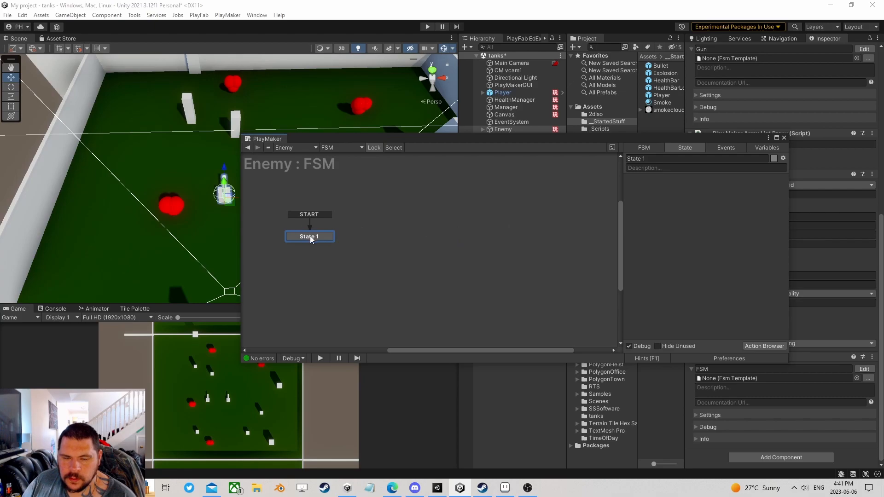
click(784, 138)
alt+drag(299, 166, 307, 255)
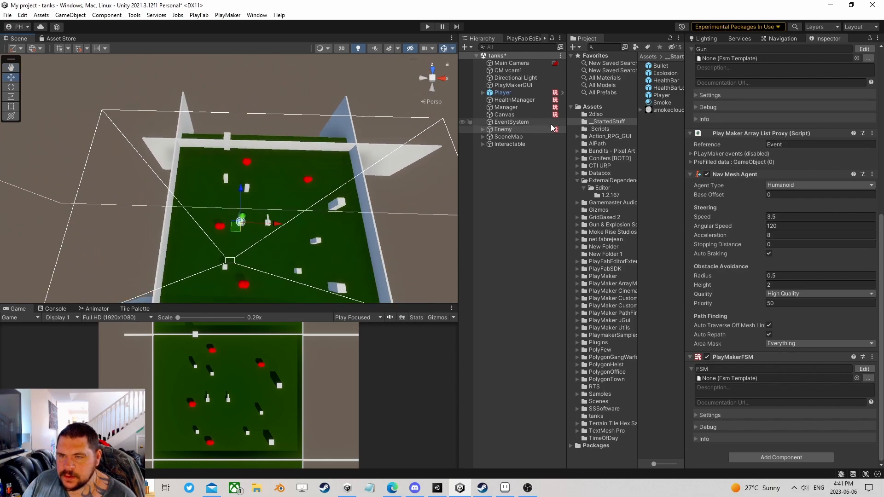
click(864, 369)
- Add Random Float actions (Min 0, Max 1) to State 1 from the Action Browser
click(756, 346)
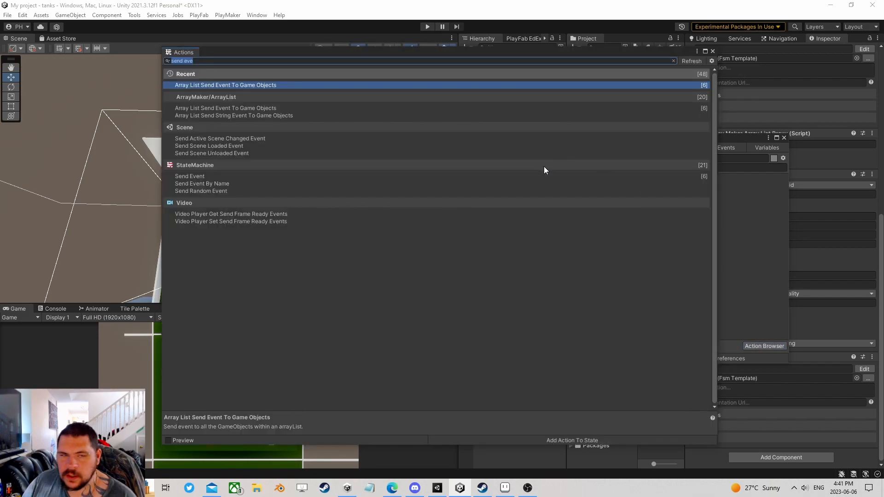
text(get)
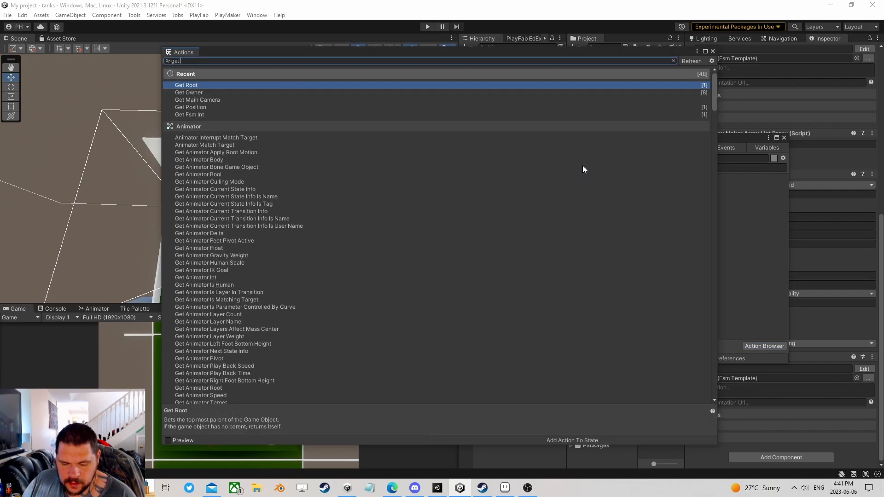
key(BackSpace)
key(BackSpace)
key(BackSpace)
key(BackSpace)
text(ramdp,)
key(BackSpace)
key(BackSpace)
key(BackSpace)
key(BackSpace)
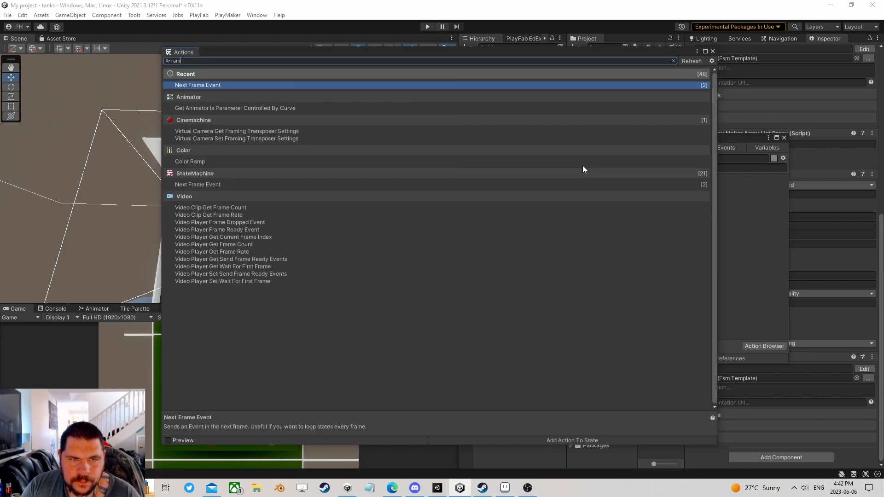
text(ndom fl)
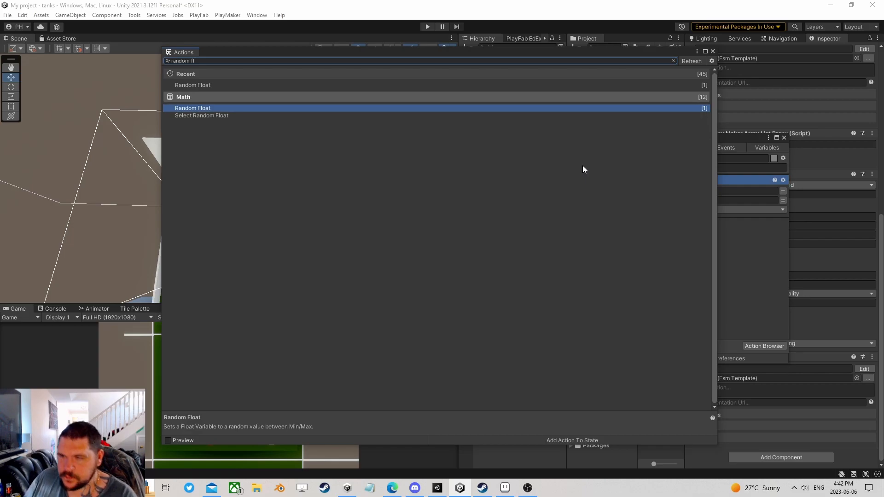
key(Return)
click(712, 51)
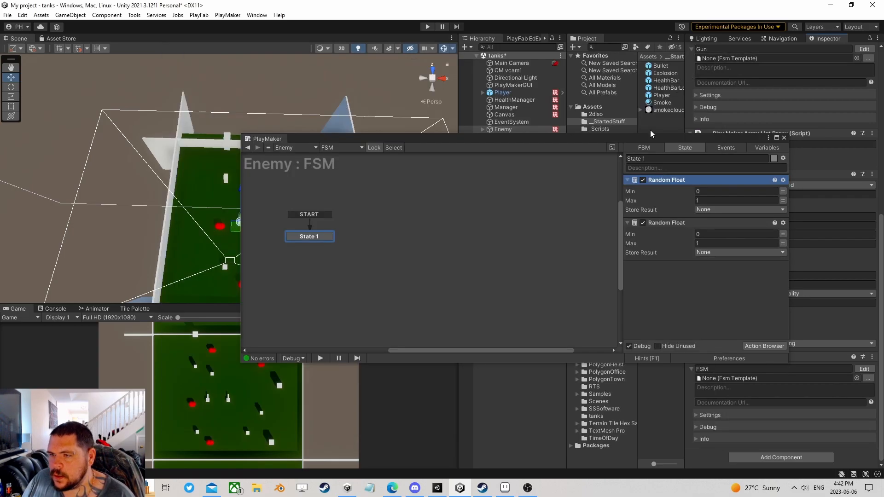
drag(645, 140, 608, 280)
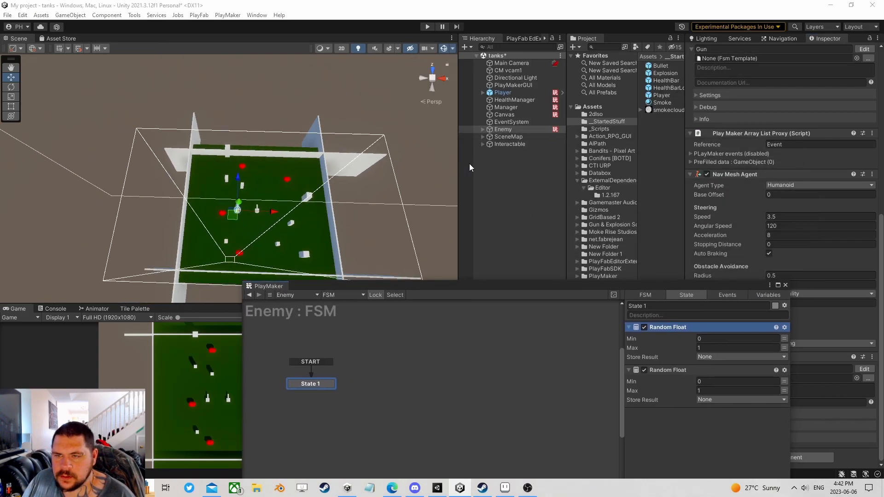
- Create a helper Cube and slide it along X to measure the map bounds, up to 170.1
right_click(504, 167)
mouse_move(538, 296)
click(635, 296)
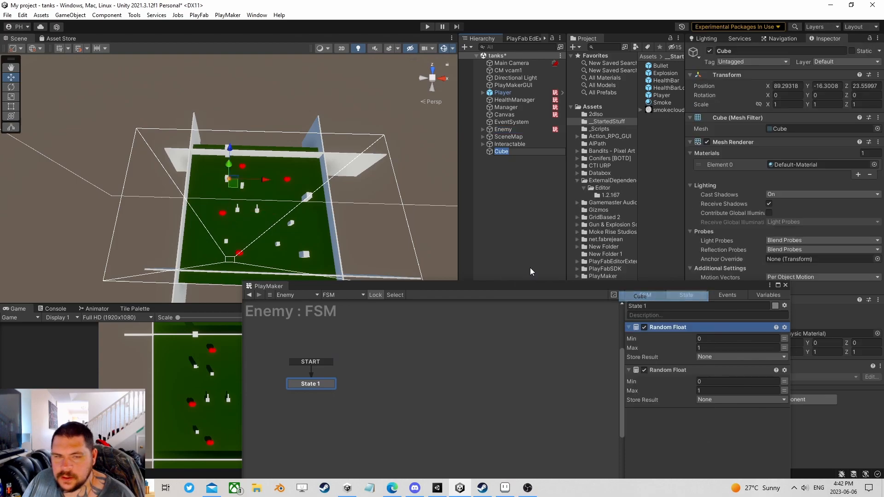
drag(235, 187, 197, 160)
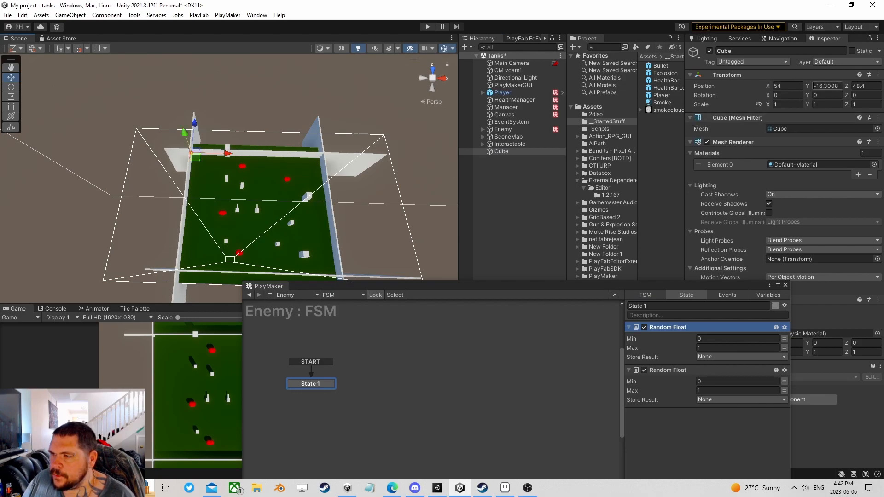
drag(228, 153, 357, 159)
middle_drag(335, 166, 261, 248)
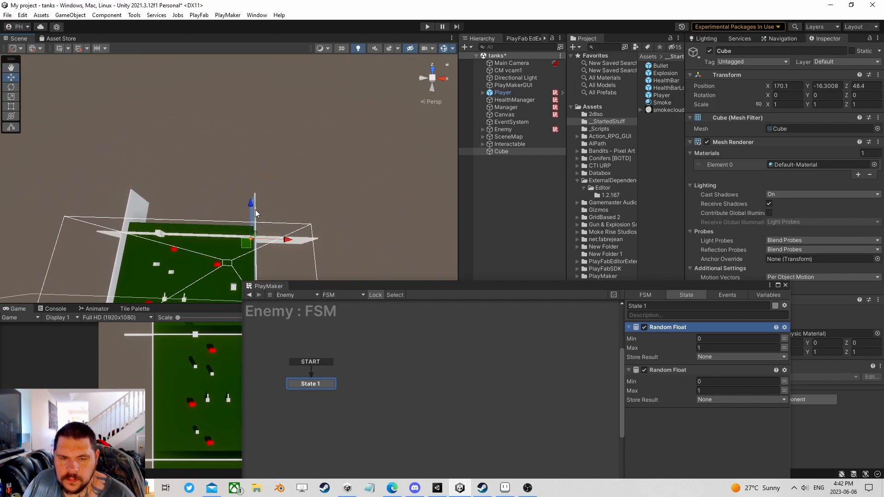
- Set the first Random Float to range 54–170, storing the result in a new variable X
click(718, 338)
text(54)
click(704, 348)
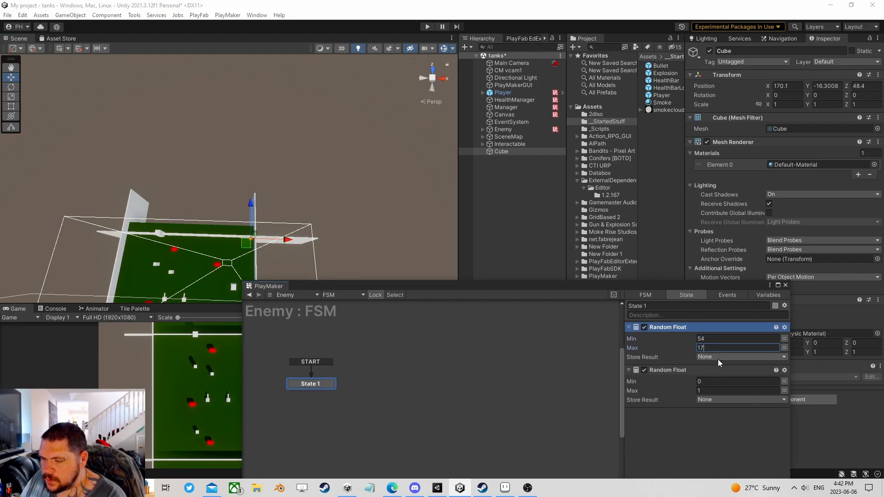
click(715, 359)
click(728, 381)
text(x)
click(753, 386)
- Rotate the scene and move the Cube to the map's far Z edge to measure
middle_drag(380, 231, 456, 189)
right_drag(207, 161, 371, 195)
middle_drag(254, 169, 360, 197)
drag(218, 135, 218, 135)
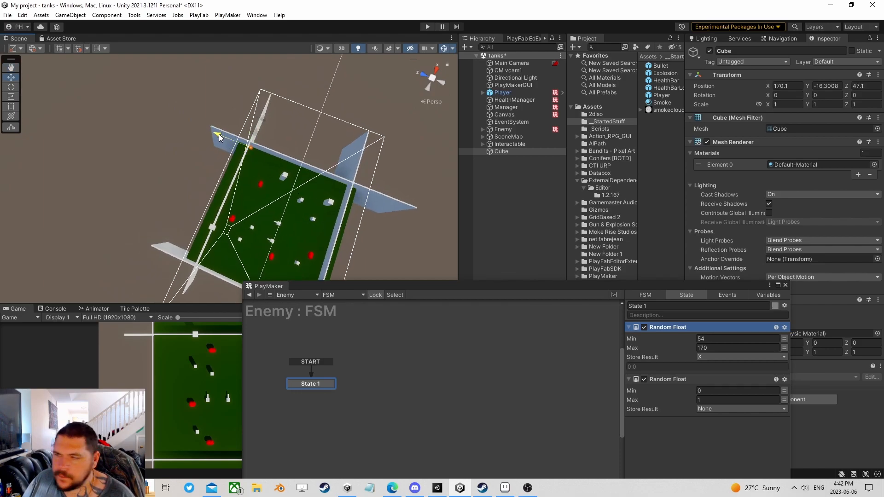
drag(219, 134, 312, 177)
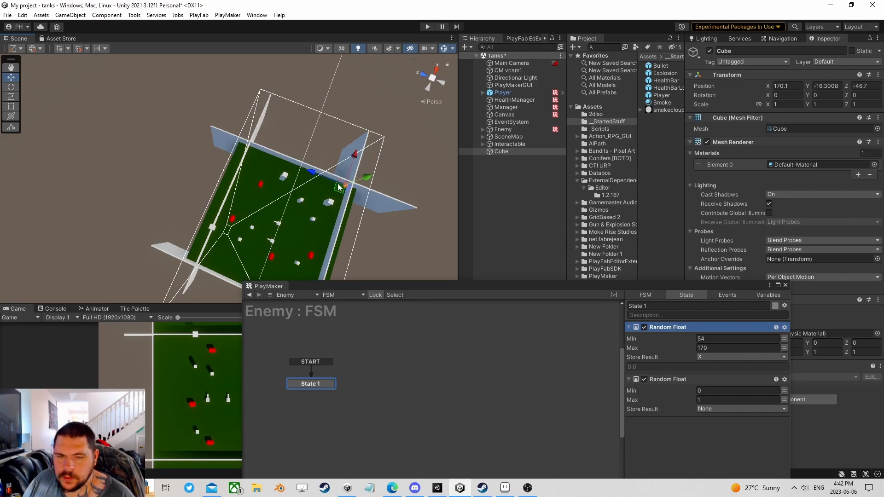
- Set the second Random Float to range -46–47, storing the result in a new variable Z
click(714, 390)
text(-46)
click(717, 400)
text(47)
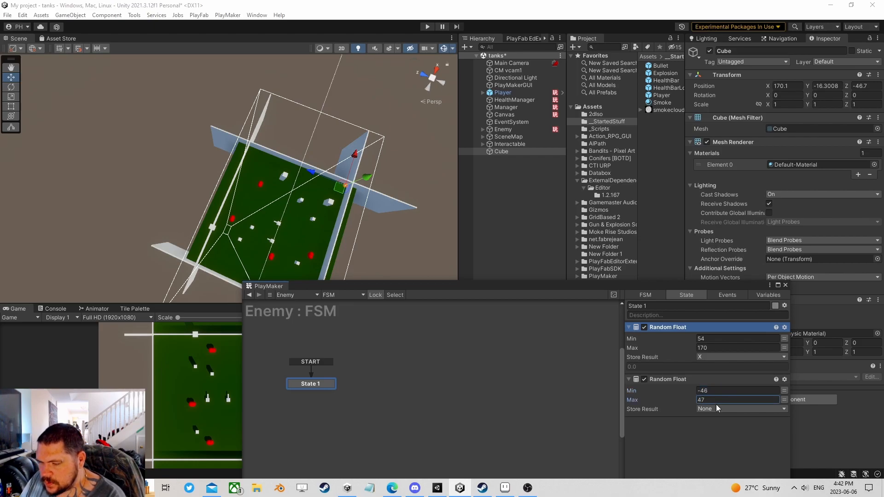
click(726, 409)
click(734, 442)
text(Z)
key(Return)
click(751, 399)
- Delete the helper Cube and move the FSM editor window higher
click(502, 151)
key(Delete)
drag(607, 283, 673, 93)
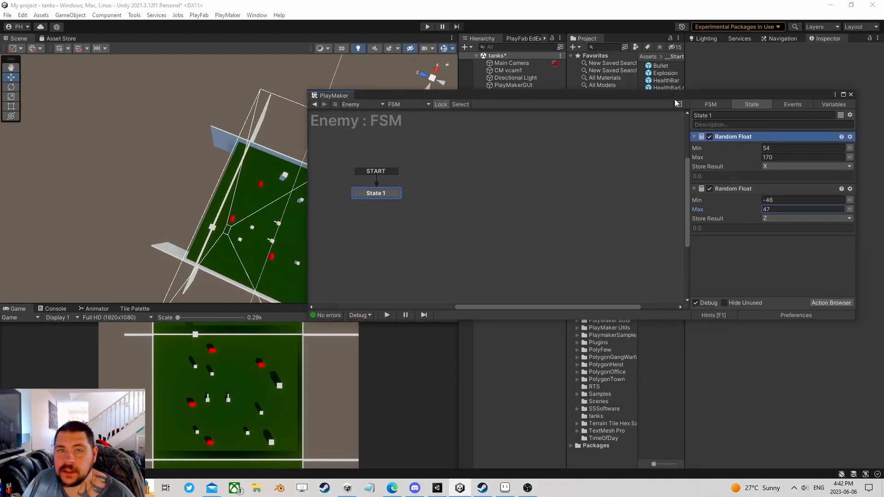
- Add a Set Vector3 XYZ action to State 1 from the Action Browser
click(832, 303)
click(714, 49)
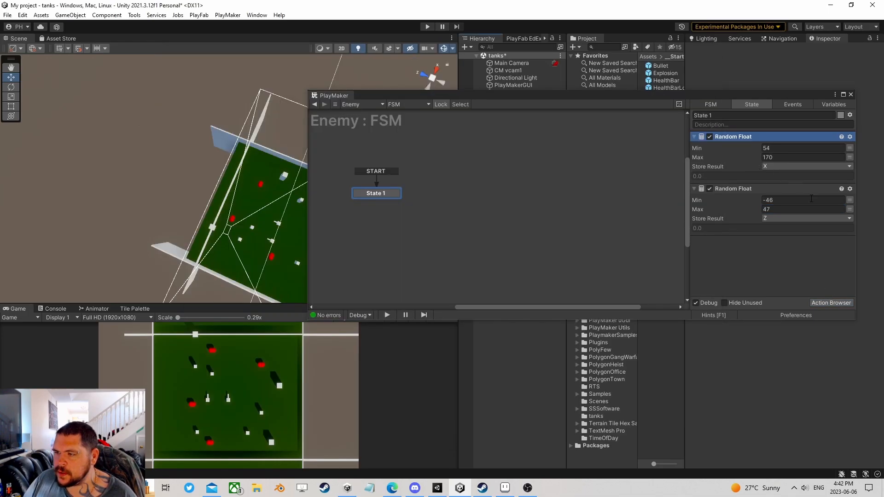
click(828, 302)
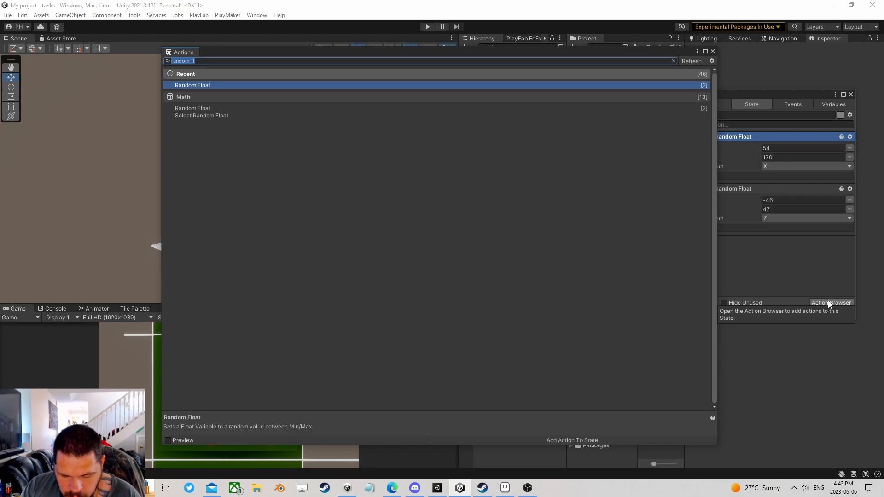
text(s)
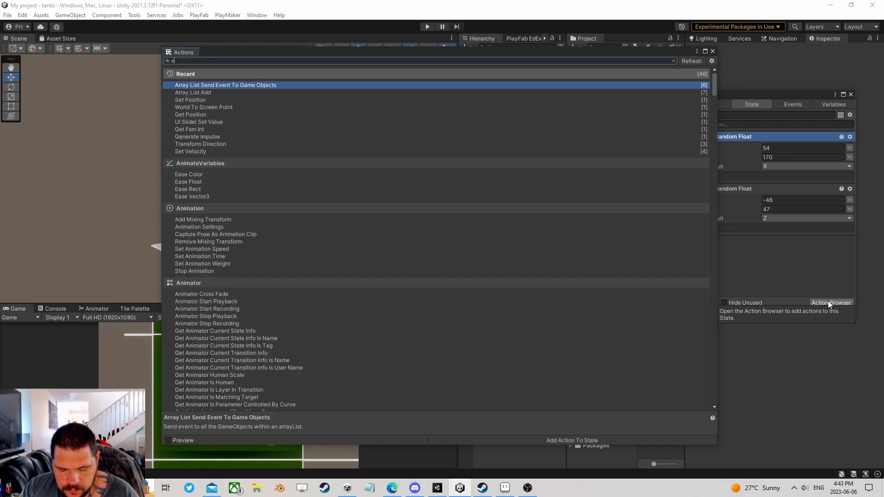
text(et vec)
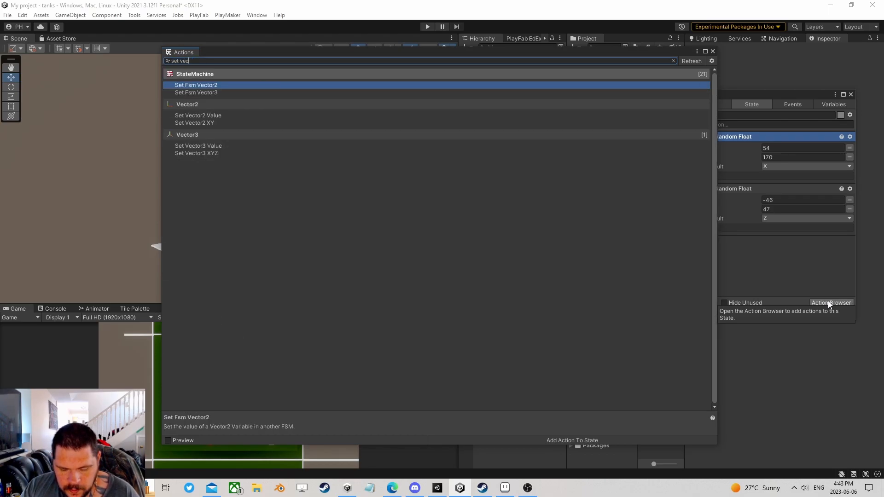
text(tor3)
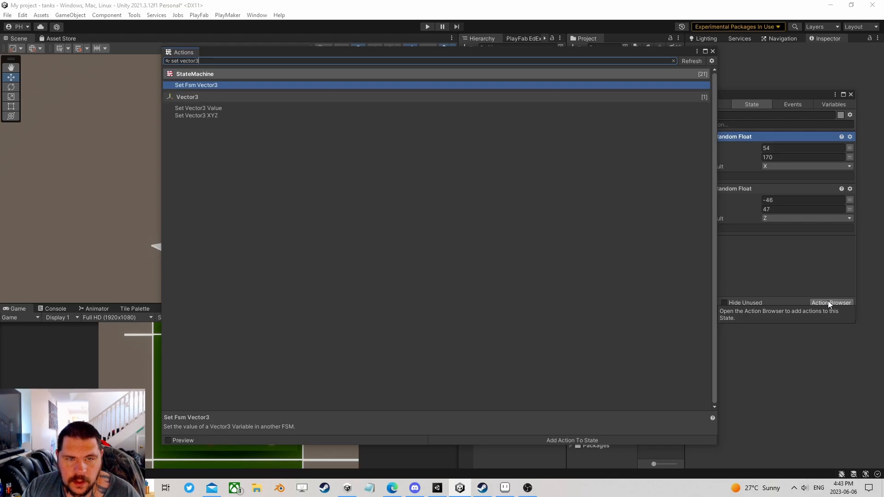
key(Down)
key(Down)
key(Return)
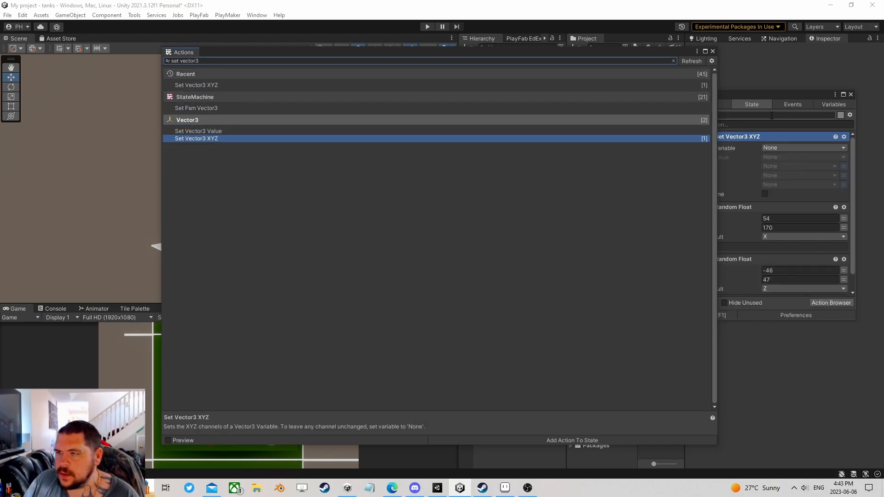
click(712, 51)
- Store its result in a new Vector3 variable TargetPosition, with X from X and Z from Z
drag(756, 265, 744, 291)
scroll(748, 267, down, 2)
click(774, 233)
click(789, 257)
text(Tar)
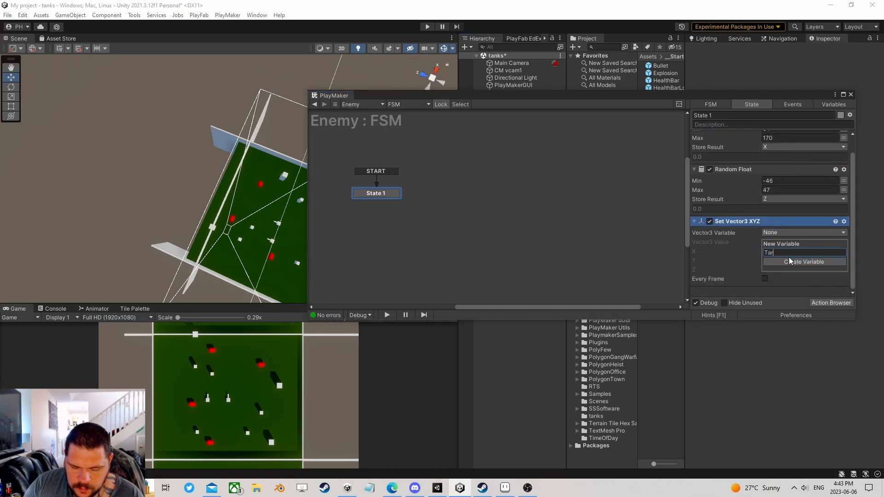
text(getPosition)
click(789, 260)
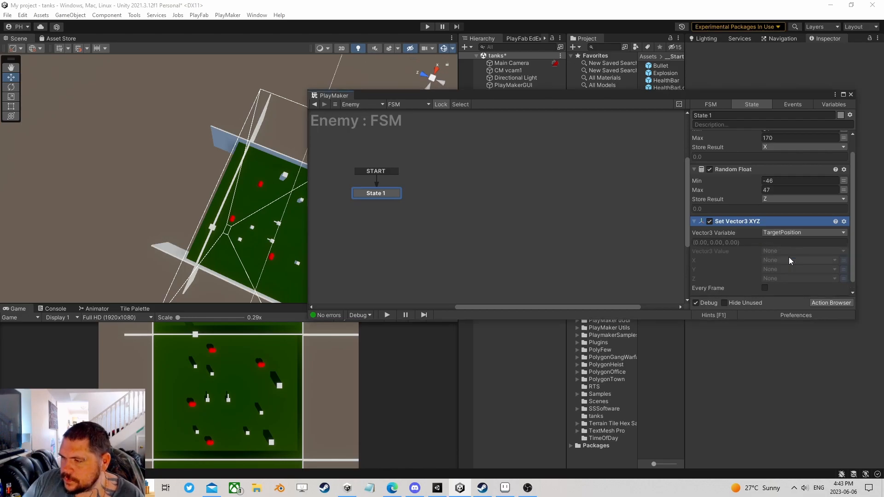
click(788, 258)
click(780, 281)
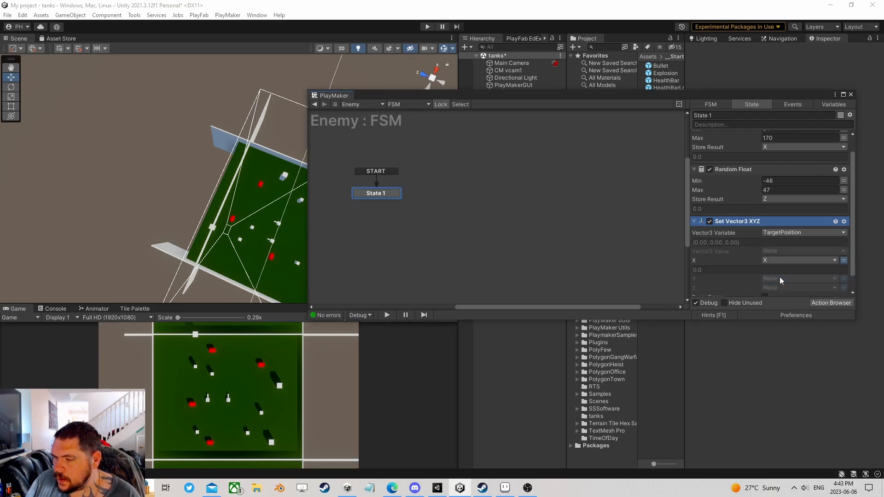
click(775, 287)
click(782, 318)
scroll(751, 261, down, 2)
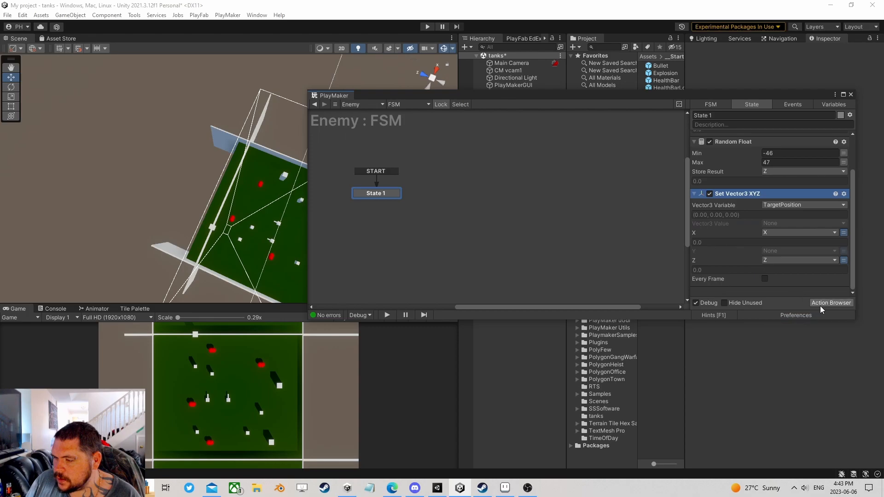
click(827, 304)
- Add Nav Mesh Sample Position at the bottom of State 1, sampling from TargetPosition
text(sample)
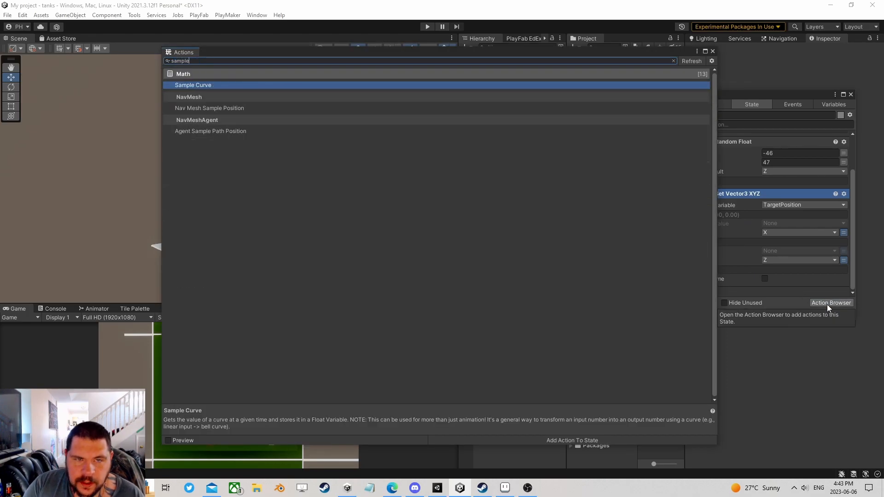
key(Down)
key(Return)
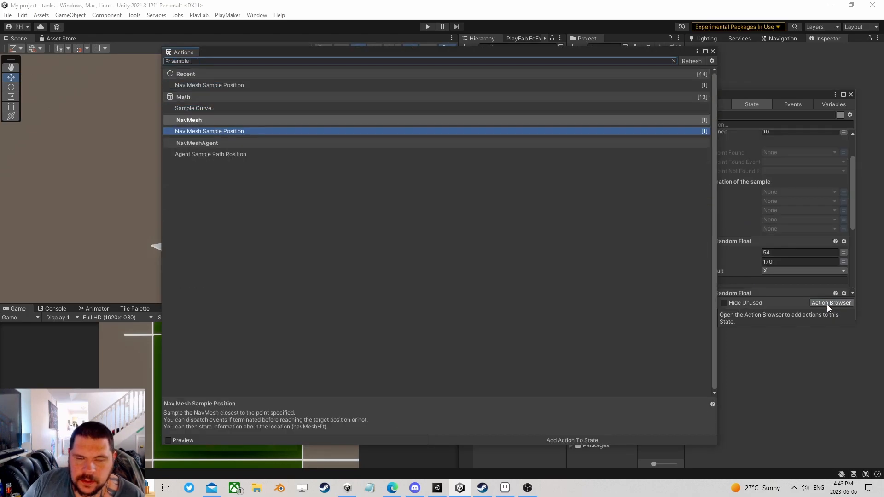
click(713, 51)
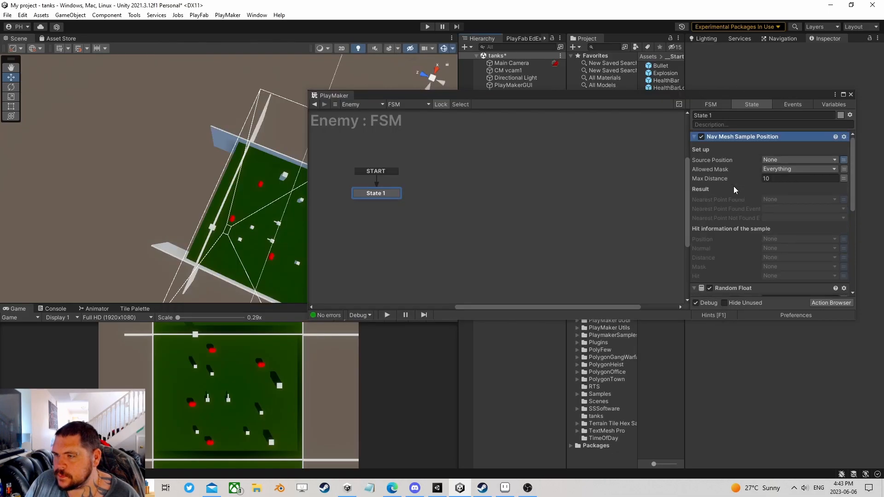
right_click(727, 137)
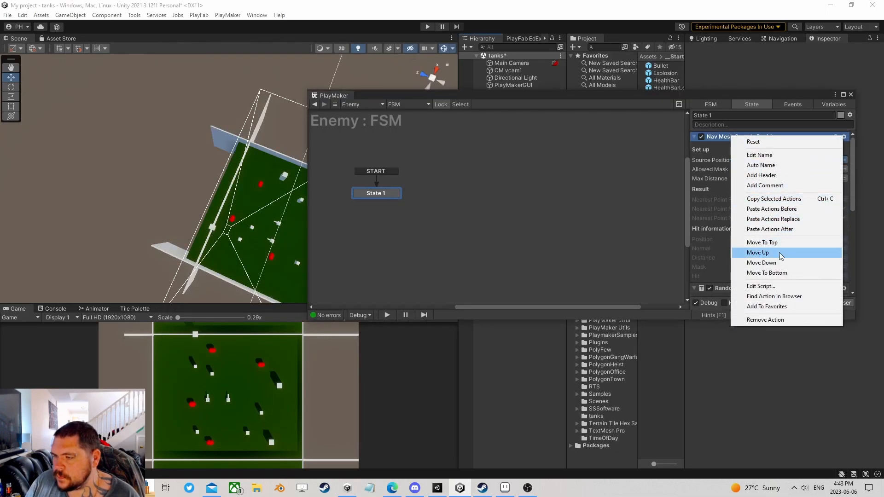
click(773, 272)
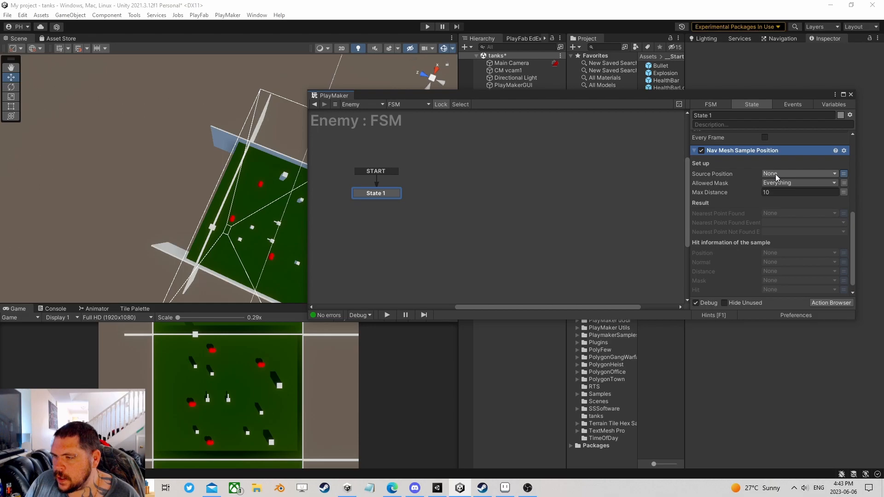
click(778, 174)
click(794, 195)
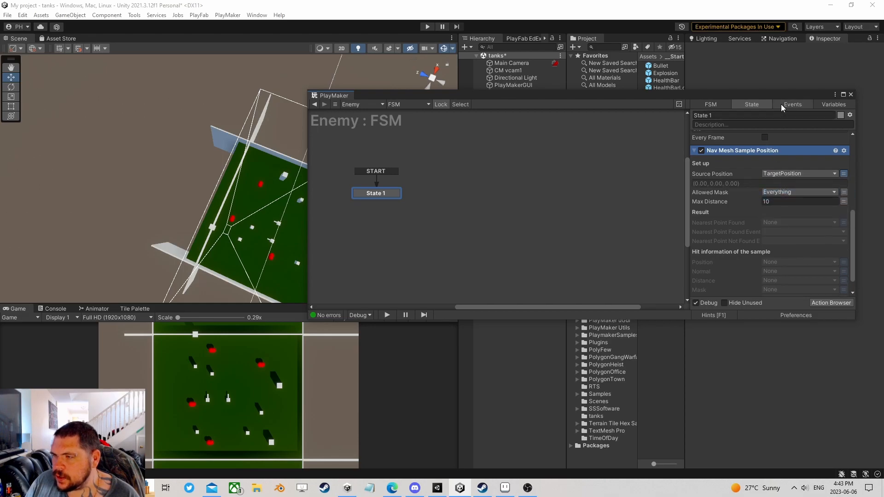
- Show the Navigation bake settings and inspect the baked NavMesh around the pillar
drag(778, 97, 616, 321)
click(782, 39)
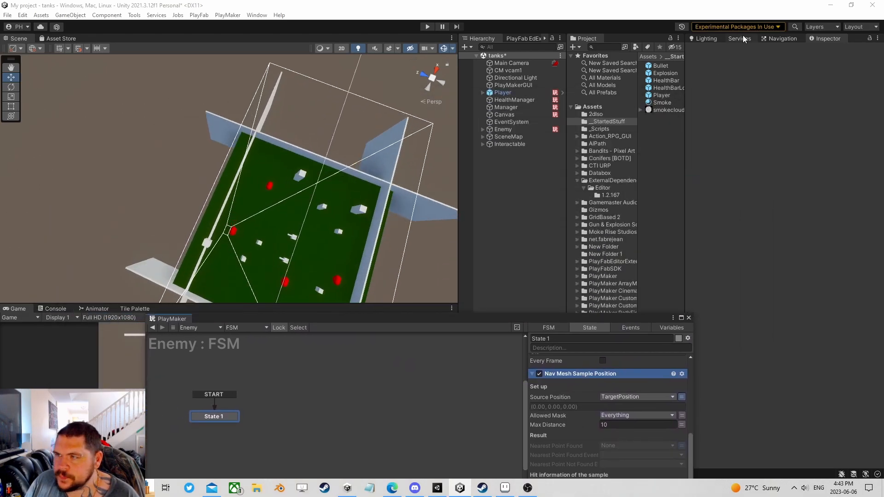
alt+drag(411, 194, 238, 175)
scroll(238, 175, up, 4)
middle_drag(343, 198, 223, 157)
scroll(235, 175, up, 6)
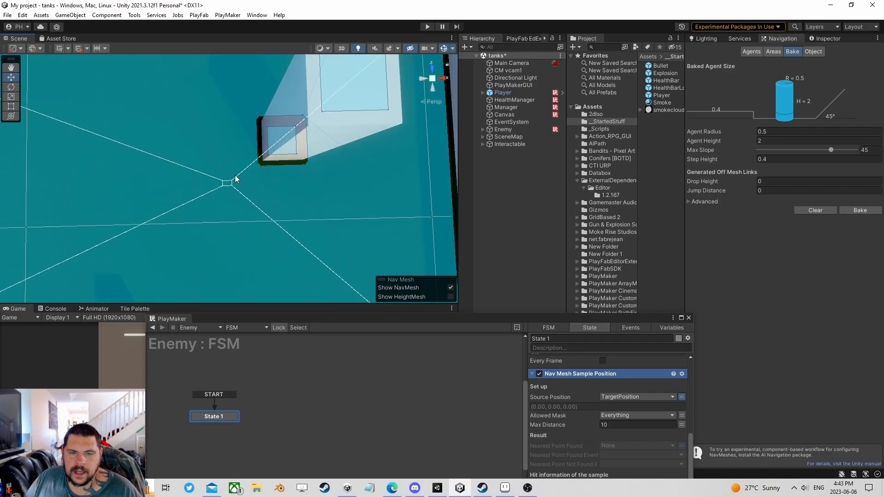
scroll(240, 180, up, 4)
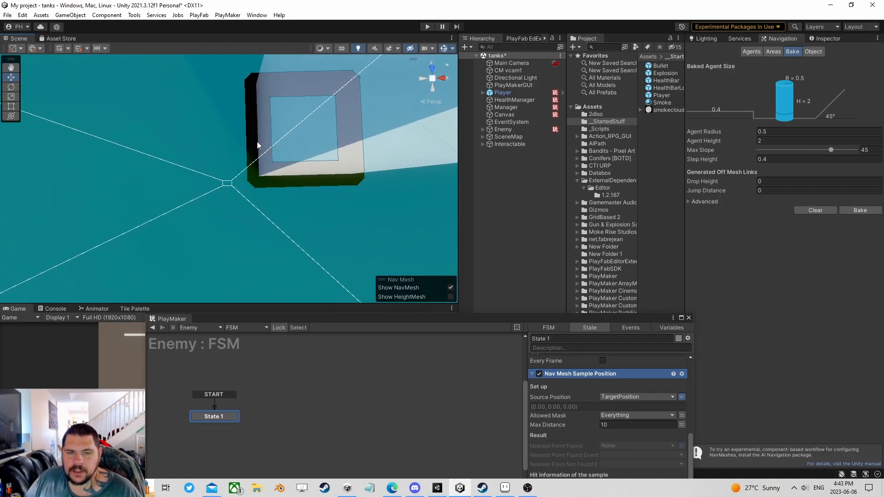
drag(332, 315, 252, 133)
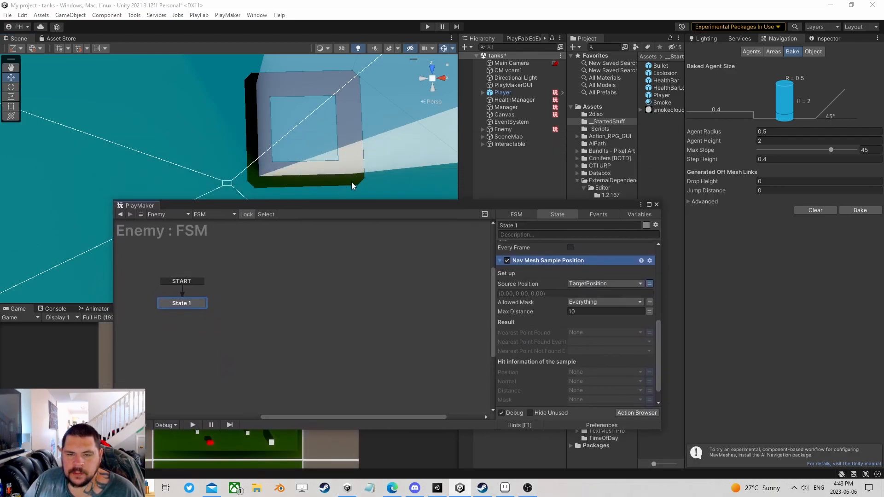
drag(521, 200, 533, 119)
- Set the sampling maximum distance to 5 and check the NavMesh in the scene
click(607, 231)
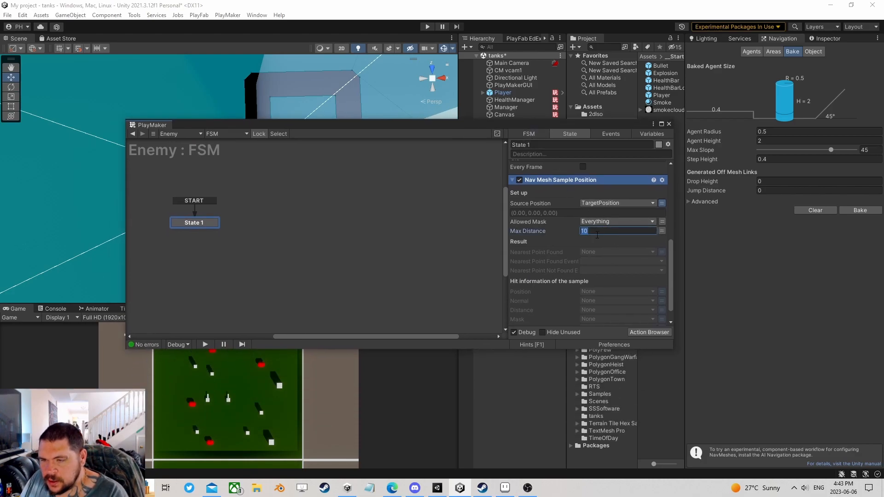
text(5)
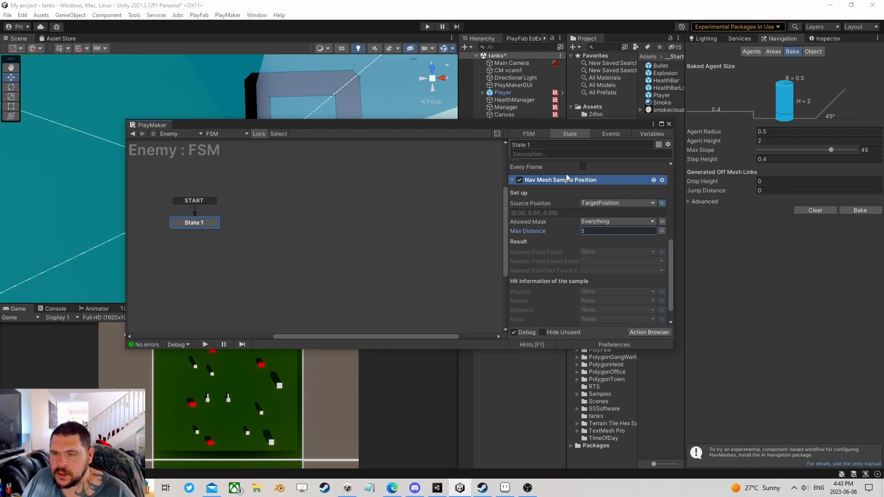
drag(546, 125, 523, 218)
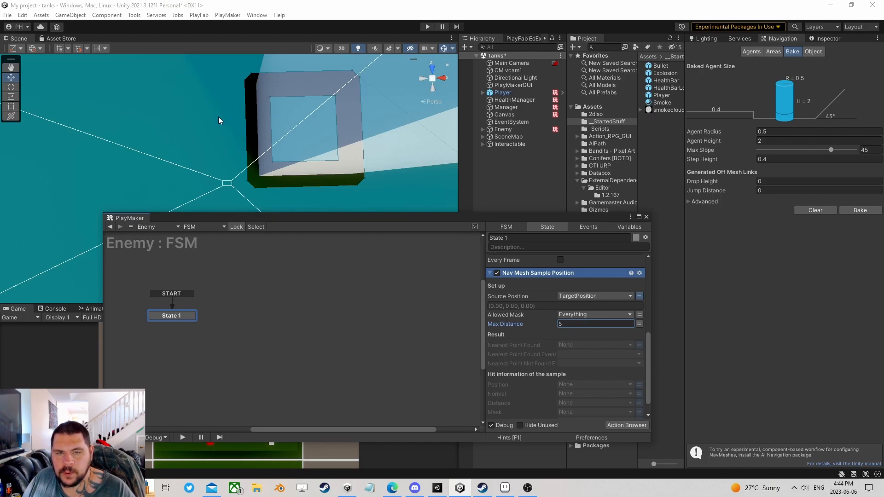
middle_drag(333, 163, 296, 186)
middle_drag(239, 150, 362, 104)
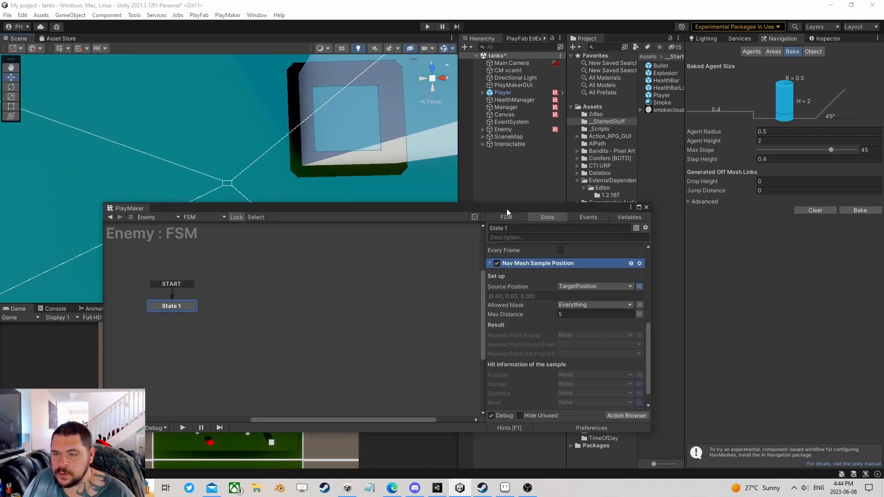
- Save the sampled hit position into a new variable named ReturnedPosition
drag(506, 215, 484, 101)
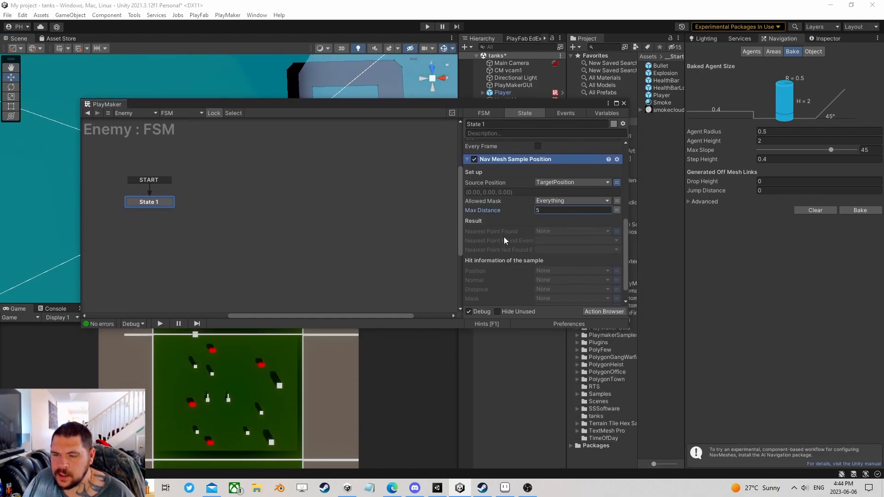
scroll(507, 238, down, 1)
click(556, 252)
click(569, 284)
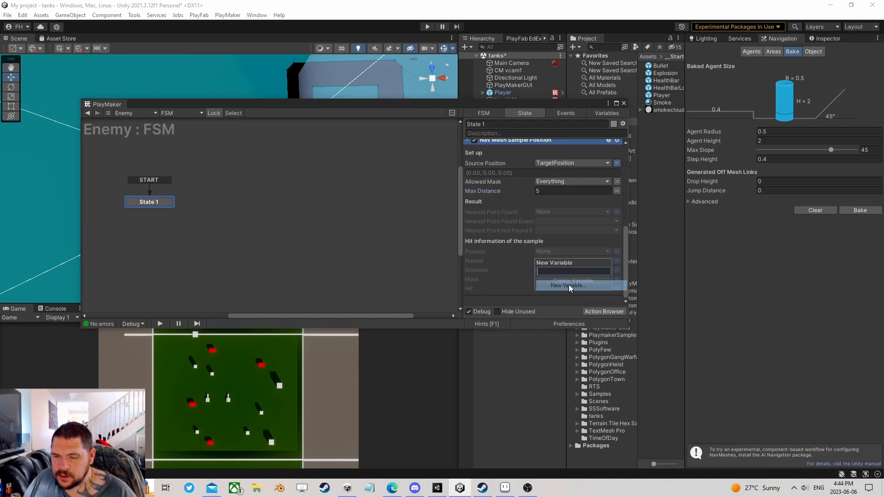
text(Return)
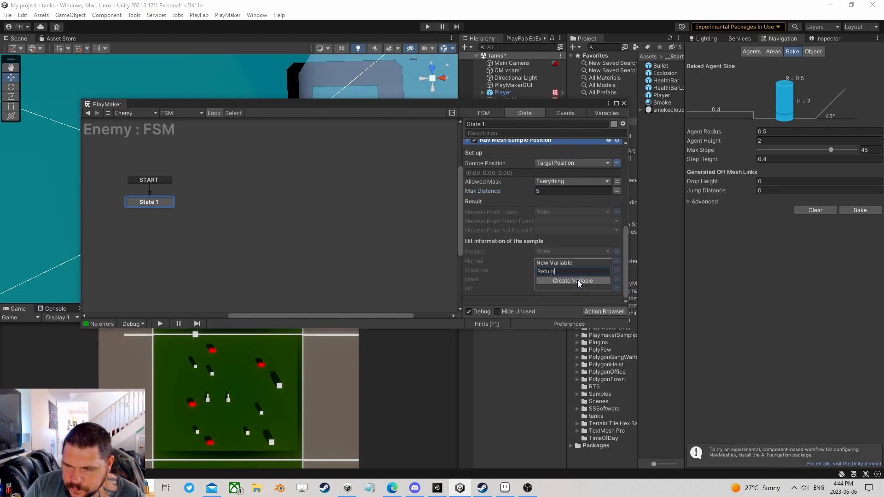
text(edPosition)
click(577, 280)
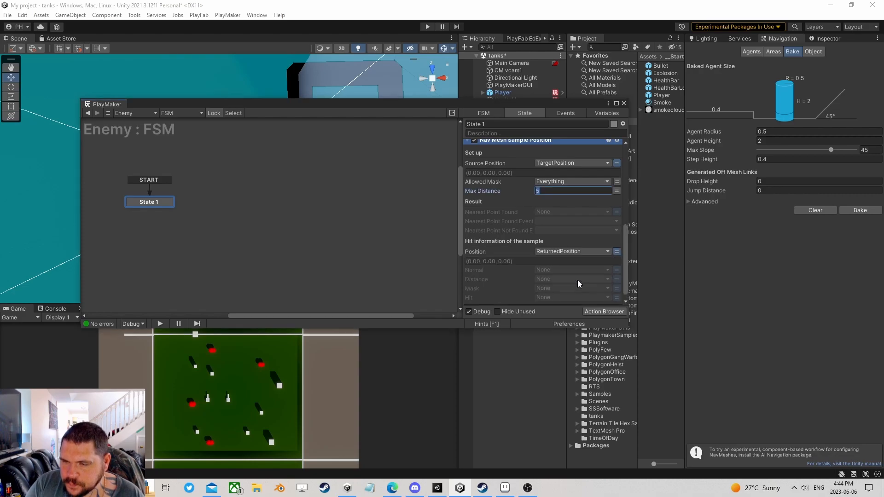
scroll(551, 271, down, 1)
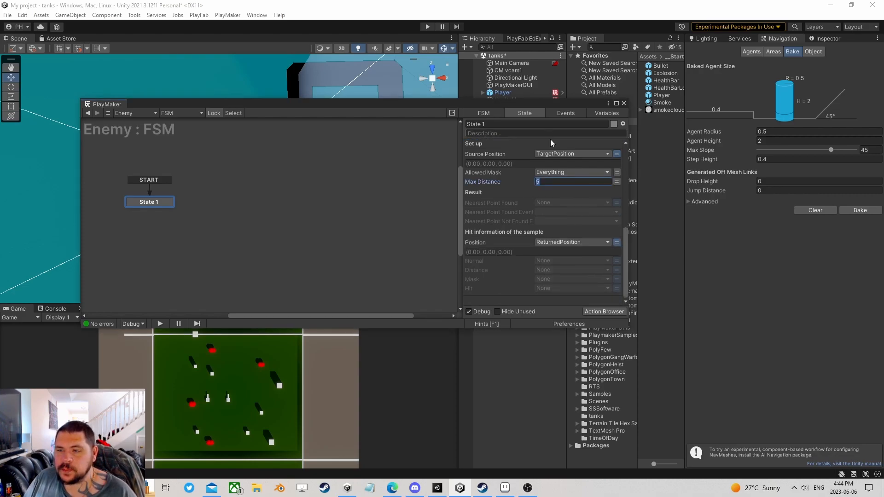
scroll(533, 215, up, 10)
scroll(532, 172, down, 10)
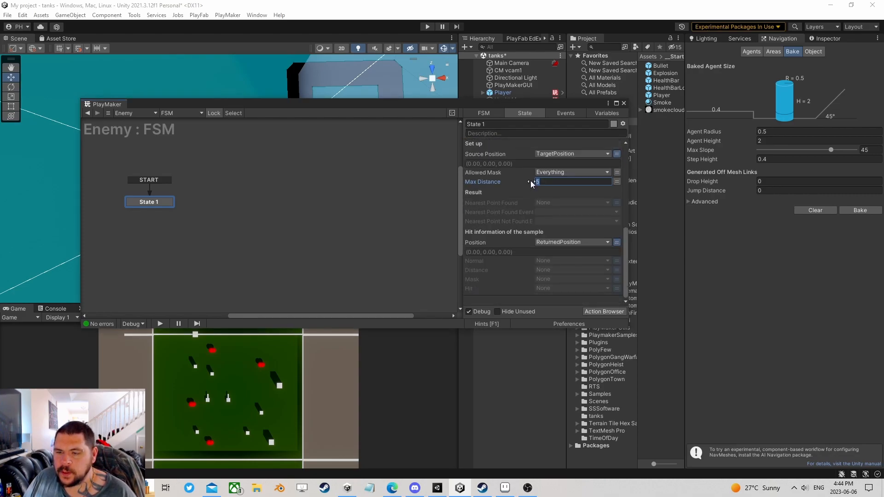
- Add Set Agent Destination, move it after the sampling action, and set Destination to ReturnedPosition
click(610, 312)
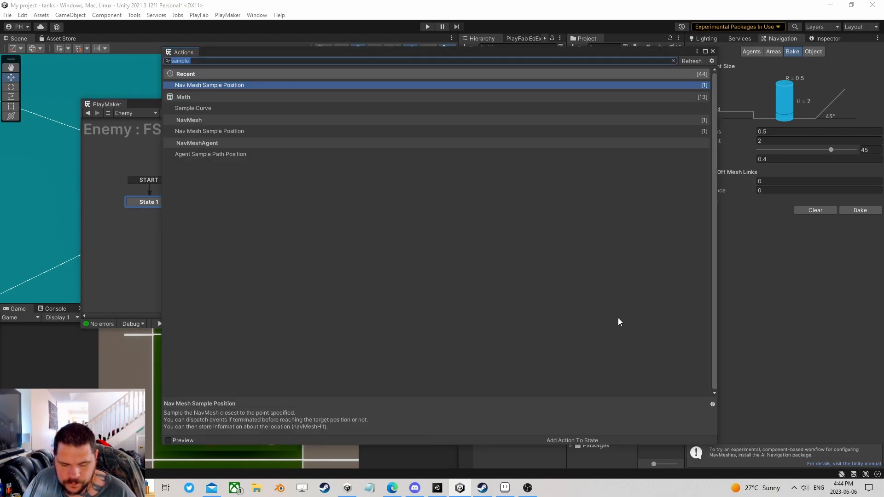
text(set agent )
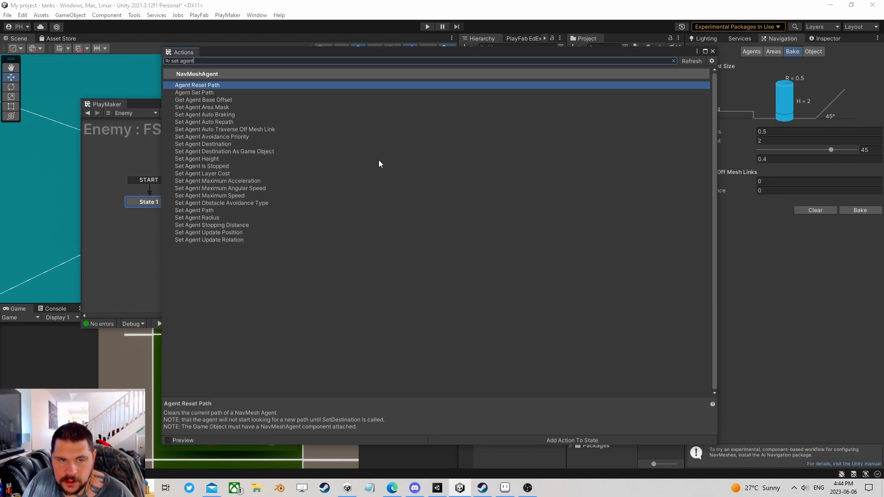
text(des)
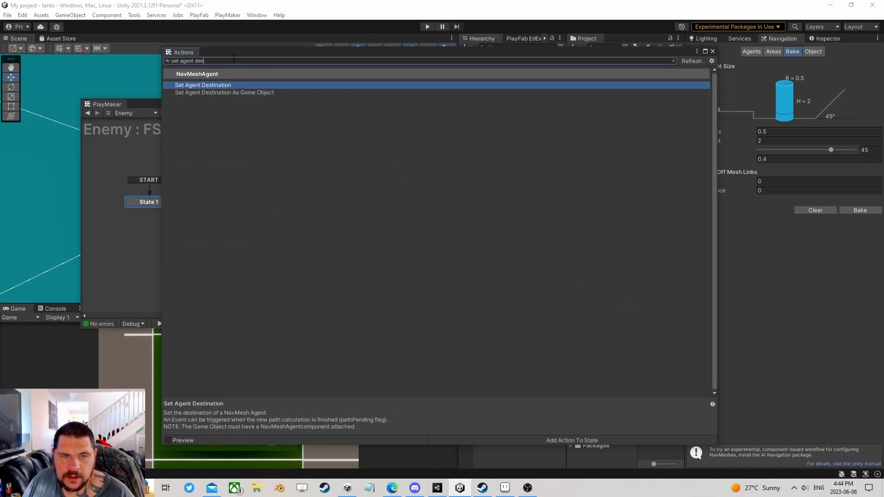
double_click(218, 85)
click(713, 51)
scroll(538, 198, down, 5)
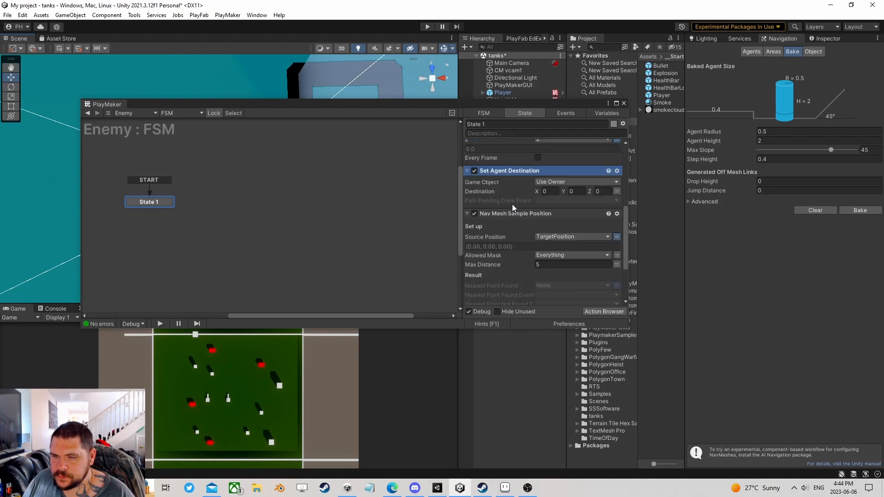
right_click(501, 171)
click(538, 306)
click(617, 289)
click(589, 288)
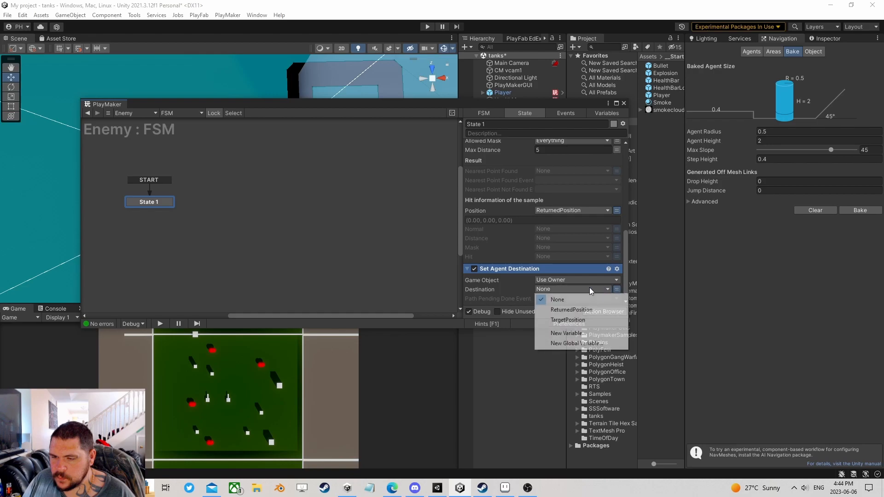
click(585, 310)
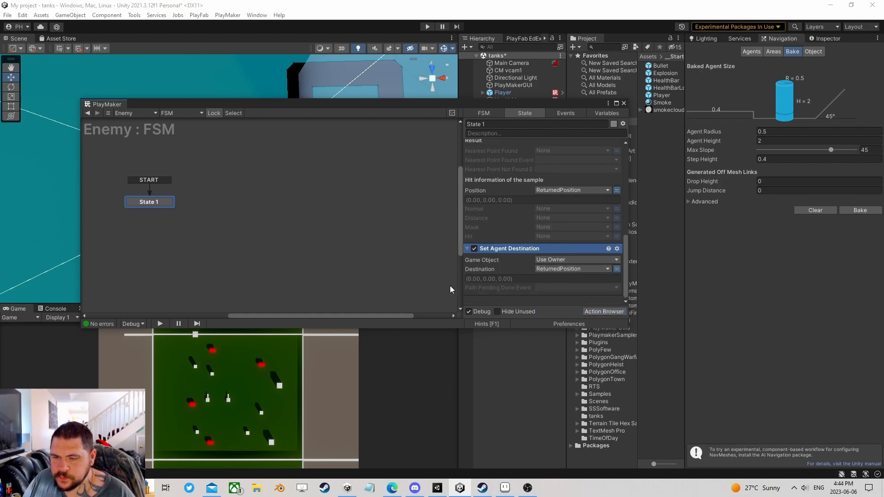
drag(159, 204, 189, 205)
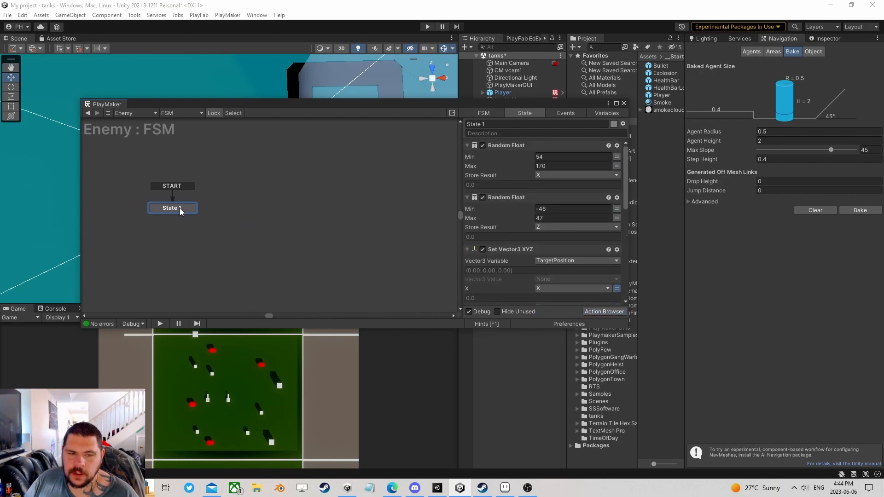
scroll(548, 254, down, 5)
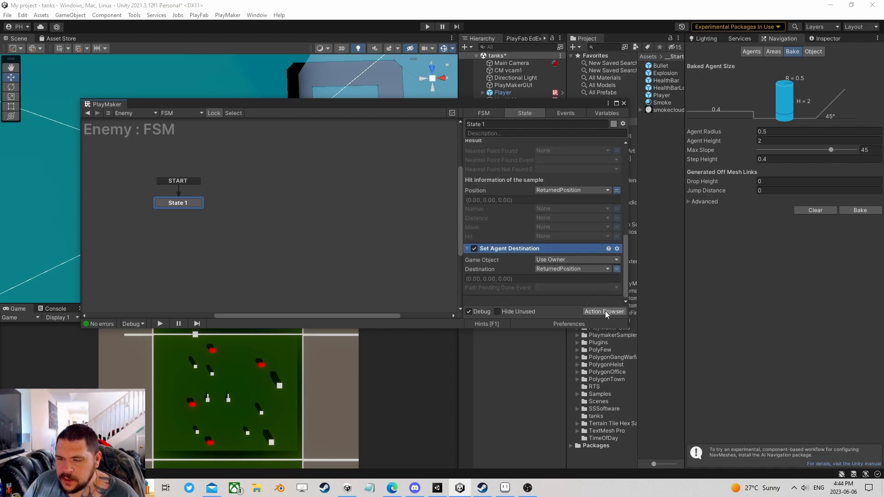
- Add Get Position as State 1's first action, storing its vector in a new StartPos variable
click(605, 312)
text(get pos)
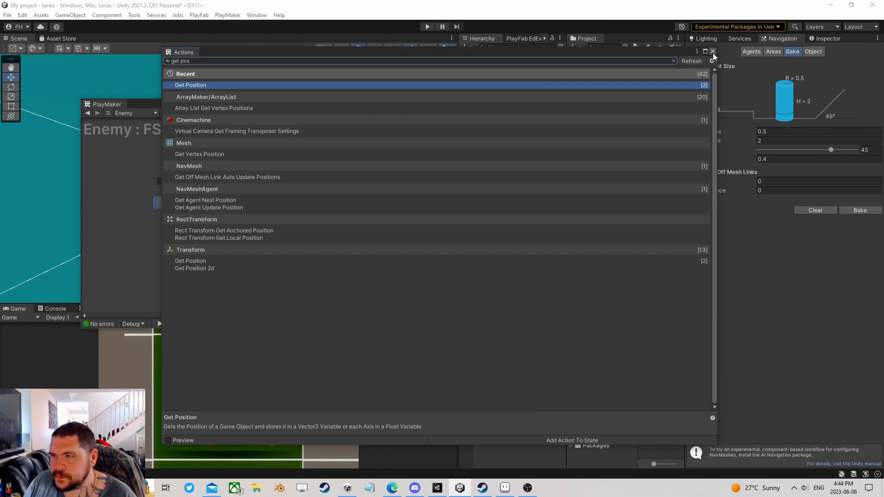
key(Return)
right_click(513, 250)
click(538, 359)
click(547, 165)
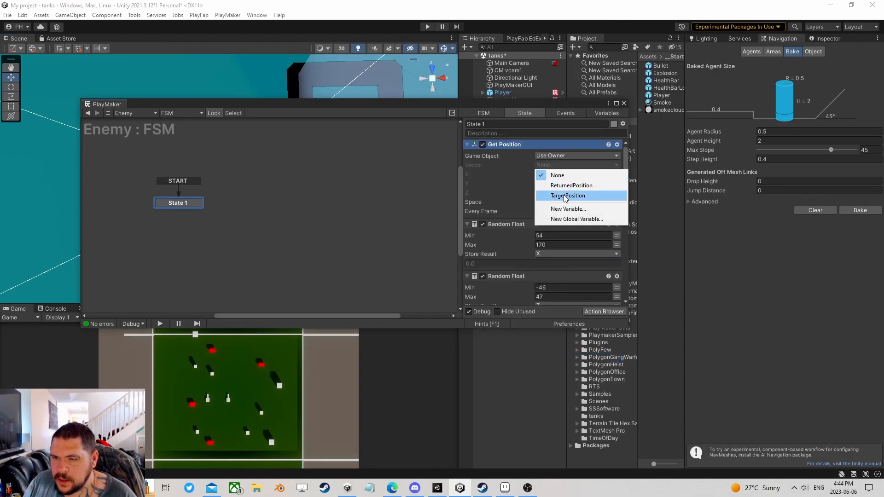
click(563, 207)
text(Start)
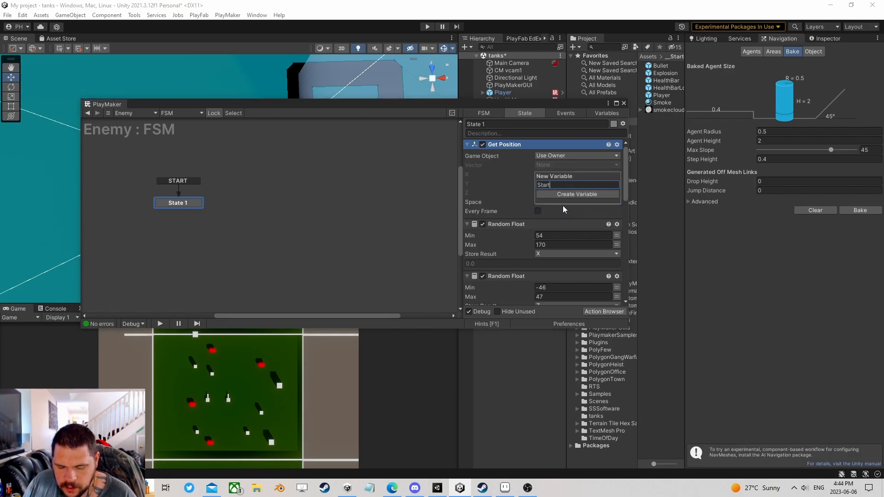
text(Pos)
key(Return)
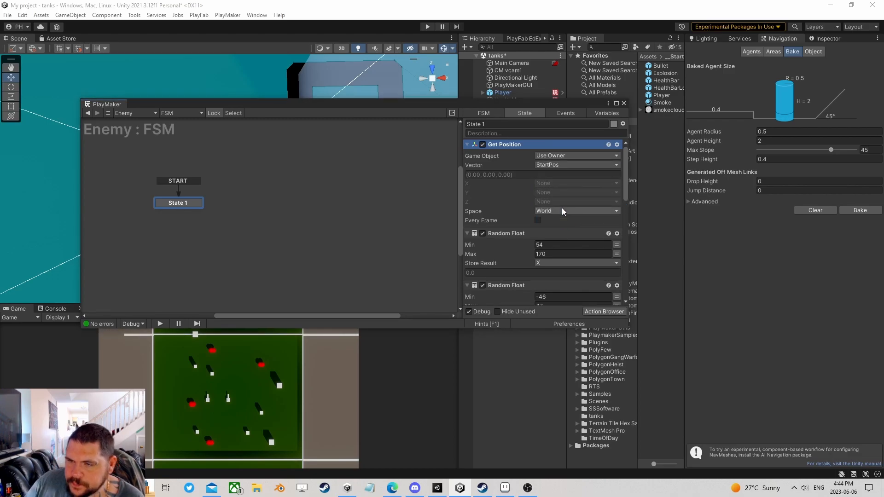
scroll(531, 209, down, 8)
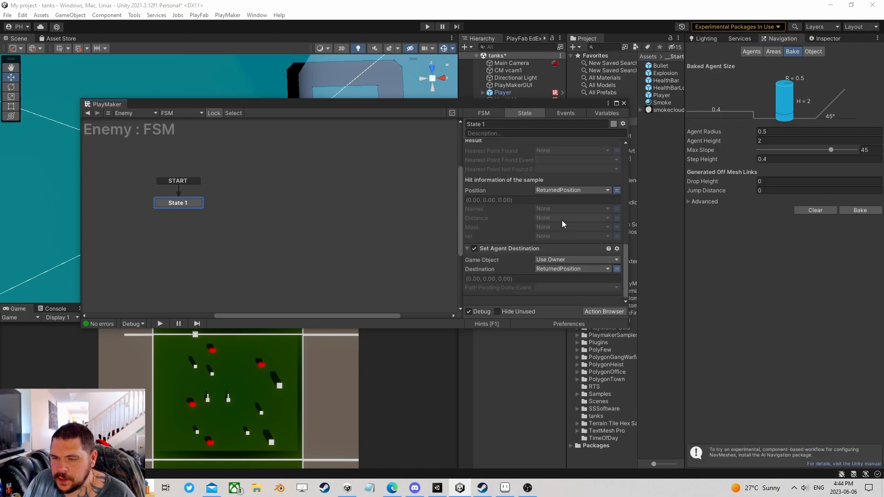
- Copy the Get Position action
click(583, 312)
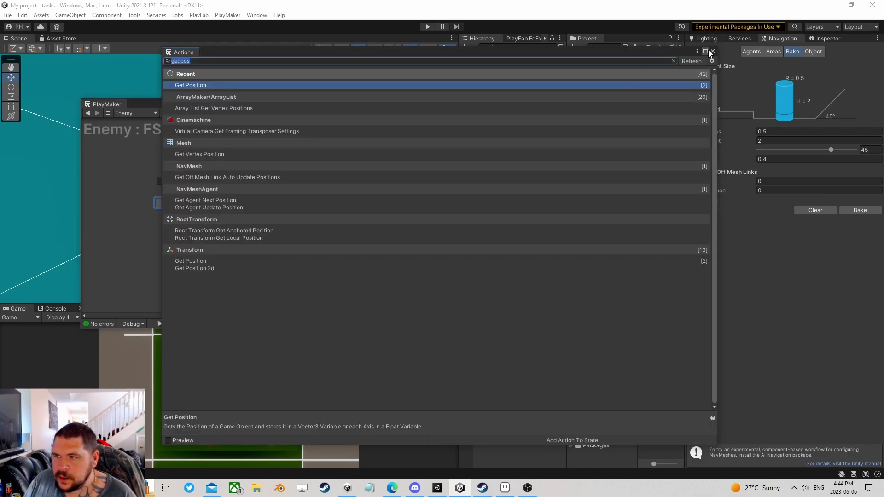
click(709, 53)
scroll(527, 167, up, 8)
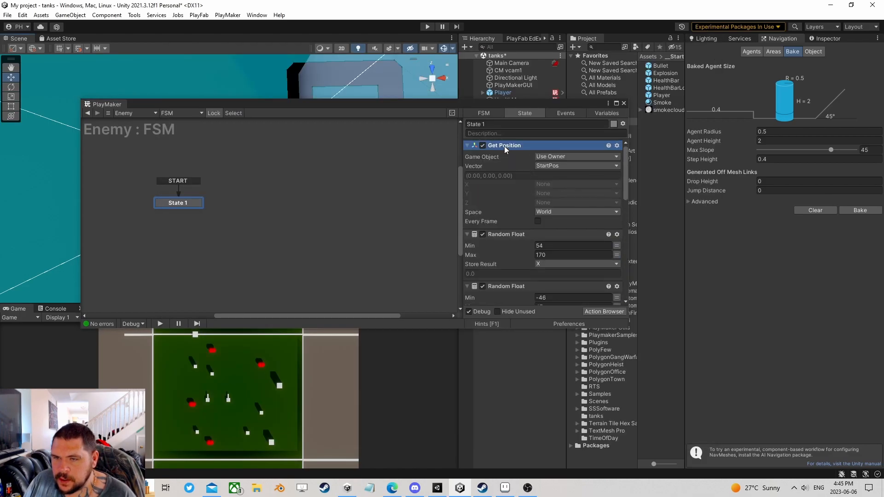
right_click(505, 146)
click(548, 208)
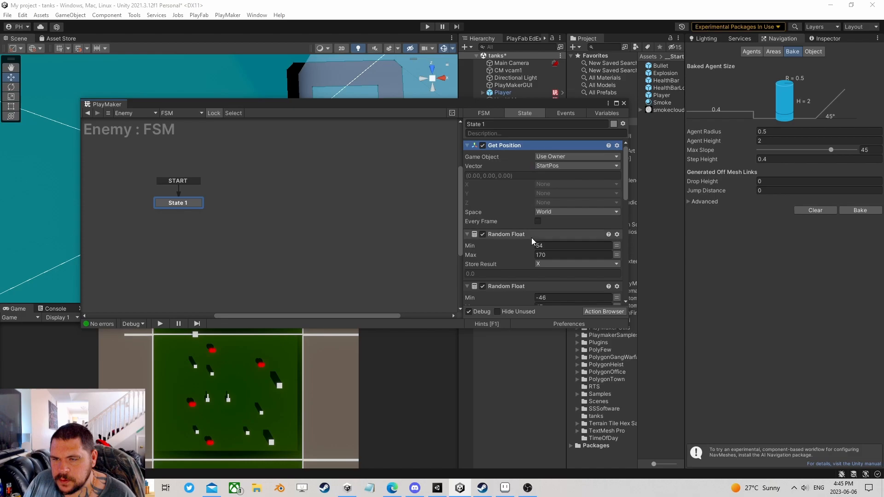
scroll(527, 232, down, 5)
scroll(523, 231, up, 5)
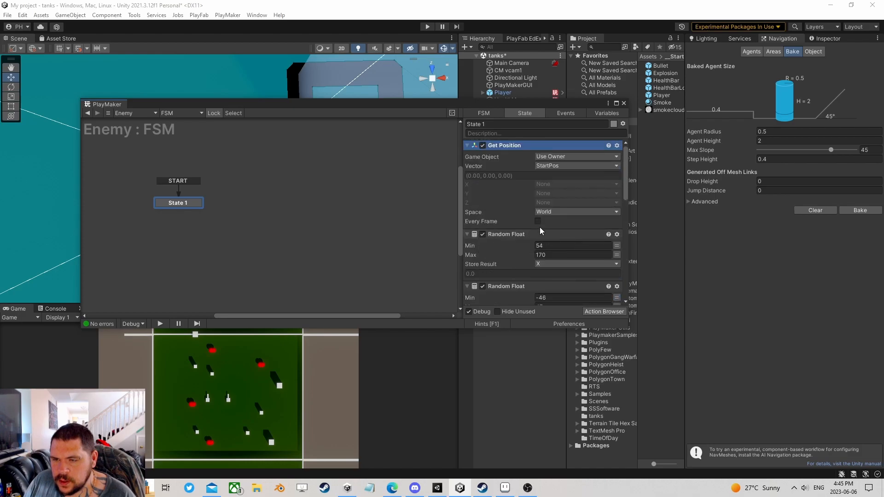
scroll(549, 243, down, 10)
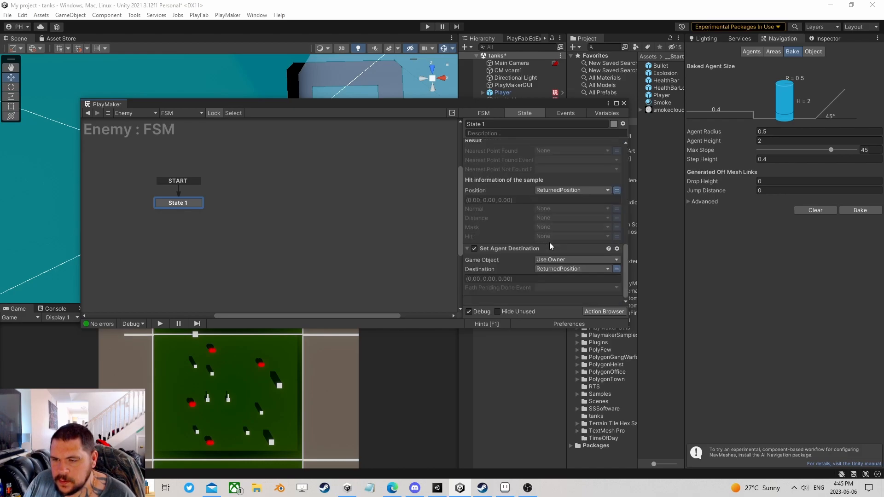
- Add a Vector3 Operator action and move it further down State 1's list
click(596, 312)
text(vector3)
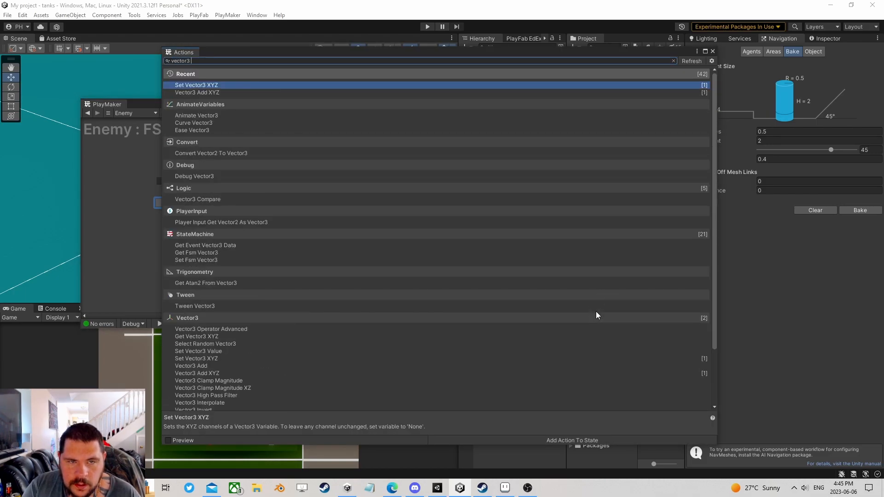
text( op)
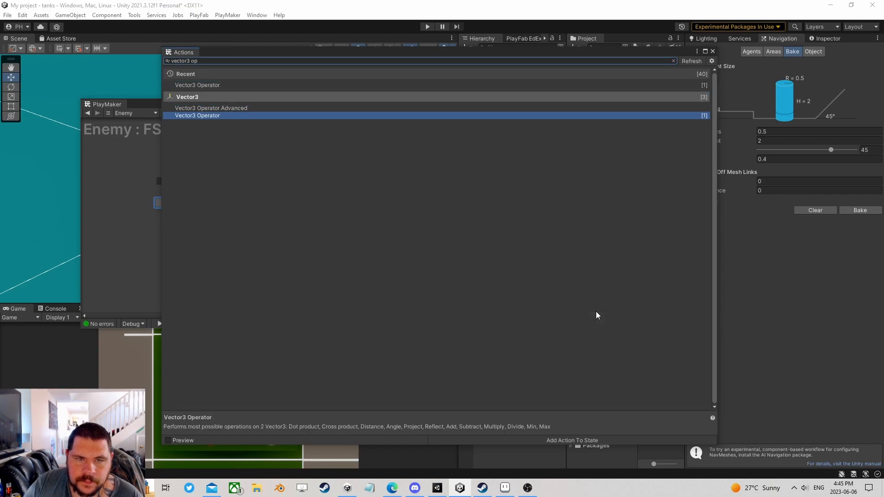
click(713, 51)
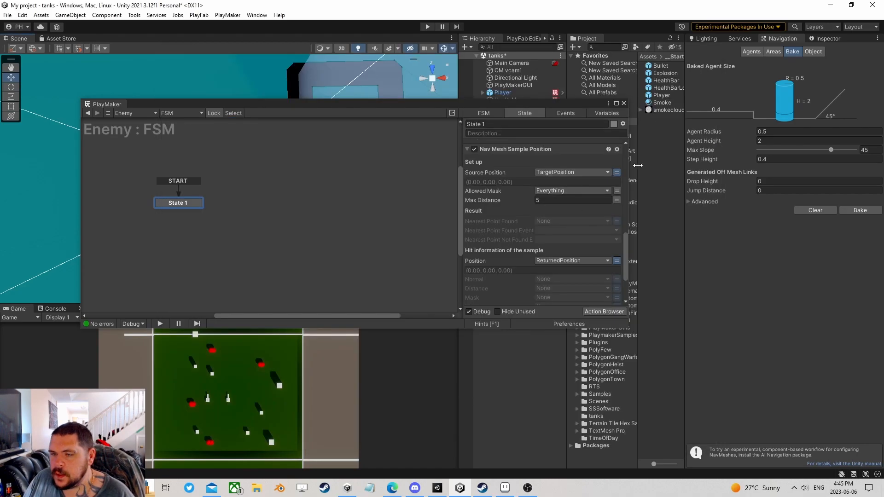
right_click(504, 147)
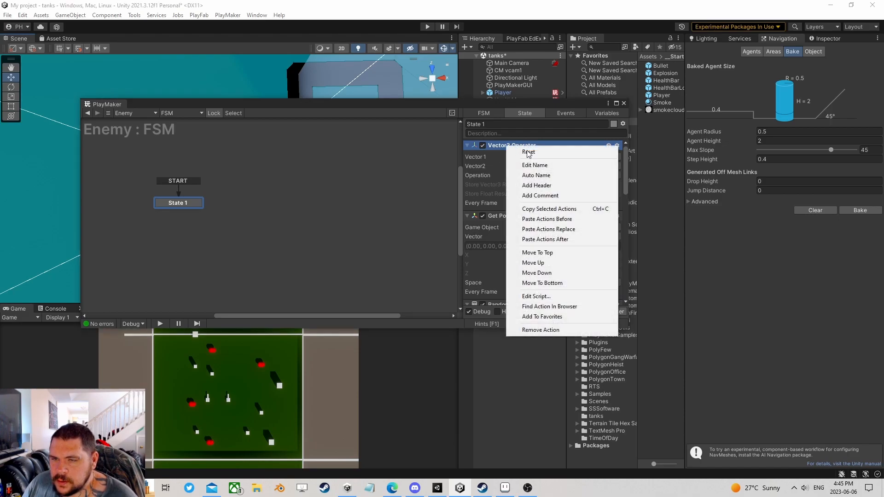
click(537, 273)
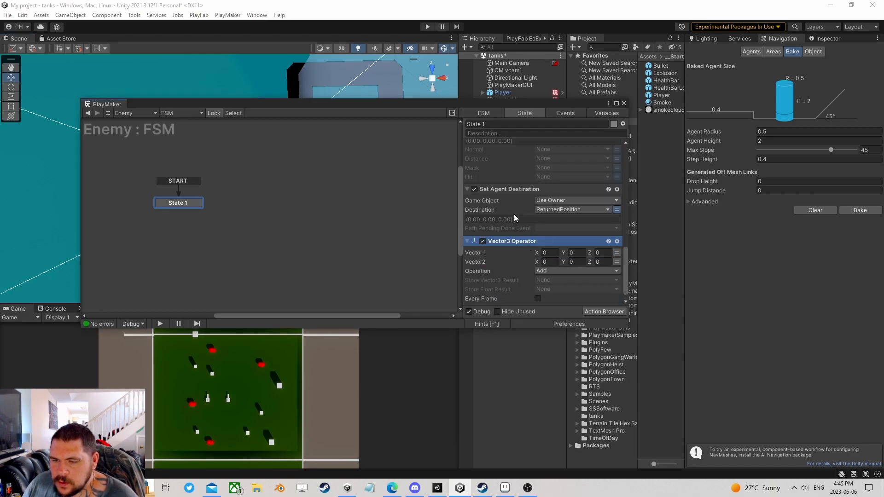
- Set the operator's Vector 1 to StartPos and Vector 2 to ReturnedPosition
click(617, 252)
click(607, 252)
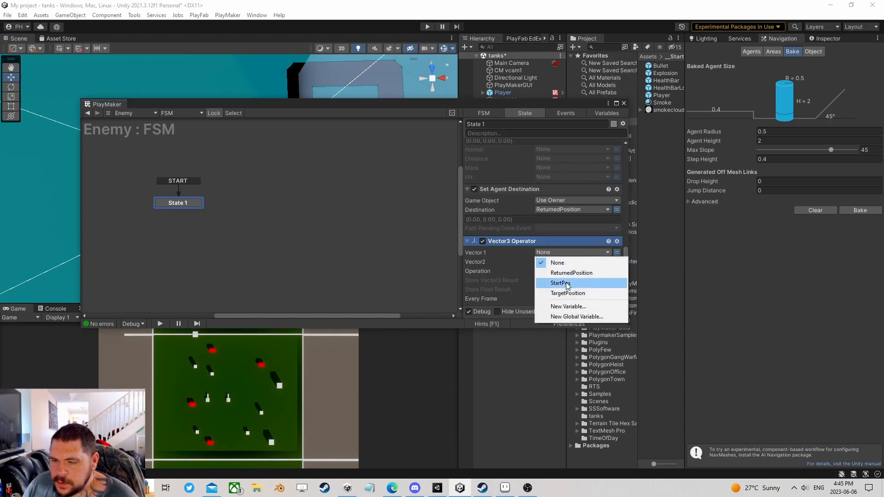
click(594, 280)
click(617, 272)
click(573, 271)
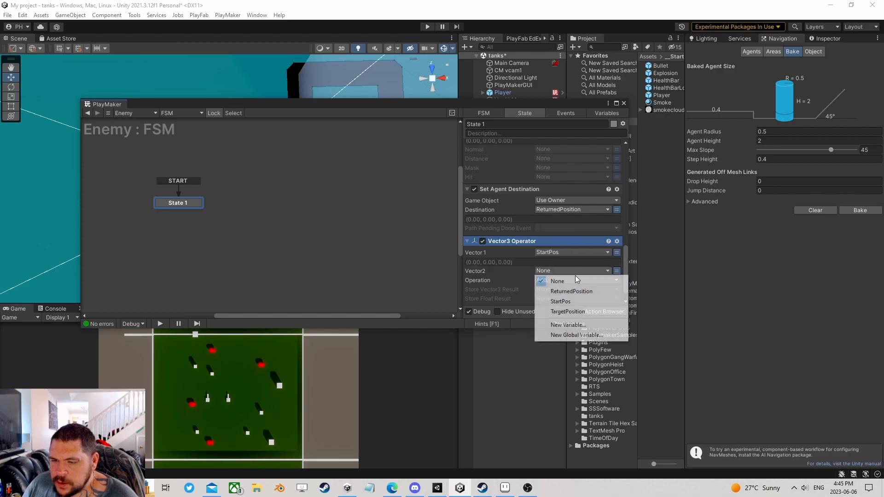
click(554, 286)
- Make the operation Distance and store the float result in a new Distance variable
click(553, 289)
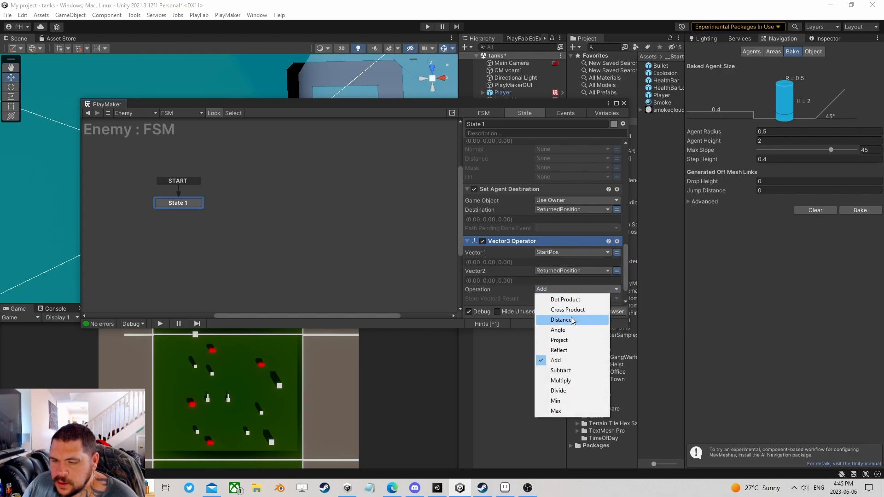
click(548, 319)
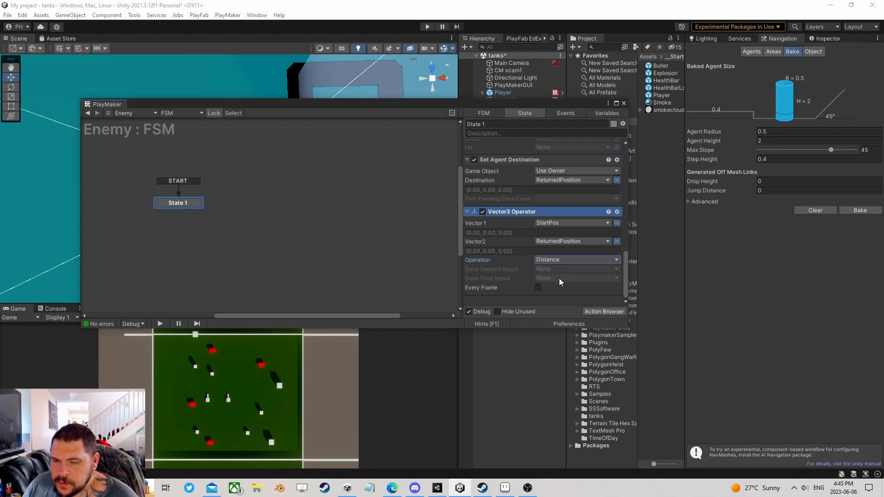
click(549, 279)
click(564, 321)
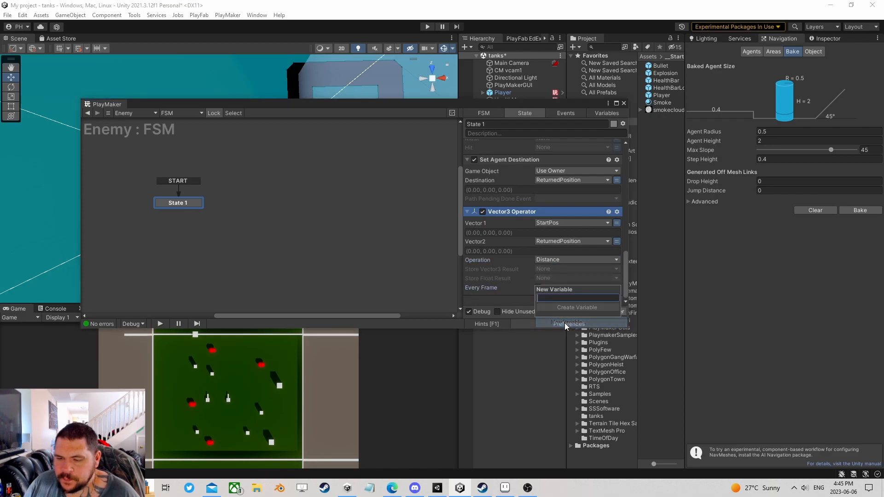
text(Dista)
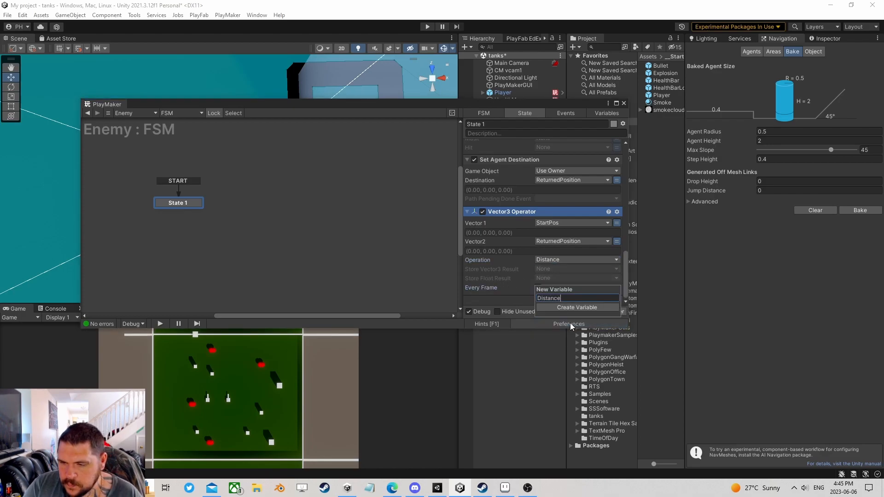
text(nce)
key(Return)
- Add Float Compare below the Vector3 Operator, deleting the unwanted Float Compare With Bools
click(605, 311)
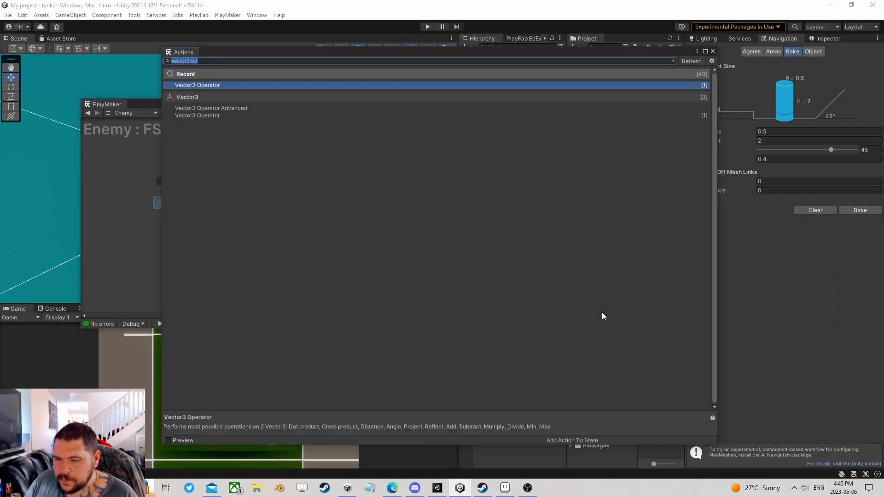
text(float com)
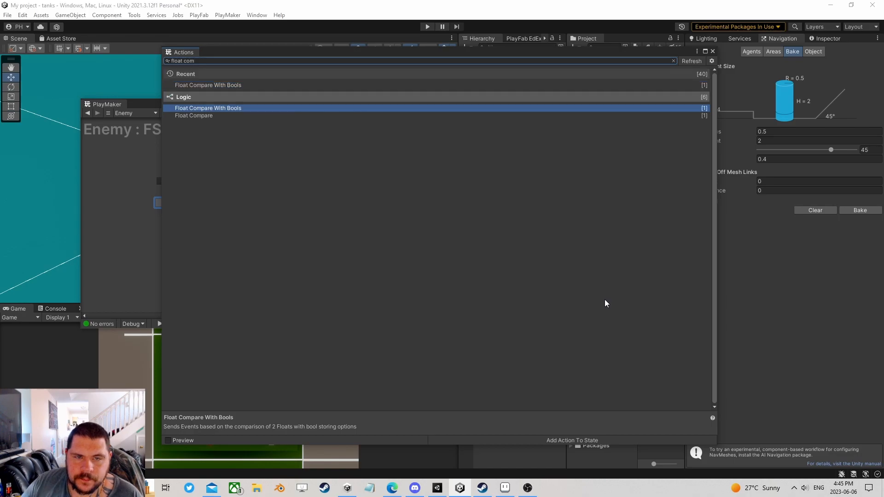
key(Down)
key(Return)
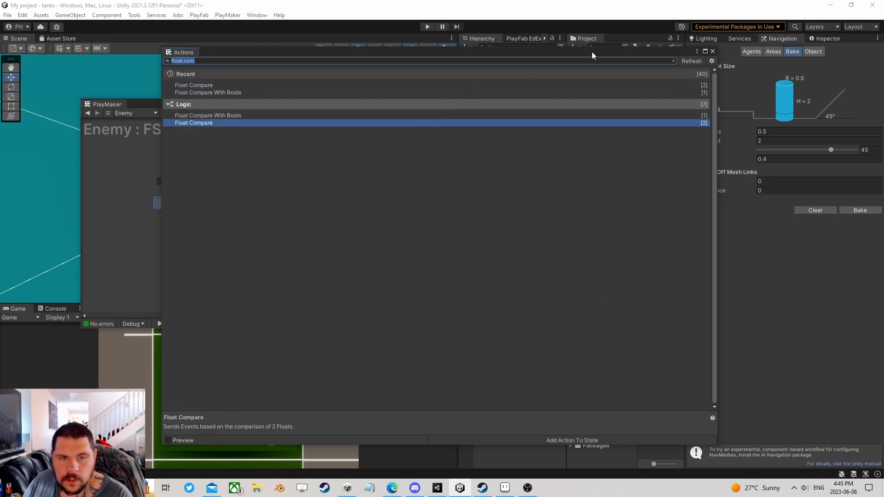
click(712, 51)
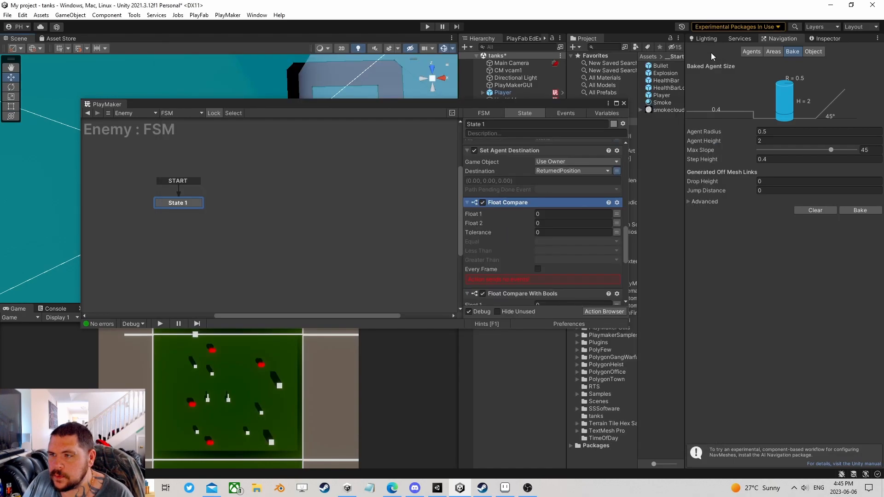
scroll(524, 232, down, 3)
click(528, 213)
key(Delete)
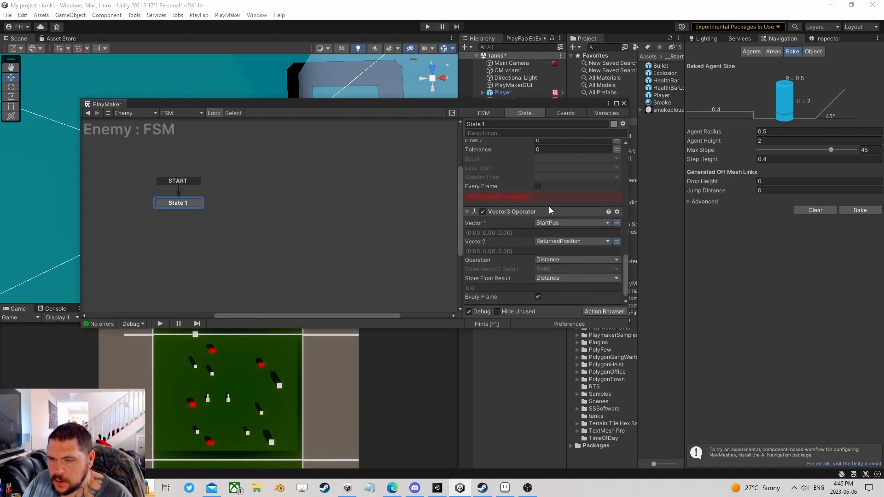
scroll(533, 216, up, 2)
right_click(517, 177)
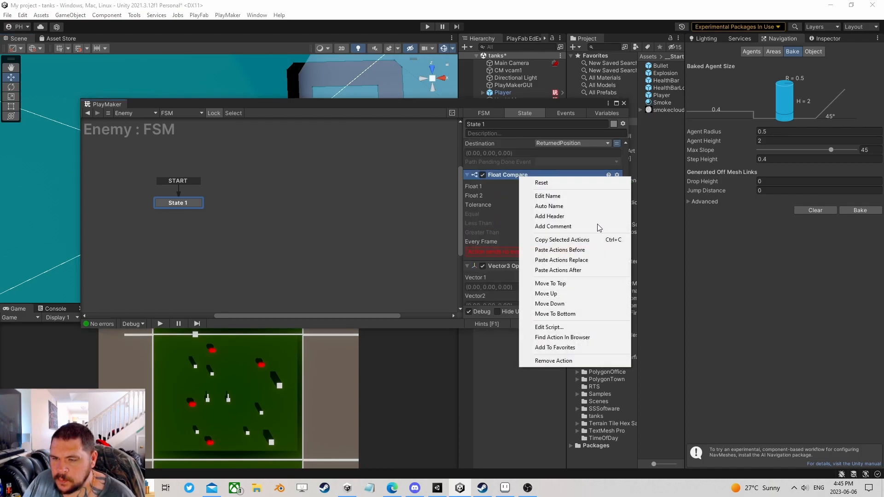
click(556, 313)
- Compare Distance against 5 every frame, sending a new Get New Position event when less
click(614, 233)
click(572, 252)
click(558, 251)
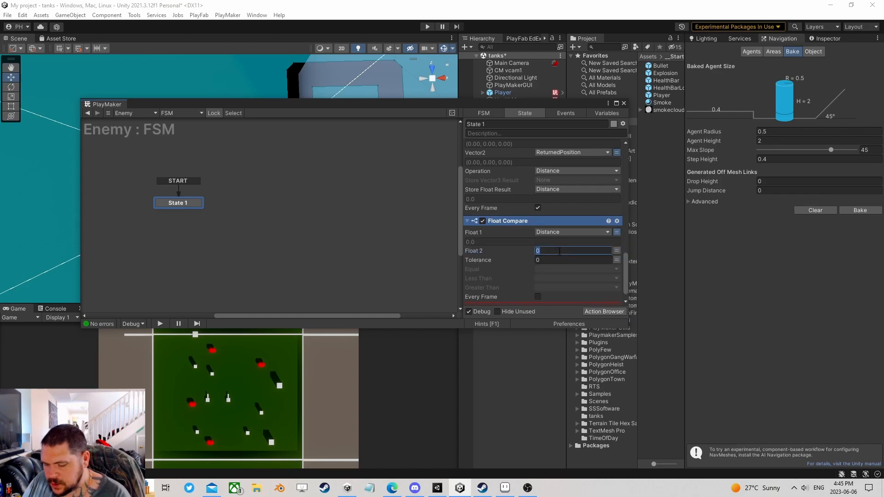
text(5)
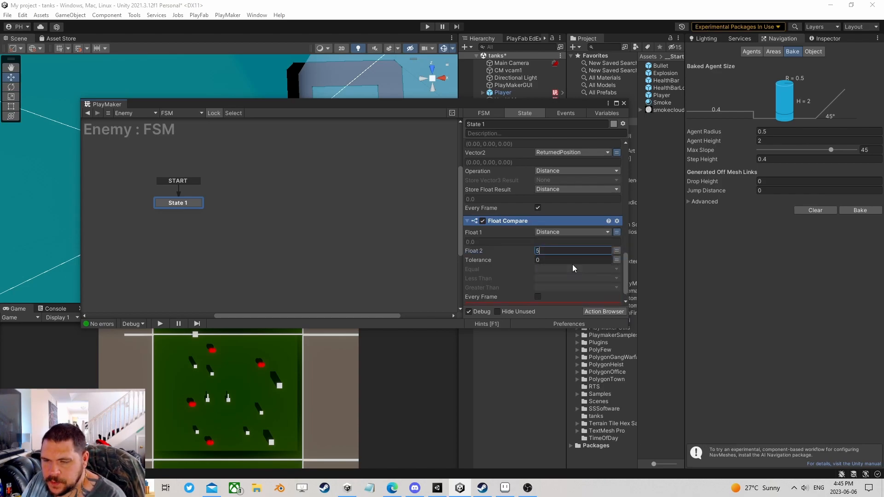
click(553, 279)
click(571, 332)
text(Get New P)
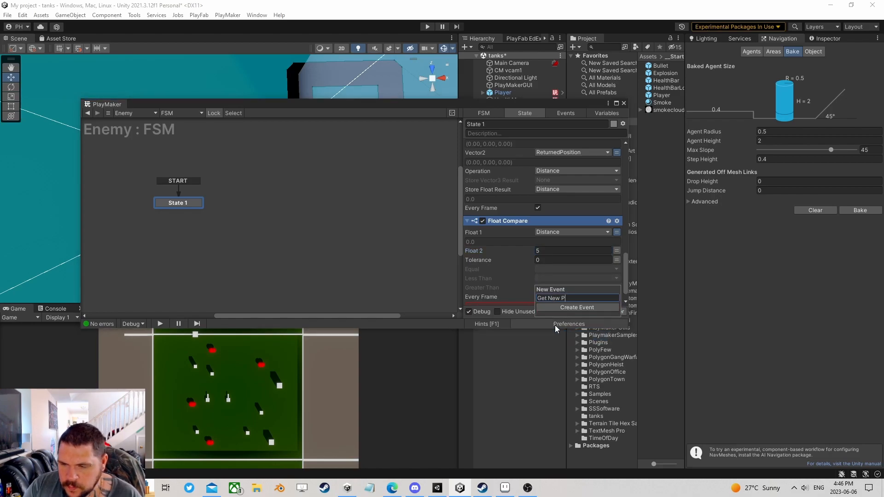
text(osition)
key(Return)
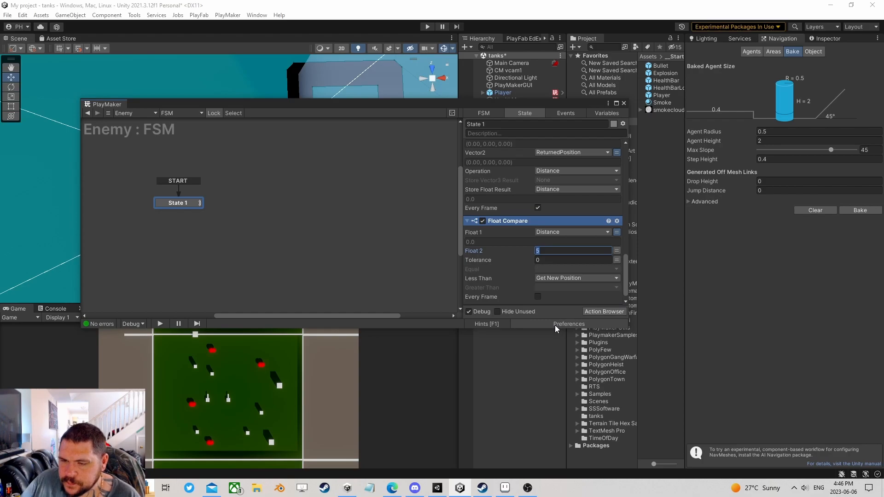
click(537, 297)
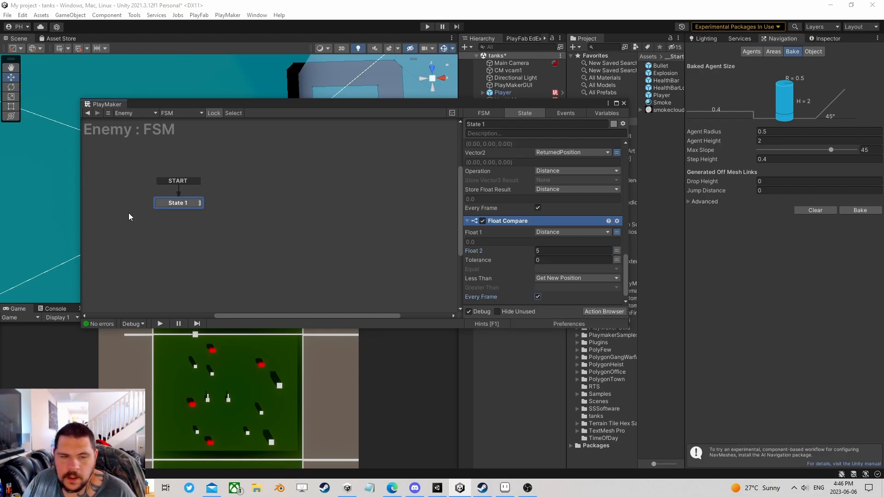
- Give State 1 a Get New Position transition
right_click(184, 206)
mouse_move(223, 204)
click(315, 206)
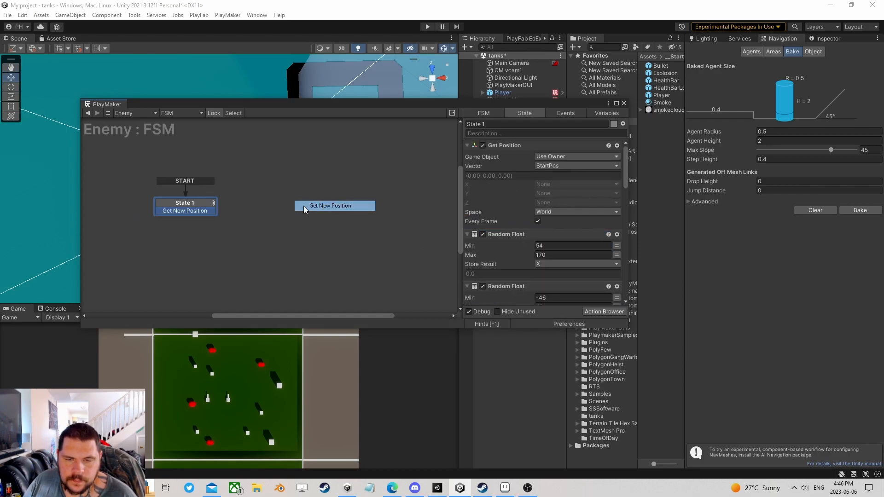
drag(198, 203, 305, 191)
- Add a new State 2 and make it the start state
right_click(146, 187)
click(154, 193)
right_click(150, 189)
click(181, 219)
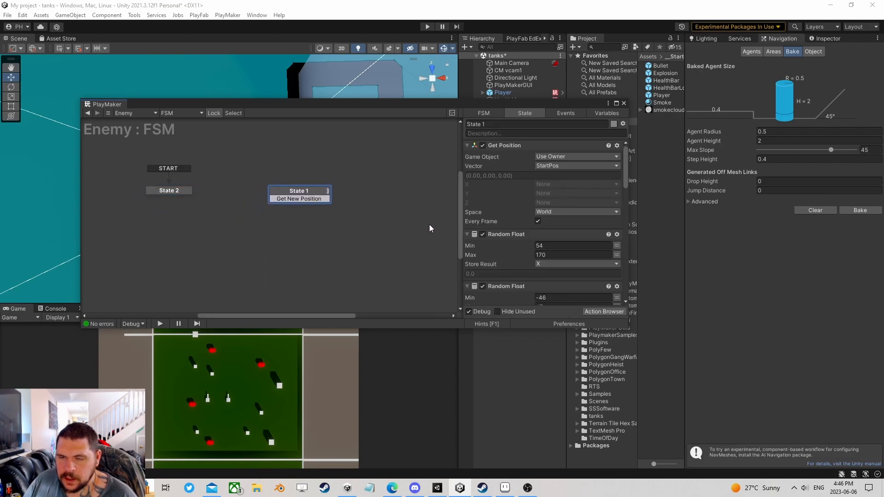
- Rename State 1 to Wander and add another new state to the graph
click(496, 124)
text(Wander)
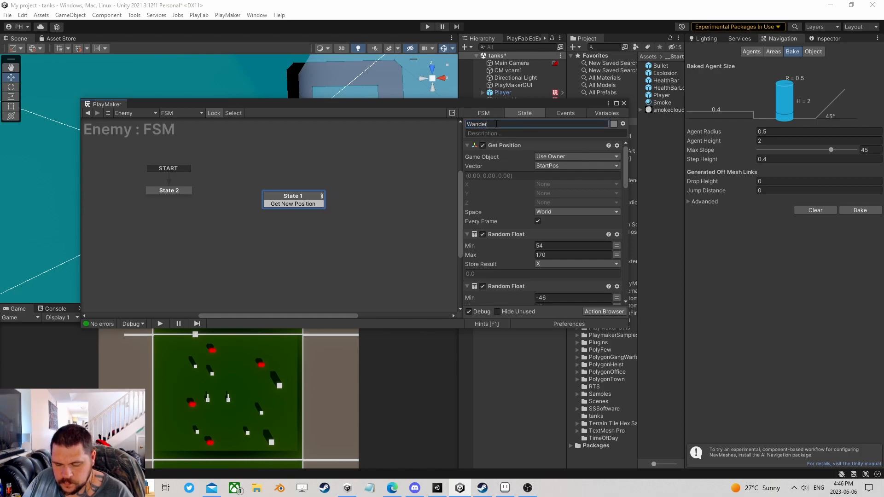
right_click(363, 196)
click(414, 198)
click(612, 312)
- Add Set Agent Destination As Game Object to State 1 and give Destination a new Target variable
text(chase)
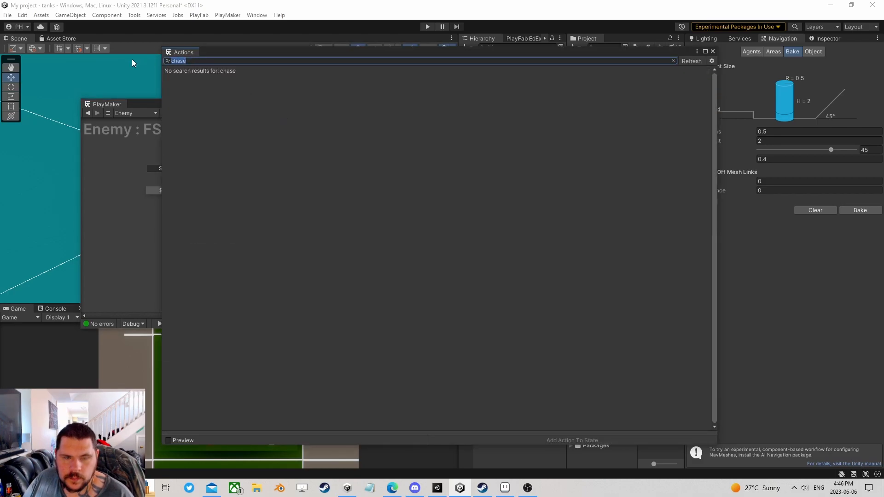
text(set agent)
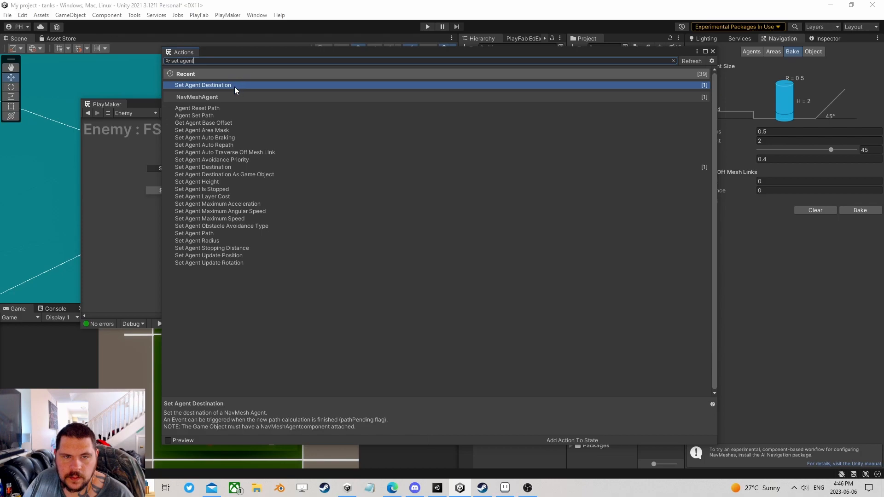
double_click(233, 175)
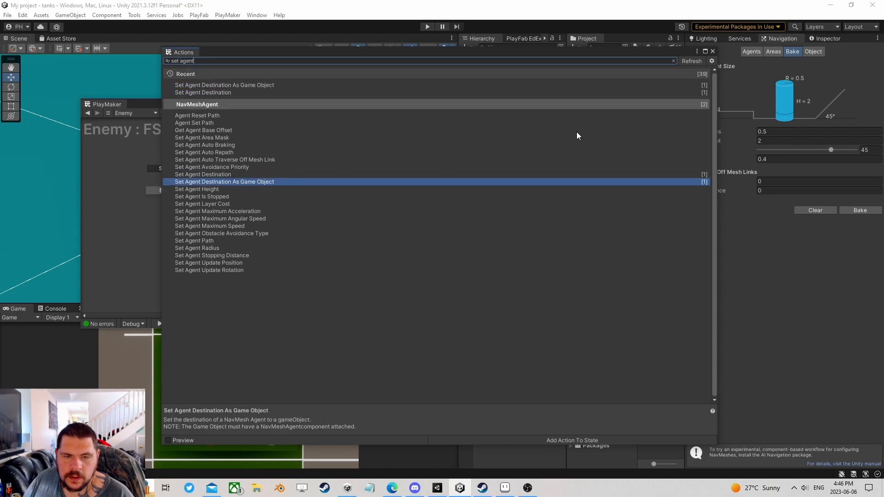
click(713, 52)
click(615, 165)
click(598, 165)
click(571, 198)
text(Target)
click(575, 195)
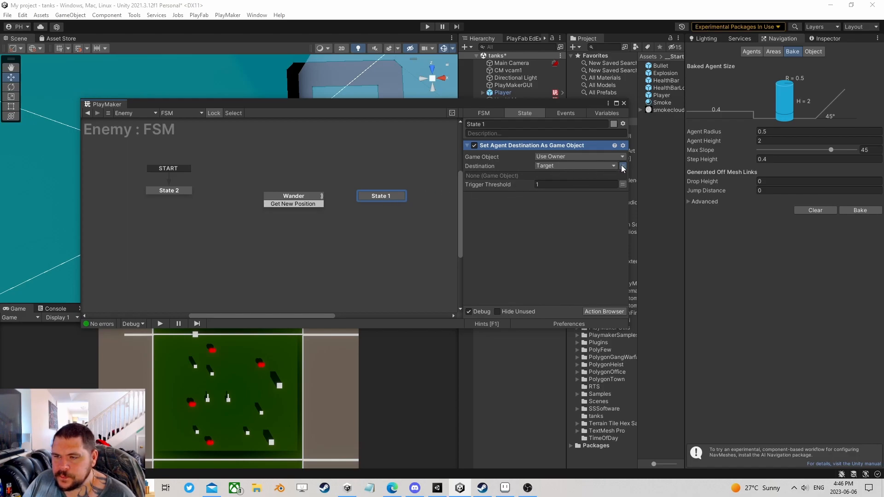
- Point the Destination at a new global variable named player instead
click(607, 167)
click(573, 219)
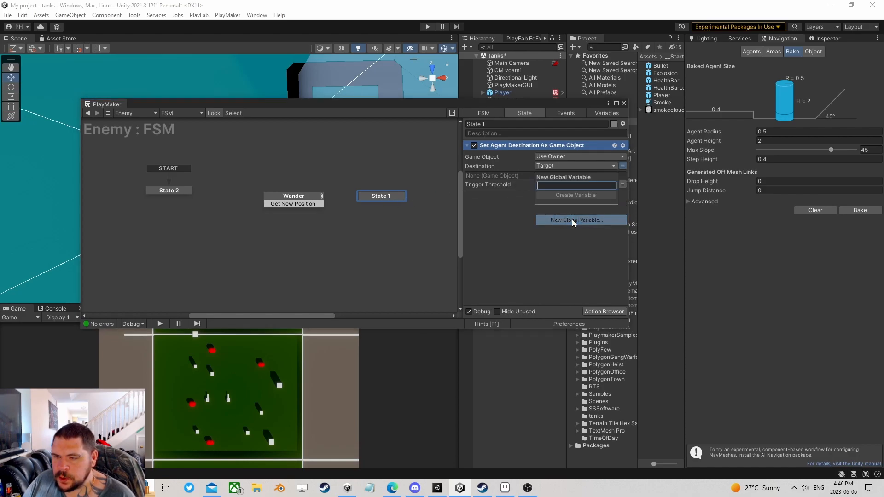
text(player)
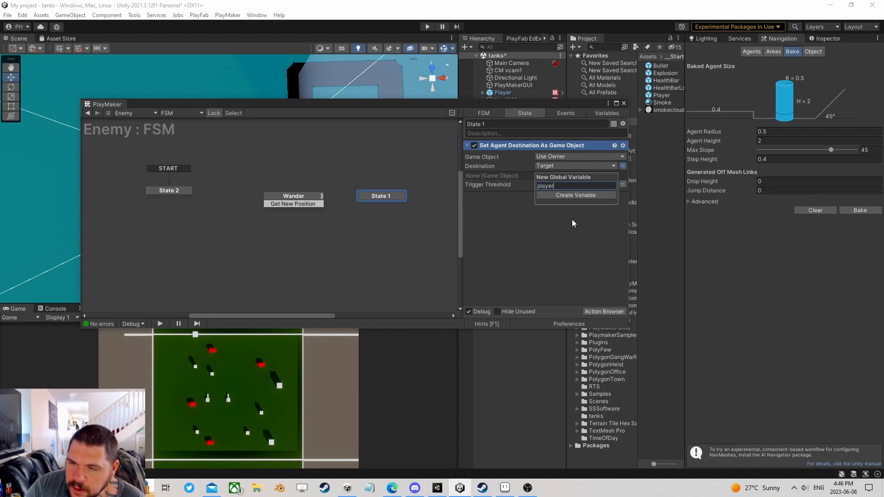
key(Return)
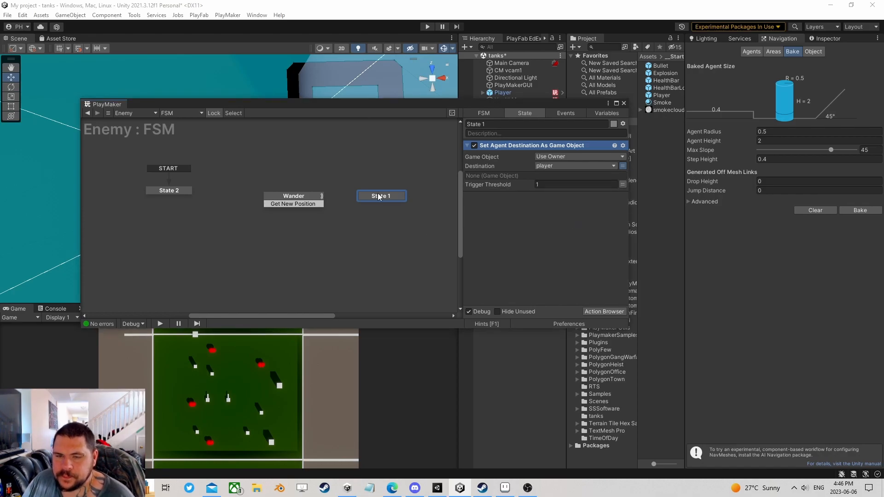
click(600, 312)
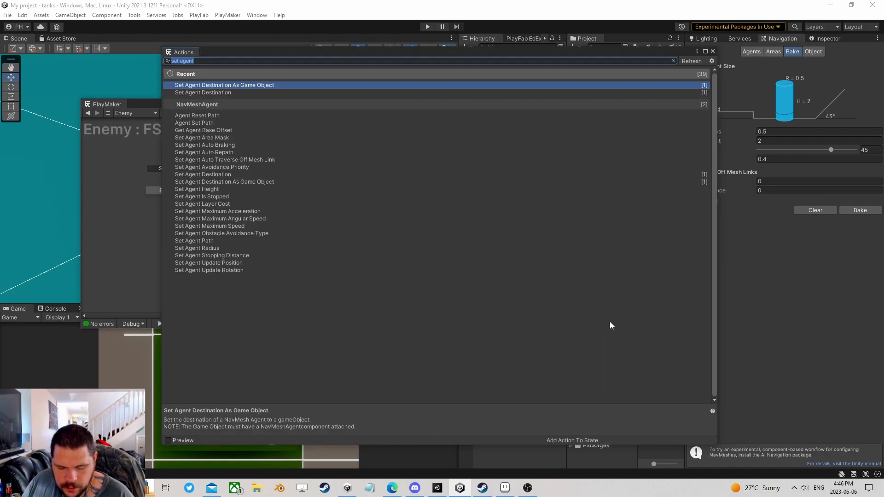
- Add a Random Wait action and place it below Set Agent Destination
text(random wa)
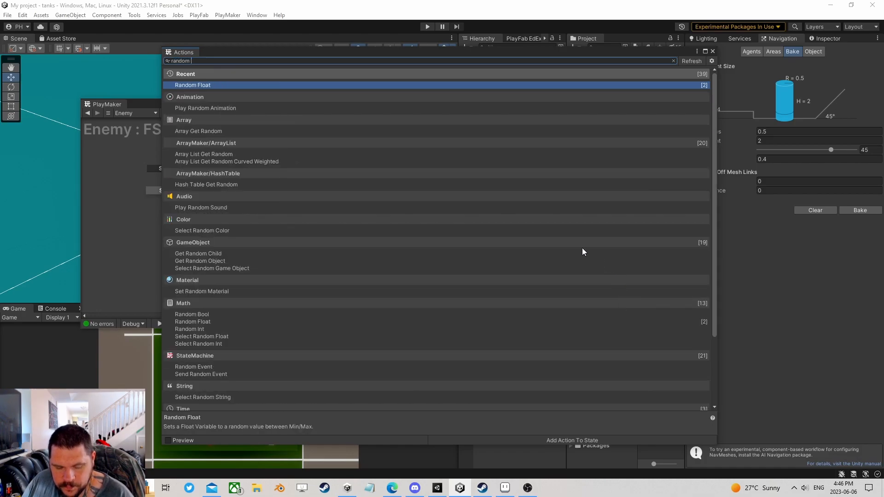
click(713, 51)
drag(499, 145, 548, 256)
- Set the Random Wait to Min 3, Max 6, with Get New Position as the finish event
click(556, 208)
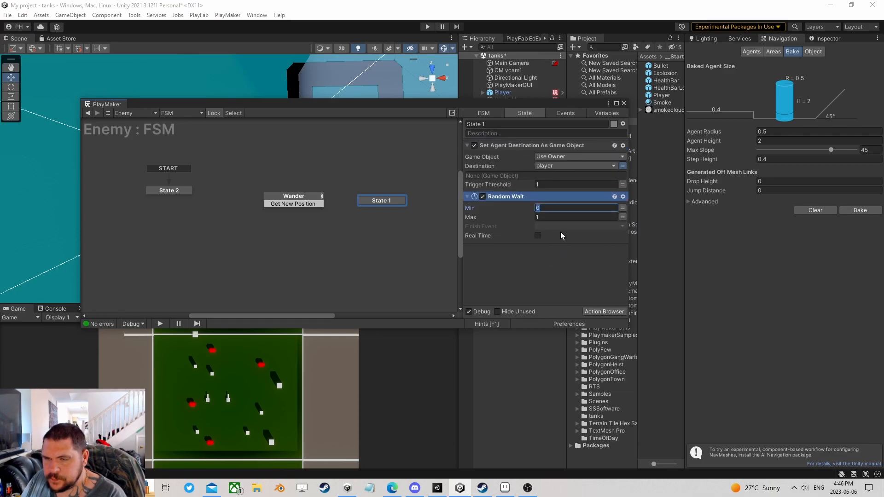
text(3)
click(555, 217)
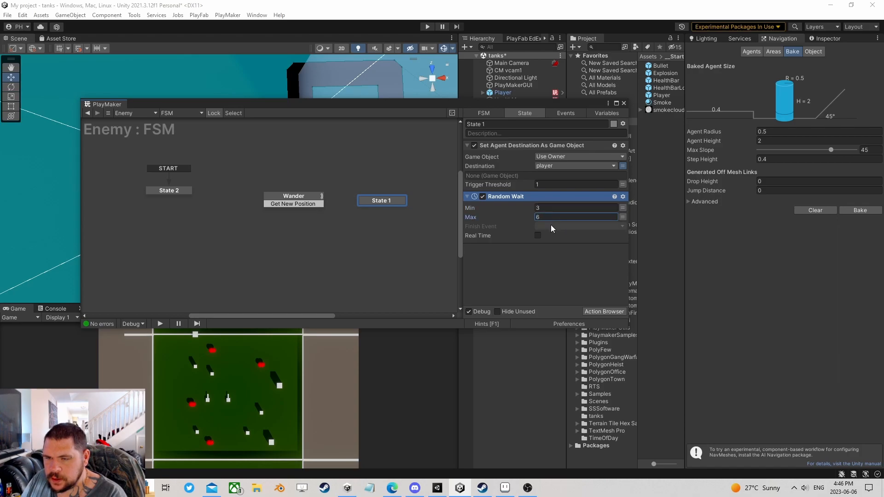
text(6)
click(551, 225)
click(554, 235)
click(548, 227)
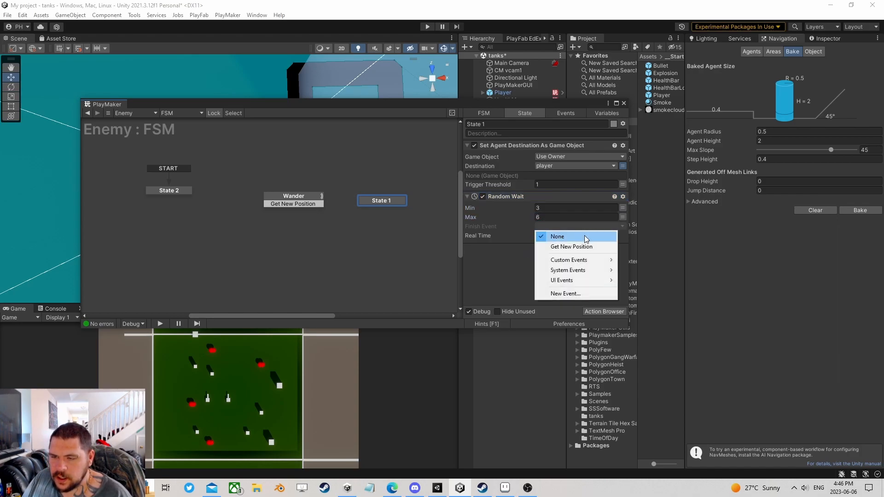
click(582, 247)
- Give State 1 a Get New Position transition and nudge it left
right_click(380, 200)
mouse_move(417, 202)
click(525, 203)
drag(373, 203, 360, 199)
- Create State 3 and give it a global Get New Position transition
right_click(296, 156)
click(317, 159)
mouse_move(317, 158)
mouse_down()
mouse_move(336, 163)
mouse_move(329, 158)
mouse_up()
right_click(330, 157)
mouse_move(368, 174)
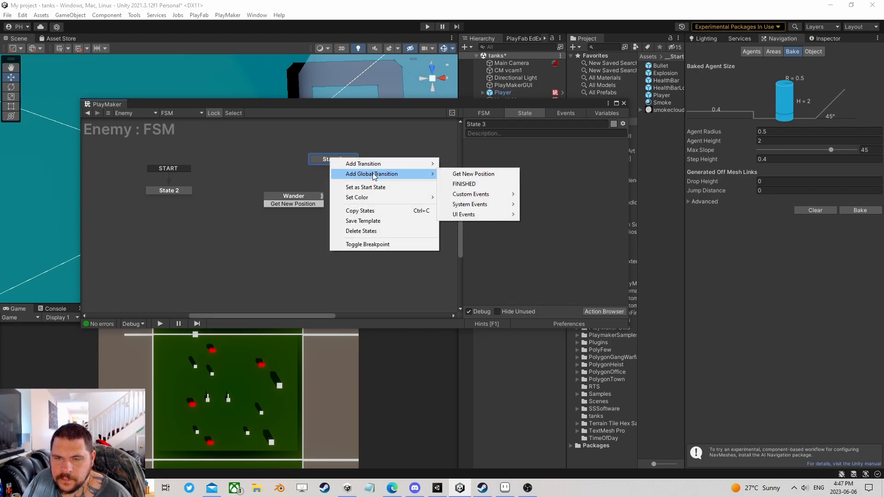
click(470, 174)
- Delete the Get New Position transitions from Wander and State 1
click(291, 205)
right_click(291, 206)
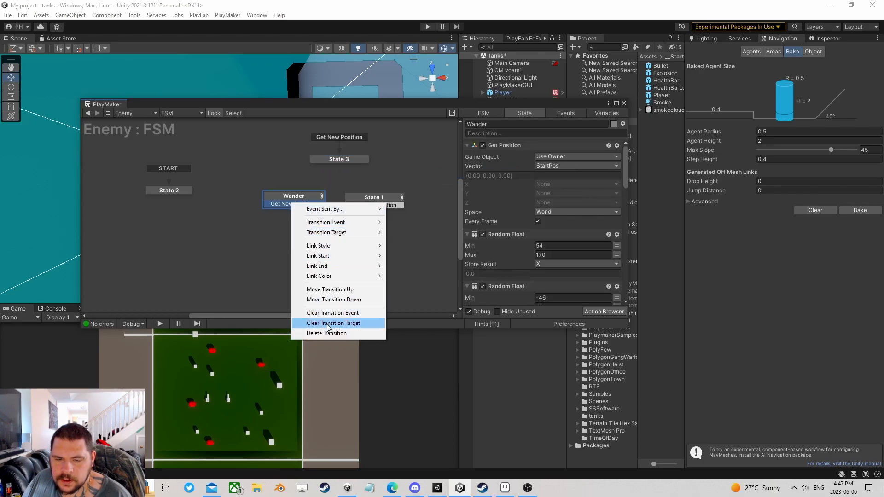
click(324, 334)
click(376, 205)
right_click(375, 205)
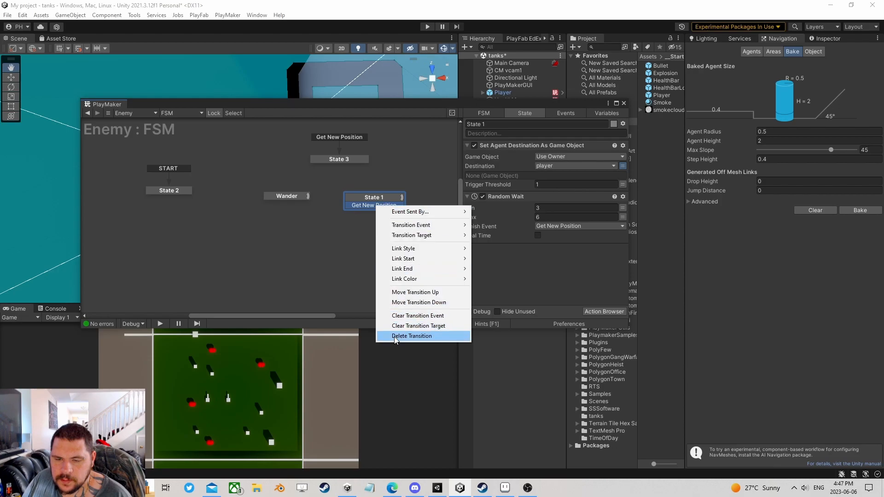
click(393, 336)
- Tidy the positions of State 3, Wander and State 1 in the graph
click(331, 160)
drag(330, 160, 329, 163)
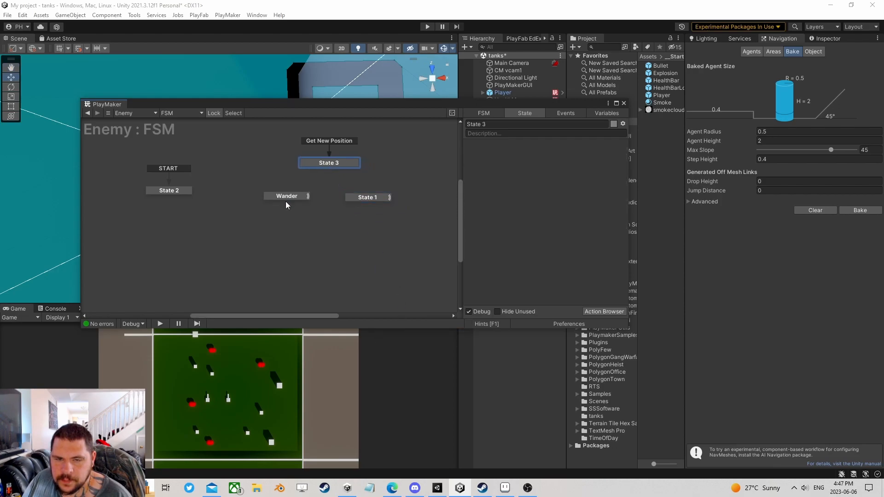
drag(286, 197, 283, 201)
drag(374, 198, 372, 202)
- Rename State 1 to Chase
click(511, 124)
text(Chase)
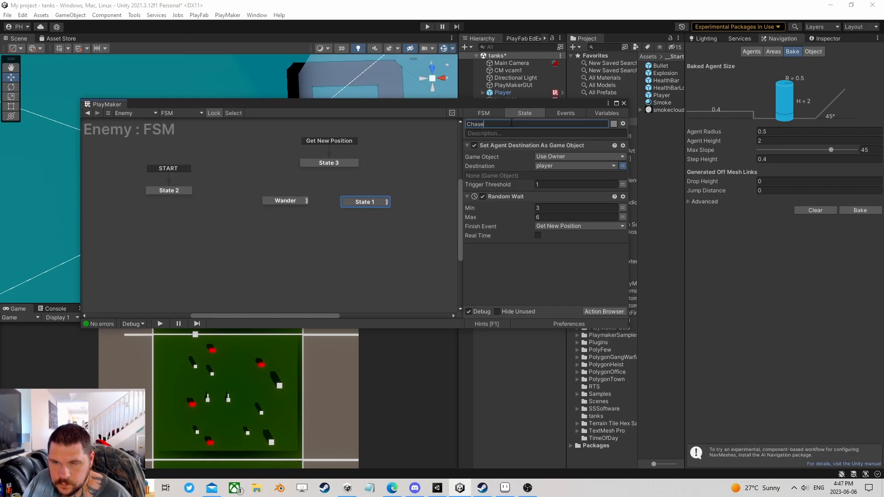
key(Return)
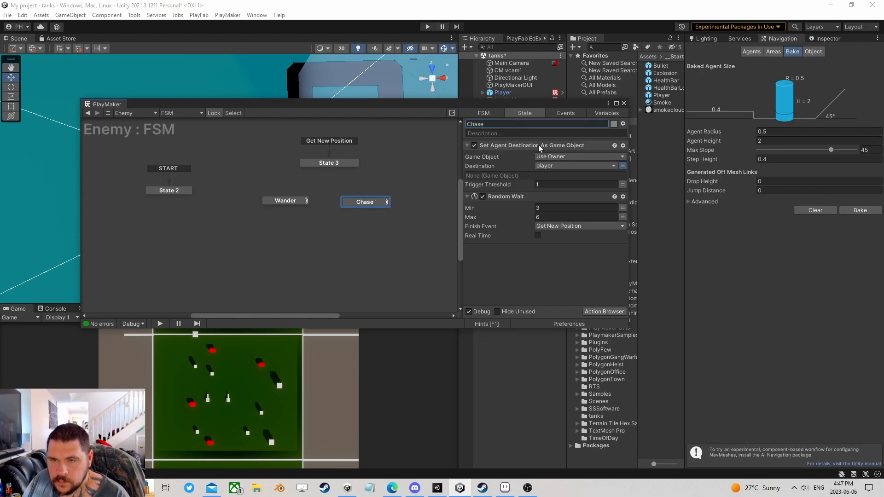
- Add a Random Event action with delay 0 to State 3, then bring up the FSM's Events list
click(325, 162)
click(295, 200)
click(358, 203)
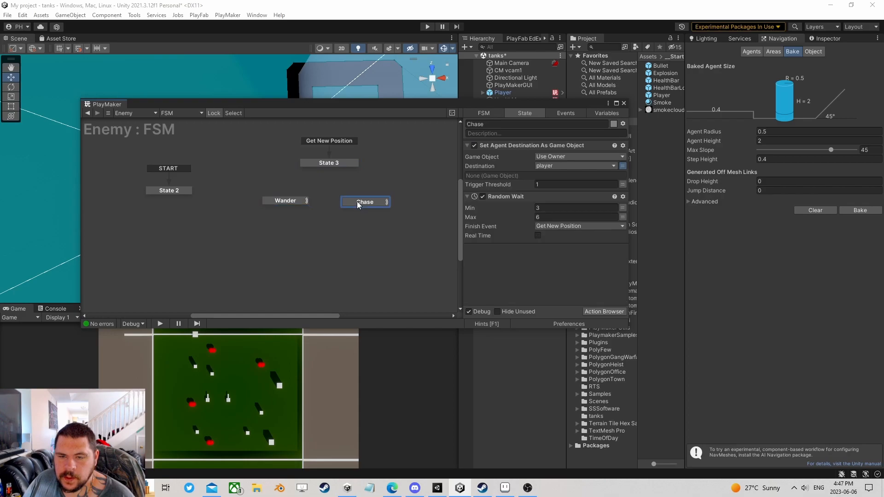
click(332, 164)
click(599, 312)
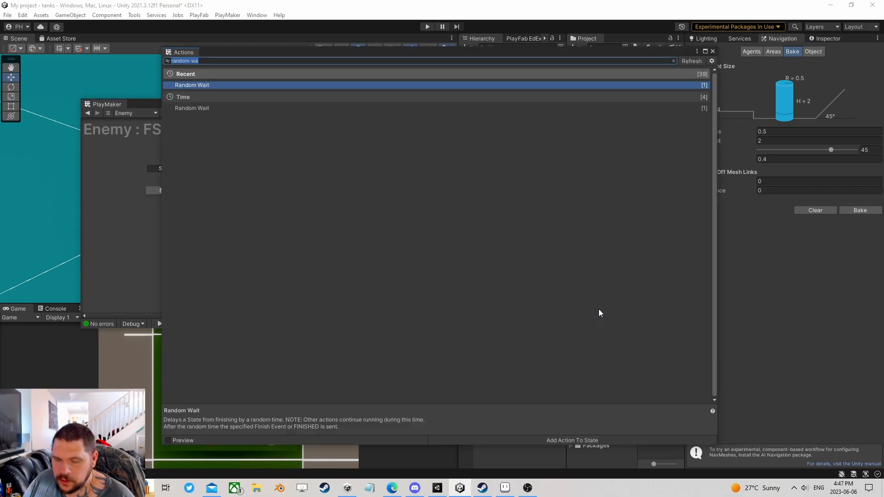
text(rand)
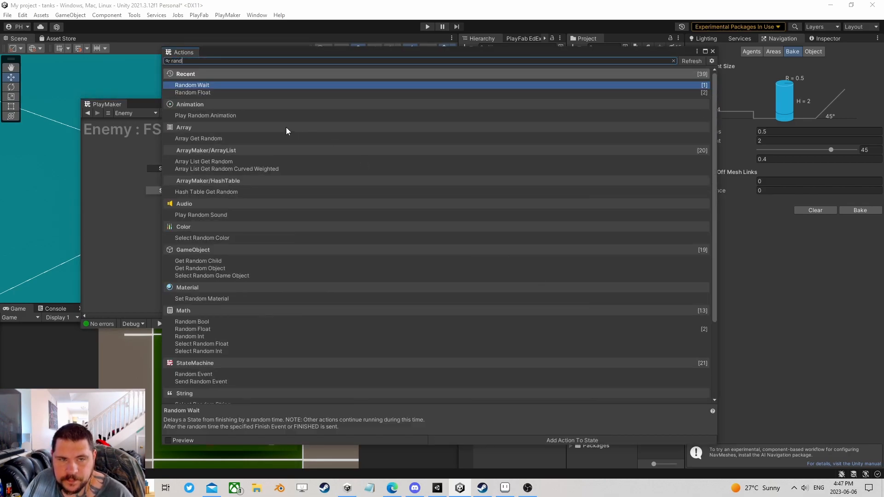
text(om eve)
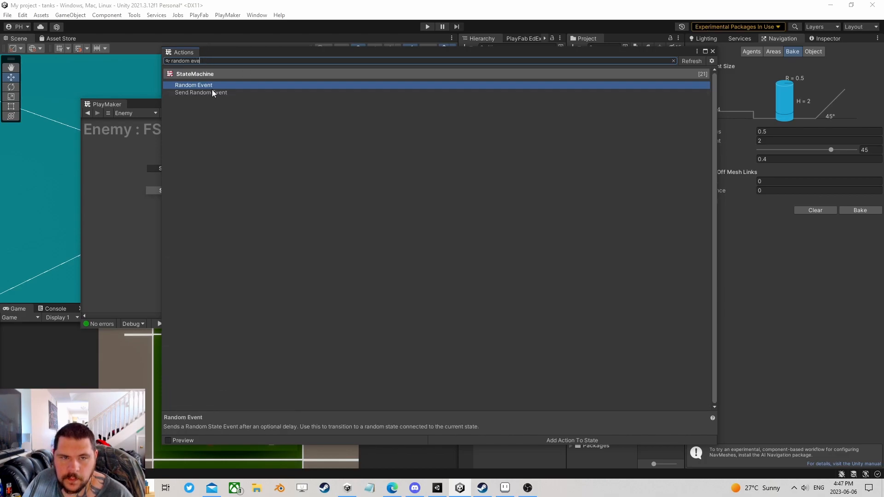
double_click(211, 84)
click(713, 52)
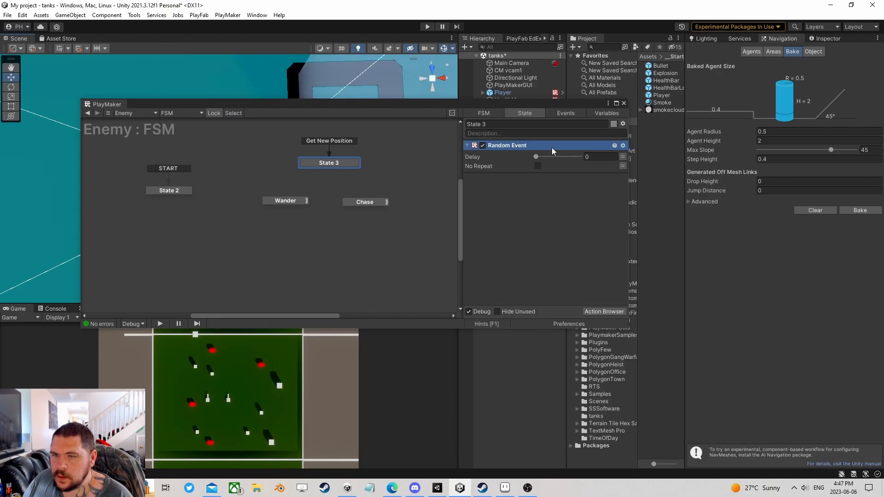
click(564, 113)
click(524, 302)
- Add FSM events named 1 and 2
text(1)
key(Return)
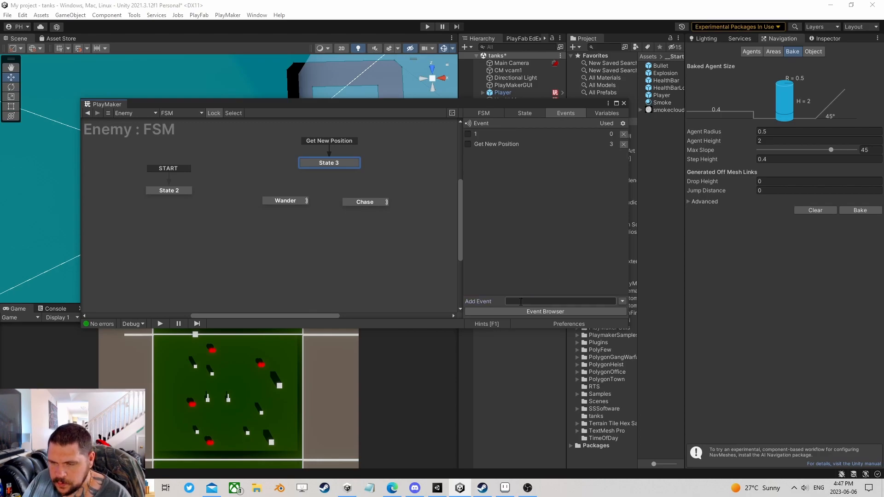
text(2)
key(Return)
- Give State 3 transitions 1 and 2
right_click(332, 167)
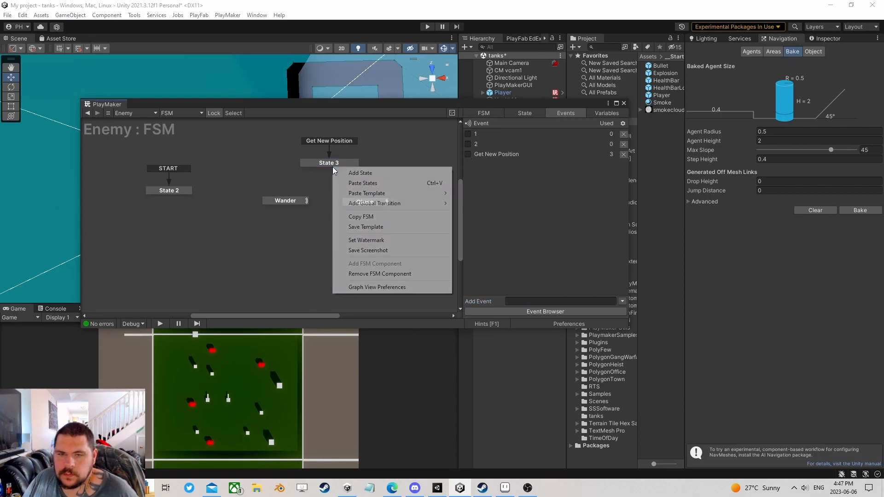
click(333, 164)
right_click(333, 164)
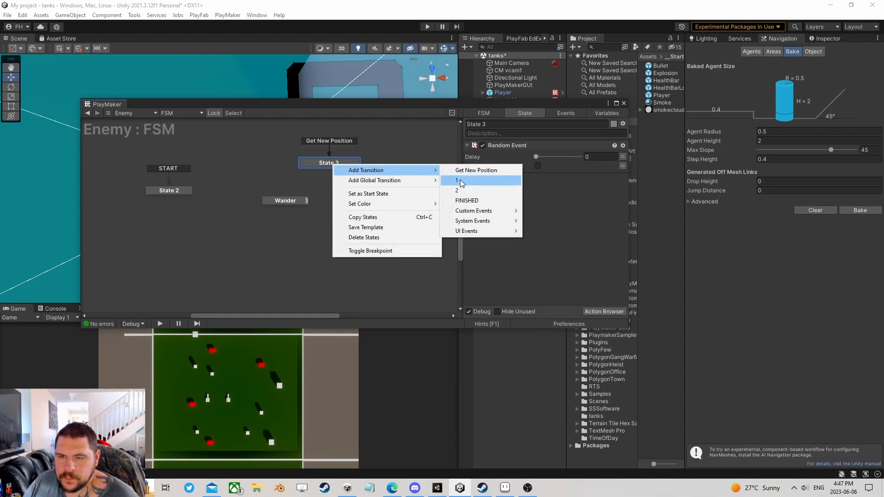
click(457, 180)
right_click(341, 162)
mouse_move(357, 167)
click(466, 189)
- Link transition 1 to Wander and 2 to Chase, then rearrange the graph
drag(329, 171, 377, 194)
drag(299, 202, 301, 191)
drag(380, 193, 372, 193)
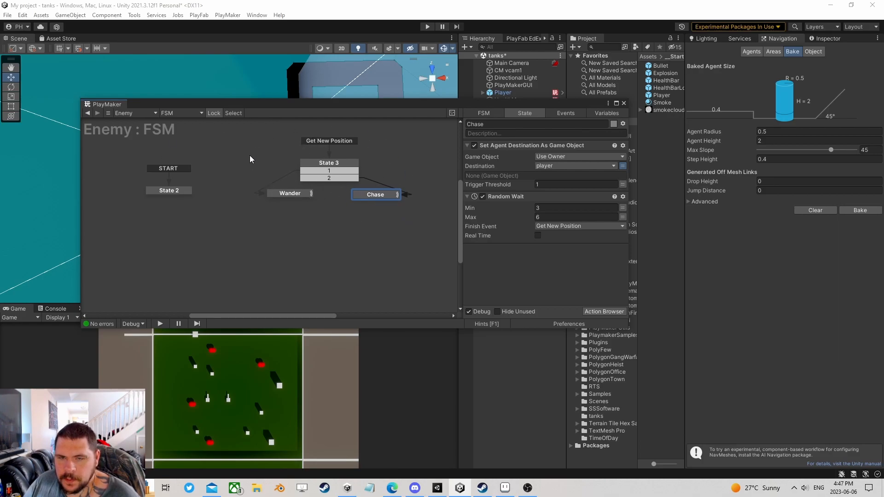
drag(164, 192, 180, 181)
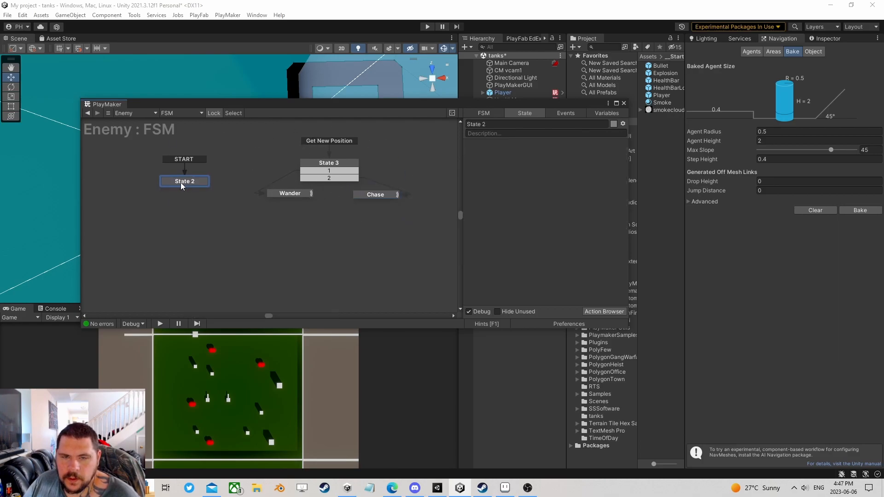
- Select State 2 and add a Next Frame Event action to it
right_click(316, 161)
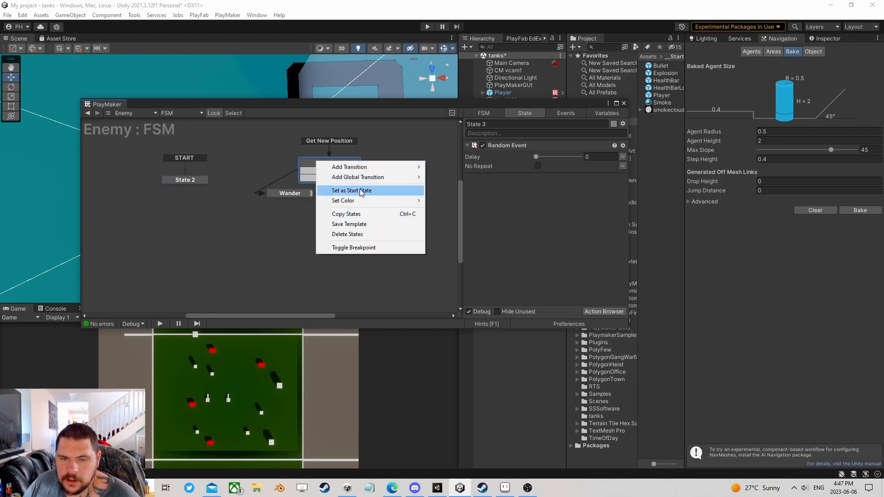
click(361, 191)
click(191, 180)
right_click(192, 180)
click(210, 193)
click(603, 311)
text(next fra)
double_click(214, 84)
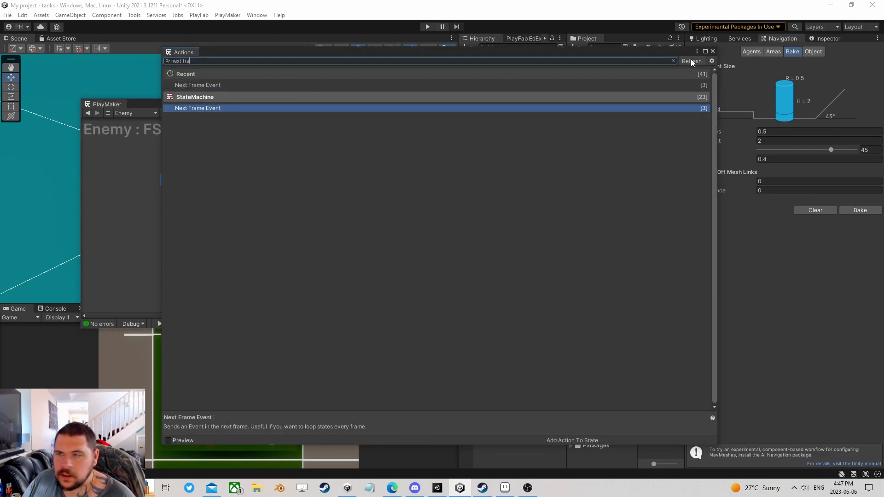
click(713, 51)
- Make Next Frame Event send Get New Position and close the PlayMaker editor
click(552, 155)
click(570, 177)
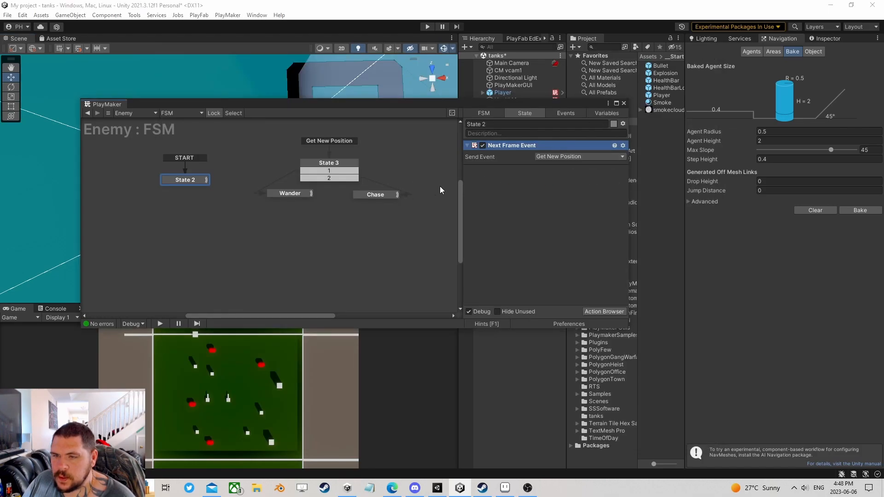
drag(184, 179, 185, 169)
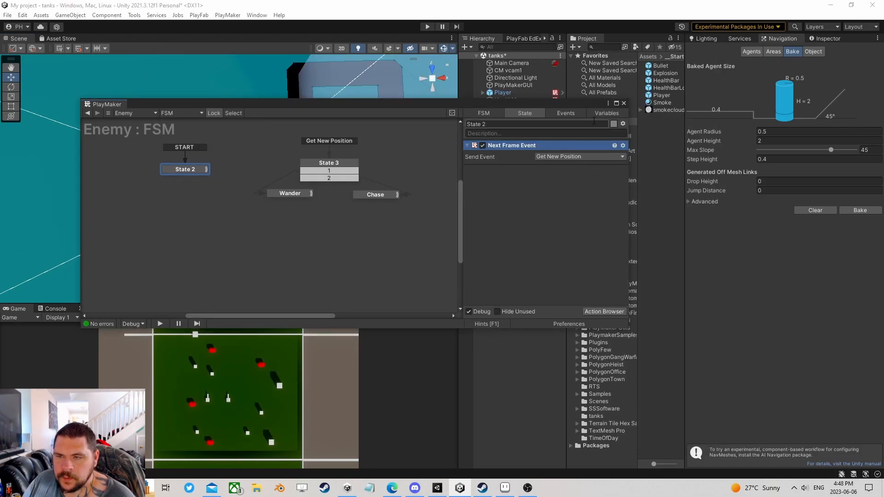
click(624, 104)
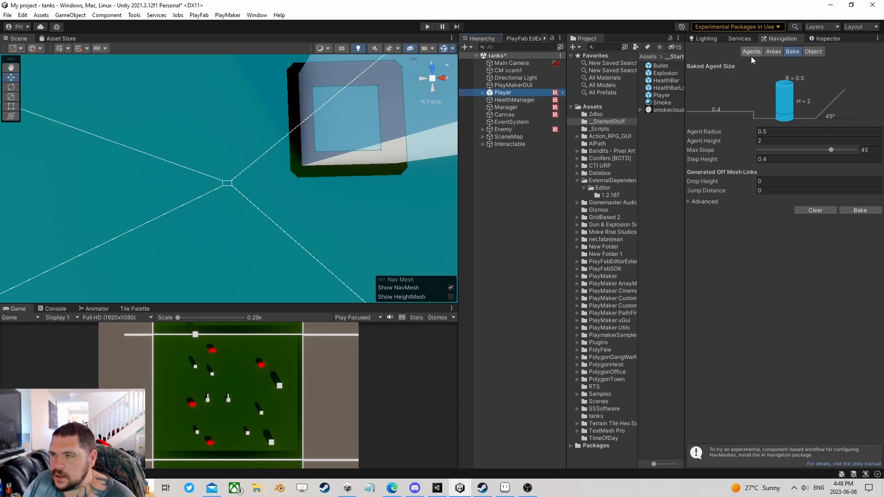
- Open the Player prefab's Move FSM for editing
click(827, 38)
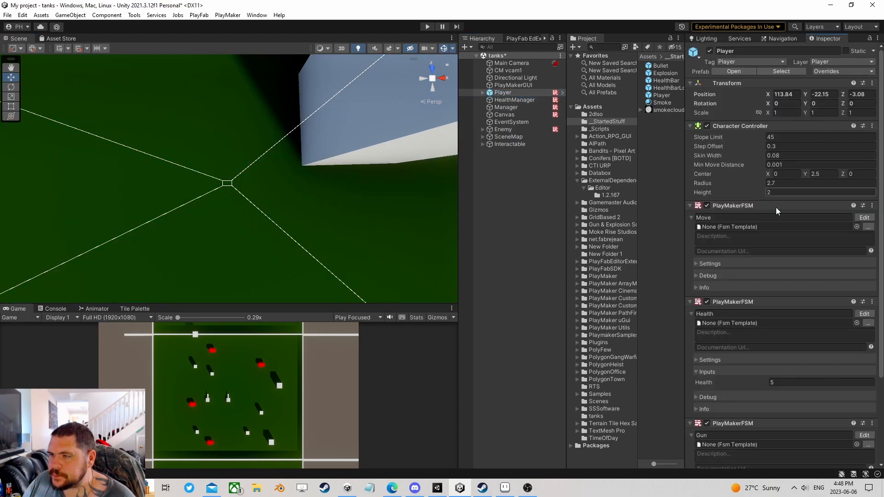
click(864, 218)
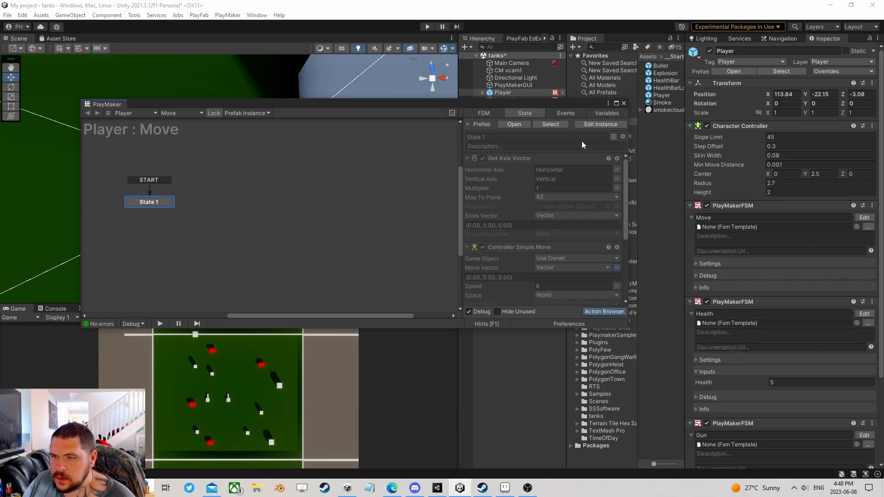
click(624, 103)
double_click(663, 95)
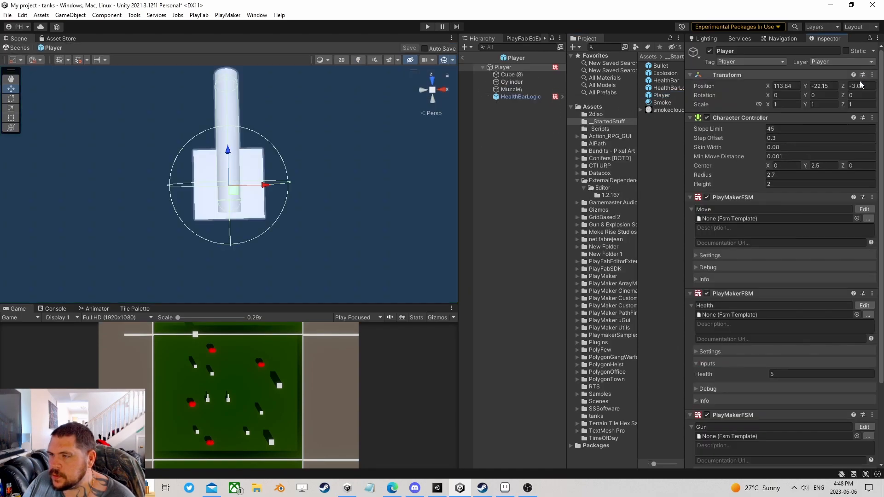
click(864, 209)
- Add Get Owner storing the owner in the global player variable, then exit the prefab
click(604, 313)
text(get owner)
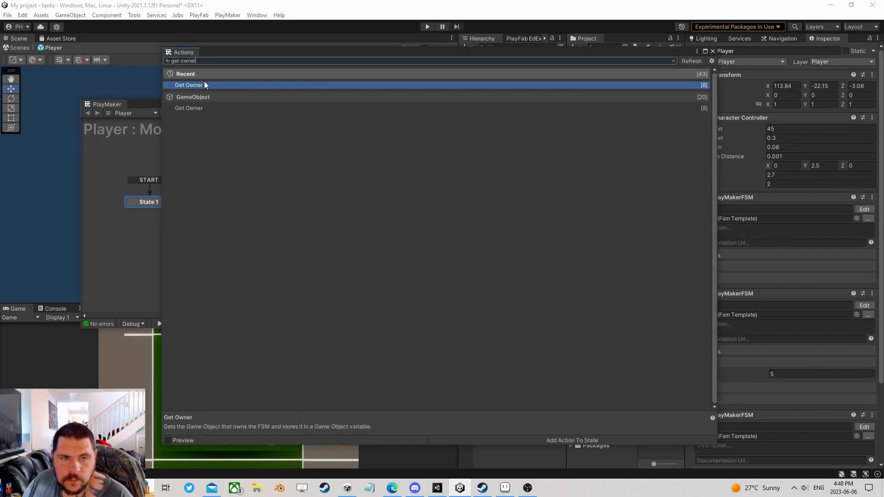
click(712, 51)
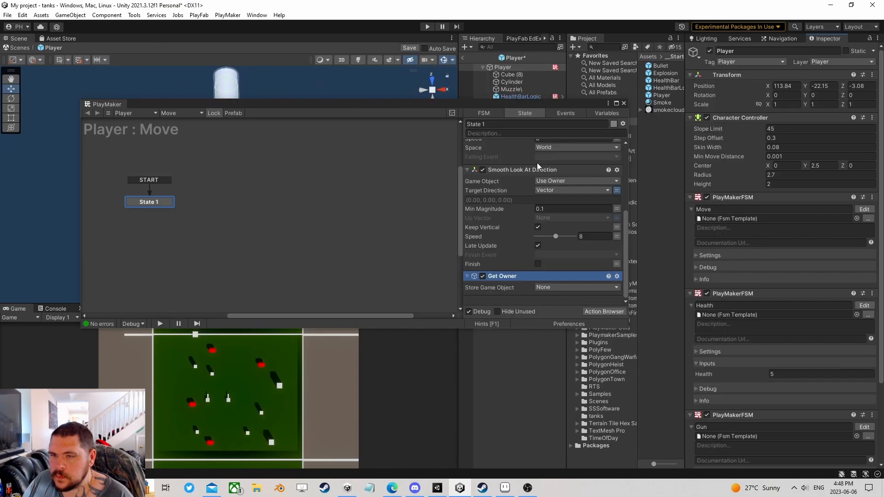
click(553, 287)
mouse_move(594, 313)
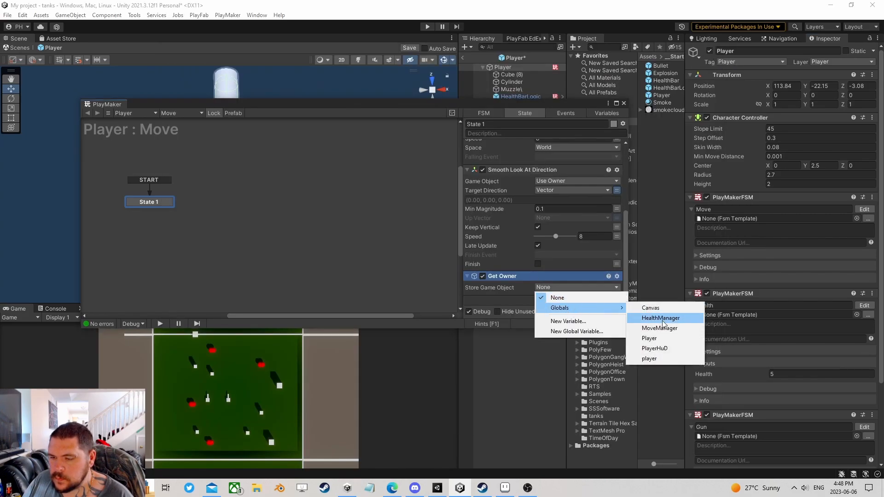
click(649, 361)
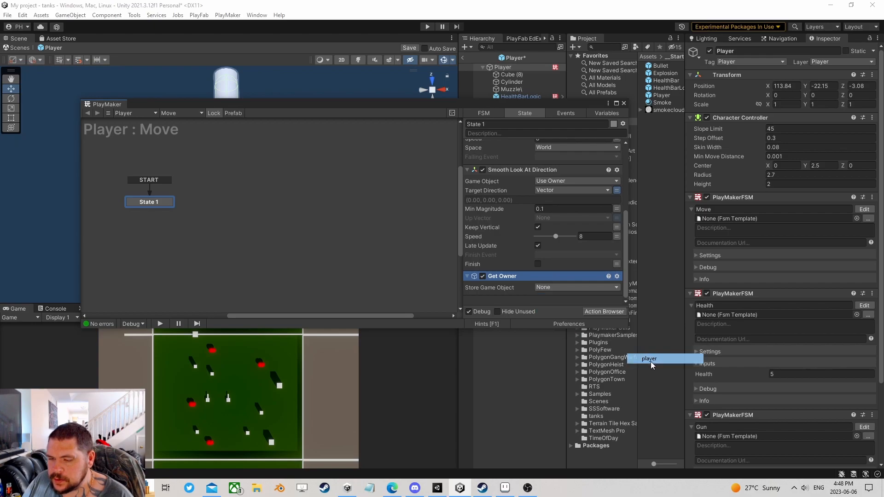
click(624, 103)
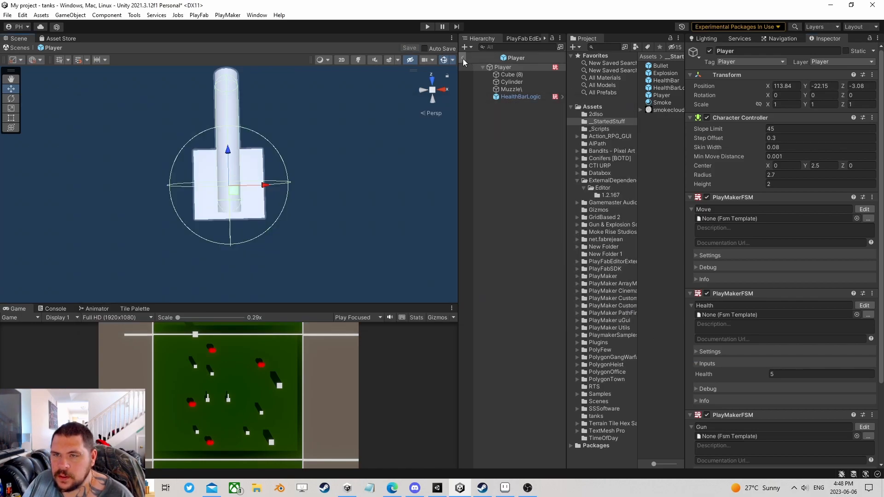
click(462, 58)
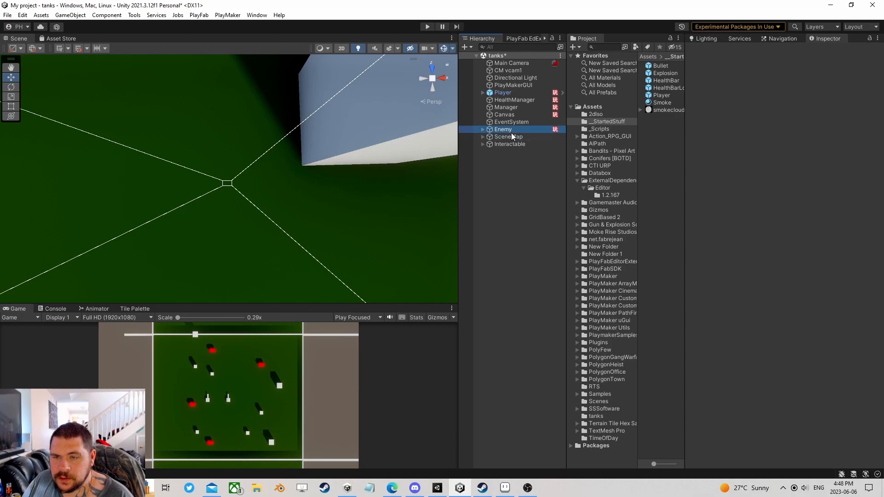
- Review each state of the Enemy FSM: State 3, State 2, Chase and Wander
click(511, 131)
scroll(790, 269, down, 10)
scroll(790, 269, down, 4)
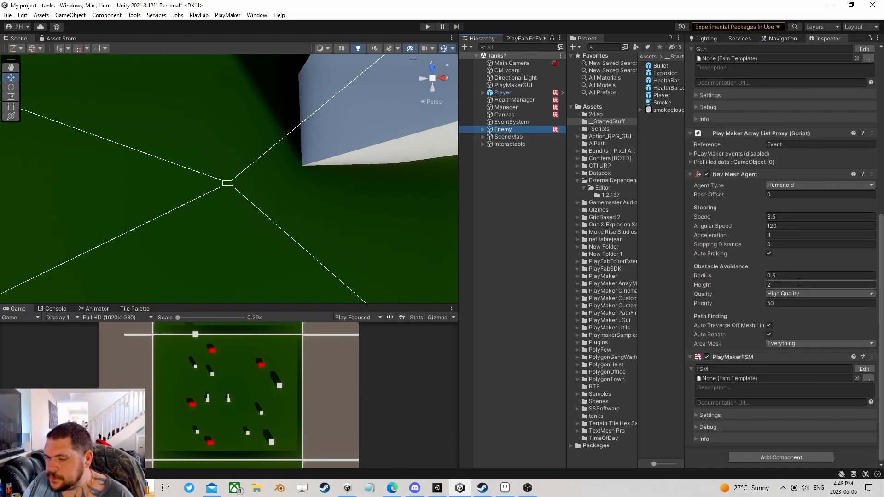
click(864, 368)
click(287, 197)
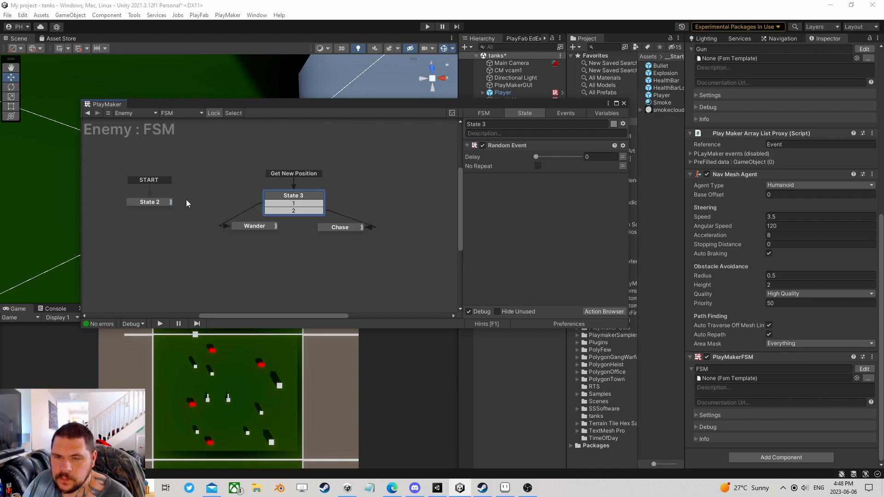
click(157, 202)
click(289, 202)
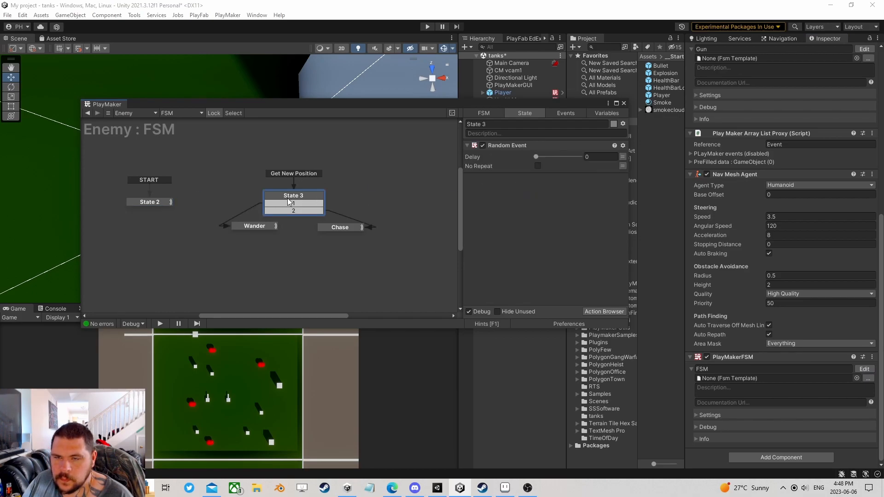
click(339, 226)
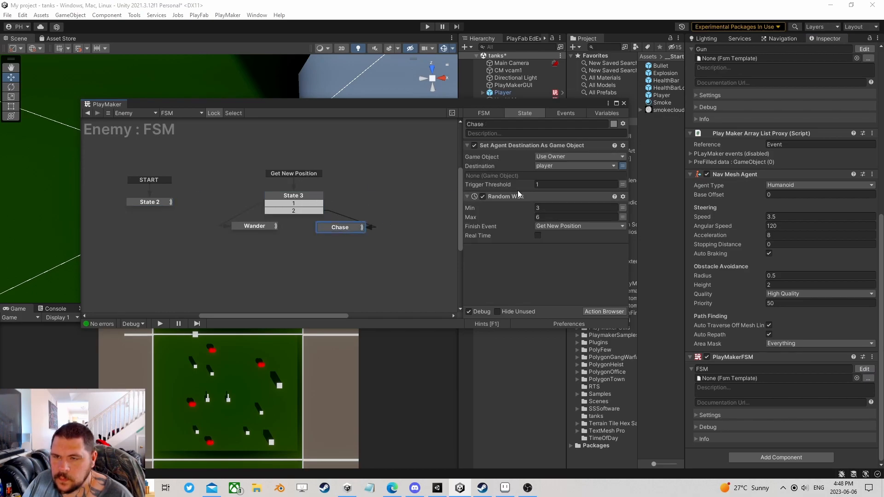
click(254, 226)
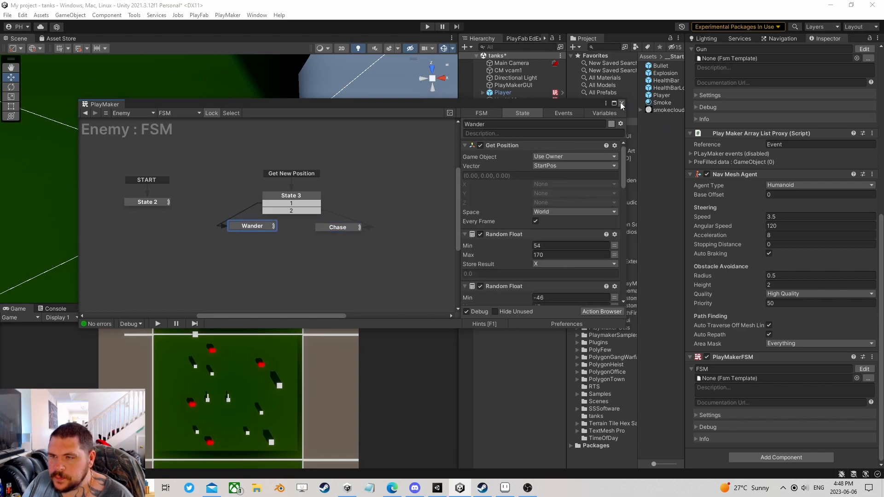
click(624, 102)
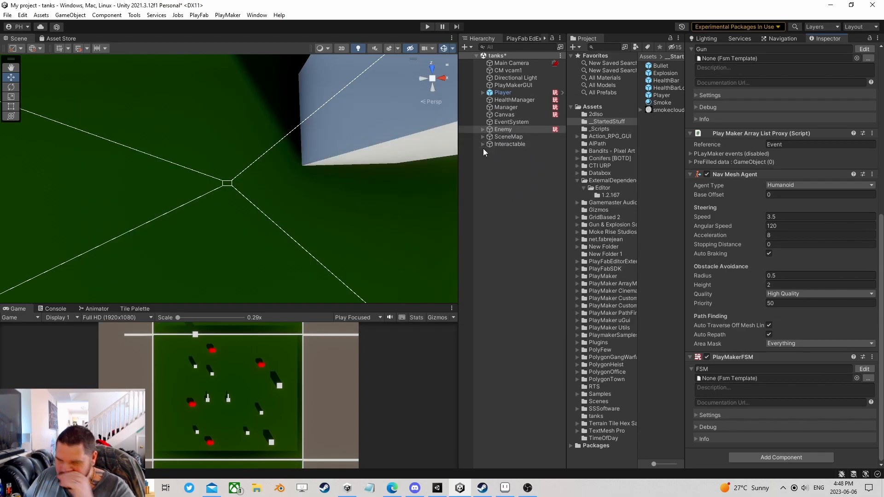
- Zoom the Scene view out over the whole arena and start Play mode
scroll(239, 193, down, 4)
scroll(249, 192, down, 10)
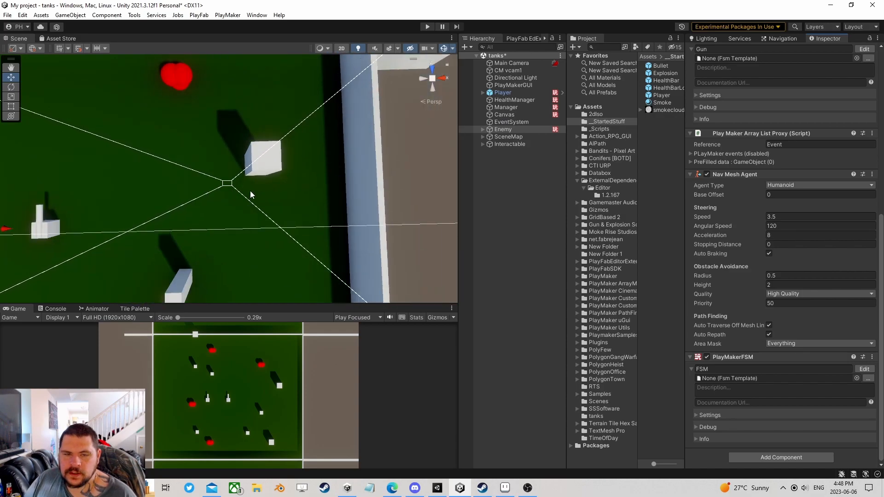
middle_drag(167, 160, 299, 157)
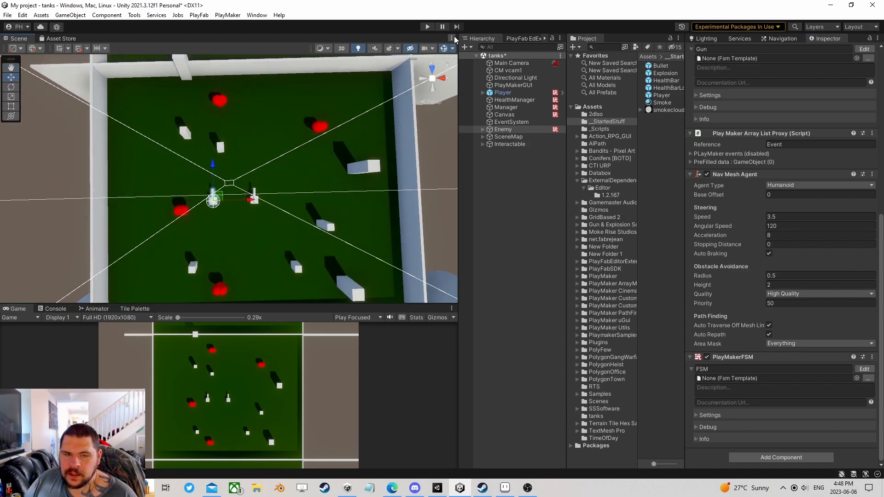
click(428, 27)
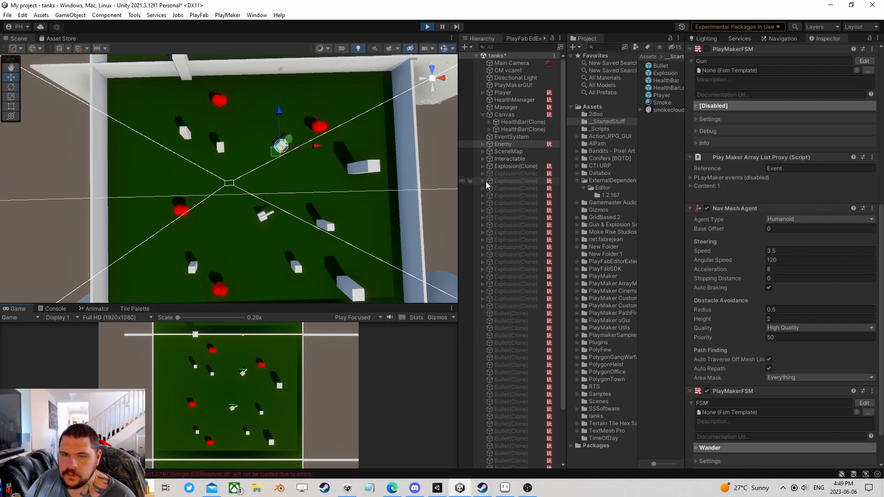
- Watch the Enemy FSM's Wander state actions in PlayMaker while the game runs
scroll(844, 377, down, 2)
click(865, 357)
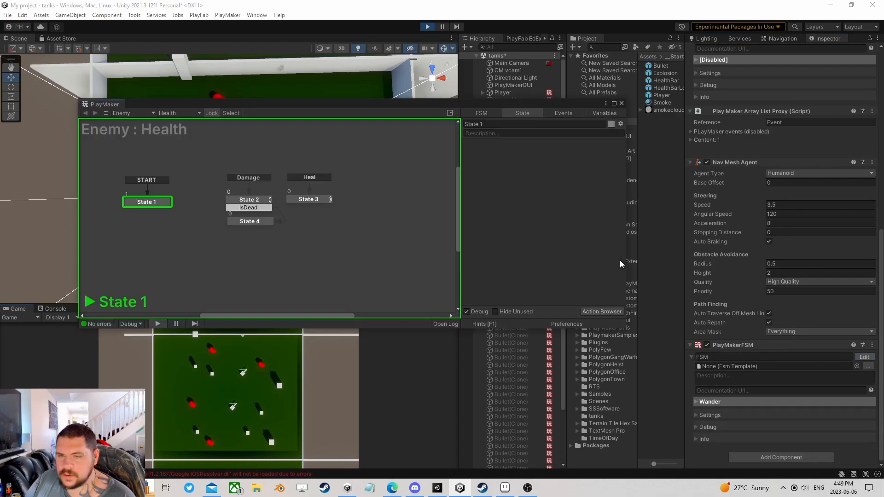
drag(329, 104, 596, 116)
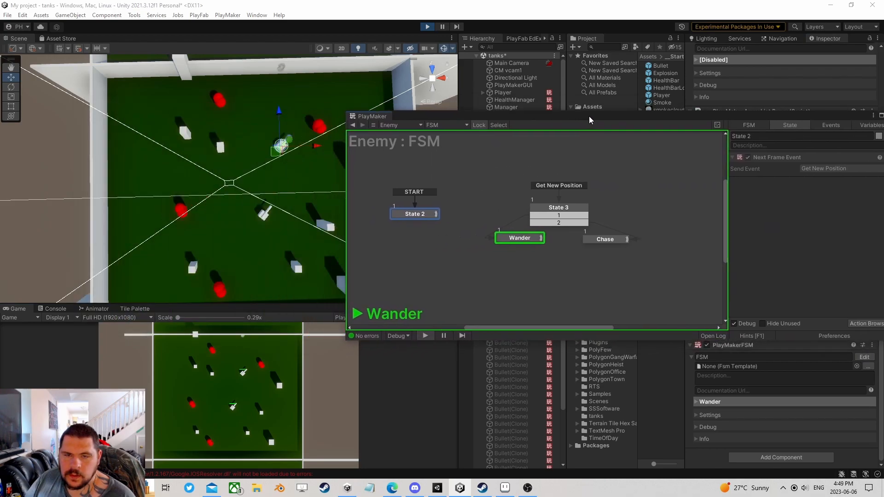
click(514, 238)
drag(726, 116, 649, 72)
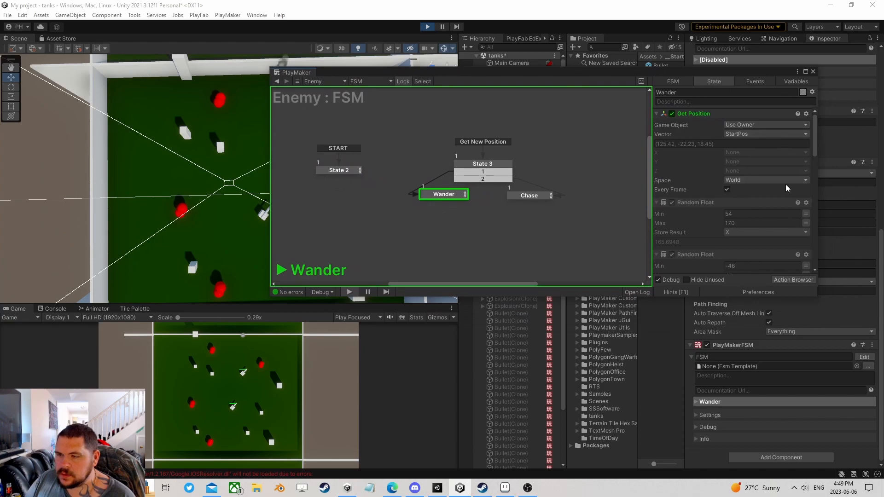
scroll(783, 198, down, 10)
scroll(764, 201, down, 5)
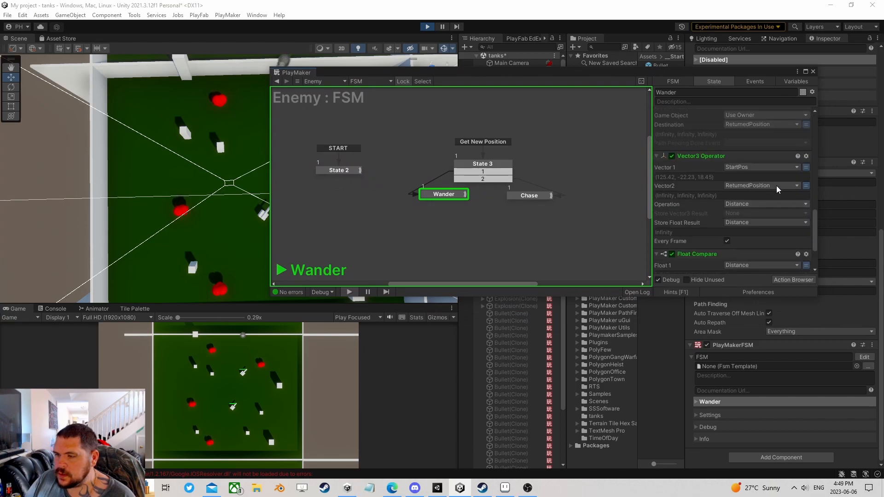
scroll(778, 189, down, 3)
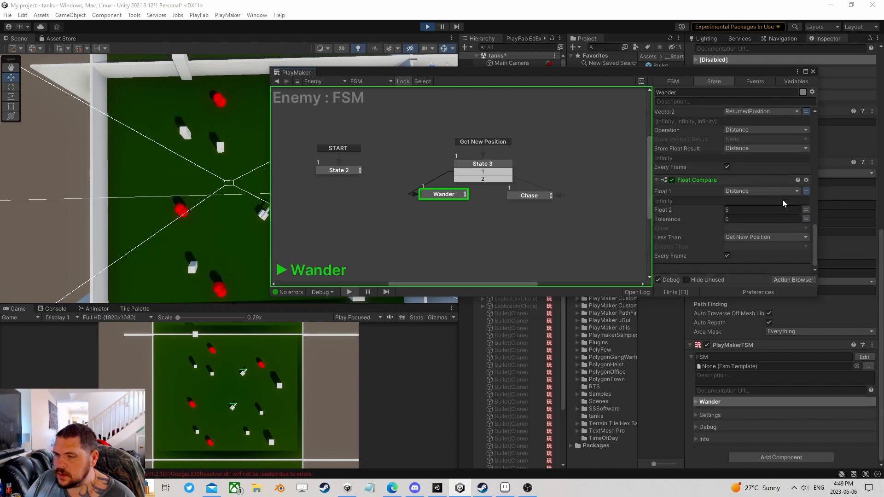
- Stop Play mode and scroll back through Wander's NavMesh sampling actions
click(428, 27)
drag(516, 72, 312, 97)
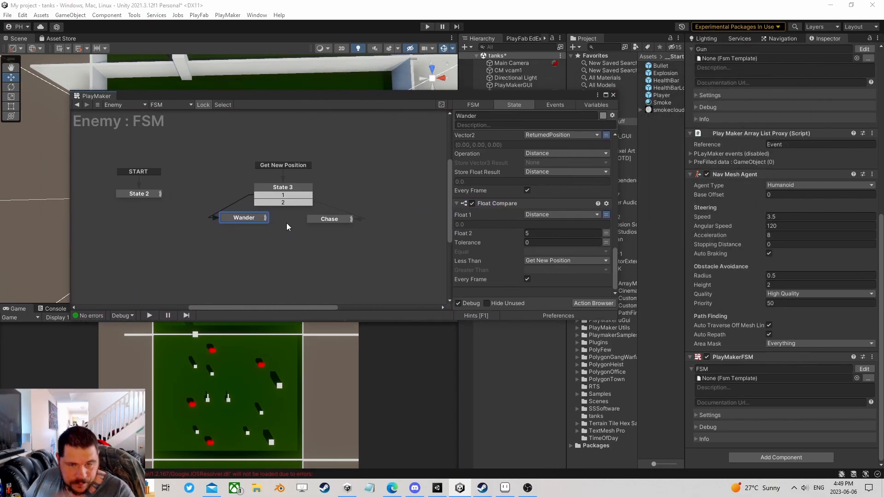
scroll(544, 241, up, 4)
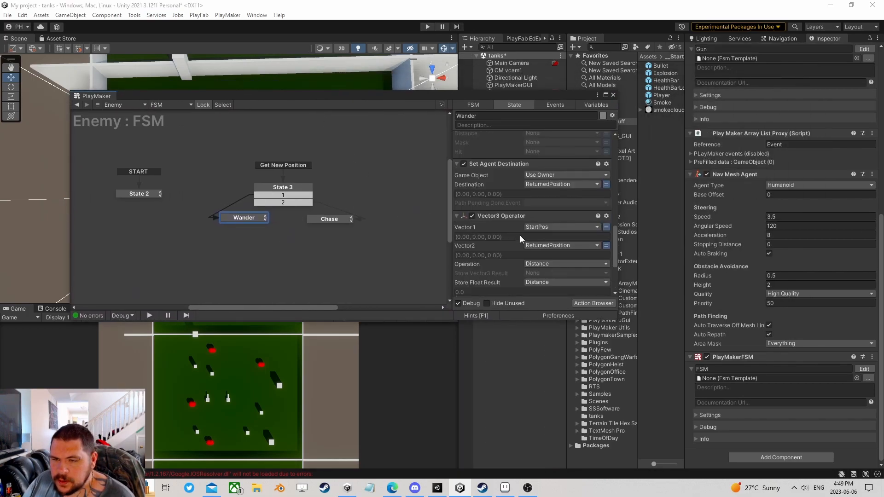
scroll(520, 231, up, 3)
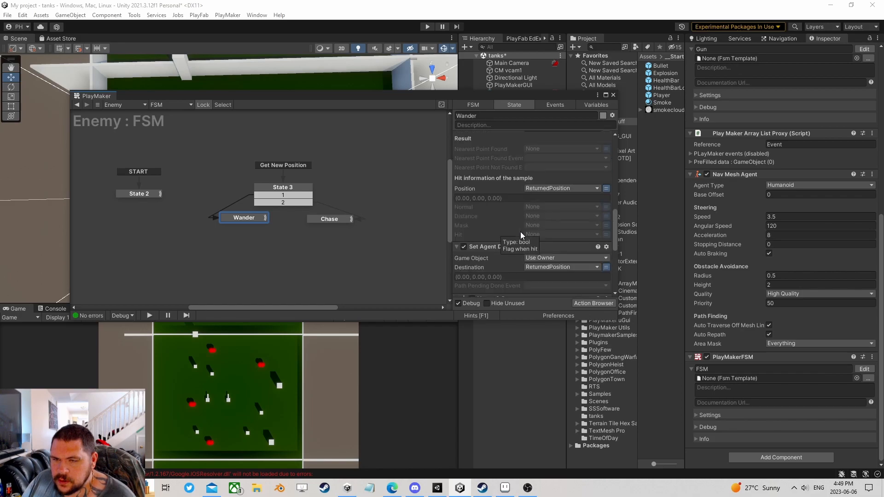
scroll(555, 242, up, 1)
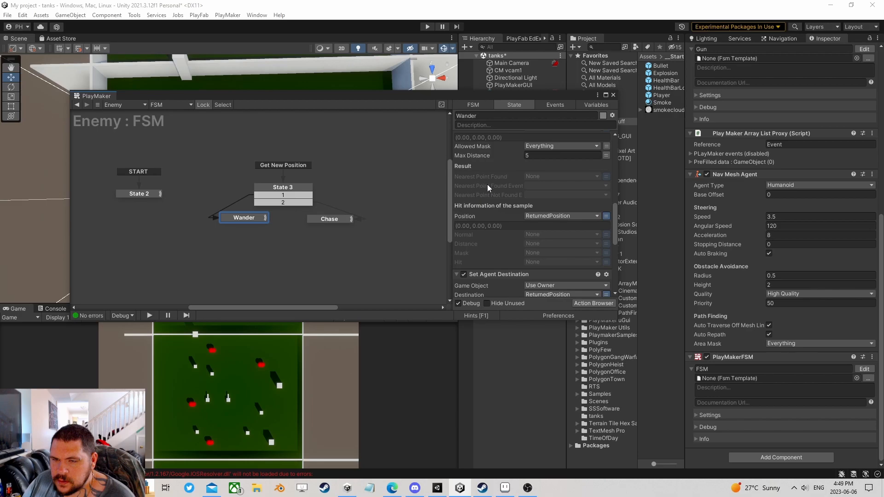
- Give Wander a FINISHED transition sent when a NavMesh point is found, and drag it out into a new State 1
click(531, 186)
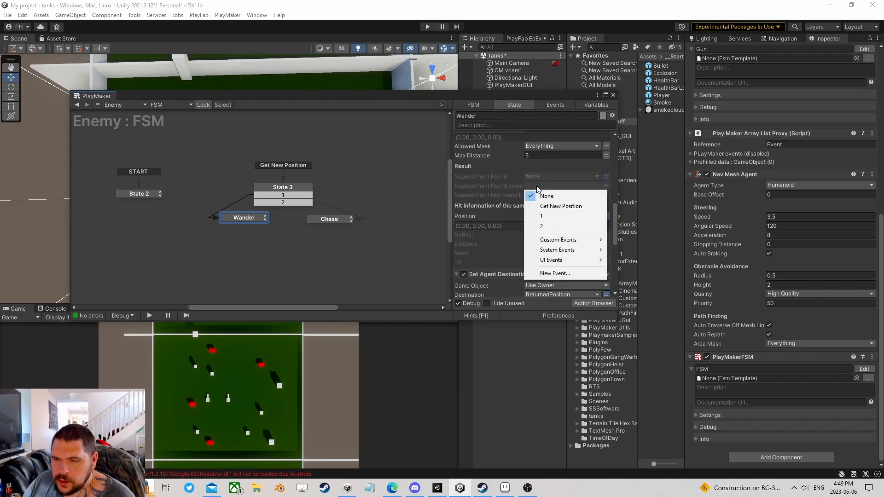
ctrl+click(242, 218)
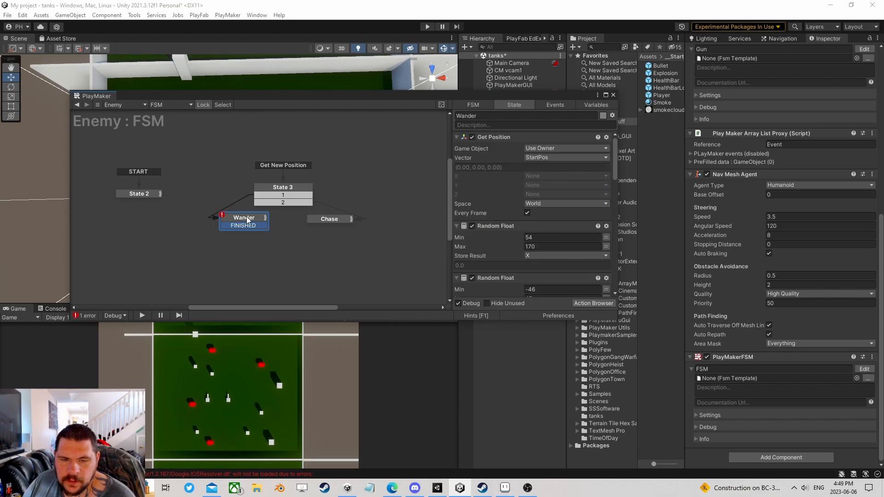
scroll(543, 218, down, 6)
scroll(544, 219, down, 5)
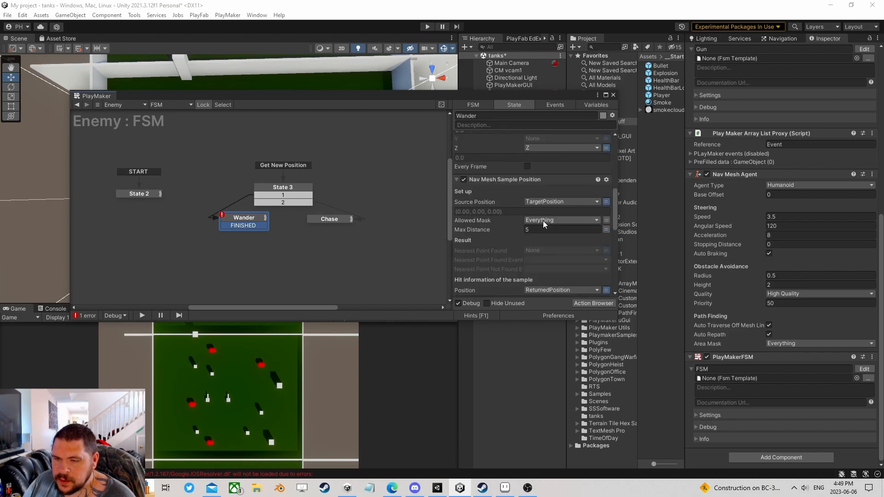
click(542, 177)
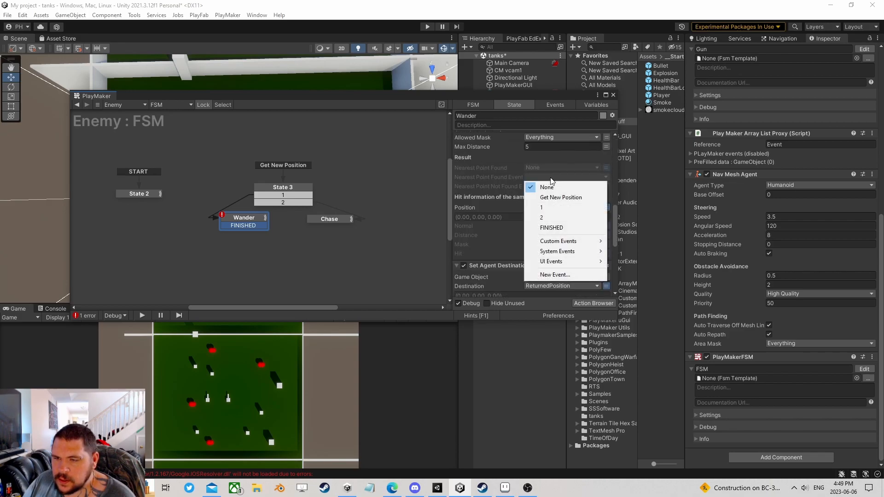
click(555, 227)
drag(246, 225, 243, 237)
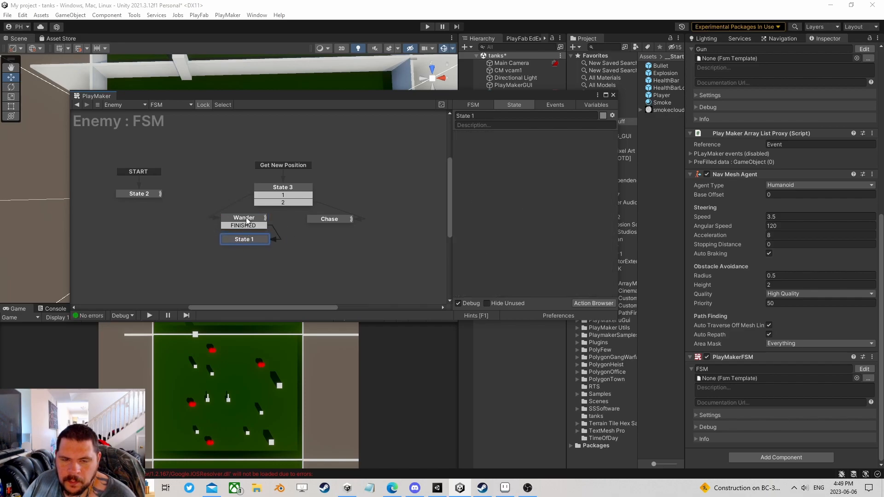
- Copy Wander's Get Position, Vector3 Operator and Float Compare actions into State 1
click(246, 218)
drag(499, 137, 245, 241)
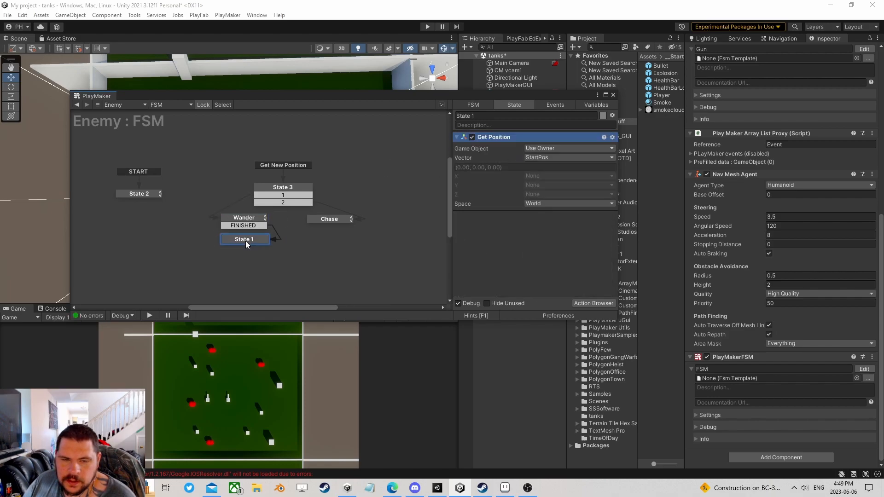
click(236, 218)
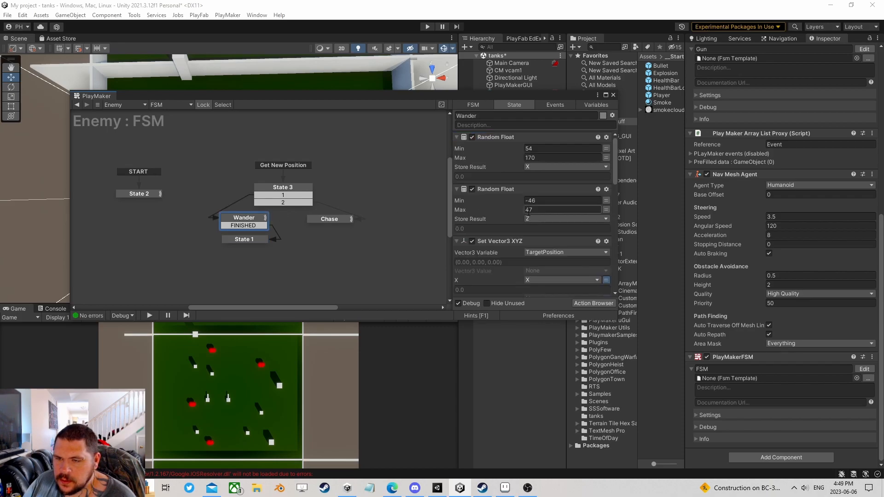
scroll(523, 216, down, 3)
scroll(503, 161, down, 5)
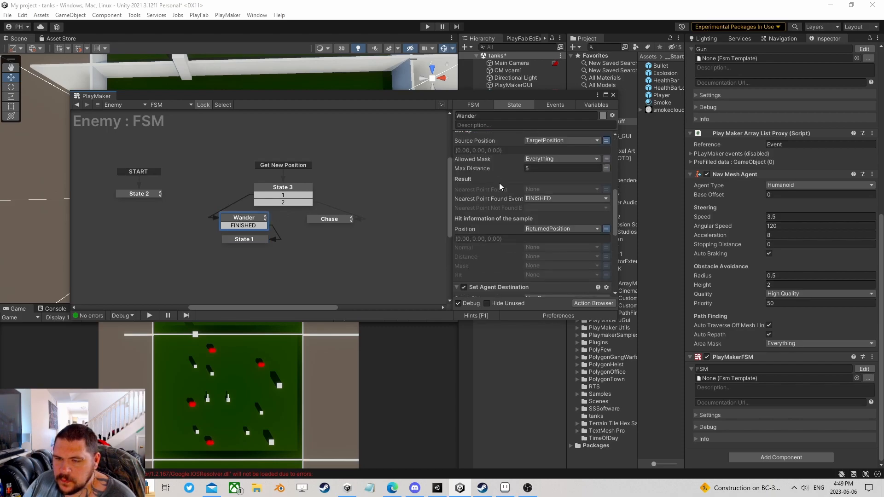
scroll(511, 194, down, 3)
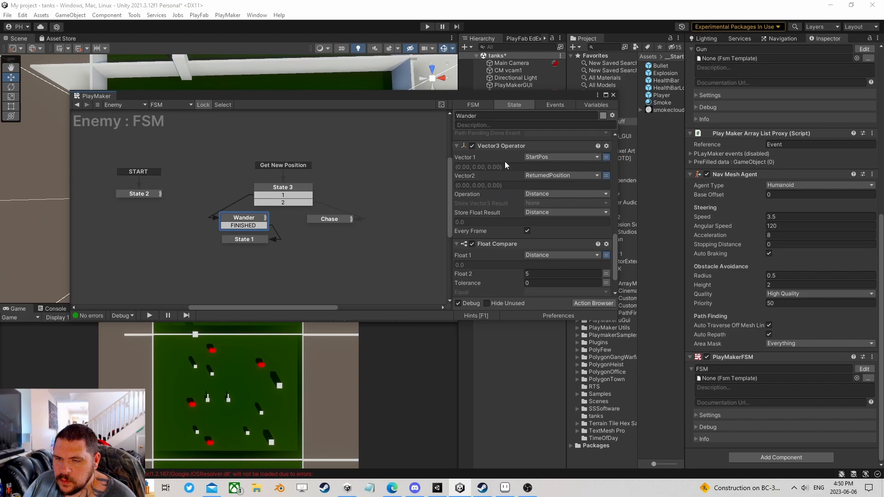
click(504, 147)
click(496, 244)
scroll(504, 234, down, 1)
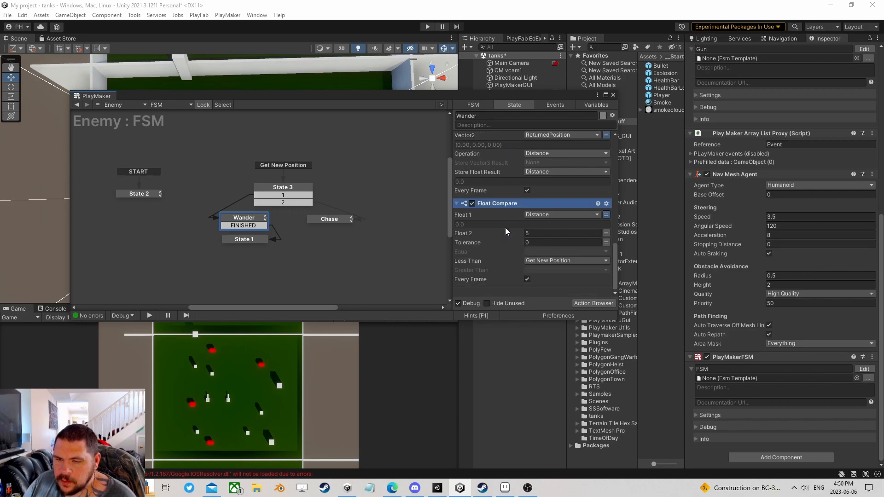
click(248, 239)
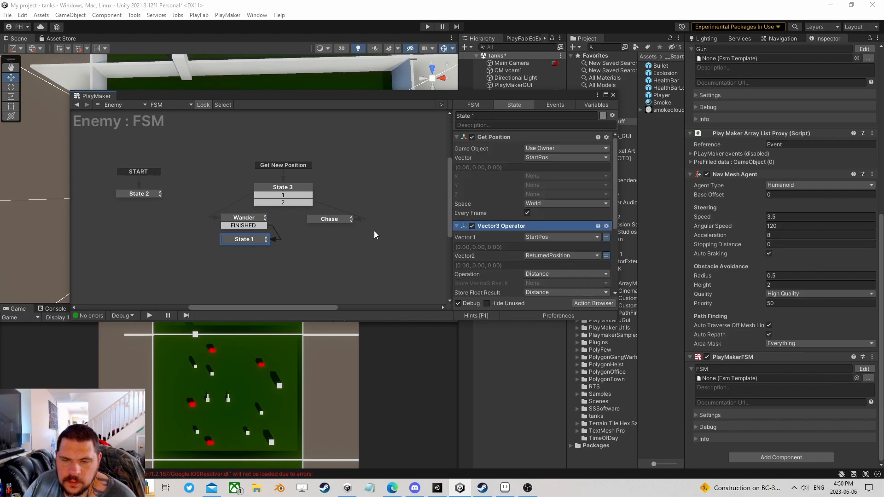
scroll(521, 216, down, 1)
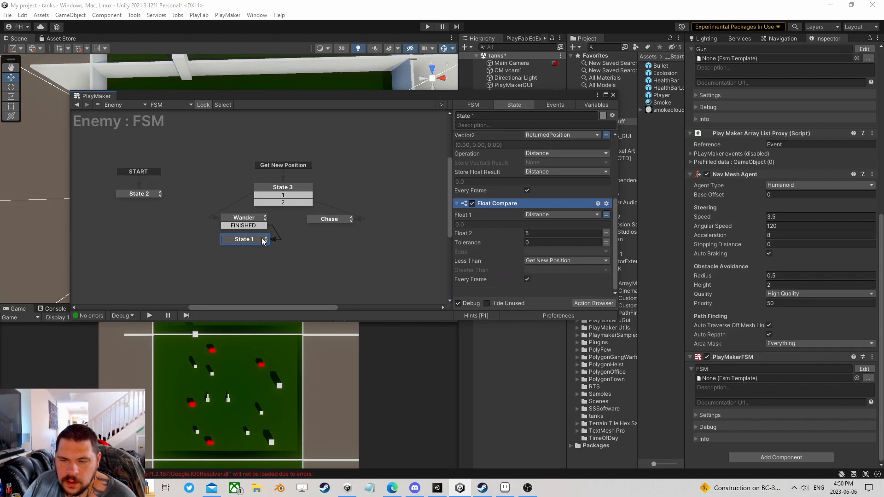
- Move State 1's Set Agent Destination action to the top, above Get Position
click(244, 218)
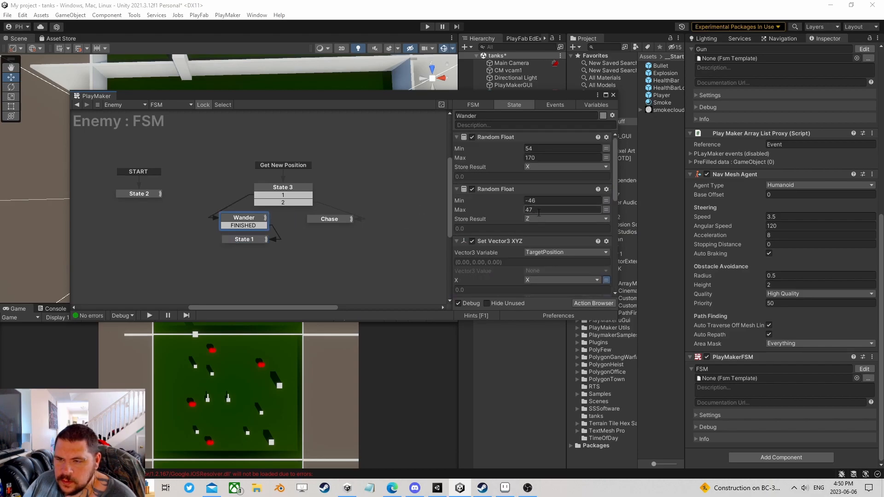
scroll(545, 218, up, 4)
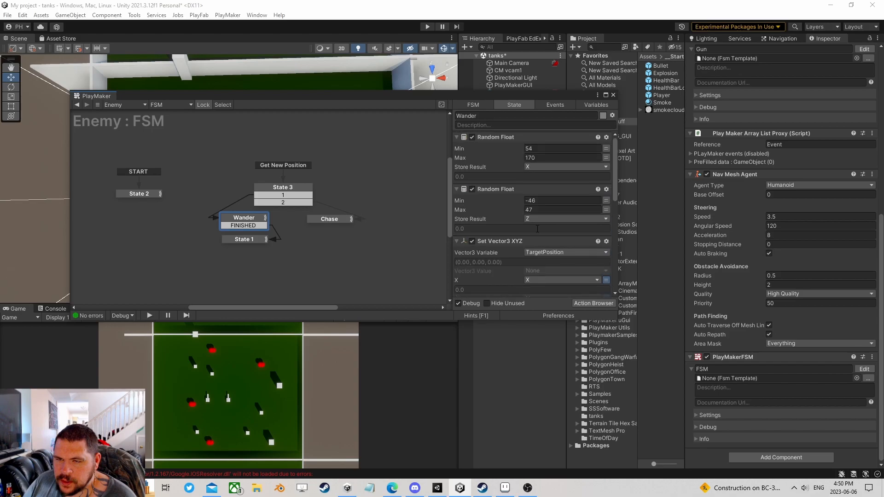
scroll(537, 227, down, 5)
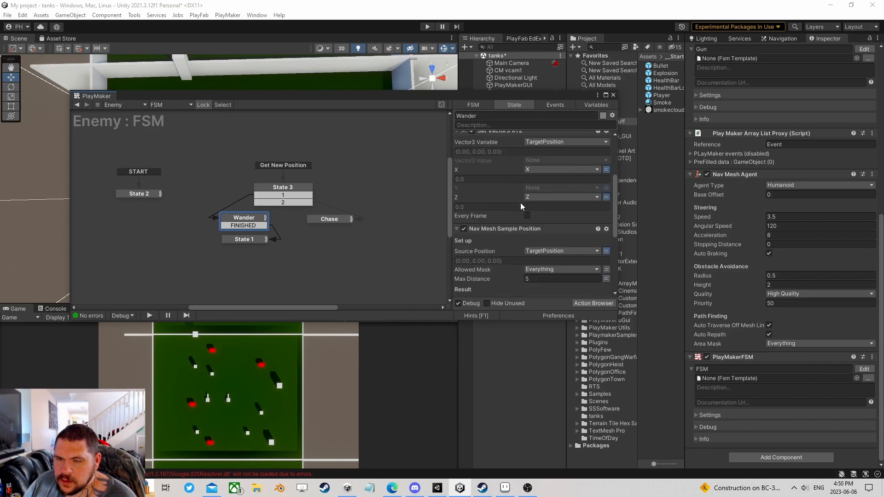
scroll(521, 203, down, 3)
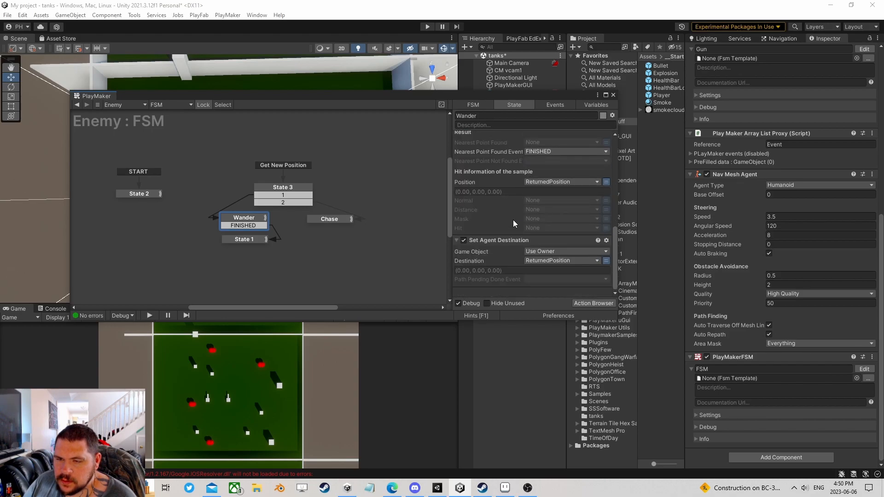
click(254, 238)
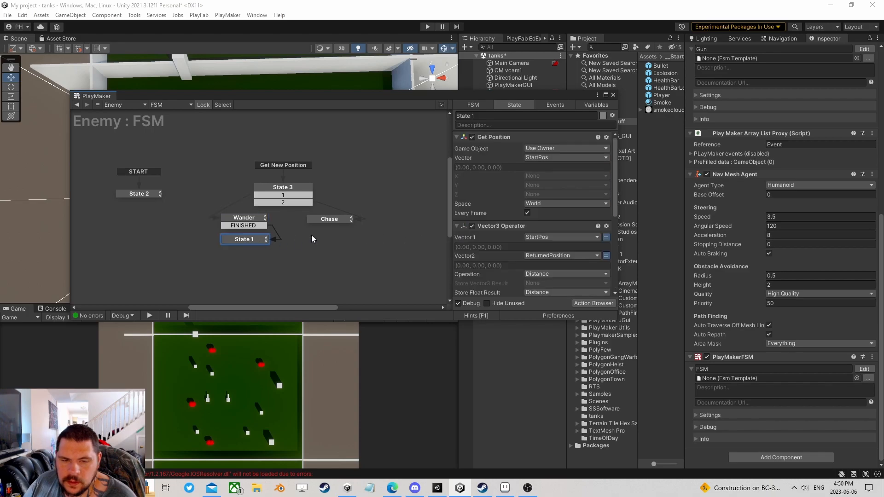
scroll(517, 206, down, 3)
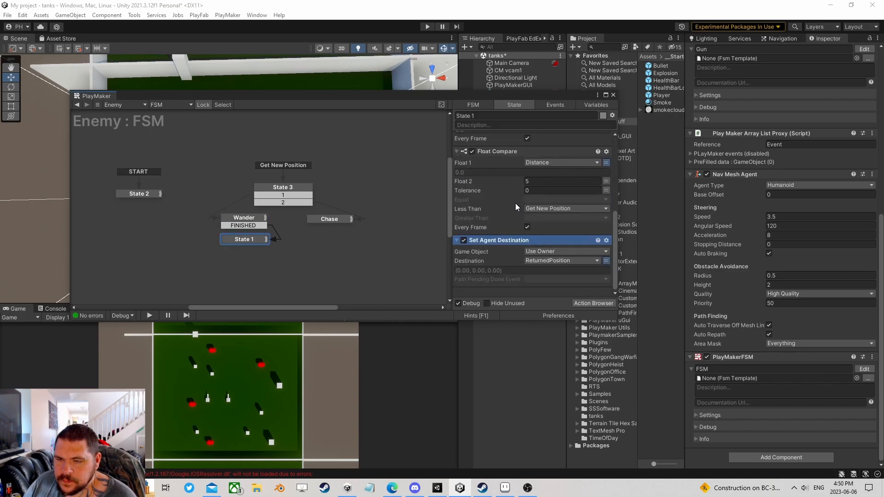
right_click(492, 239)
click(534, 344)
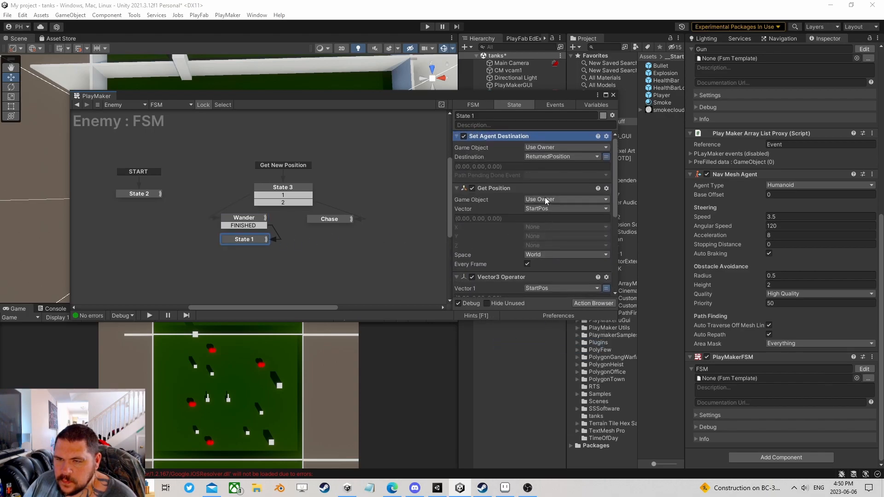
- Close the PlayMaker FSM editor and start Play mode with Ctrl+P
click(235, 220)
scroll(513, 189, down, 5)
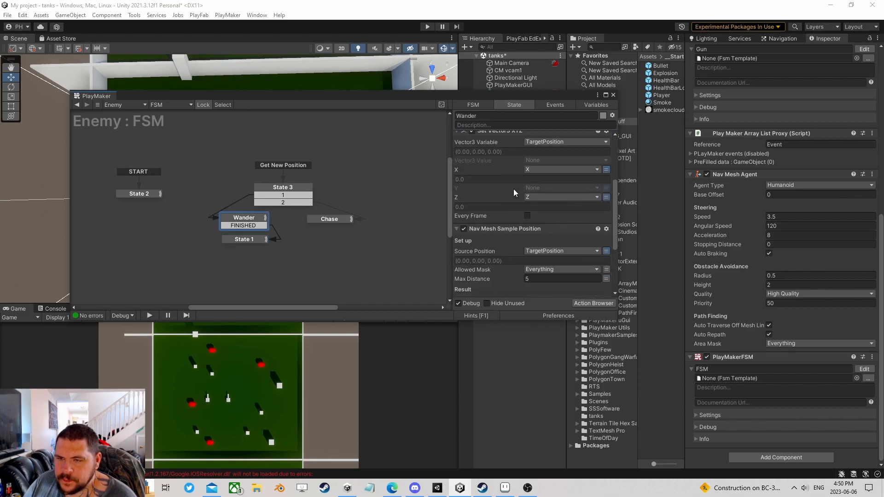
click(613, 94)
key(ctrl+p)
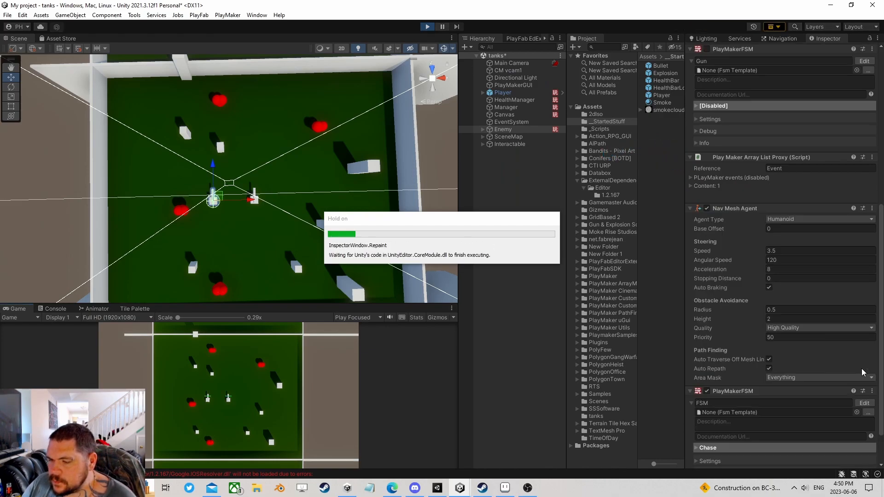
- Reopen the Enemy FSM editor during play, move it aside, and review State 1's actions
click(862, 402)
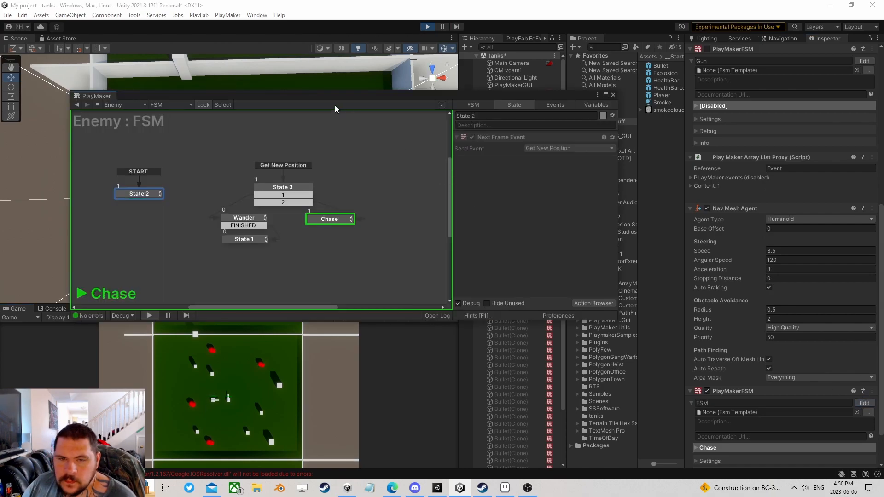
drag(321, 97, 589, 107)
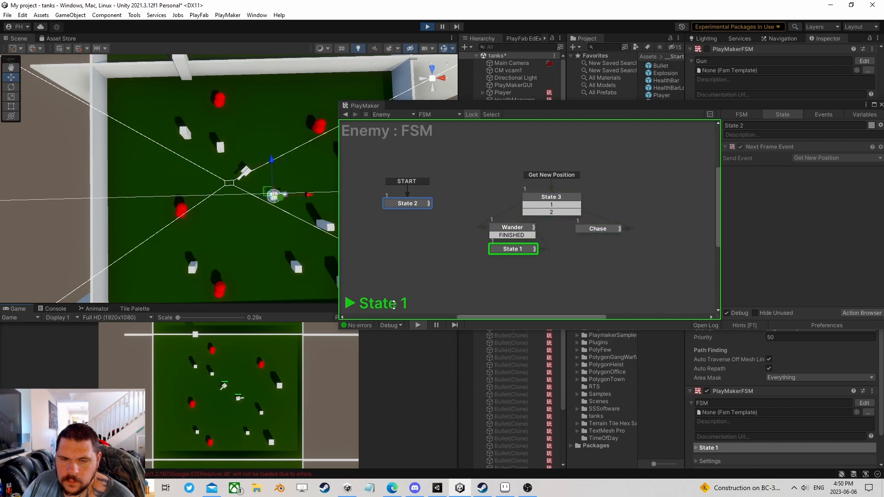
click(512, 248)
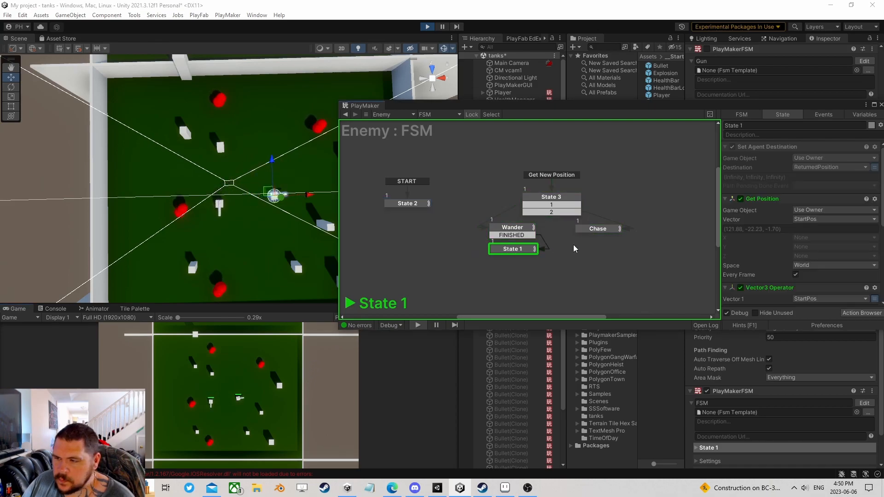
scroll(793, 269, down, 1)
scroll(793, 286, up, 3)
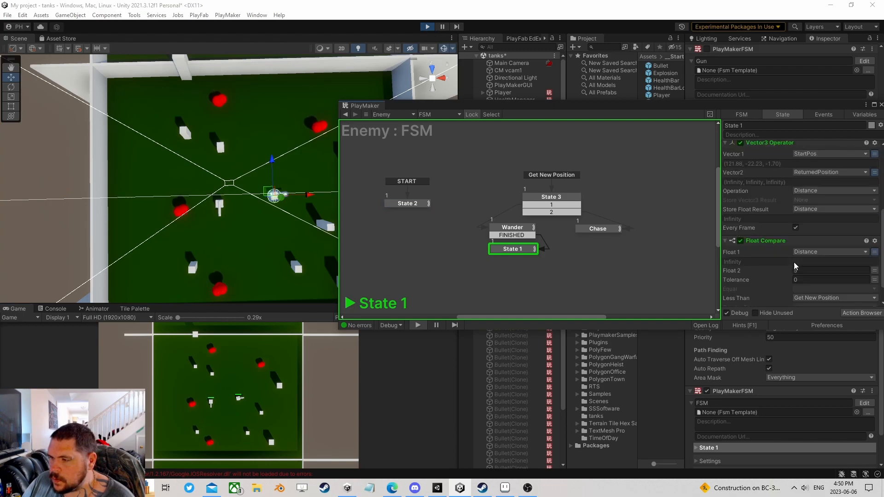
scroll(795, 264, up, 10)
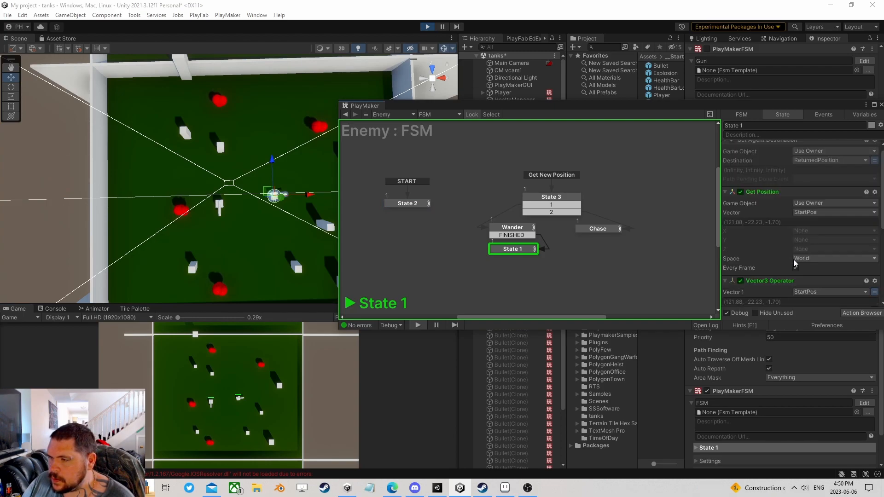
scroll(794, 262, up, 1)
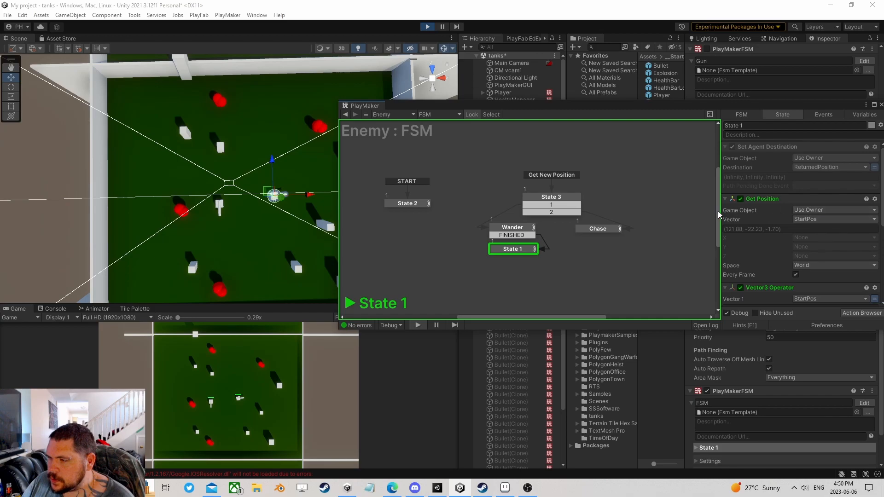
- Review the Wander state's actions while the game runs, shifting the editor lower
click(510, 228)
scroll(783, 253, down, 8)
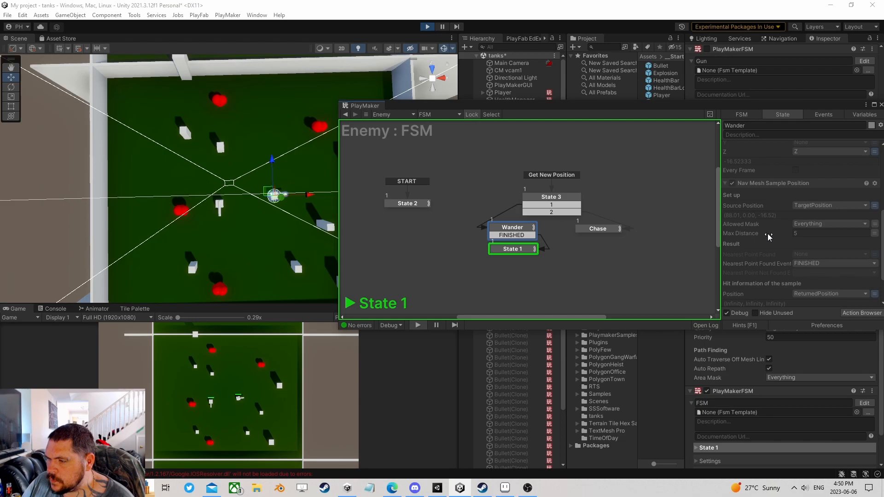
scroll(769, 238, down, 4)
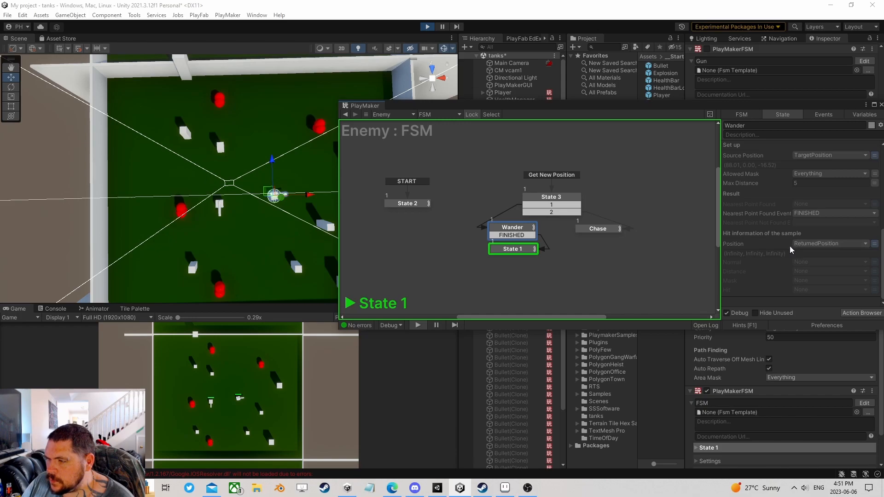
scroll(790, 249, up, 4)
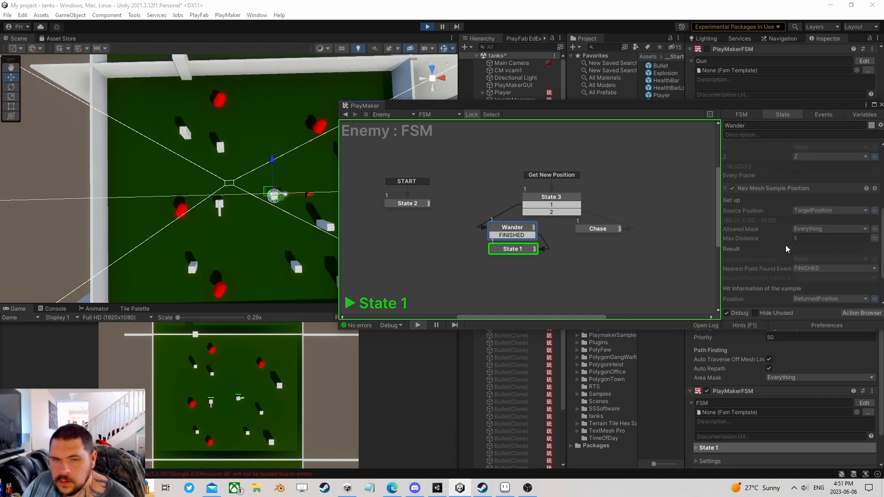
drag(482, 109, 451, 182)
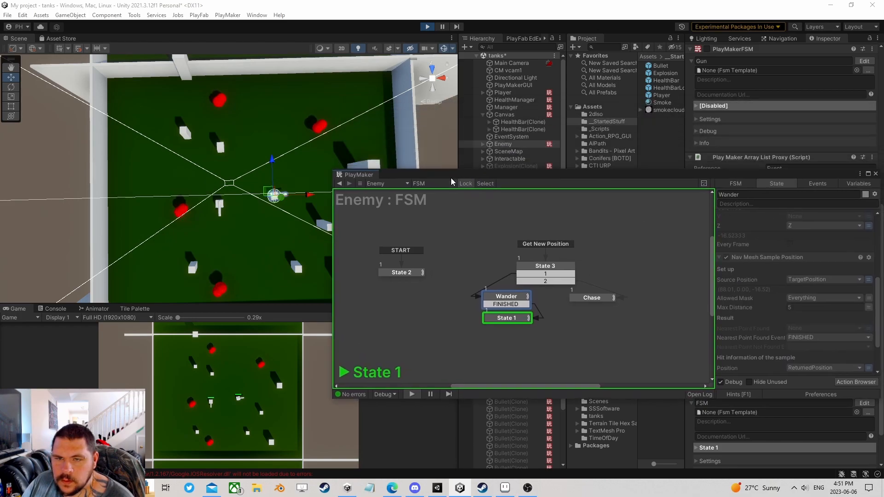
- Raise Wander's Nav Mesh Sample Position Max Distance from 5 to 10 during play
click(238, 120)
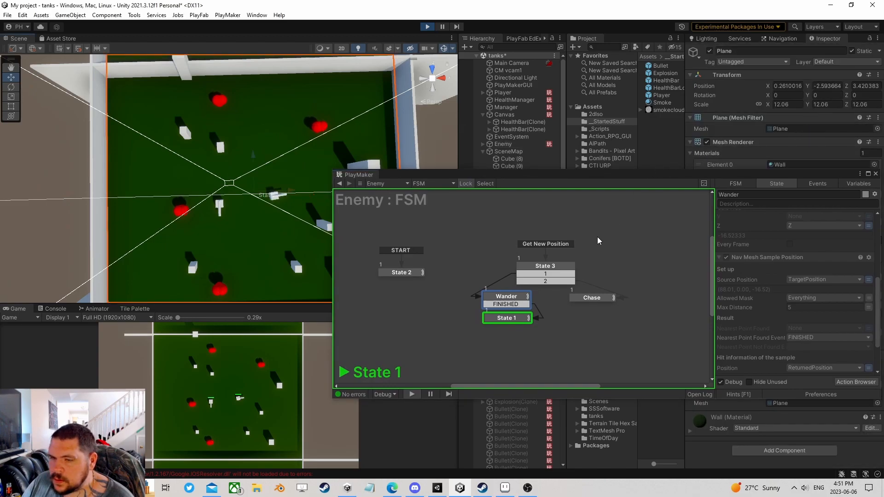
click(506, 295)
scroll(750, 291, down, 3)
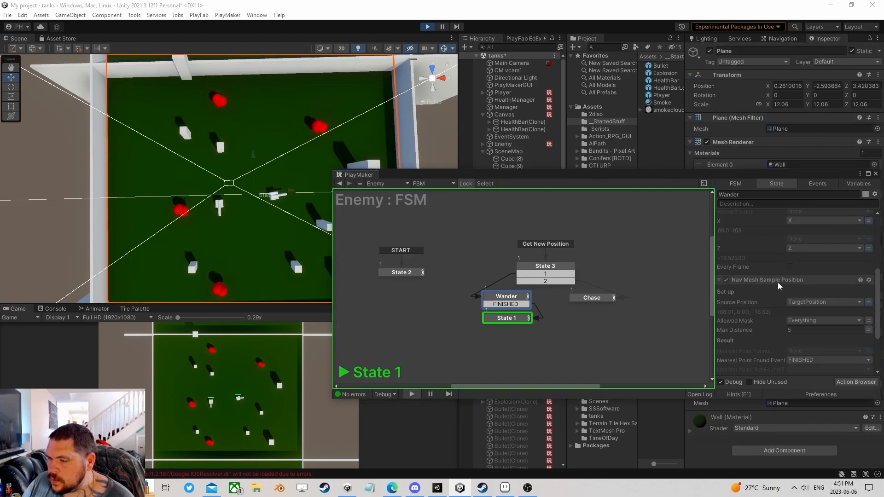
drag(755, 279, 783, 276)
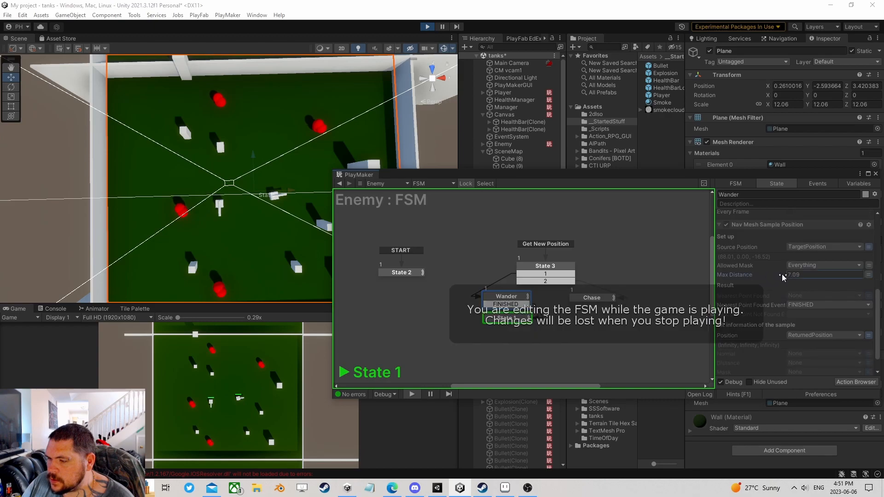
double_click(802, 274)
text(10)
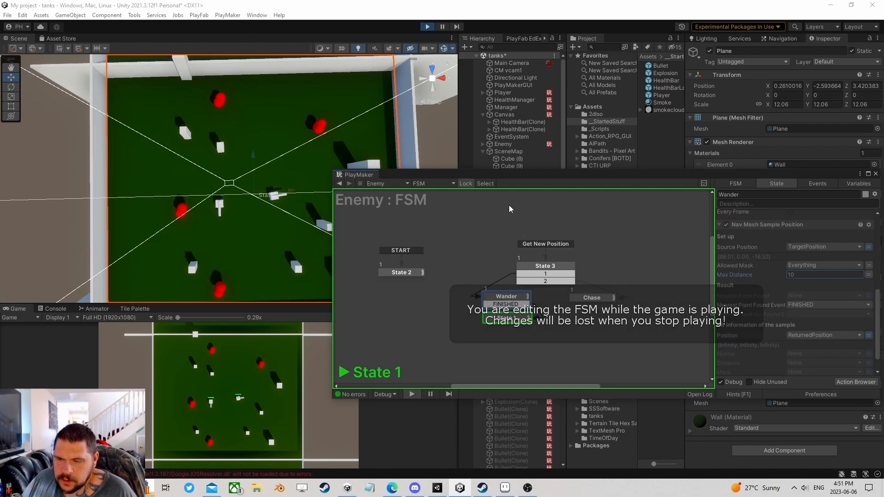
drag(521, 176, 481, 114)
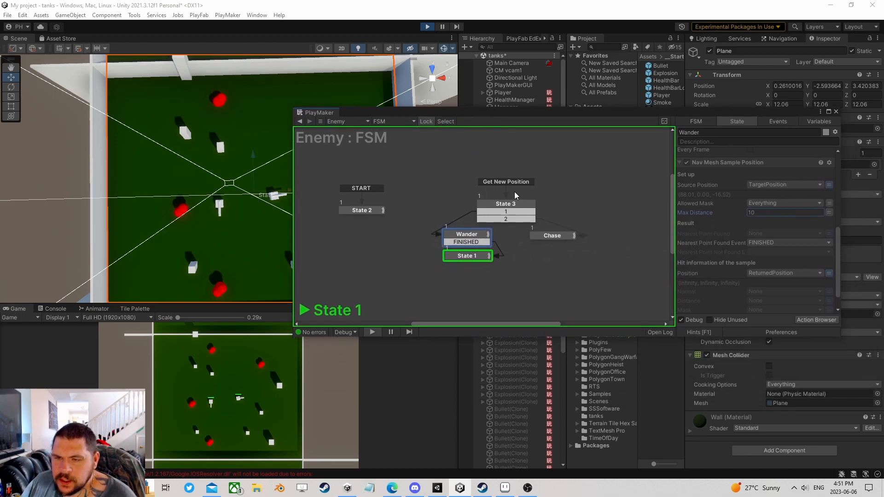
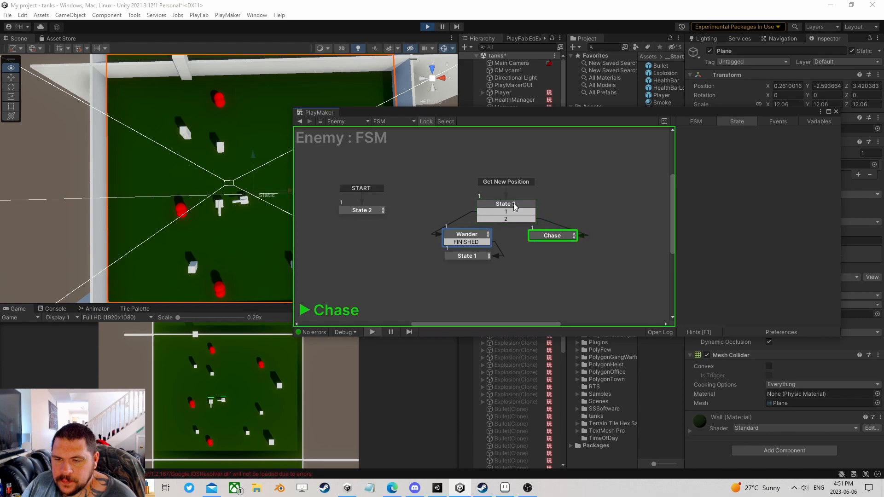
- Review State 1's actions in the Enemy FSM while the game runs
click(466, 255)
scroll(737, 271, down, 4)
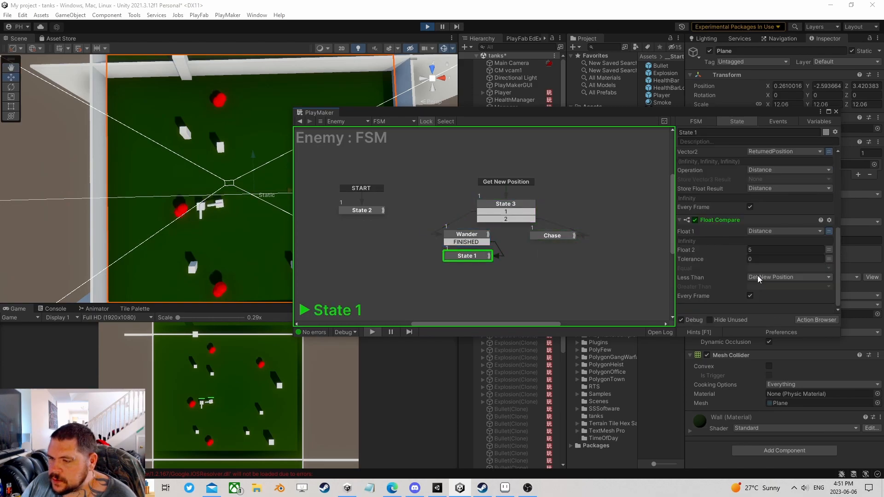
scroll(696, 248, up, 2)
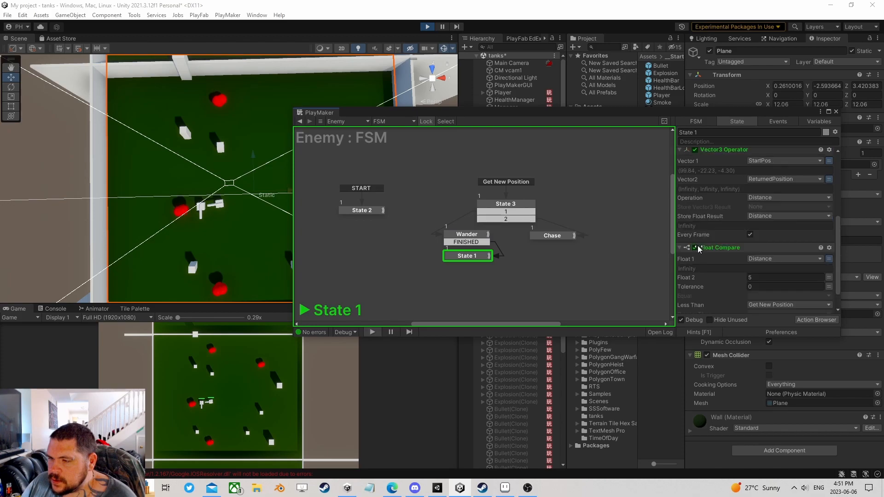
scroll(728, 235, up, 2)
scroll(740, 230, up, 3)
scroll(742, 230, up, 2)
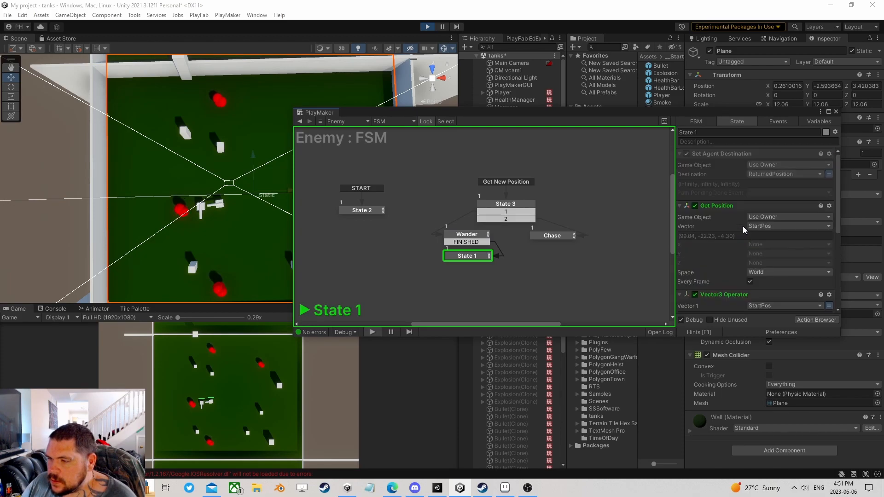
- Set Wander's Nav Mesh Sample Position Nearest Point Found Event to None
click(475, 236)
scroll(737, 262, down, 5)
scroll(744, 266, down, 2)
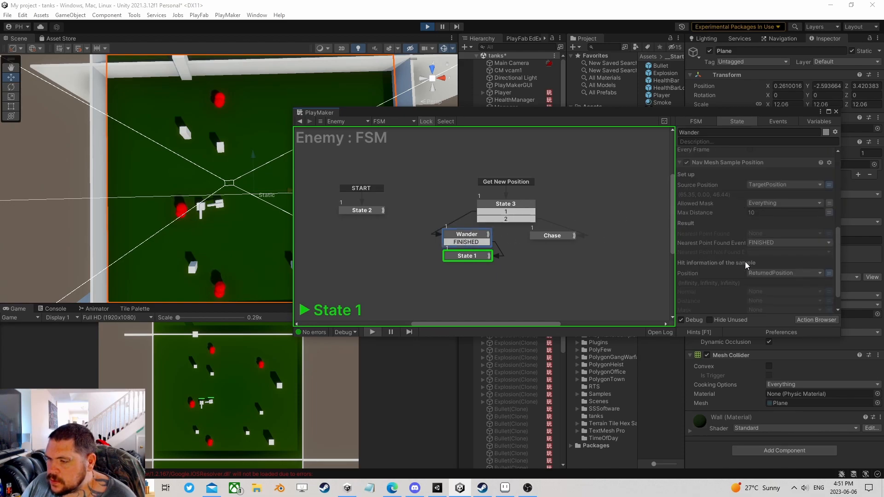
click(766, 244)
click(776, 251)
scroll(780, 261, down, 1)
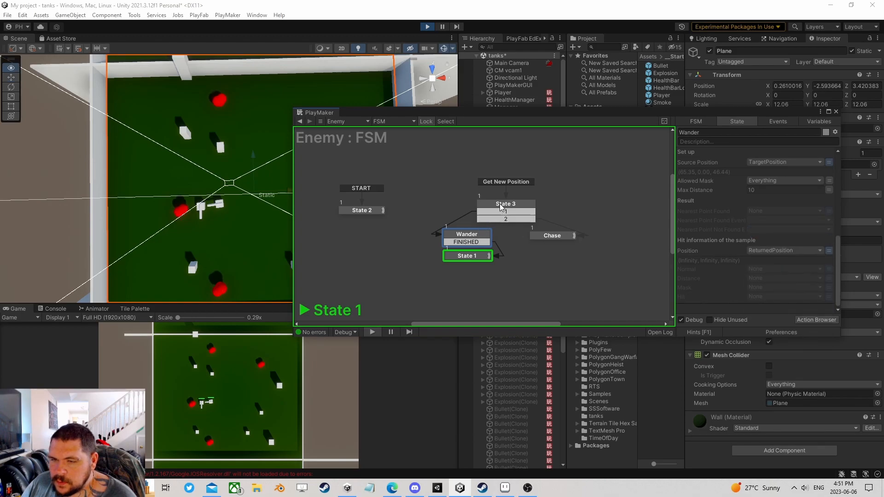
scroll(733, 275, up, 10)
scroll(737, 275, down, 10)
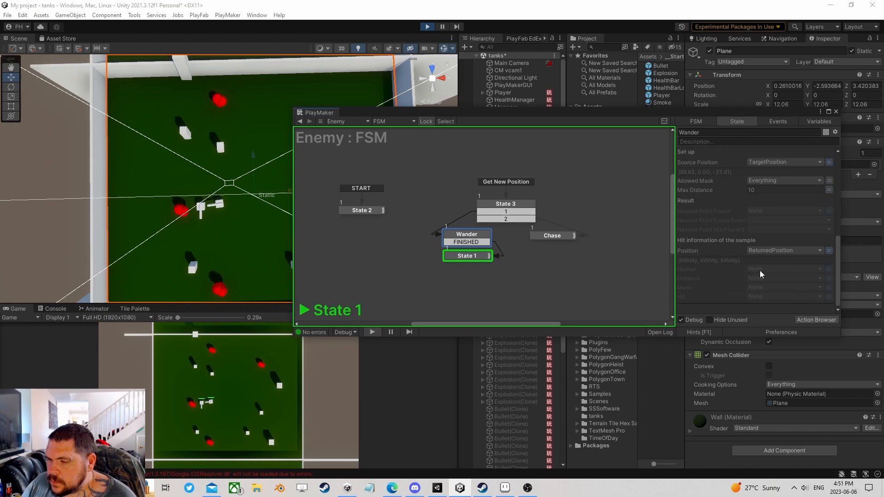
scroll(773, 261, up, 5)
scroll(774, 261, down, 5)
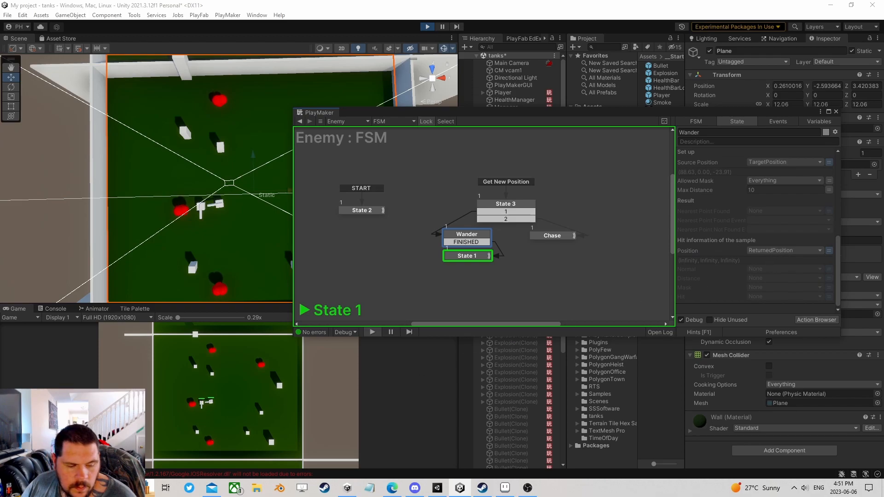
- Clear the error messages in the Console and return to the Game view
click(106, 474)
click(9, 317)
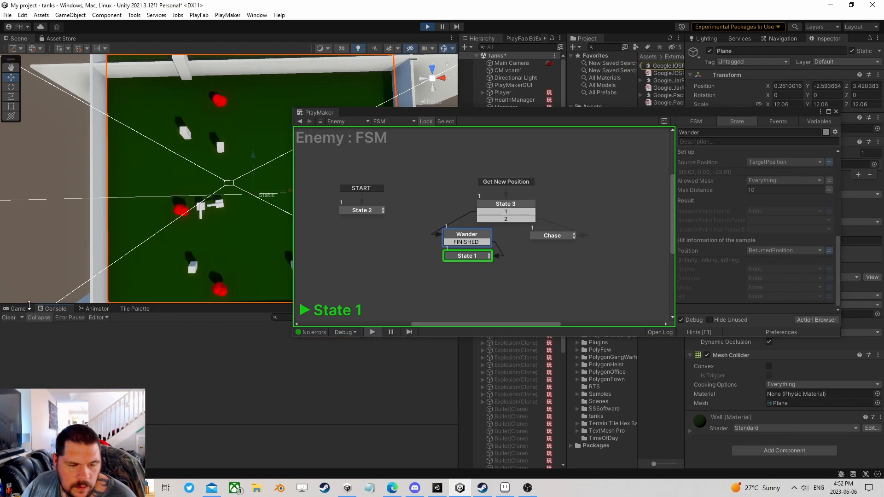
click(17, 308)
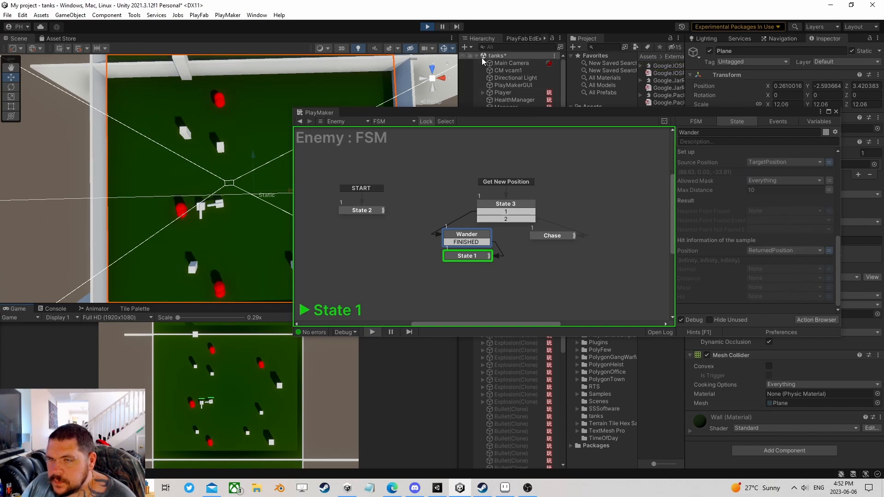
- Stop play mode and set Wander's Nearest Point Found Event to None
click(428, 27)
click(471, 235)
scroll(763, 239, down, 10)
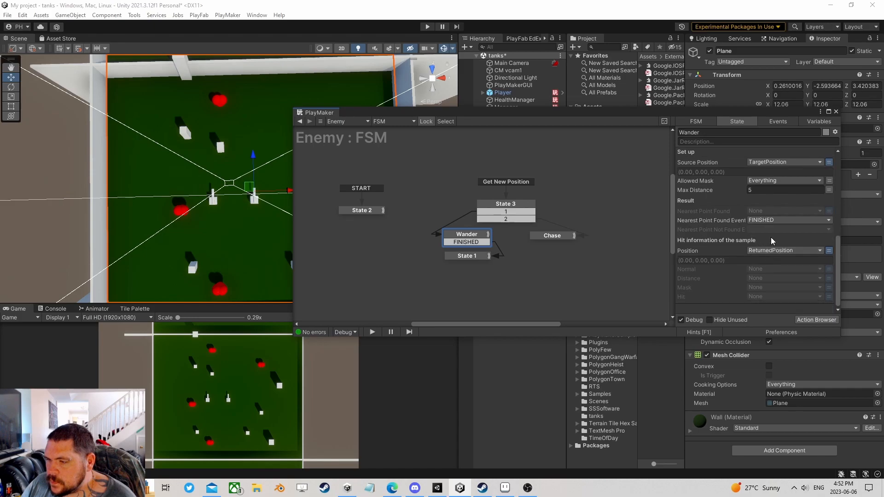
click(774, 221)
click(764, 230)
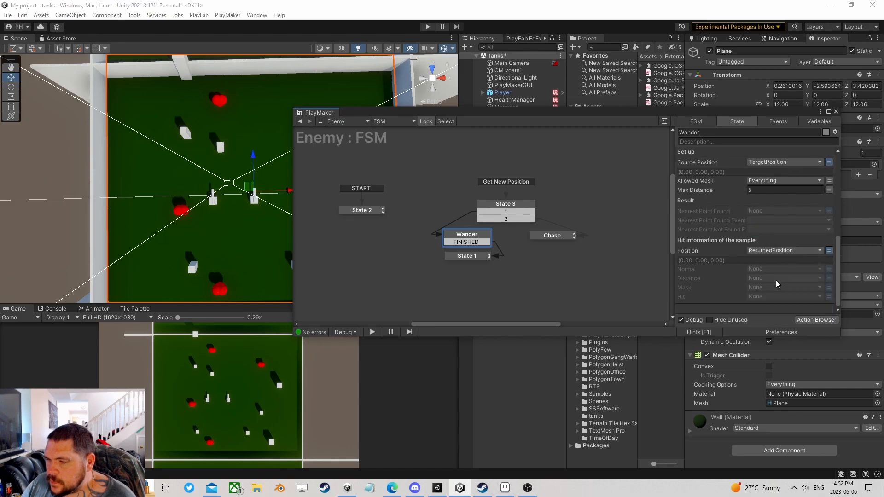
- Add a Next Frame Event action sending FINISHED to Wander, then start play
click(813, 318)
text(next fra)
double_click(247, 85)
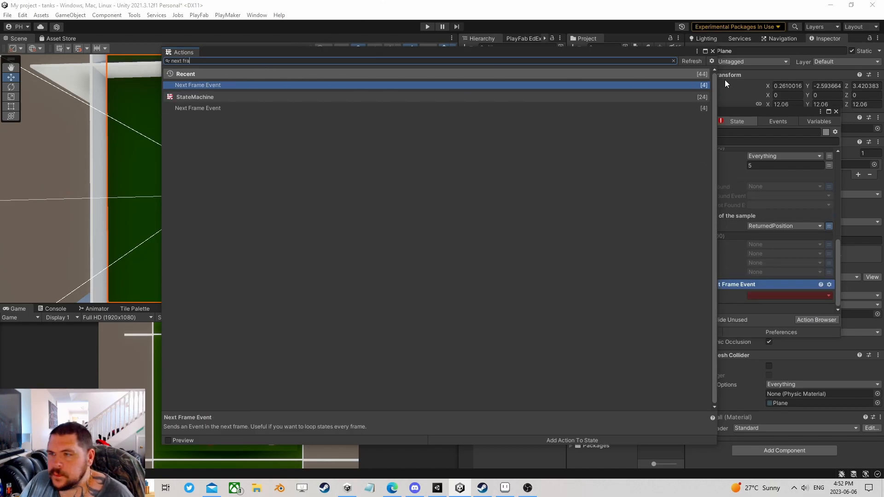
click(712, 51)
click(764, 295)
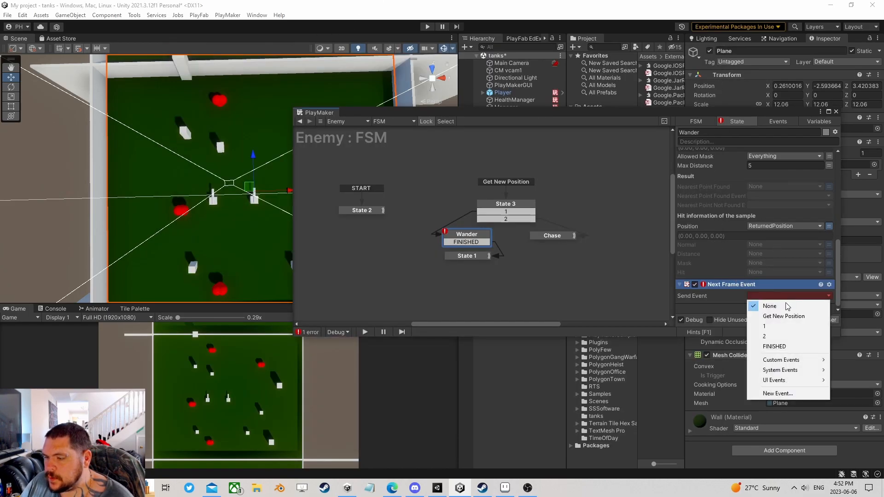
click(764, 344)
click(427, 26)
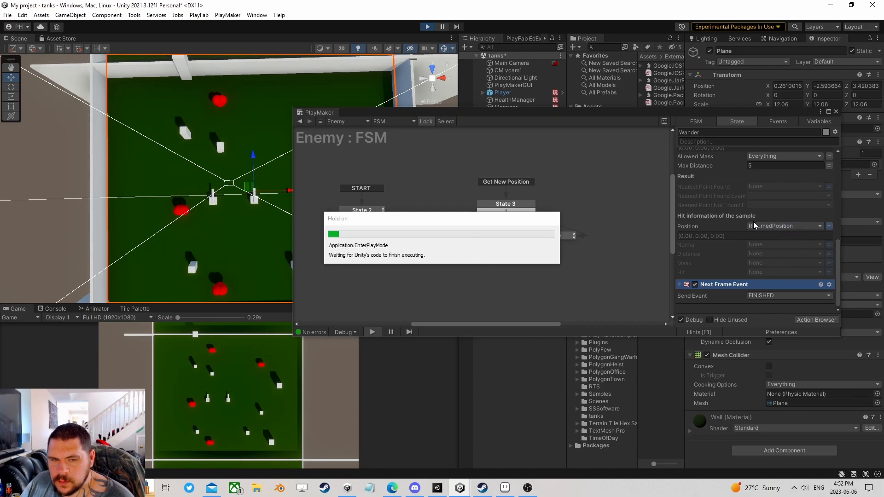
- Show the running Enemy's FSM in PlayMaker and confirm Wander's Allowed Mask stays Everything
drag(479, 116, 486, 244)
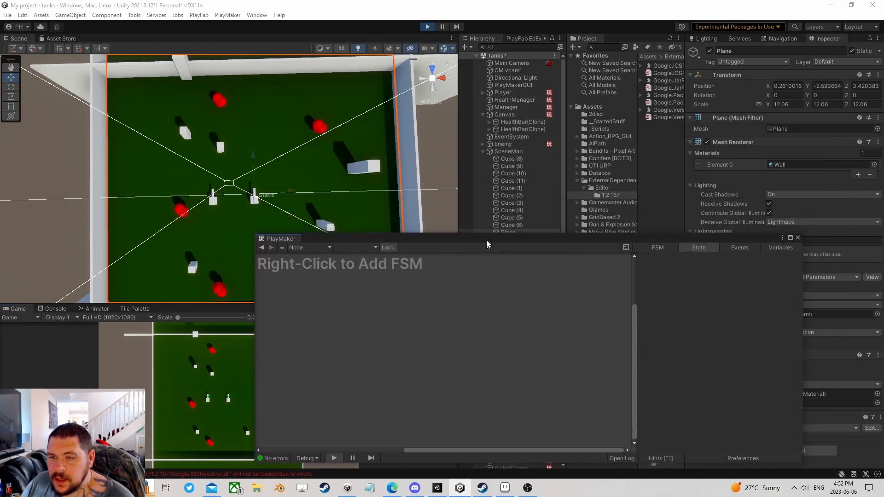
click(504, 145)
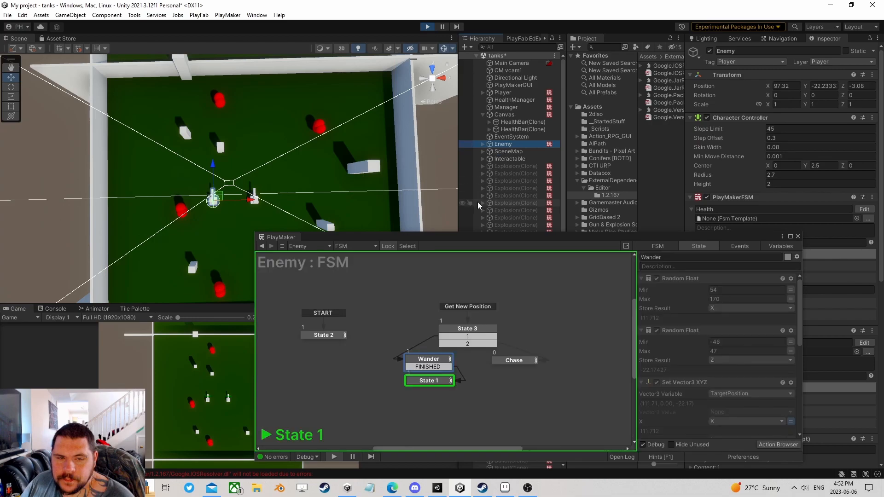
scroll(727, 361, down, 10)
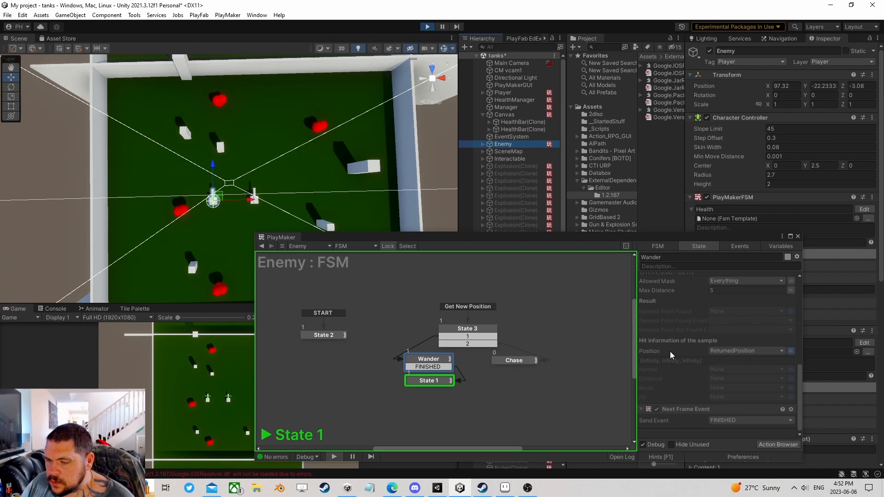
scroll(729, 356, up, 3)
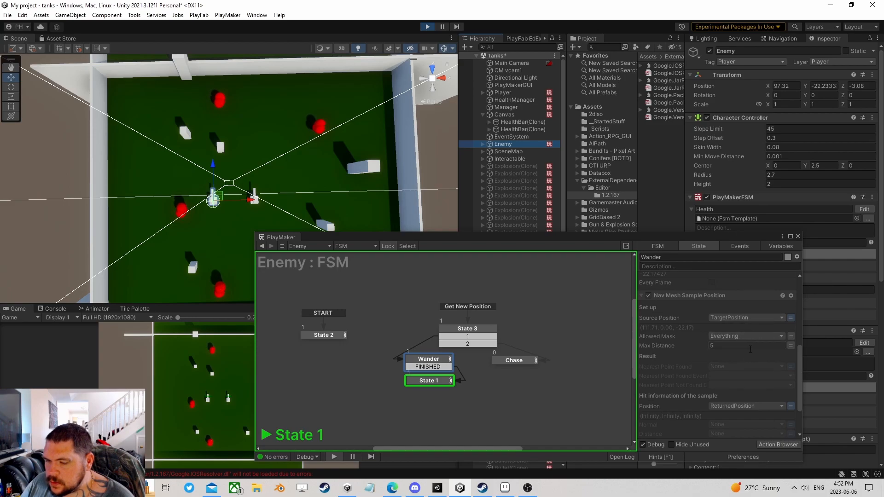
scroll(739, 349, up, 2)
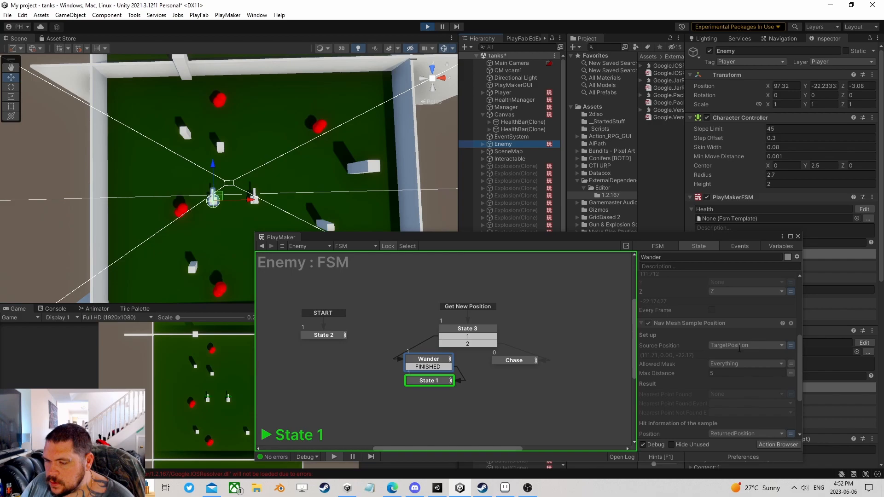
scroll(739, 348, up, 3)
scroll(740, 349, up, 3)
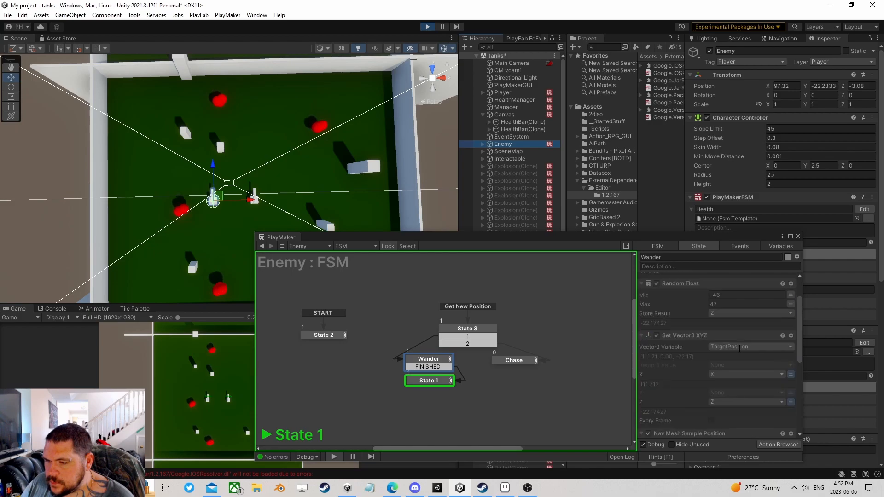
scroll(740, 349, down, 6)
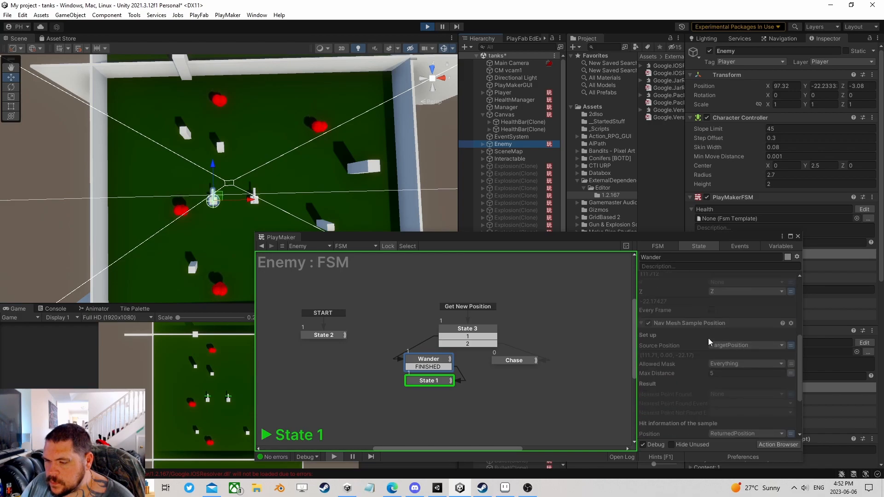
scroll(710, 341, down, 1)
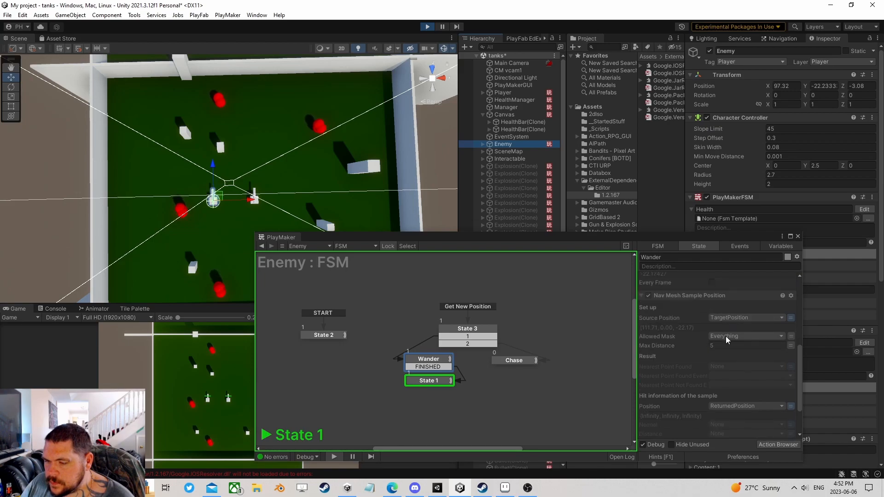
click(727, 338)
click(679, 338)
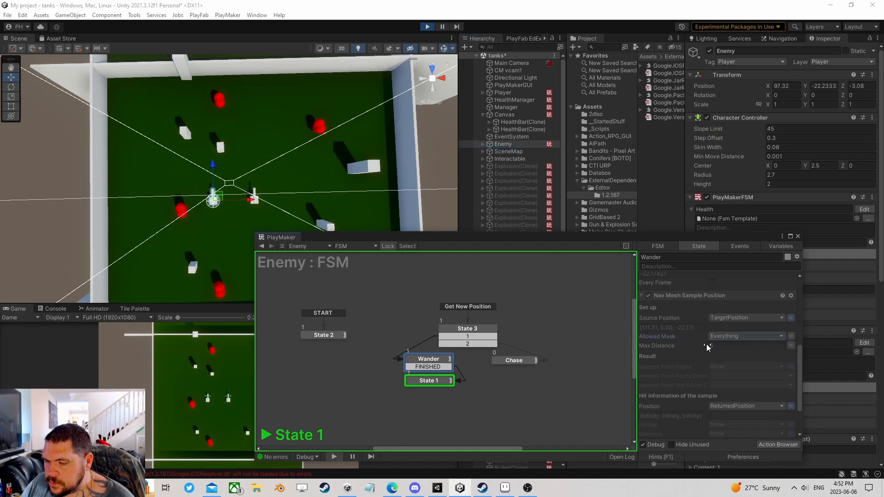
- Raise Wander's Max Distance to 40.56, watch the tank roam, and move PlayMaker left
drag(665, 350, 746, 350)
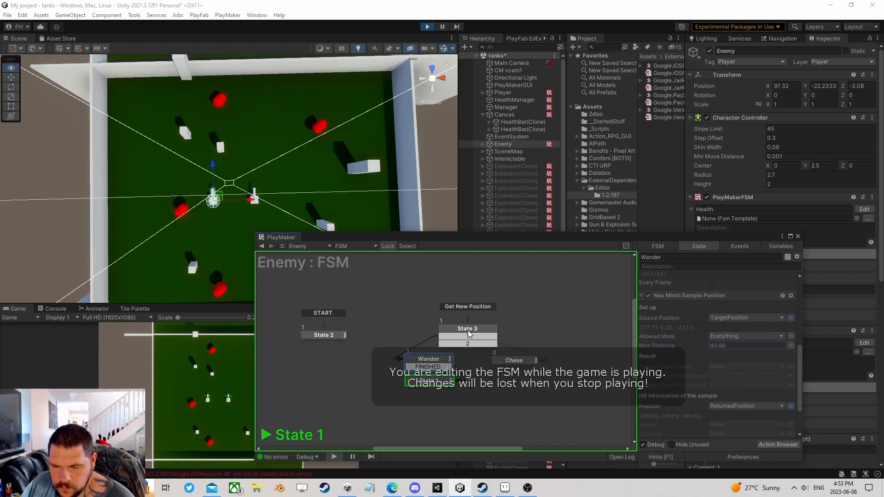
scroll(676, 369, up, 5)
scroll(675, 369, down, 5)
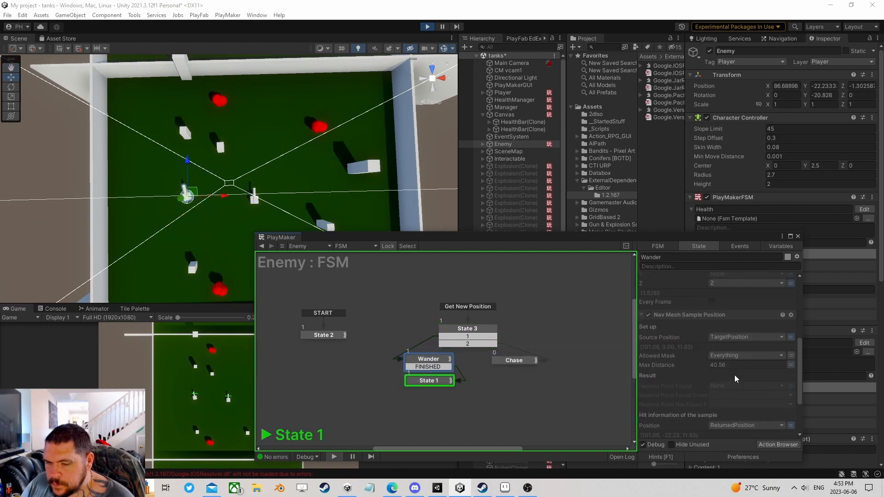
scroll(736, 379, down, 2)
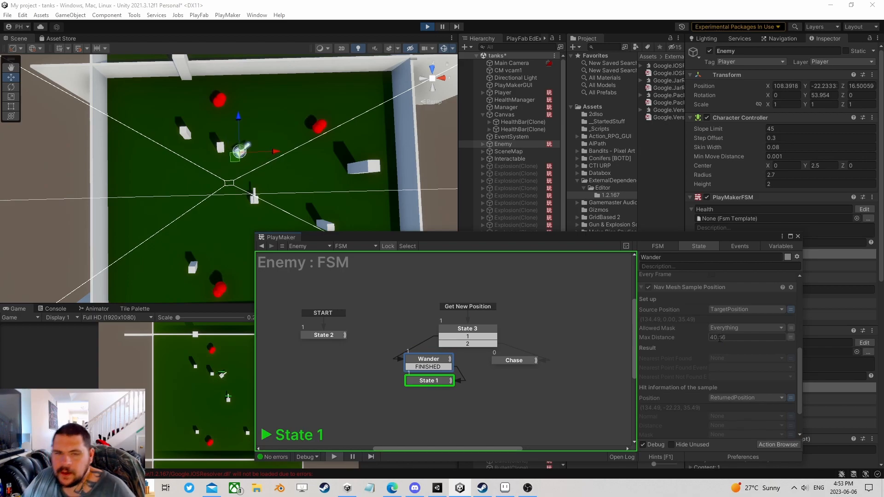
scroll(720, 338, up, 2)
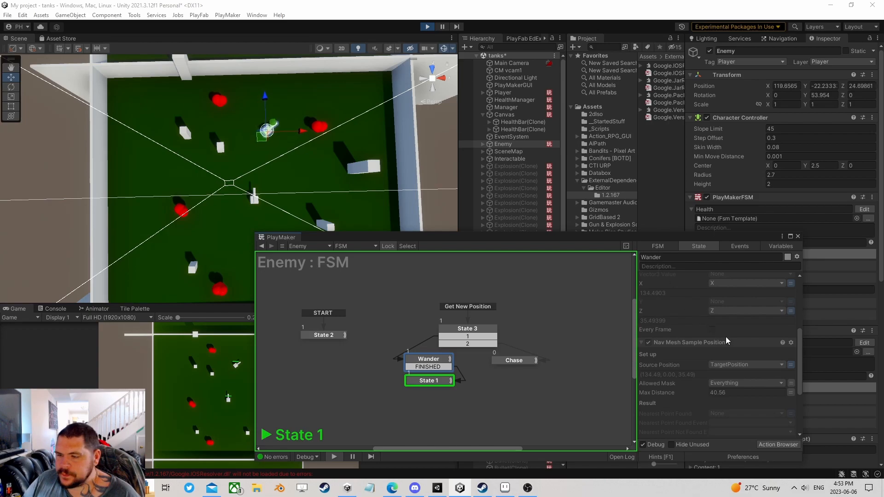
scroll(722, 336, up, 5)
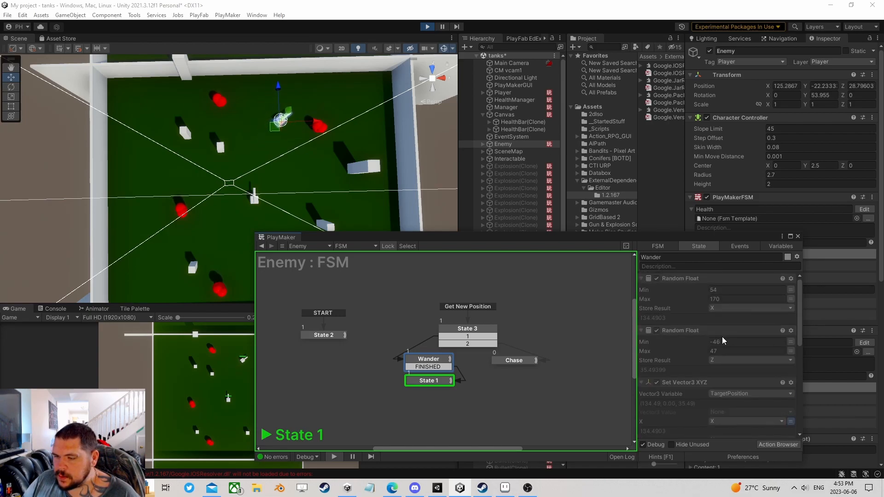
drag(616, 242, 340, 257)
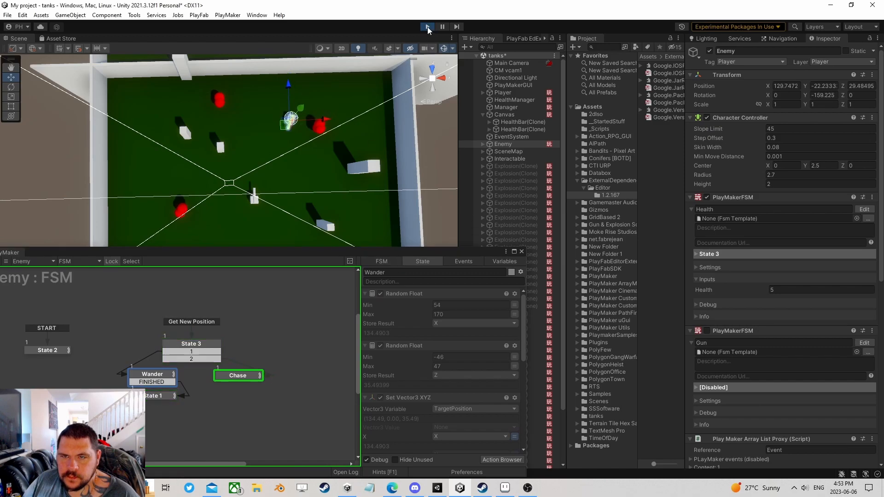
- Stop play, set Wander's Max Distance to 20, and run the game again
click(428, 26)
scroll(466, 340, down, 3)
scroll(466, 340, up, 2)
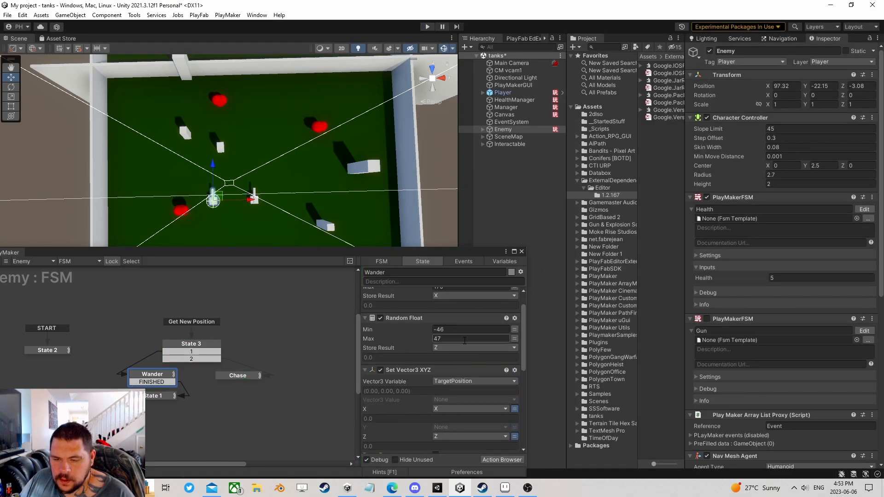
scroll(465, 341, up, 1)
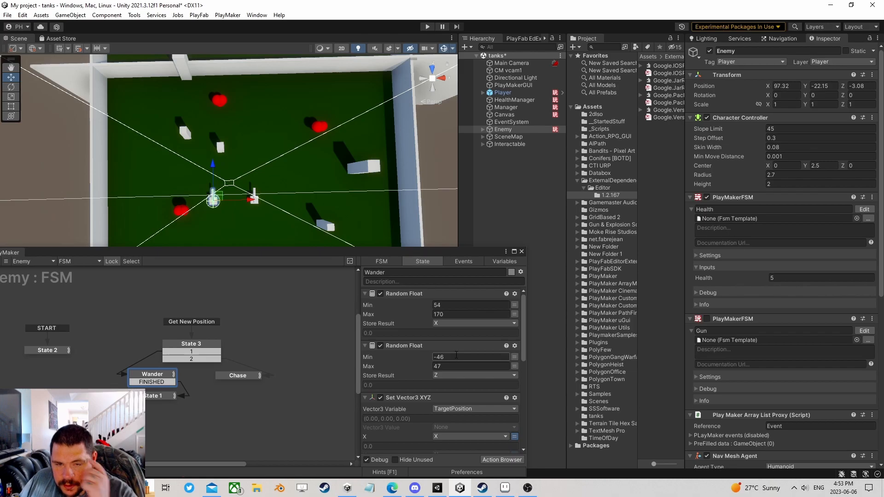
scroll(456, 354, down, 6)
click(449, 380)
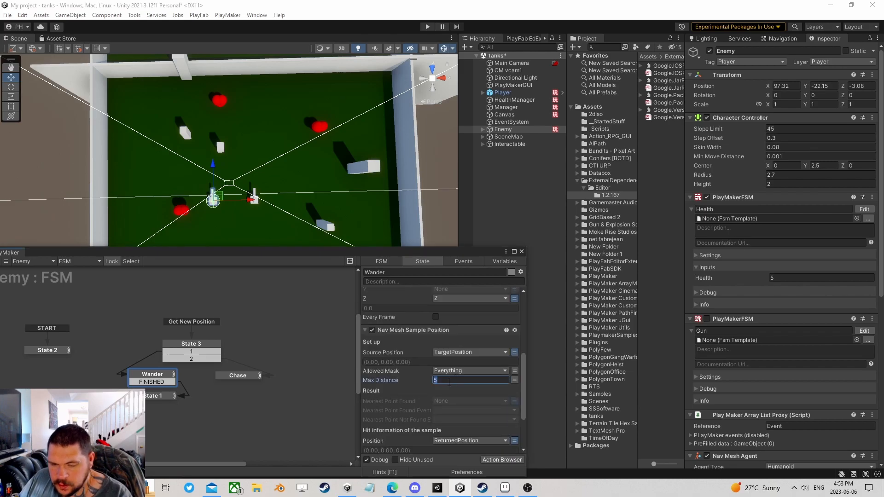
click(427, 27)
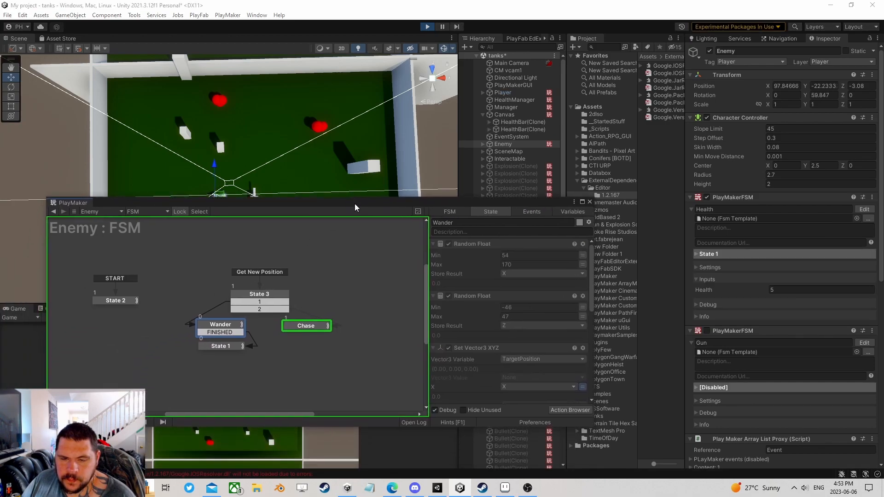
scroll(468, 327, down, 3)
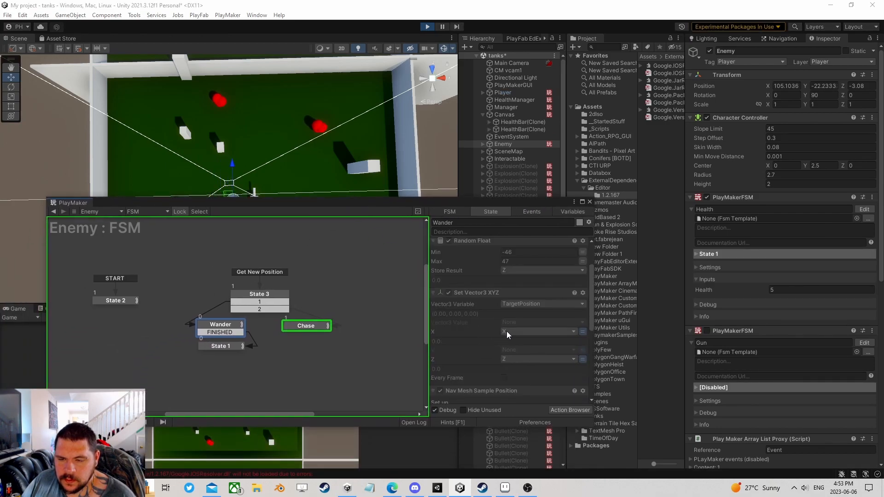
scroll(506, 330, down, 5)
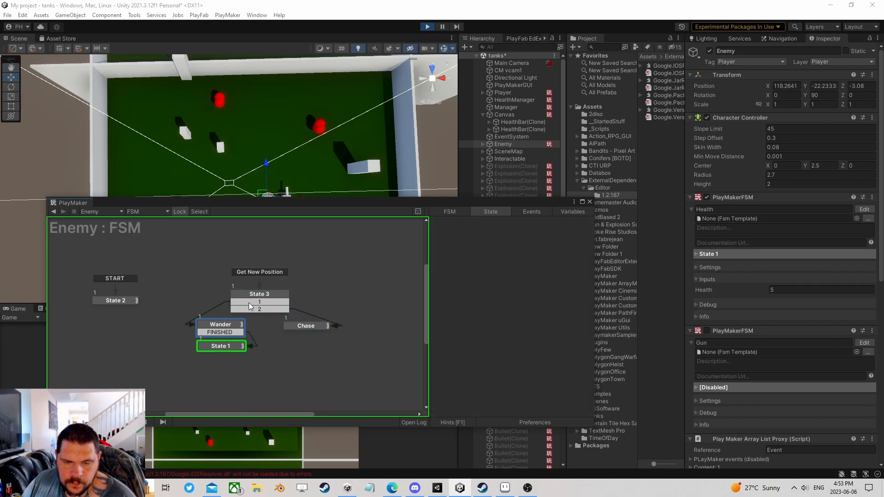
- Stop play and make Wander send FINISHED on a found point, Get New Position otherwise
click(427, 27)
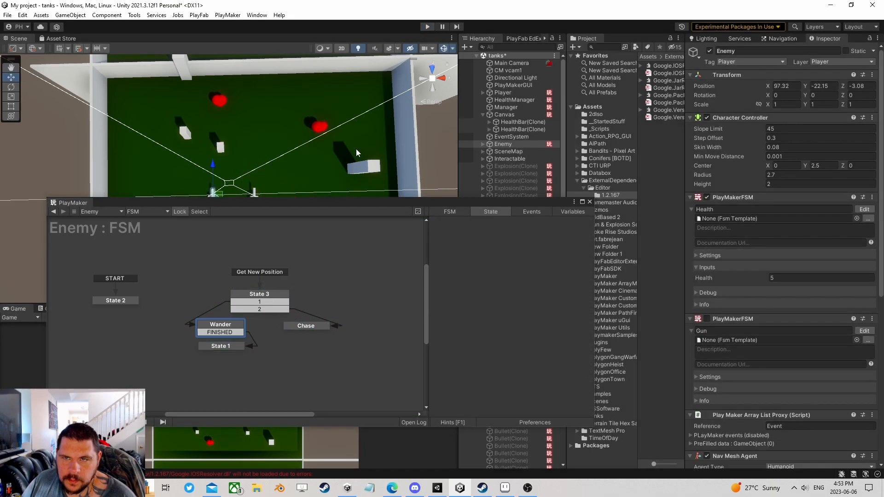
click(221, 325)
scroll(502, 322, down, 5)
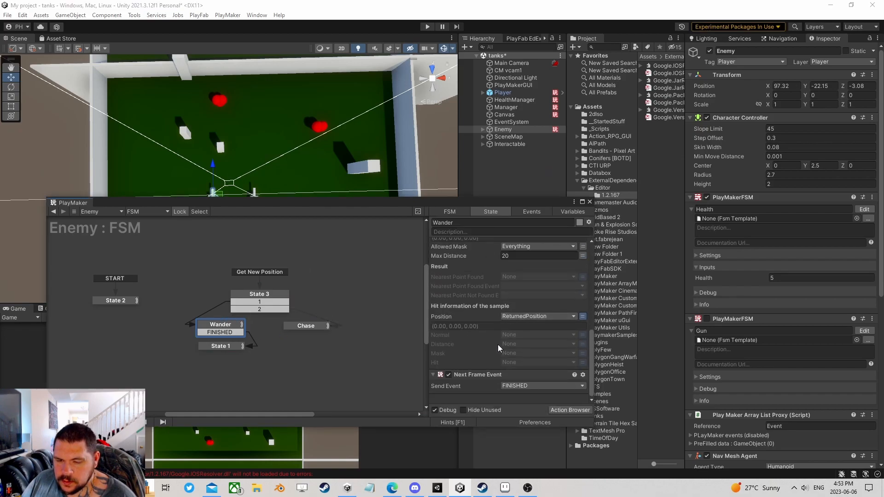
click(475, 376)
scroll(508, 331, up, 1)
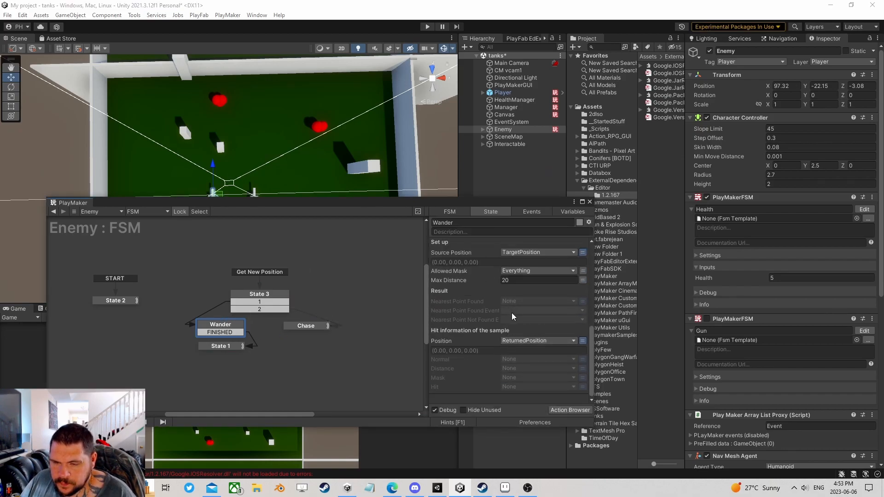
click(522, 311)
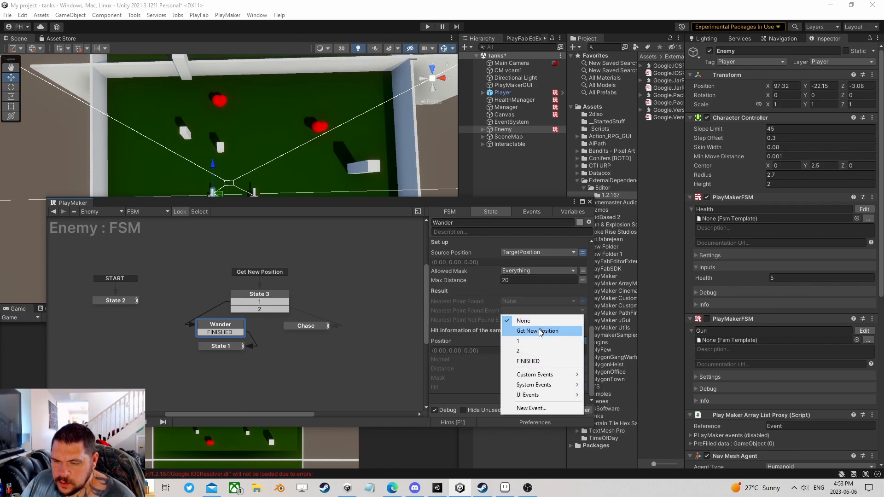
click(528, 361)
click(515, 320)
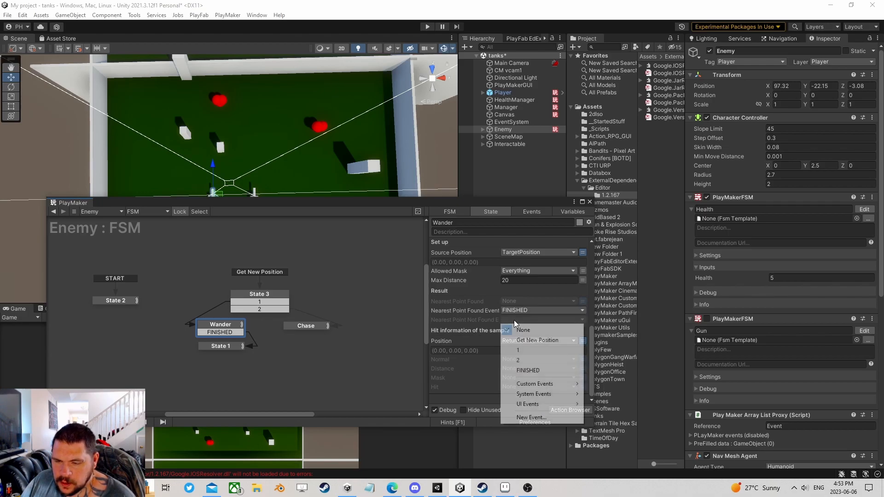
click(548, 340)
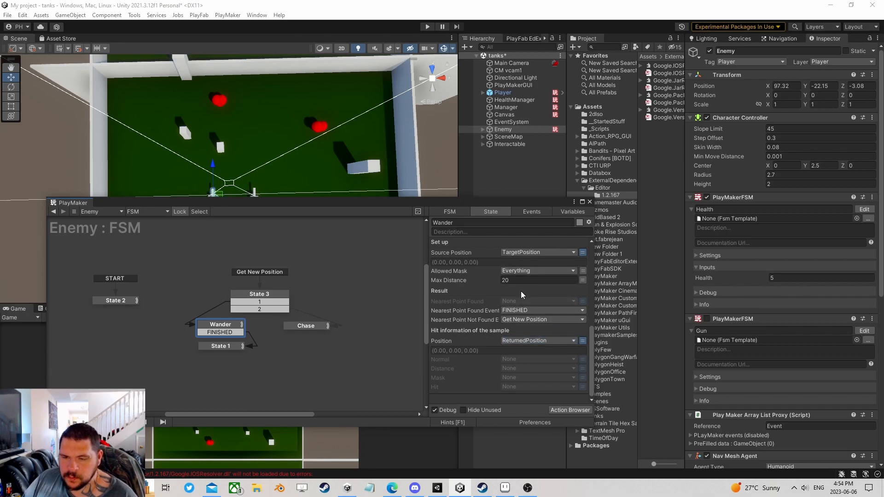
click(307, 326)
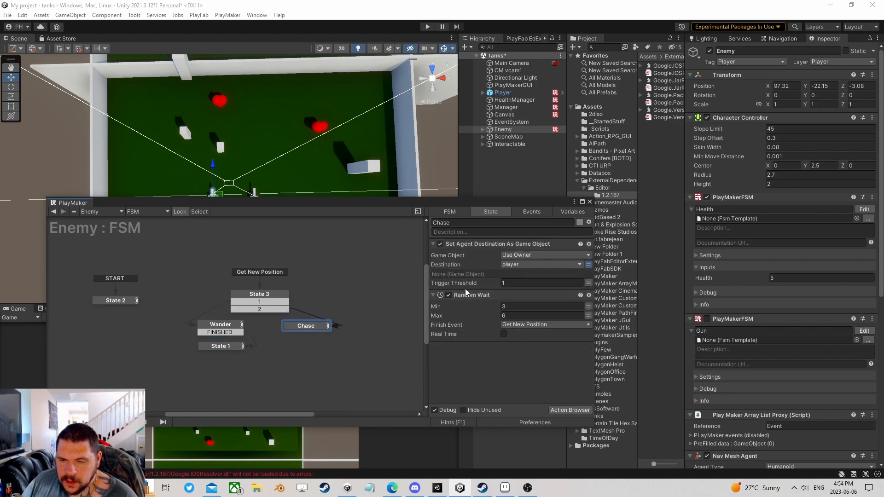
- Close the state machine editor and create an empty child GameObject under Enemy
drag(306, 326, 307, 329)
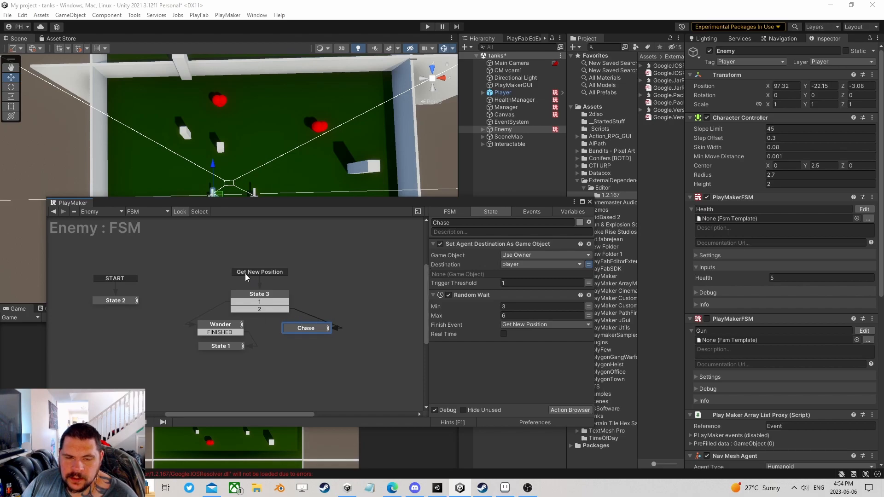
drag(432, 203, 446, 188)
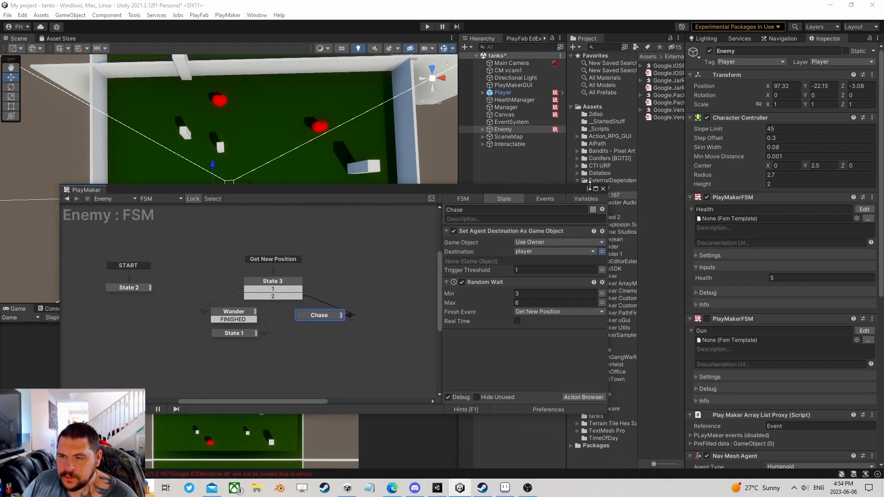
click(603, 189)
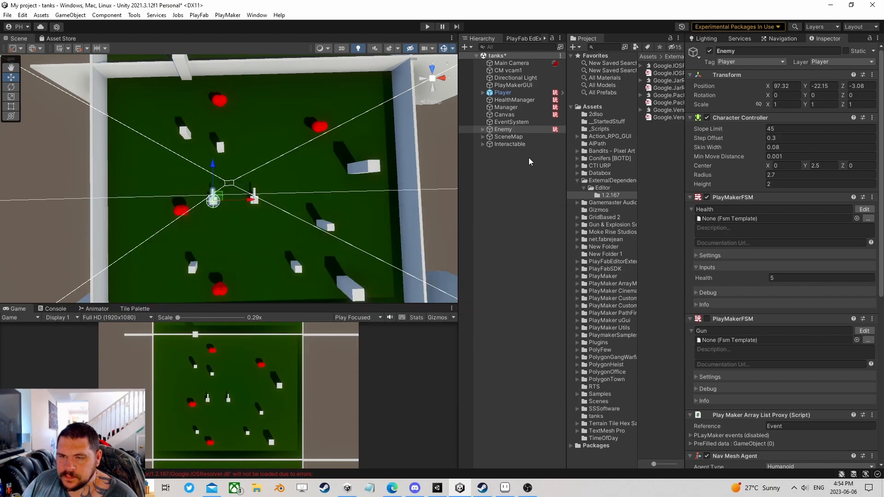
click(482, 129)
click(502, 131)
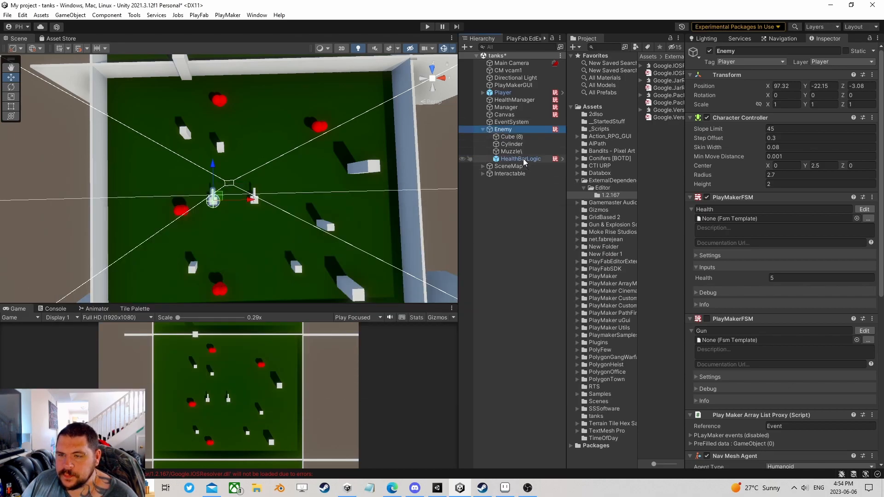
right_click(504, 131)
click(544, 239)
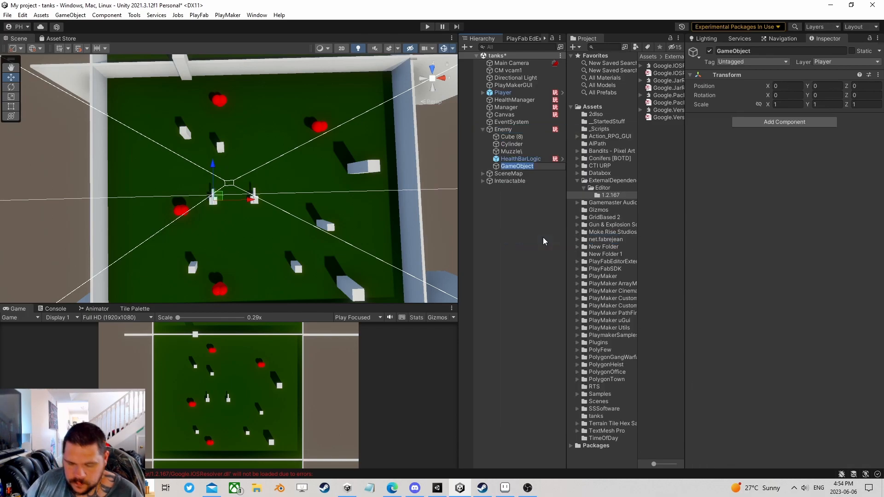
- Name the new child 'cannon' and orbit the view to the tank's cannon
text(cannon)
key(Return)
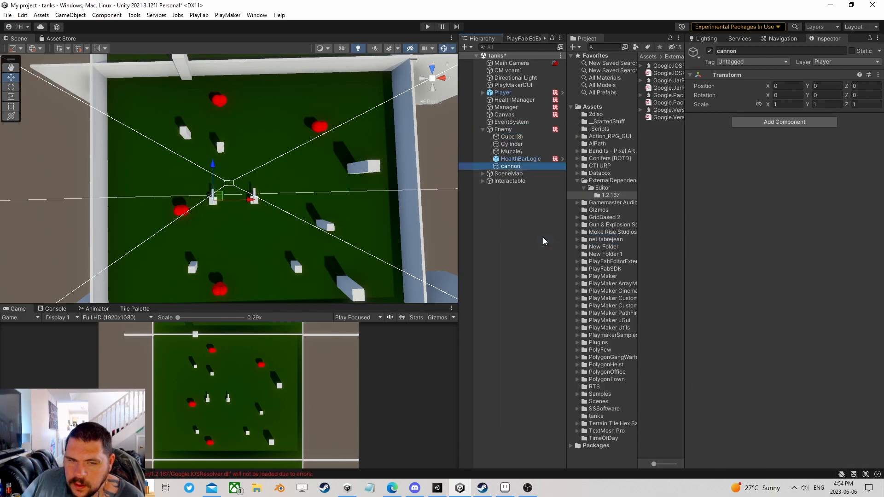
scroll(236, 214, up, 8)
scroll(230, 224, up, 2)
right_drag(229, 225, 265, 179)
middle_drag(269, 235, 345, 100)
scroll(217, 206, up, 4)
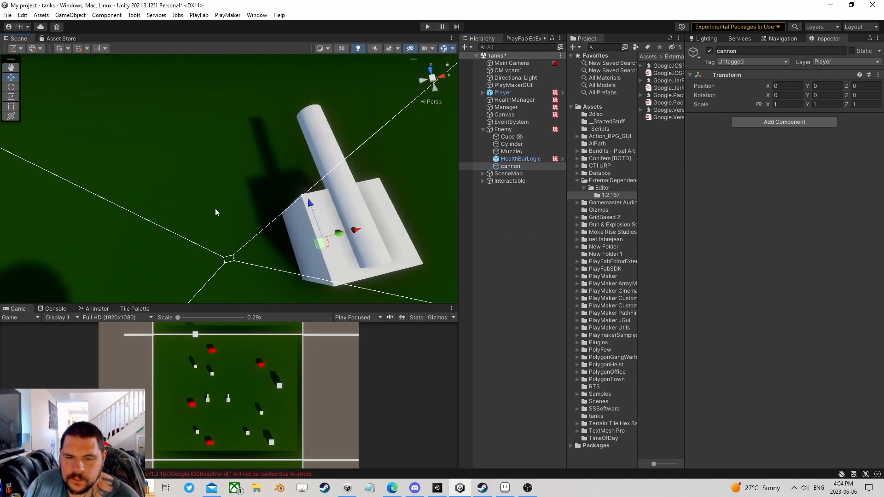
right_drag(217, 210, 387, 111)
middle_drag(231, 250, 261, 189)
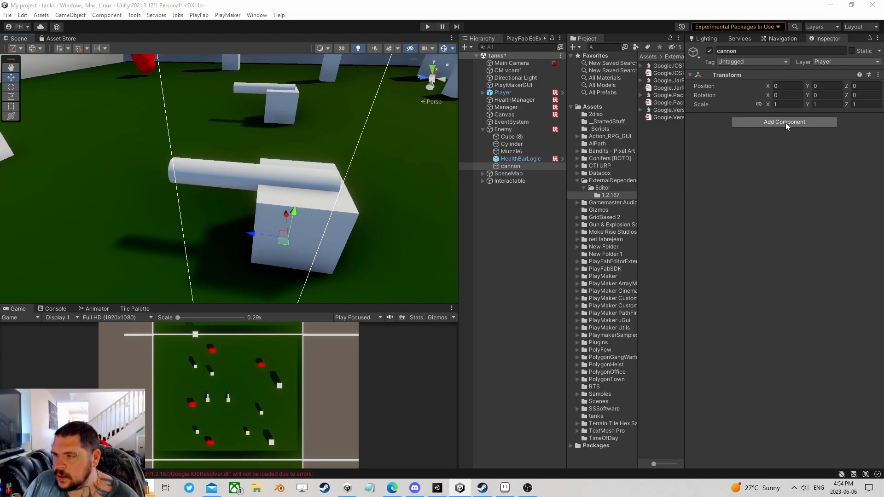
- Add a PlayMakerFSM component to cannon and open it for editing
click(786, 123)
click(764, 163)
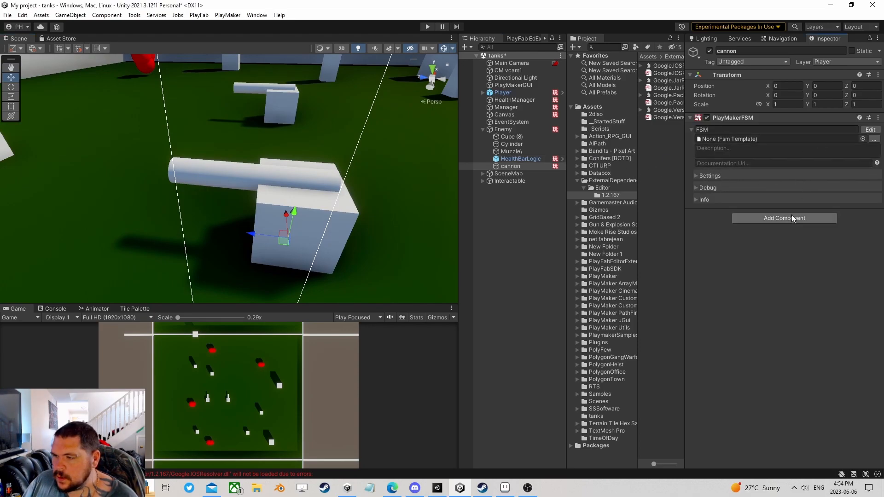
click(871, 129)
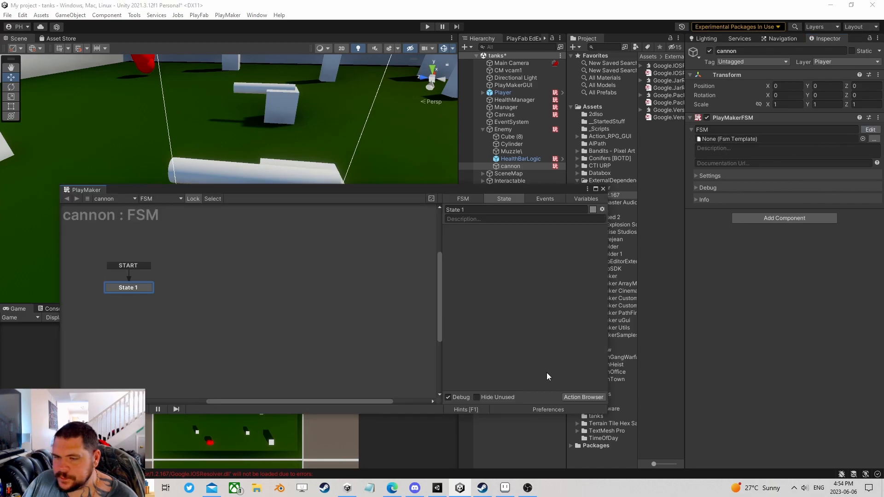
click(585, 399)
text(g)
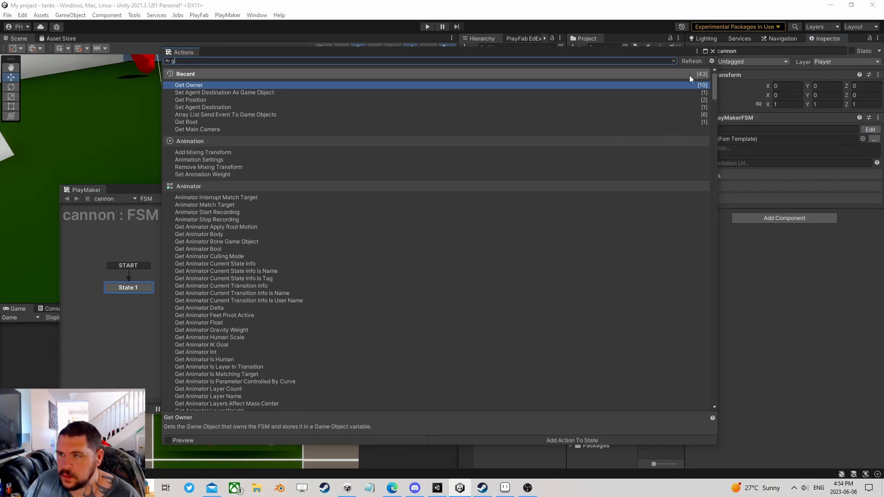
click(712, 51)
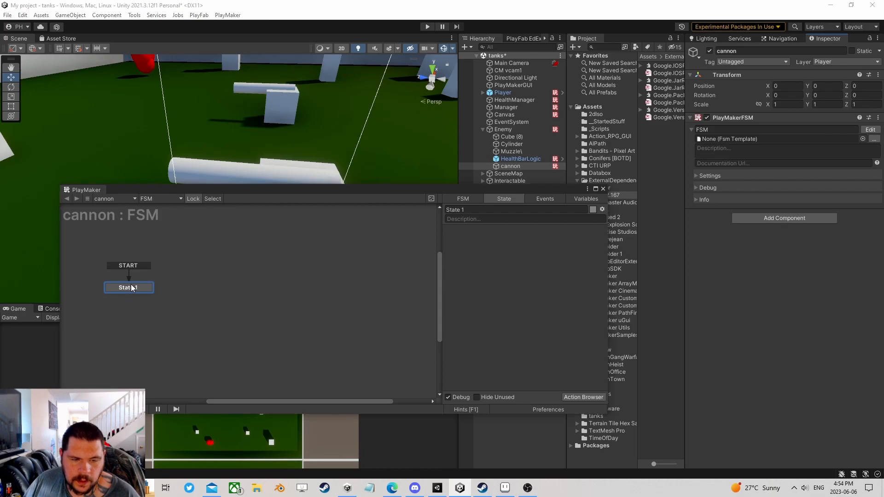
drag(131, 288, 144, 255)
- Add Next Frame Event sending FINISHED to State 1, linking it to a new State 2
click(585, 398)
text(n)
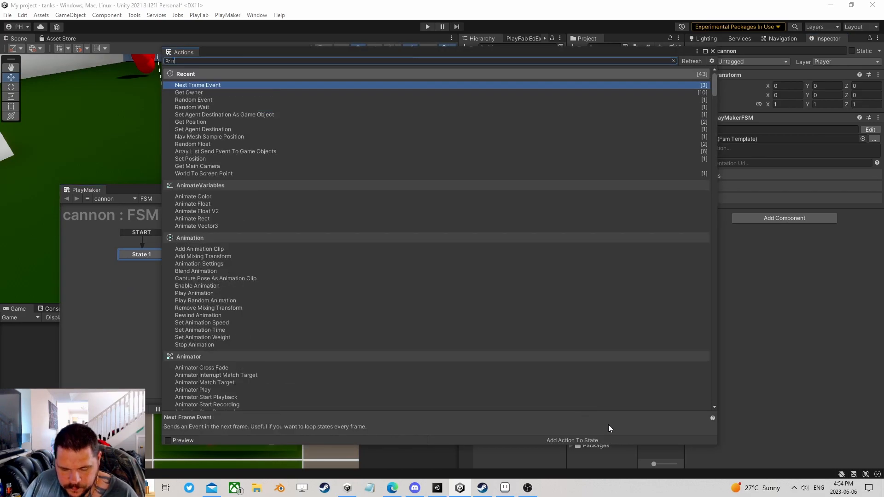
text(ext fra)
double_click(212, 87)
click(713, 50)
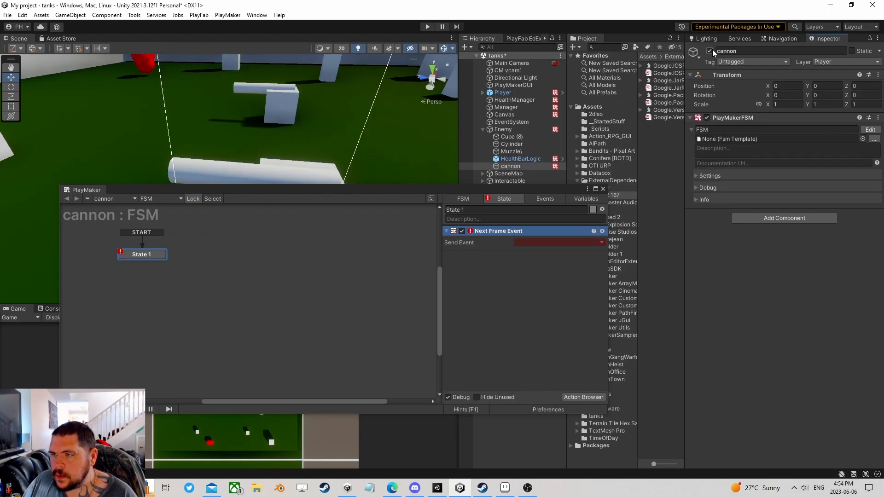
click(551, 243)
click(485, 280)
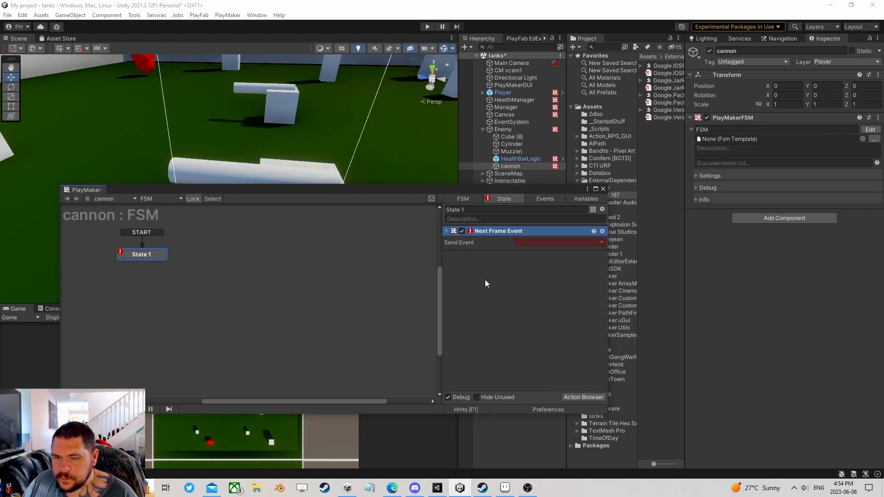
ctrl+click(151, 255)
click(538, 246)
click(534, 260)
drag(138, 261, 212, 260)
- Add a Smooth Look At action to State 2 targeting the global player variable
click(583, 397)
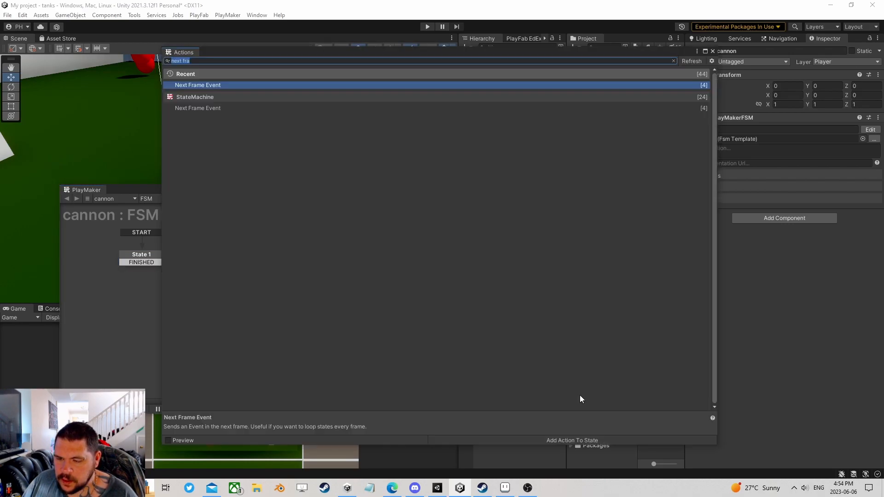
text(s)
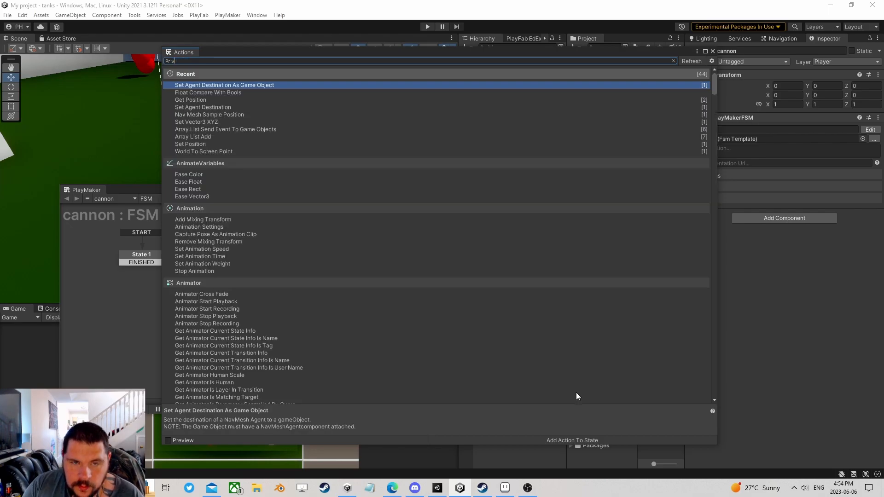
text(mooth look at)
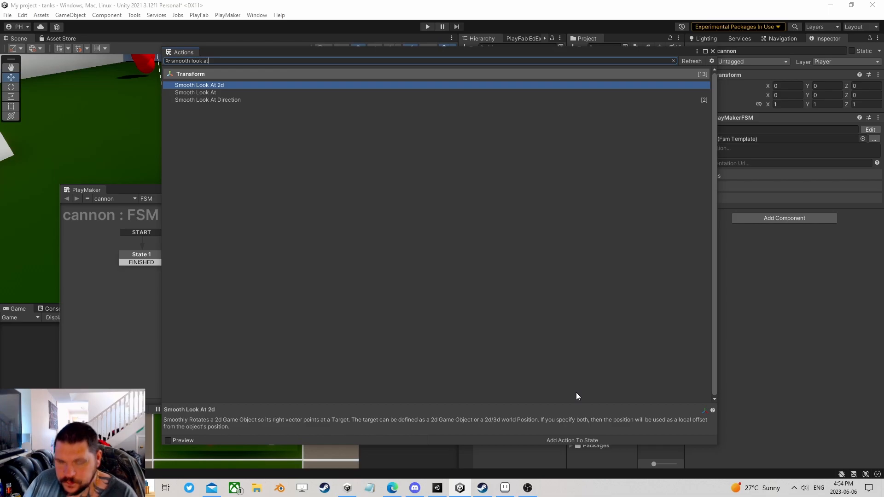
key(Down)
key(Return)
click(713, 51)
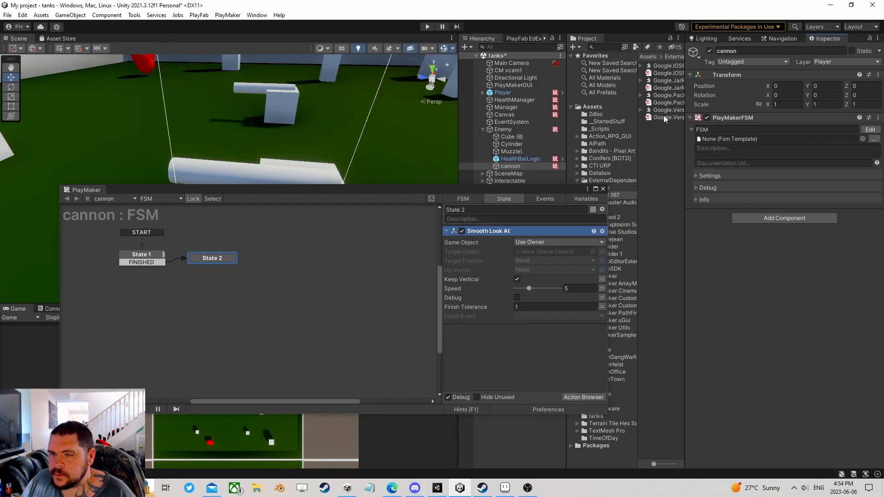
click(602, 252)
click(555, 252)
mouse_move(593, 272)
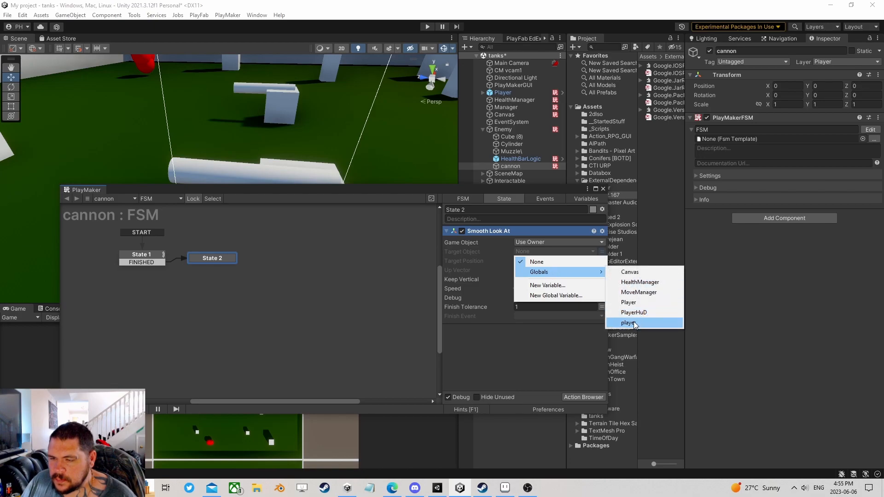
click(632, 322)
- Set Smooth Look At's Speed to 3 and Finish Tolerance to 10
click(579, 298)
text(3)
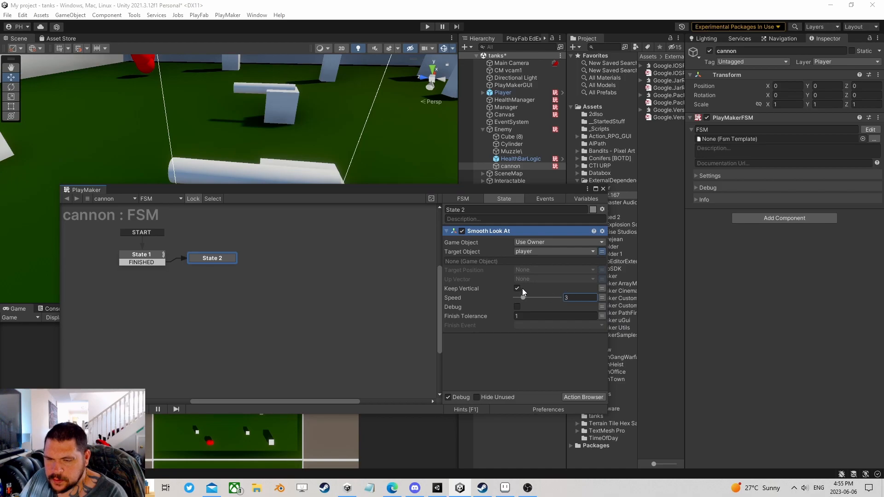
click(525, 316)
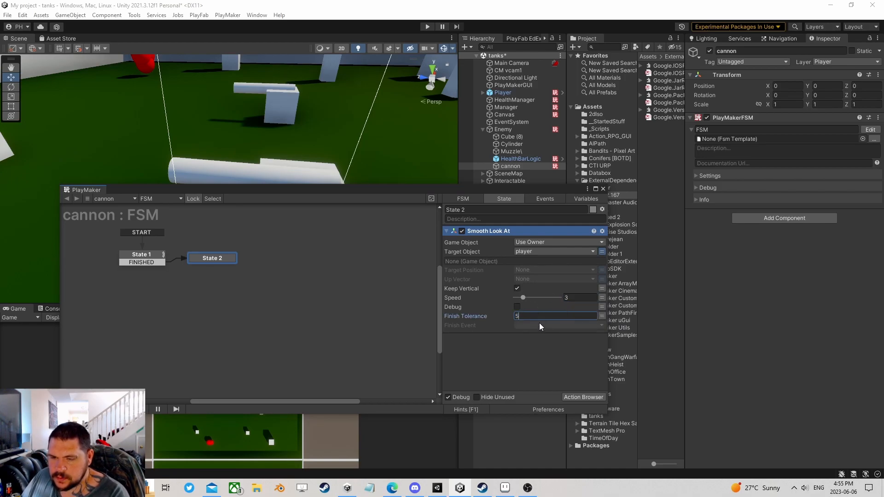
text(15)
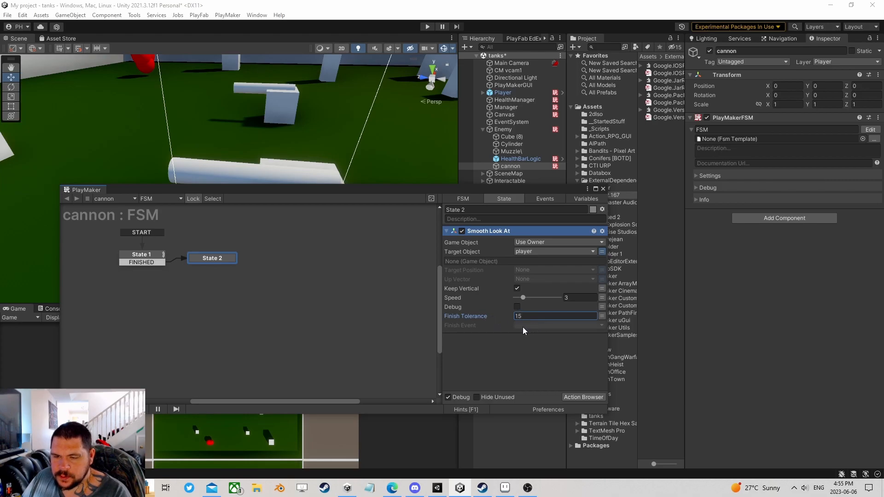
key(BackSpace)
text(0)
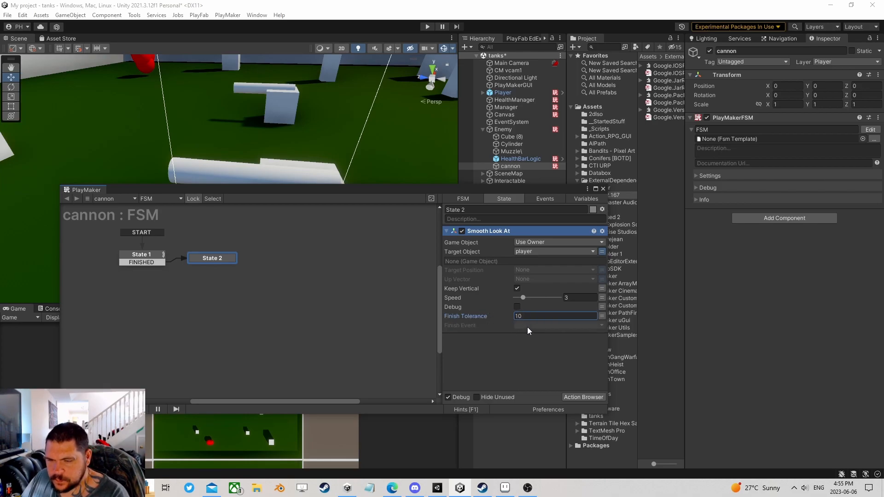
- Give State 2 a FINISHED transition and finish event, linking it to a new State 3
drag(216, 262, 223, 264)
ctrl+click(226, 264)
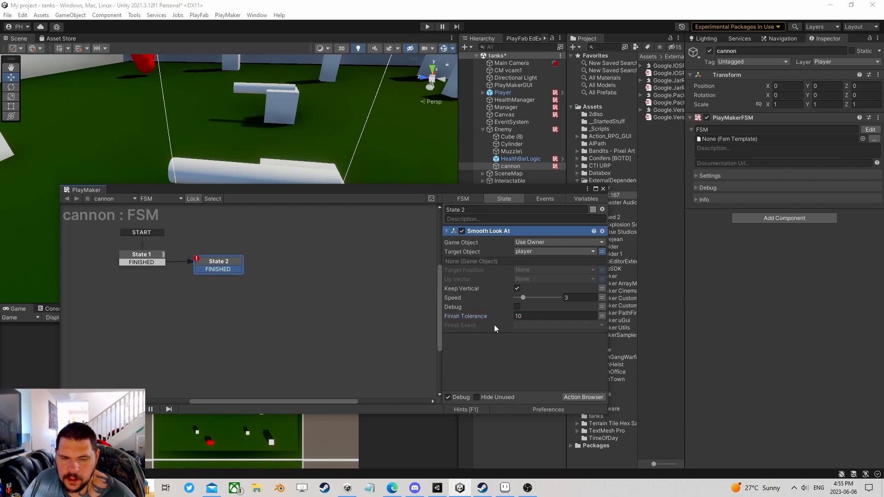
click(517, 325)
click(530, 345)
drag(233, 273, 305, 270)
drag(430, 189, 441, 226)
- Add a Raycast 2 action to State 3
click(239, 301)
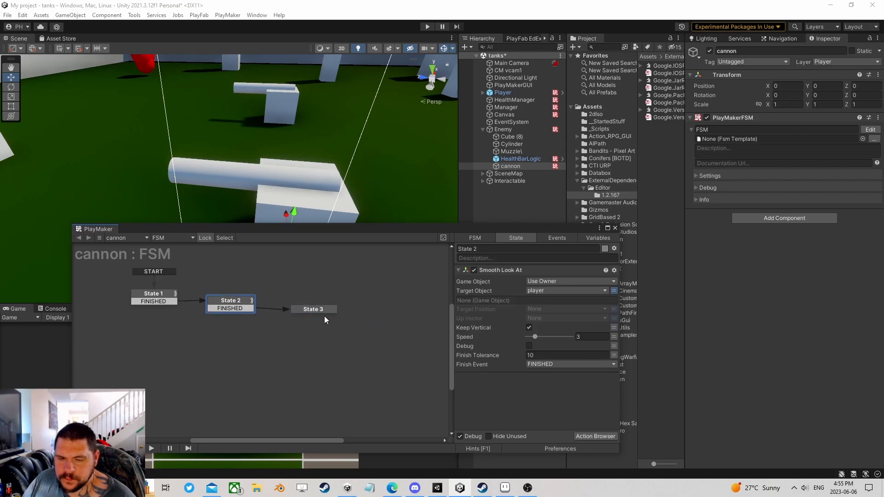
drag(320, 308, 304, 308)
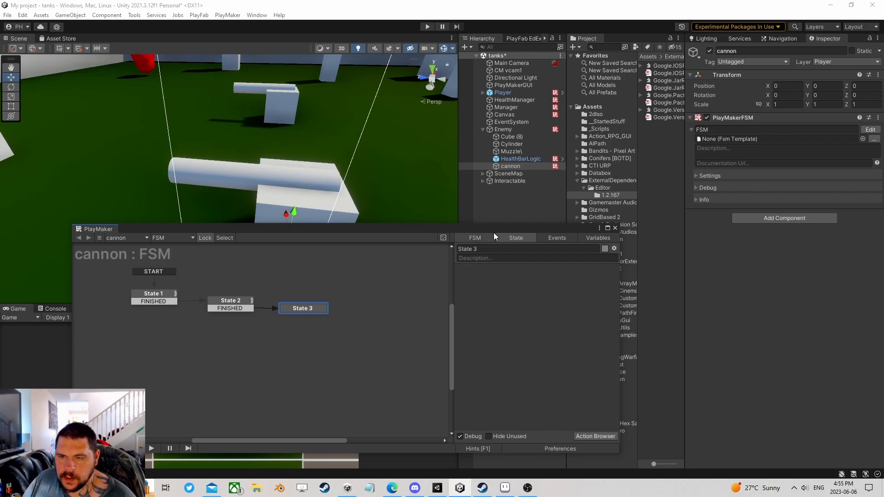
click(596, 437)
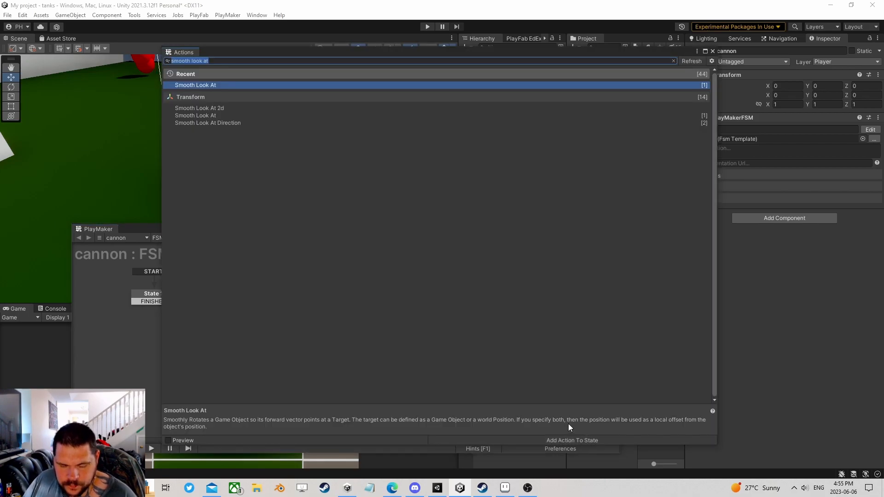
text(raycas)
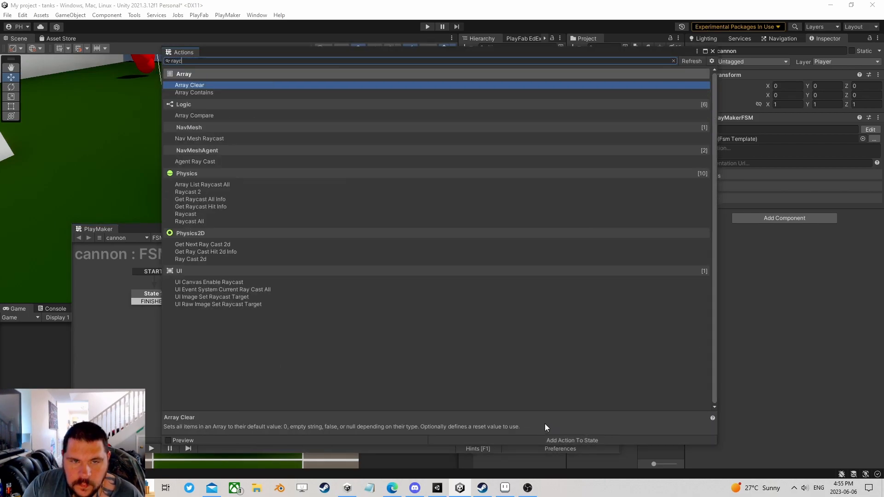
key(Down)
key(Down)
key(Down)
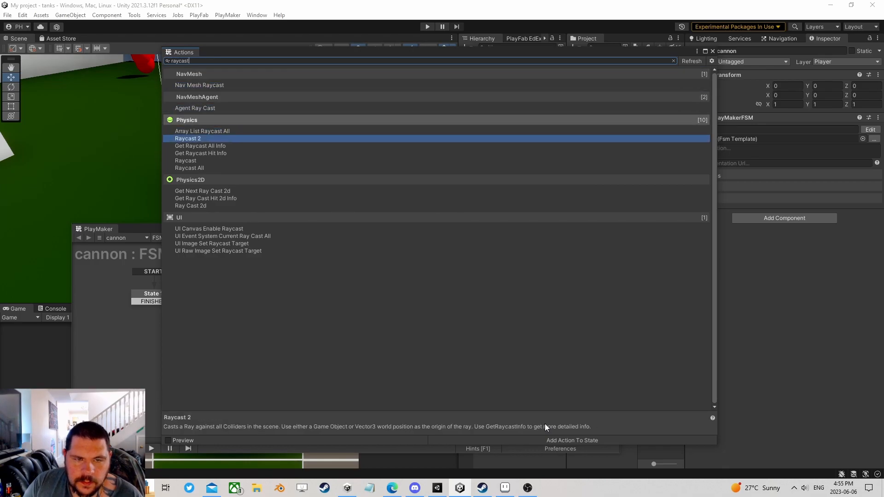
click(713, 51)
scroll(521, 330, up, 4)
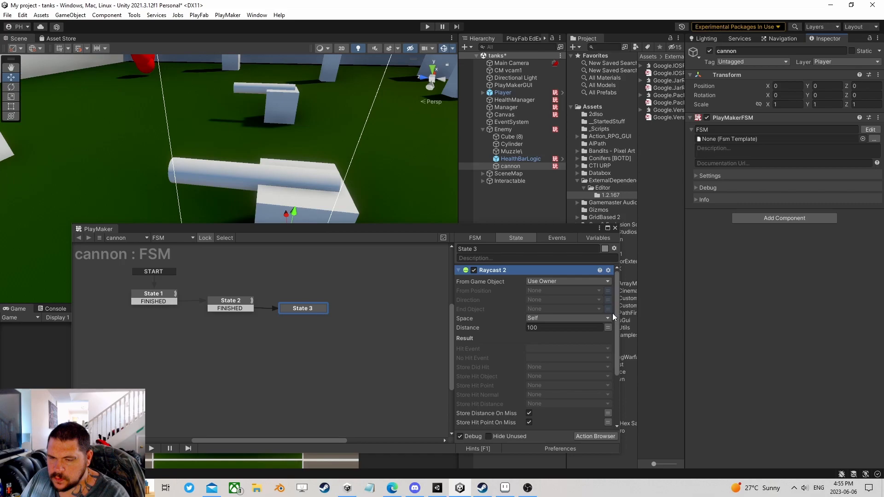
- Aim the raycast forward with Direction Z=1 and a distance of 200
click(608, 300)
click(594, 300)
click(554, 328)
text(2)
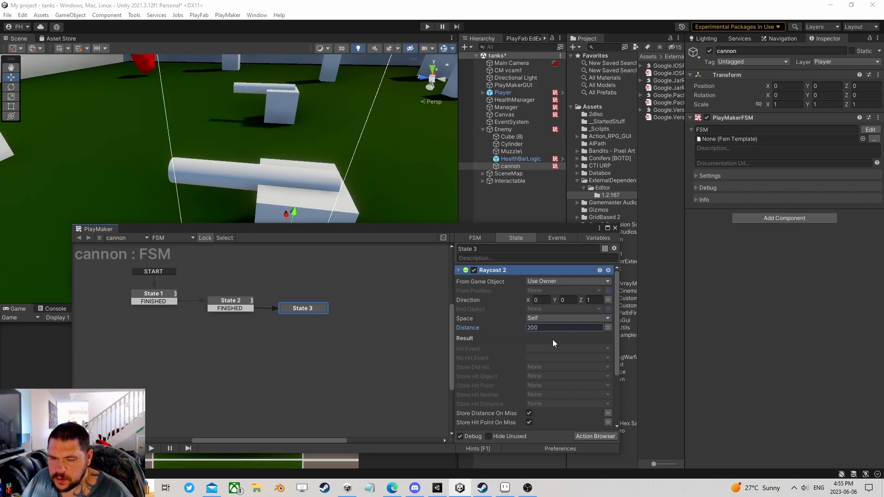
scroll(552, 339, down, 2)
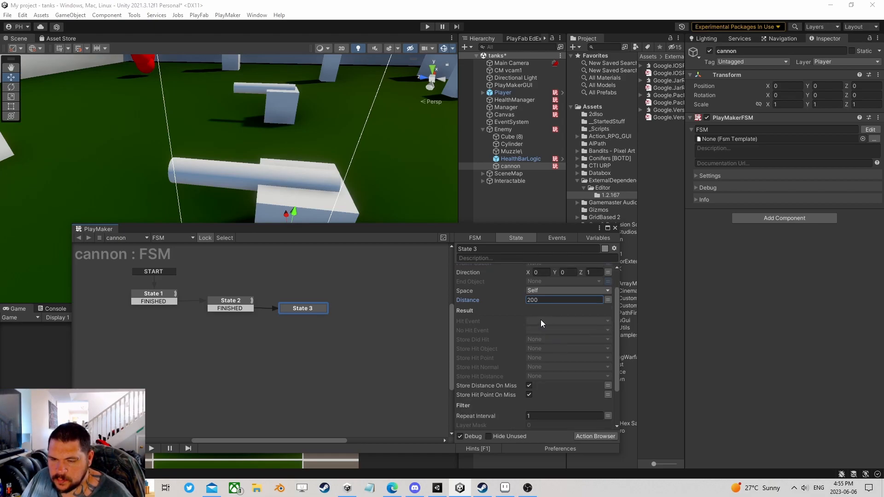
click(585, 416)
scroll(557, 389, down, 3)
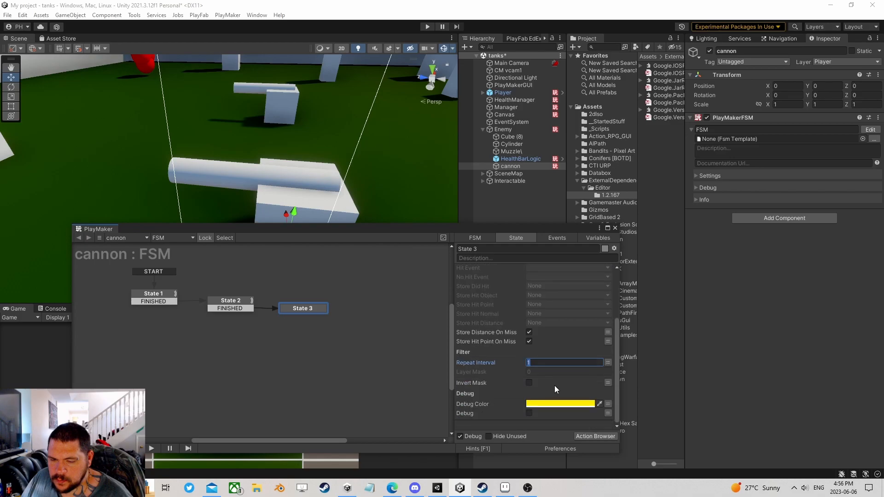
click(547, 371)
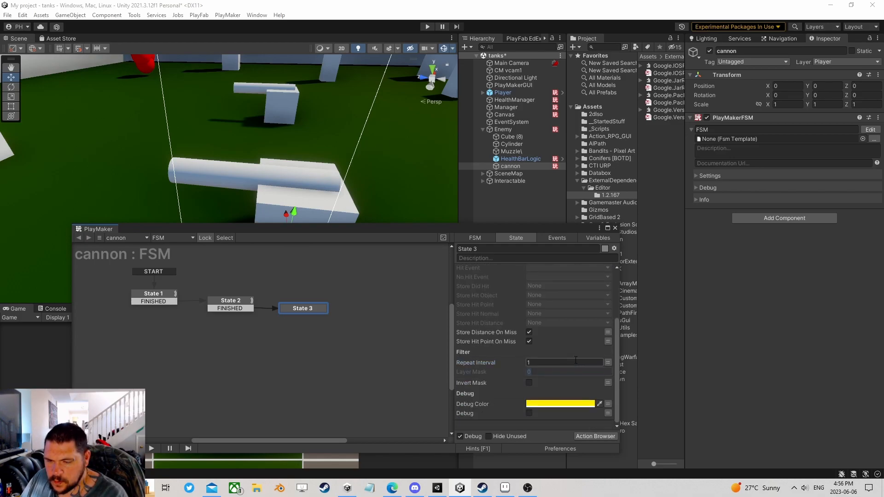
scroll(563, 357, up, 3)
scroll(563, 346, down, 1)
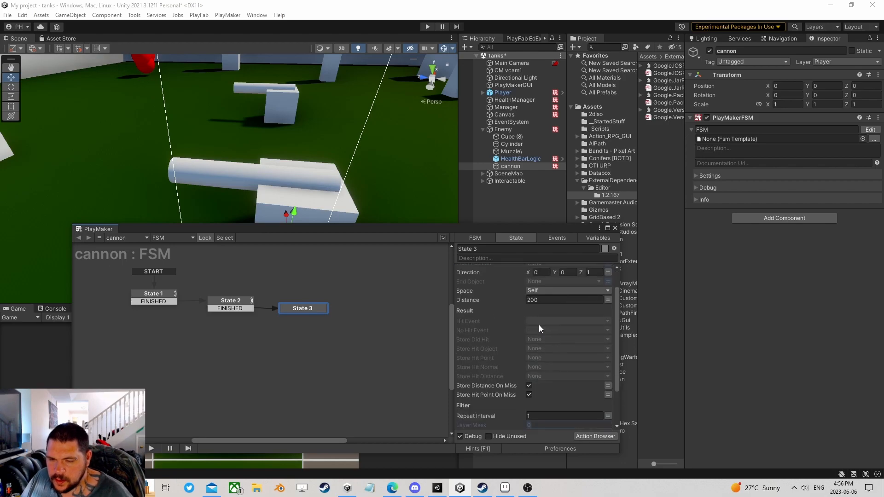
- Create new Hit and NonHit events for the raycast and add the NonHit transition
click(542, 320)
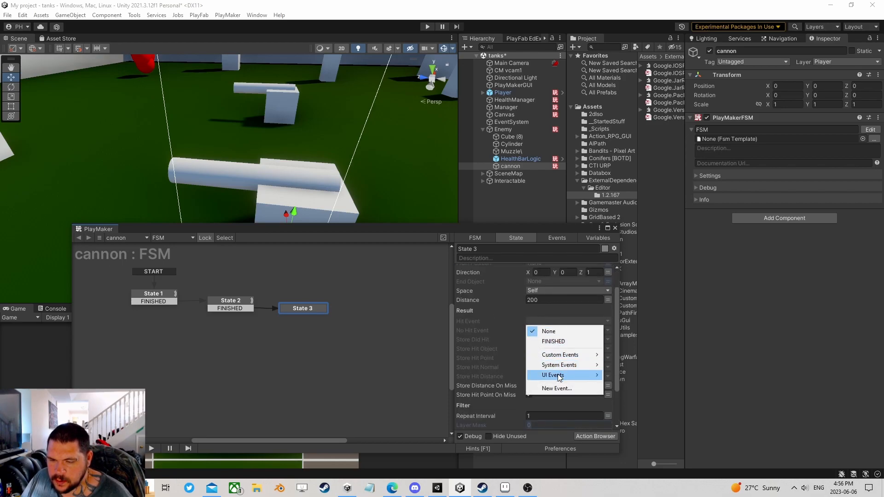
click(556, 390)
text(Hit)
key(Return)
click(548, 331)
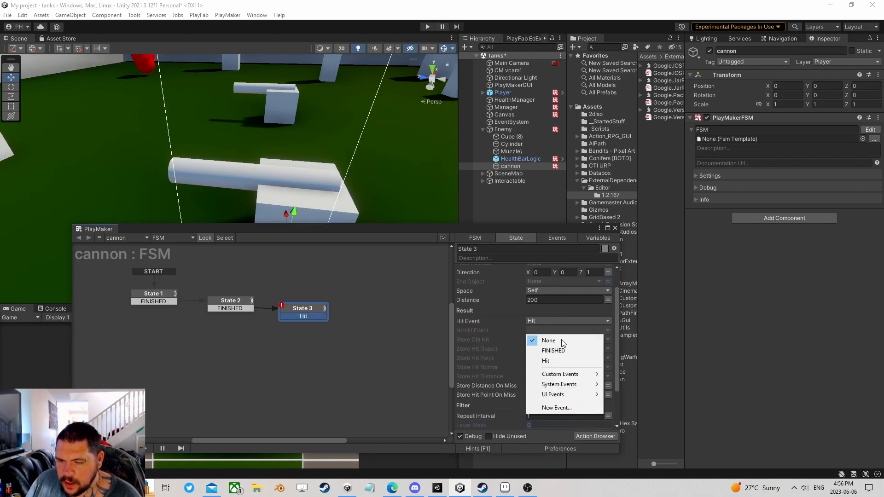
click(575, 407)
text(NonHit)
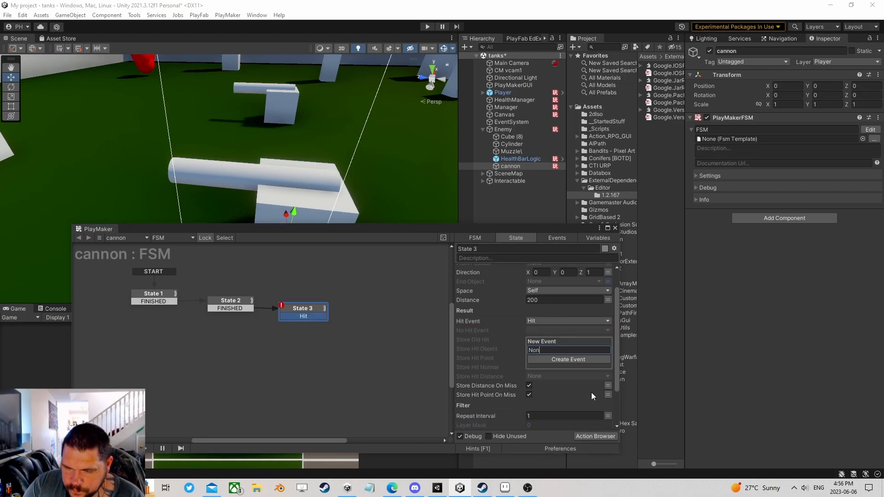
key(Return)
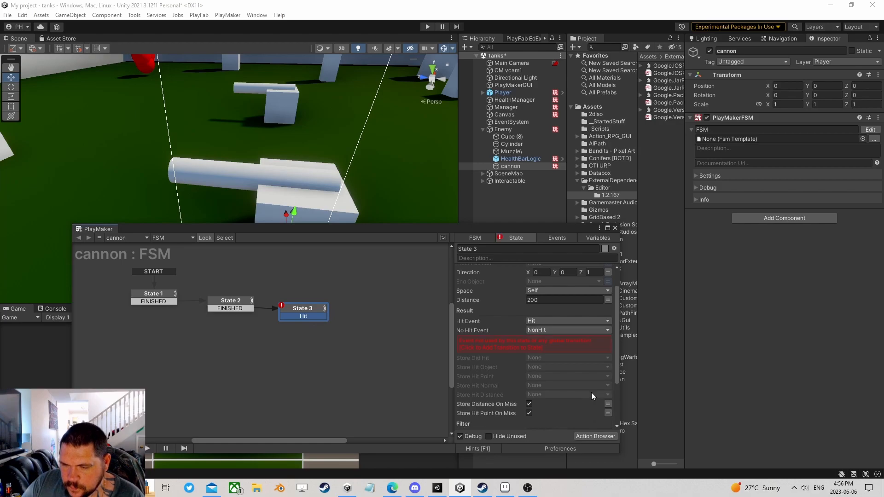
click(482, 345)
- Store the hit object in a new ObjHit variable and route Hit to a new State 4
click(543, 349)
click(564, 384)
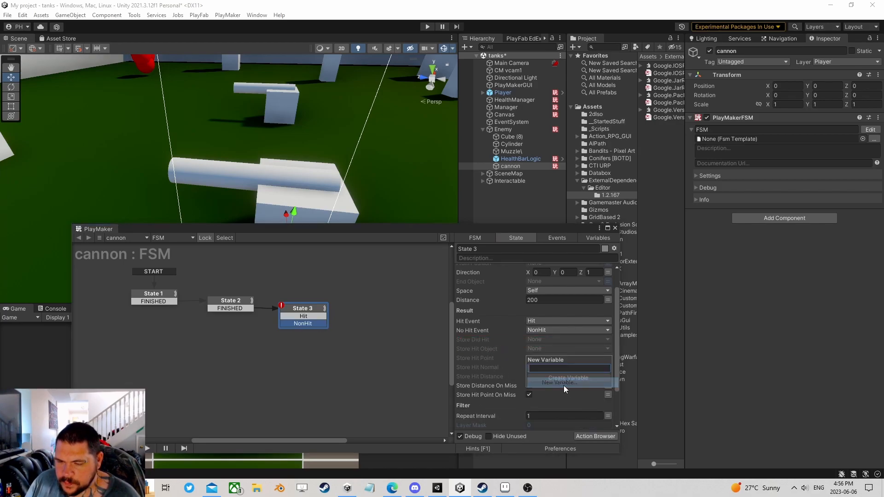
text(ObjHit)
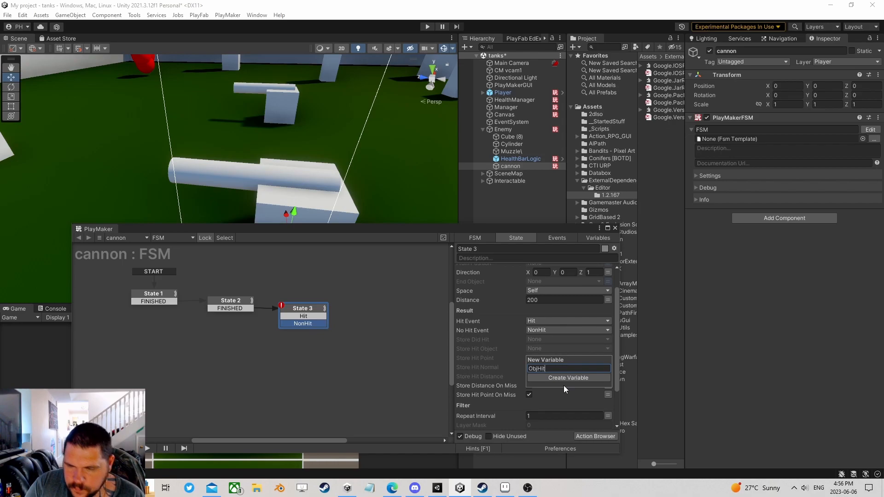
key(Return)
drag(315, 317, 354, 302)
- Add a Game Object Compare action to State 4
click(607, 440)
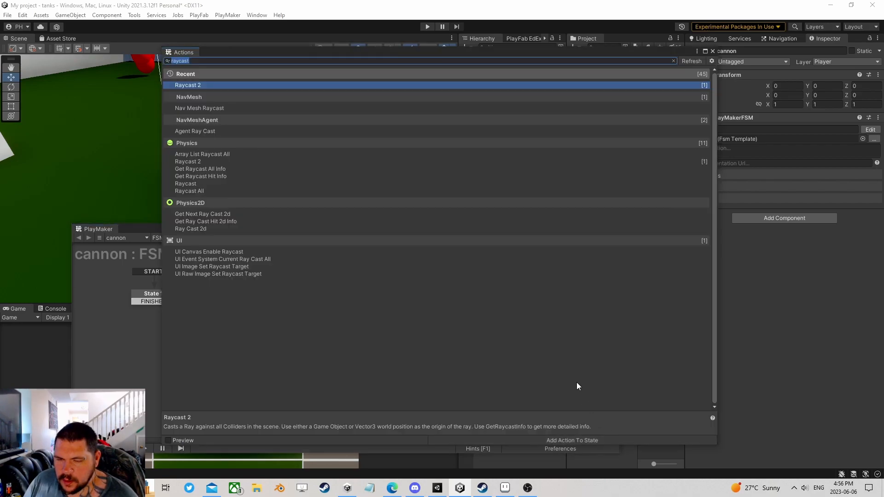
text(compa)
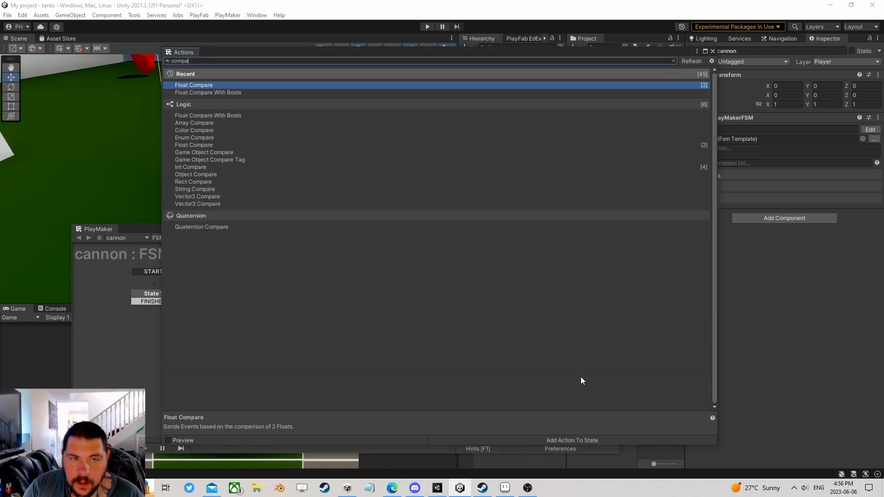
key(Down)
key(Down)
key(Down)
key(Down)
key(Down)
key(Down)
key(Down)
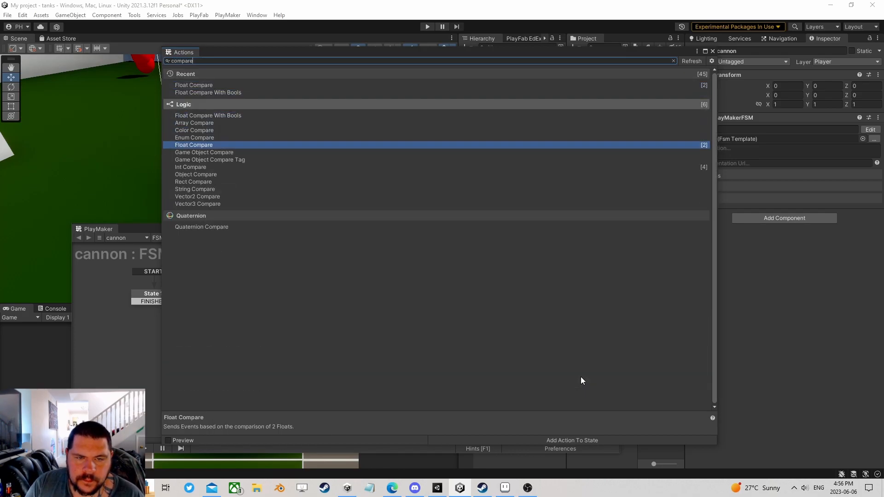
key(Return)
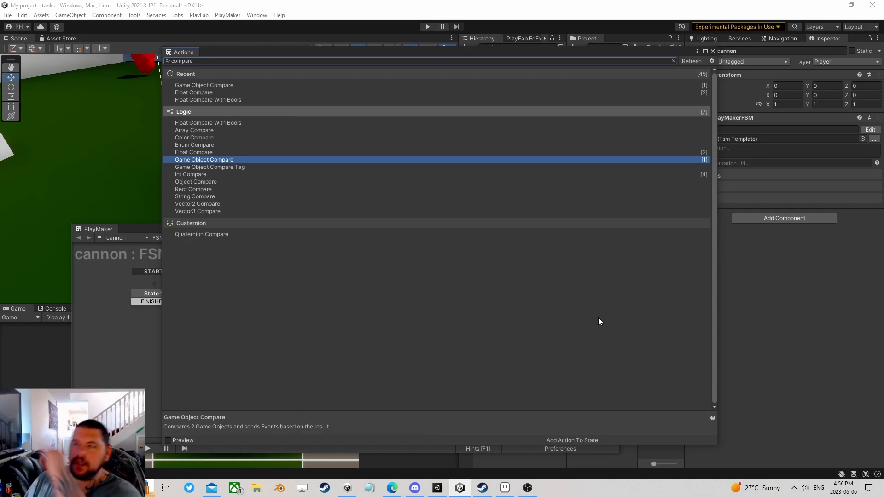
click(712, 51)
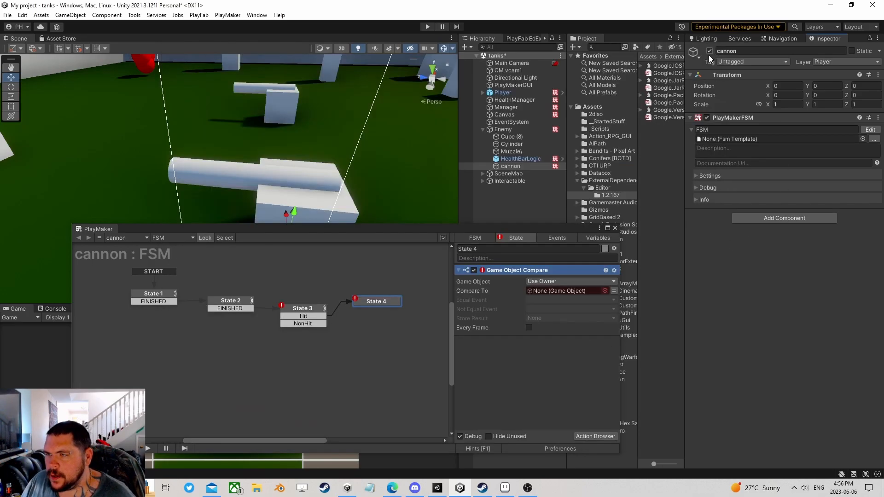
- Compare the ObjHit game object against the global player object
click(599, 282)
click(594, 300)
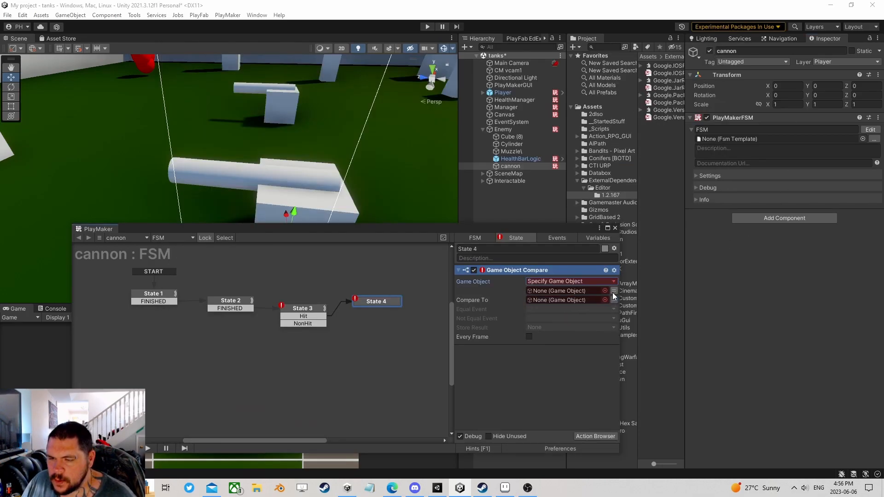
click(602, 291)
click(572, 309)
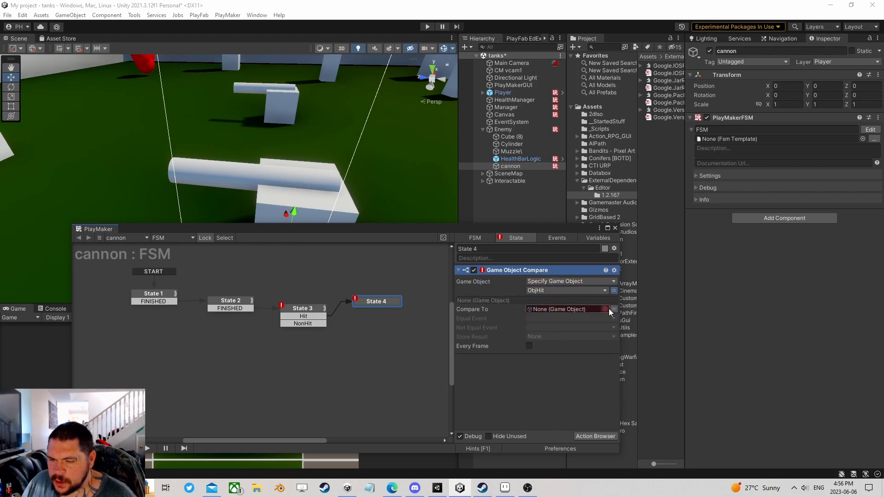
click(586, 310)
mouse_move(553, 339)
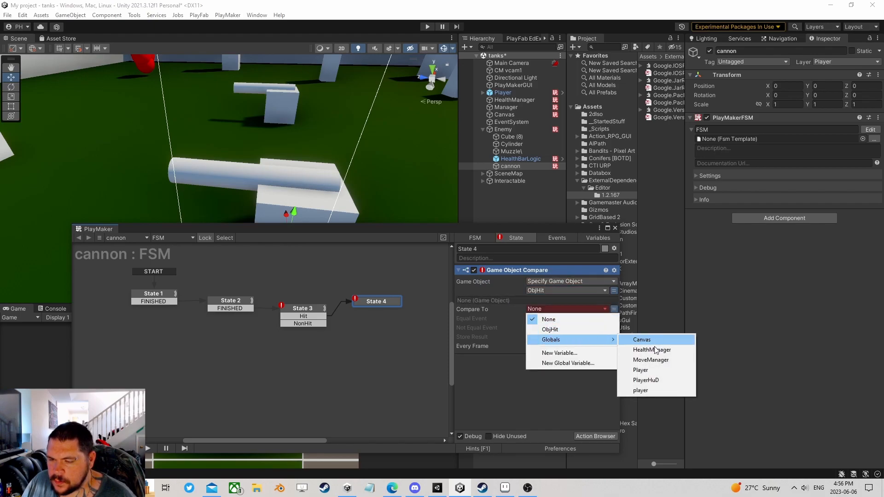
click(641, 391)
- Send new Shoot and Wait events on match and mismatch, adding both transitions
click(550, 330)
click(555, 413)
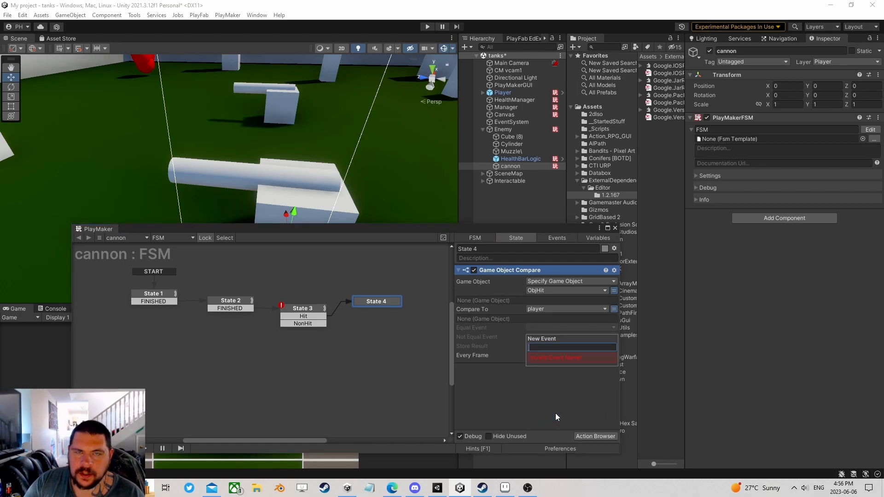
text(Shoot)
key(Return)
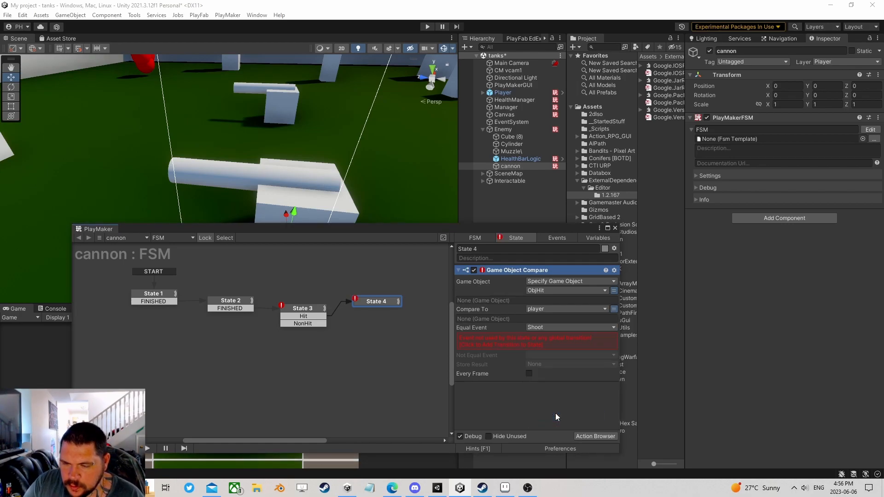
click(544, 343)
click(546, 337)
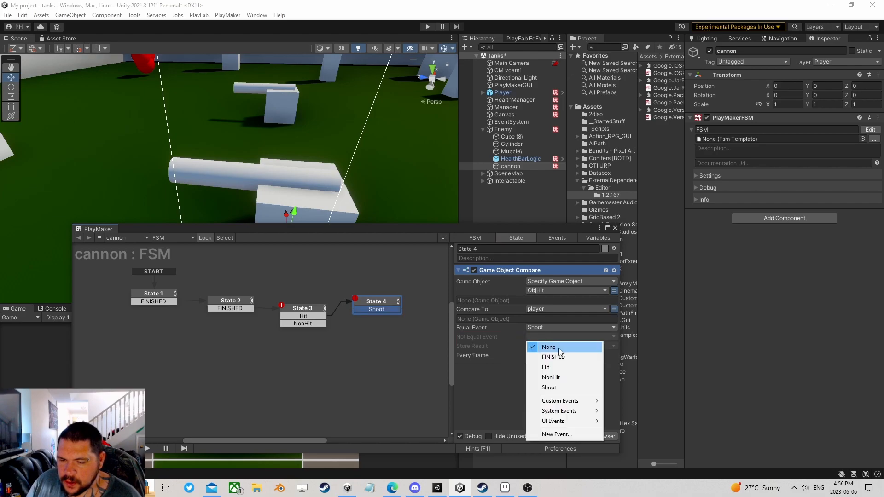
click(562, 435)
text(Wait)
key(Return)
click(529, 355)
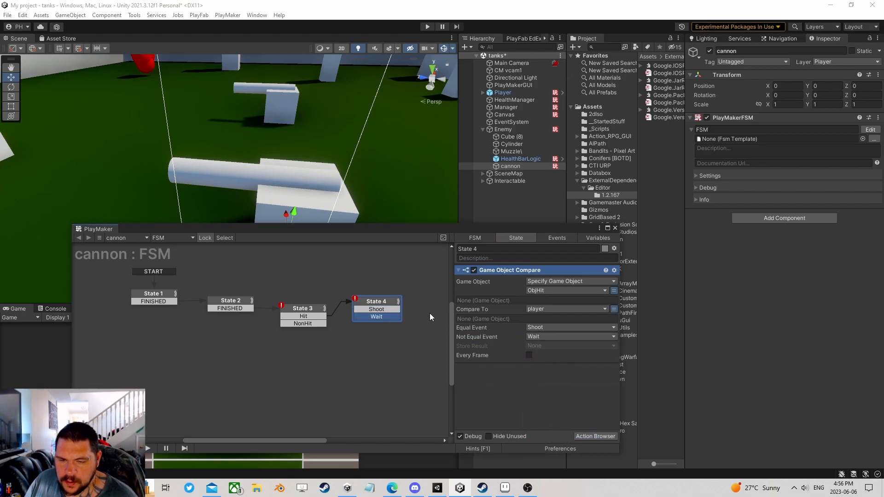
- Create State 5, link State 3's NonHit and State 4's Wait to it, and tidy the graph
click(304, 324)
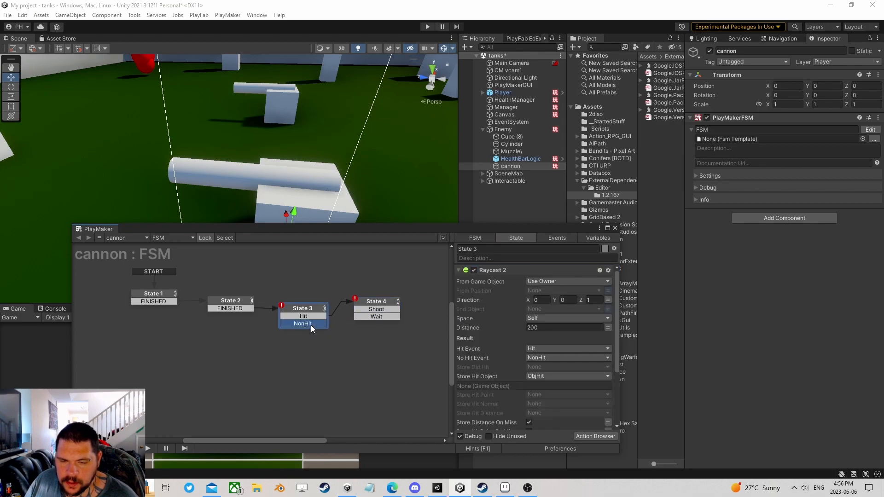
right_click(346, 346)
click(351, 347)
drag(317, 323, 358, 349)
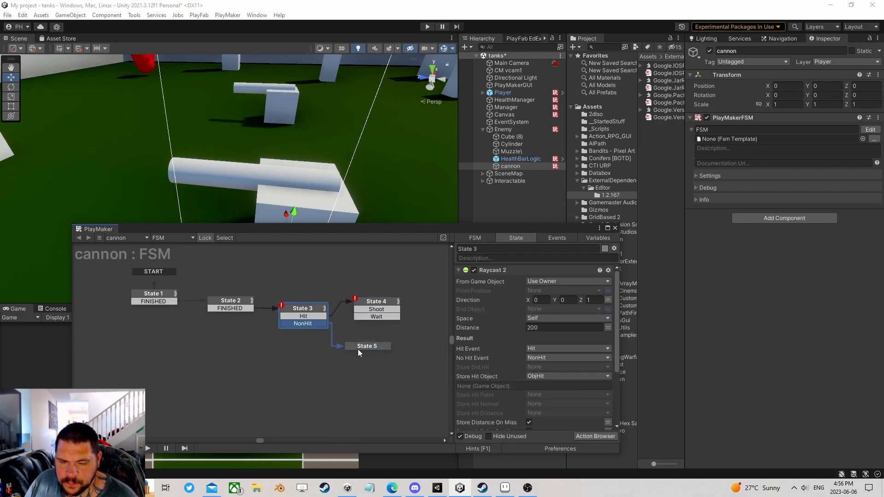
drag(377, 317, 366, 345)
drag(366, 345, 290, 355)
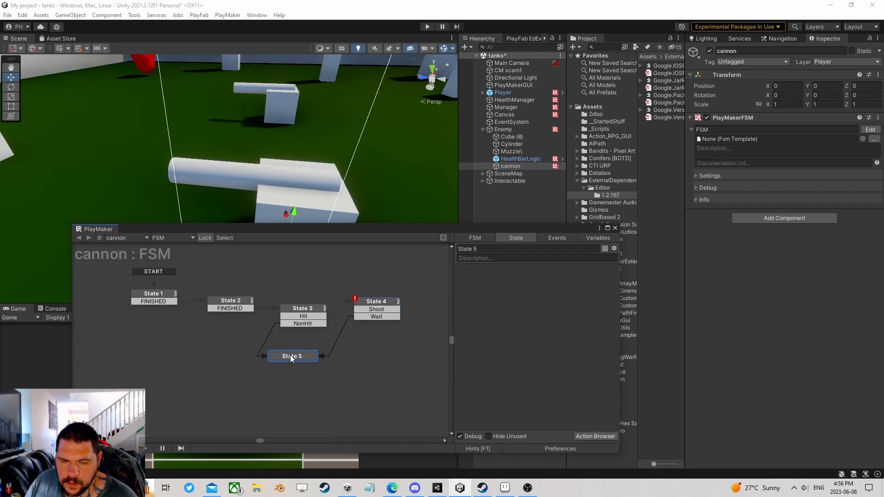
click(310, 307)
drag(311, 308, 311, 299)
drag(377, 310, 371, 299)
middle_drag(383, 335, 341, 335)
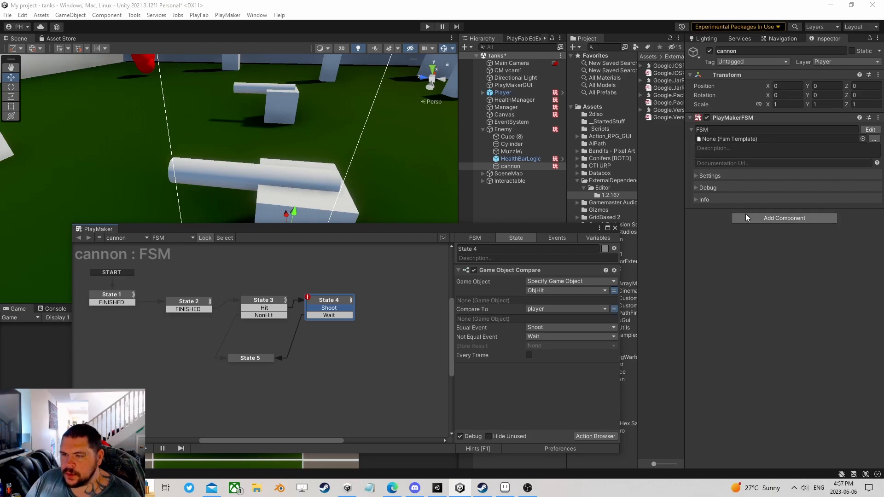
click(769, 219)
- Add a second PlayMaker FSM named Shooting and drag State 4's Shoot to a new State 6
click(752, 259)
click(716, 222)
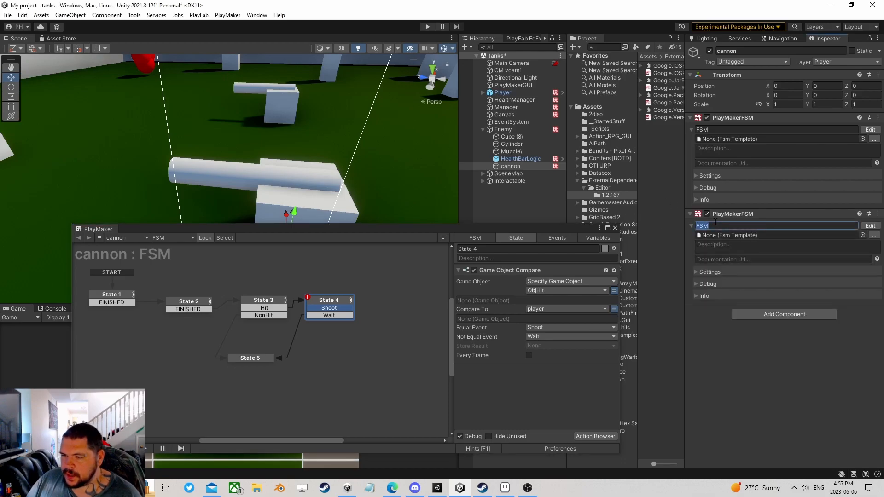
text(Shooting)
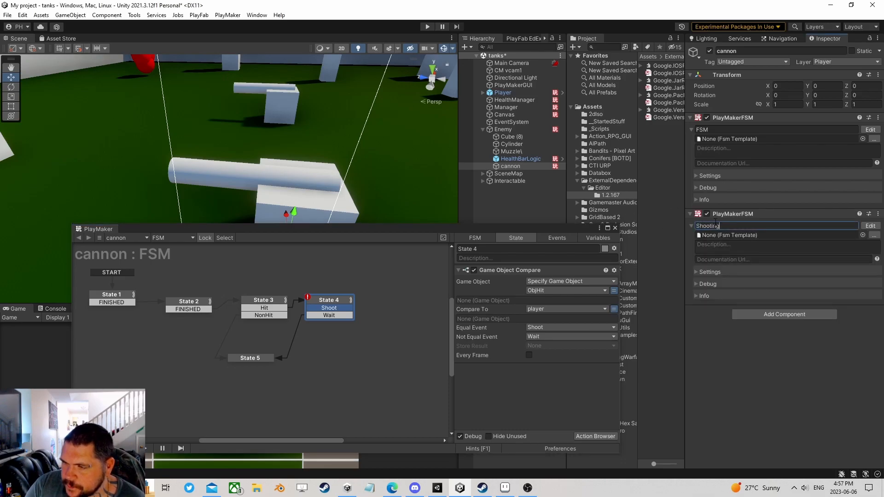
key(Return)
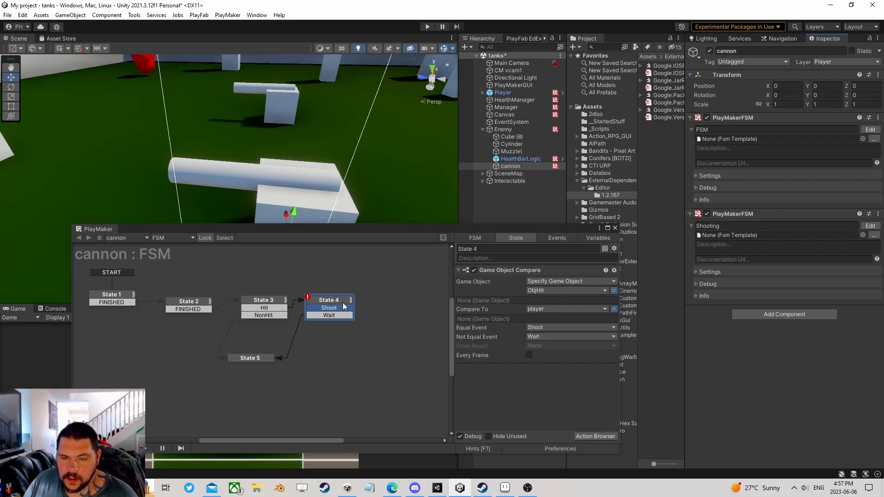
drag(338, 306, 382, 306)
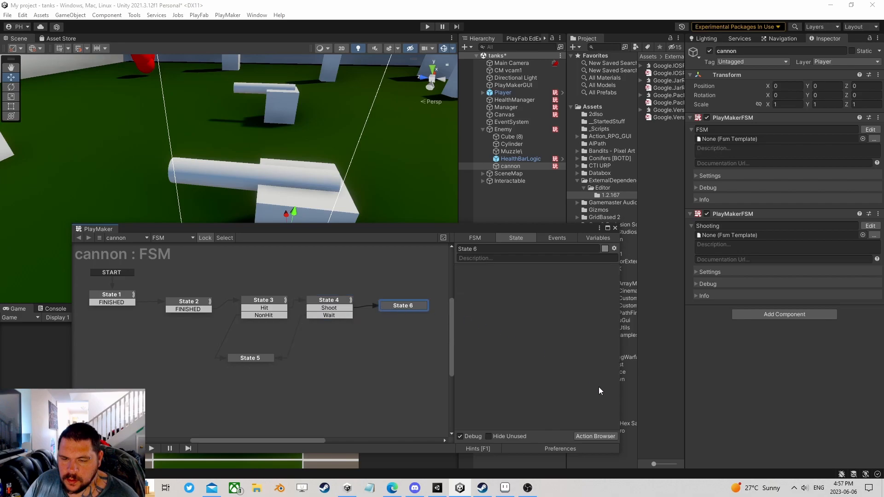
- Give State 6 a Set Bool Value action using a new CanShoot variable
click(595, 436)
text(set bool)
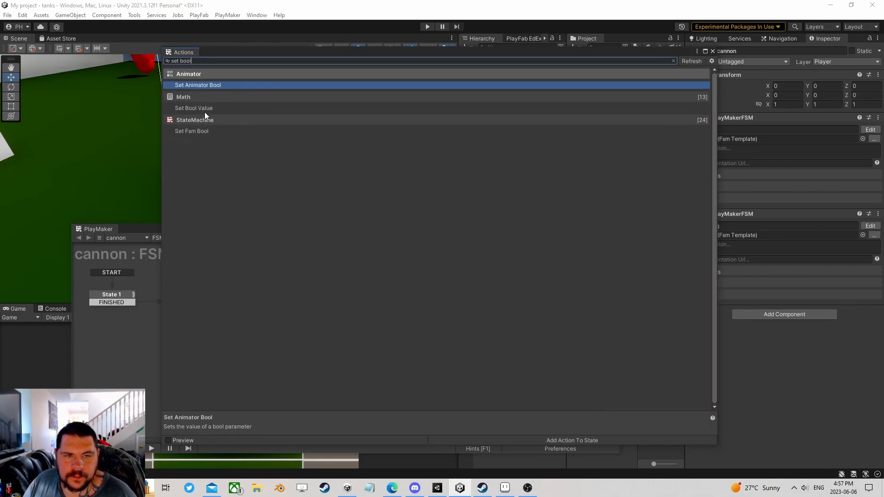
double_click(204, 112)
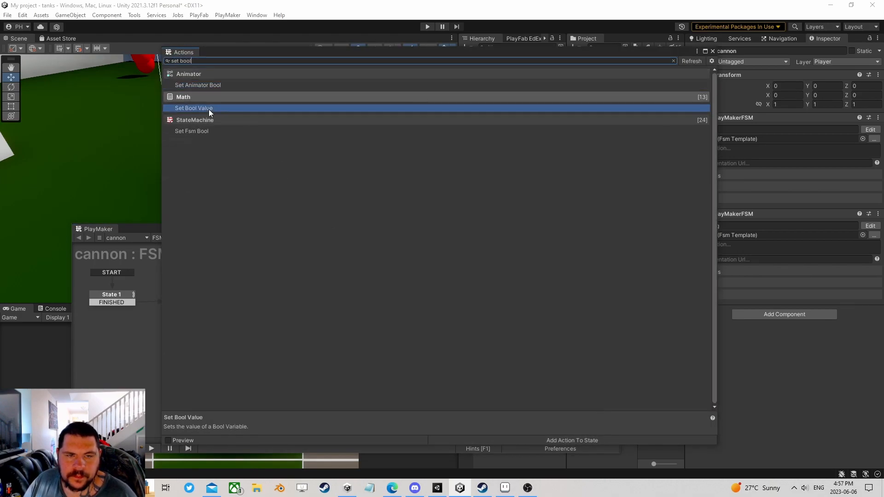
click(713, 52)
click(539, 282)
click(562, 310)
text(CanShoot)
click(562, 310)
- Add a FINISHED transition to State 6 and link it back to State 2
ctrl+click(402, 306)
drag(401, 312, 243, 297)
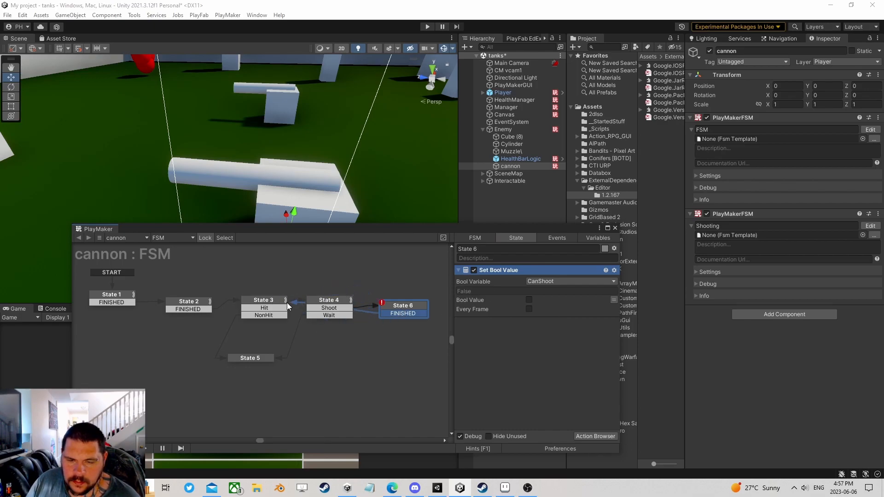
click(247, 304)
click(197, 306)
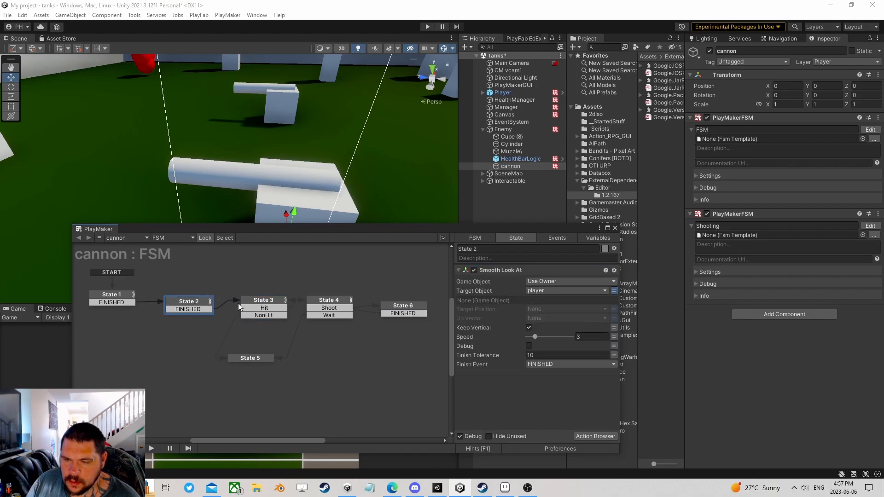
drag(397, 312, 195, 303)
click(195, 303)
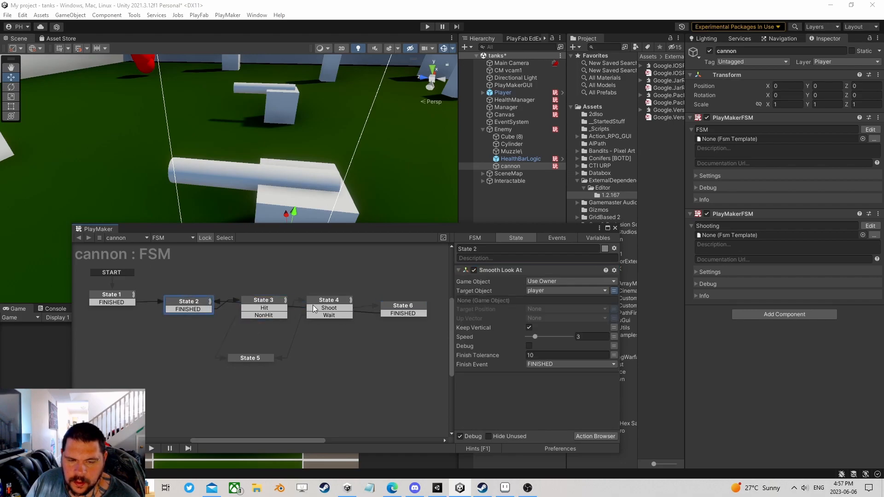
click(401, 307)
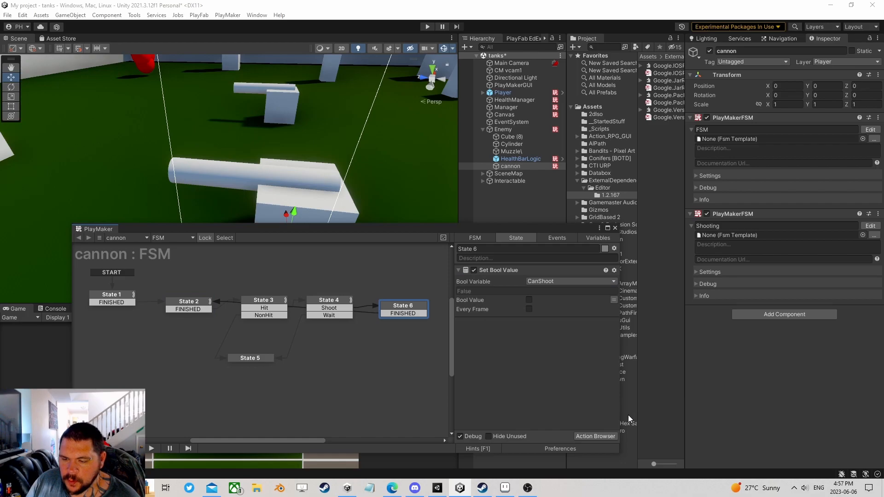
- Add a Next Frame Event to State 6 that sends FINISHED
click(594, 436)
text(nex)
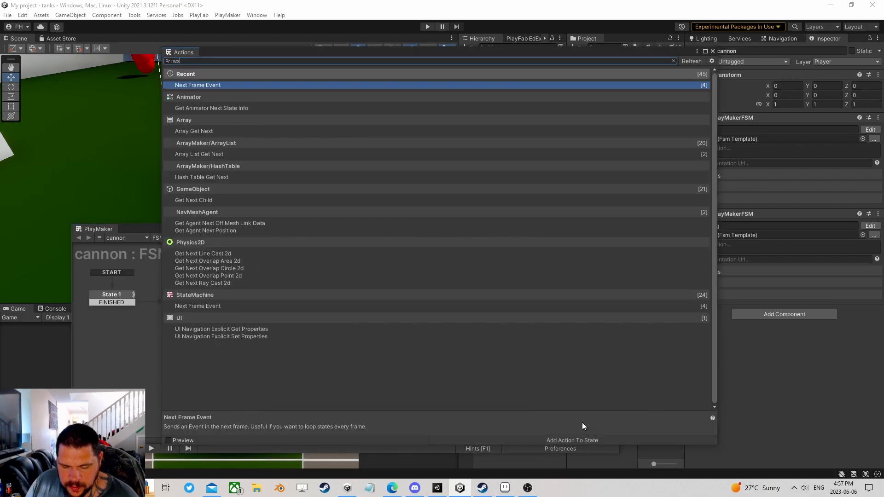
text(t fra)
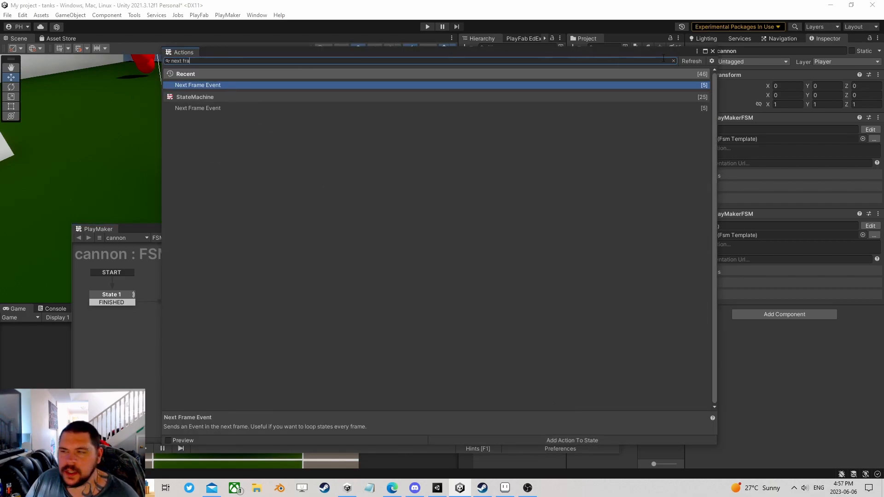
key(Return)
click(559, 332)
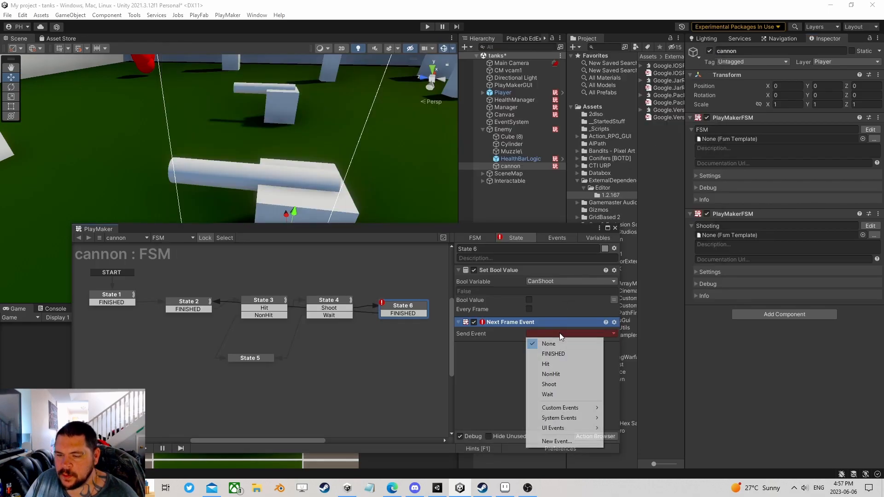
click(566, 354)
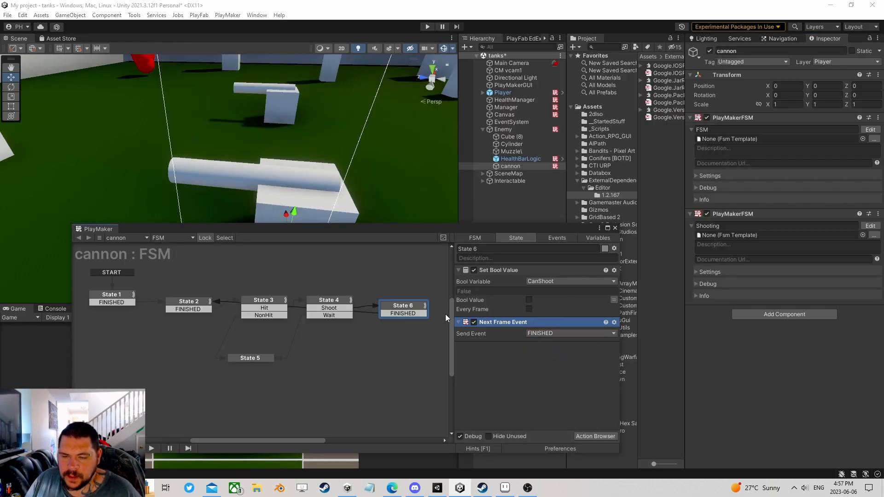
click(497, 271)
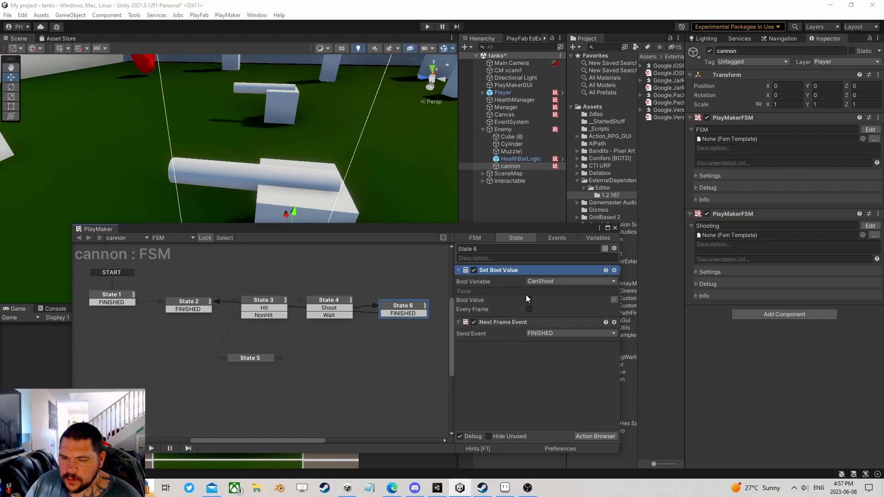
- Duplicate State 6 as State 7 and route State 4's Wait event to it
right_click(401, 305)
click(419, 358)
right_click(289, 346)
click(314, 360)
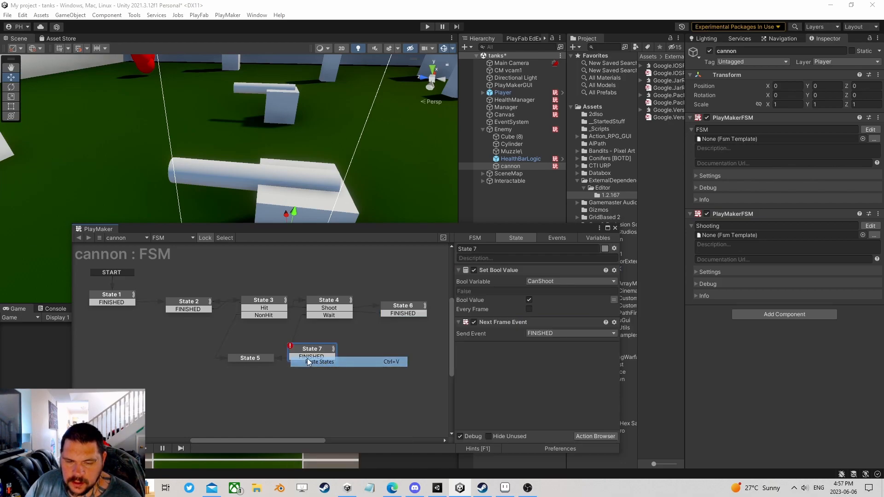
click(271, 316)
drag(327, 316, 309, 355)
click(311, 355)
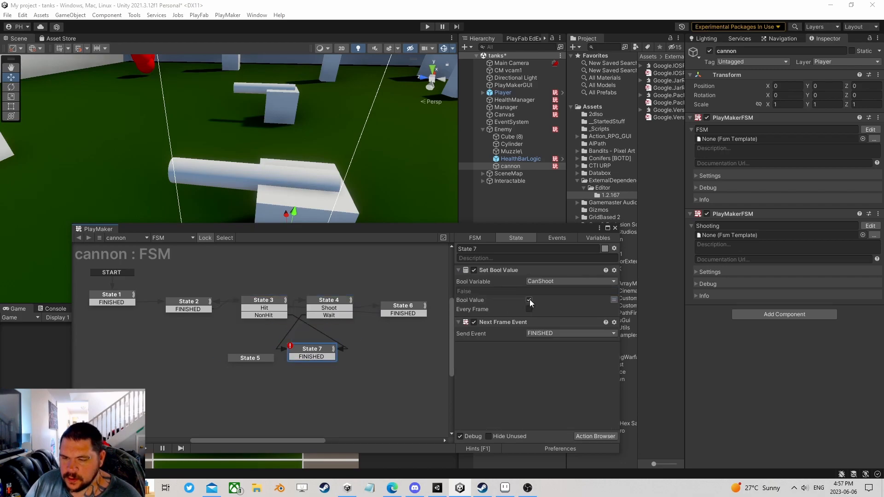
- Delete State 5, link State 7's FINISHED to State 2, and tidy the layout
click(247, 360)
key(Delete)
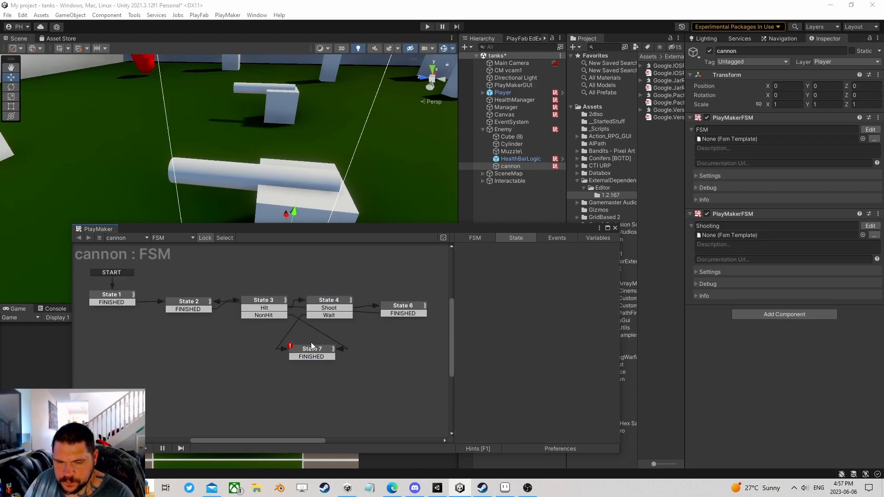
drag(317, 356, 201, 309)
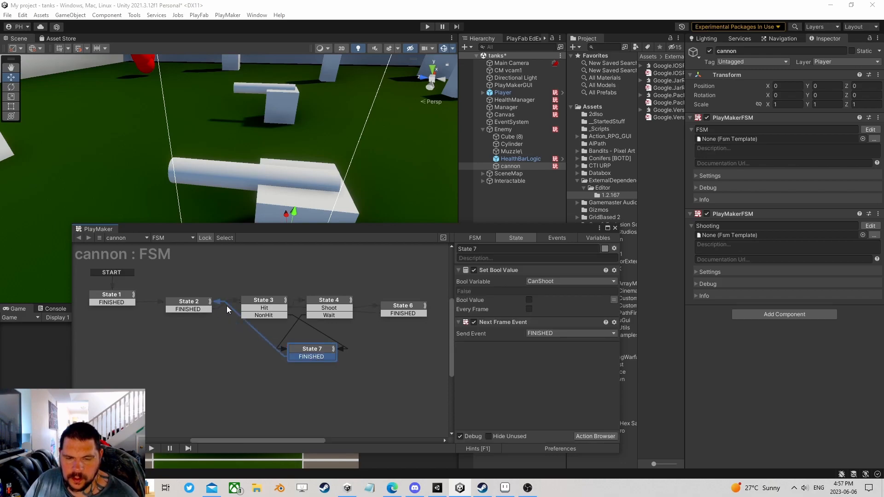
drag(312, 350, 333, 333)
drag(404, 307, 397, 304)
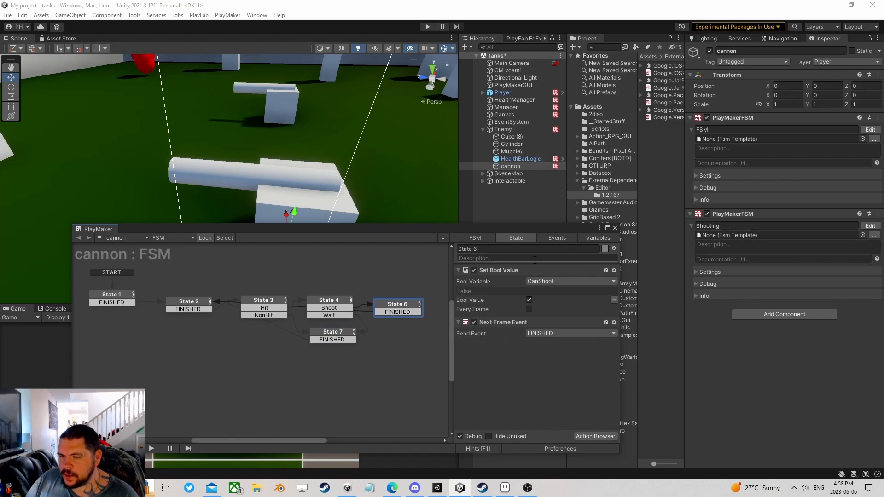
click(615, 228)
- Add a Get Fsm Bool action to the Shooting FSM's State 1
click(870, 227)
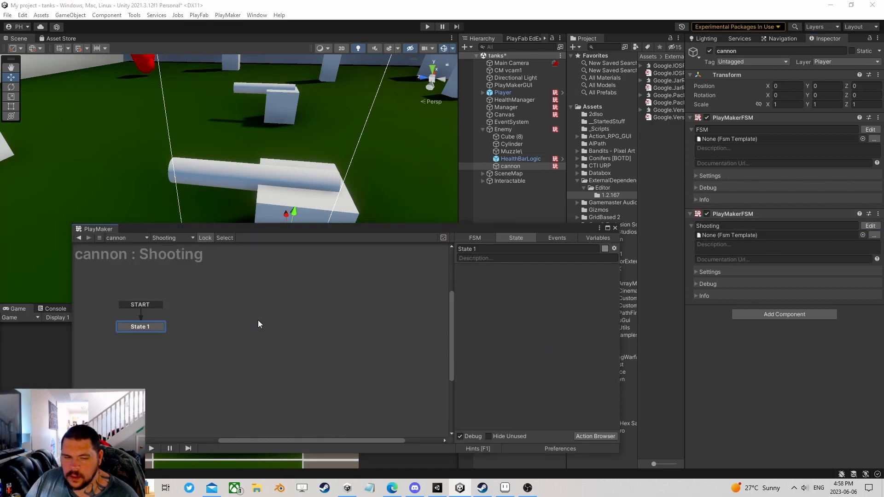
click(593, 435)
text(get f)
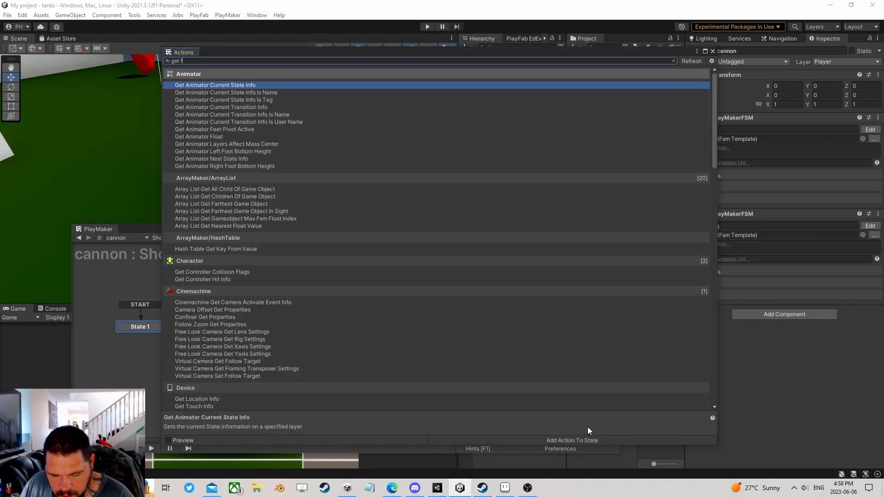
text(sm bool)
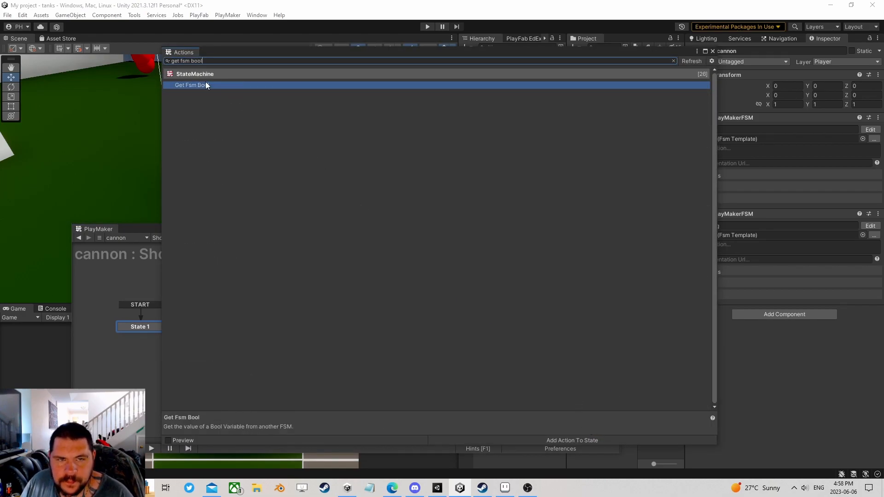
double_click(205, 83)
click(712, 51)
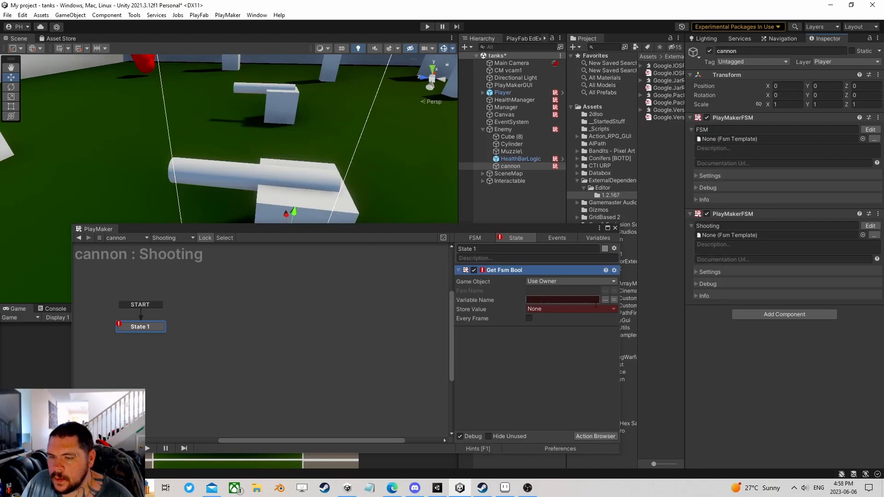
- Read CanShoot from the main FSM every frame into a new CanShoot variable
click(606, 291)
click(611, 308)
click(605, 300)
click(627, 308)
click(571, 309)
click(558, 331)
text(CanShoot)
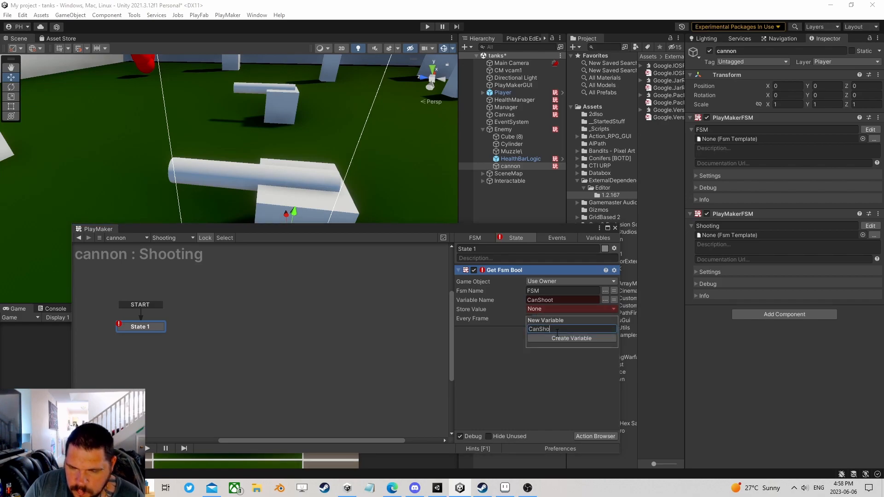
click(556, 337)
click(529, 328)
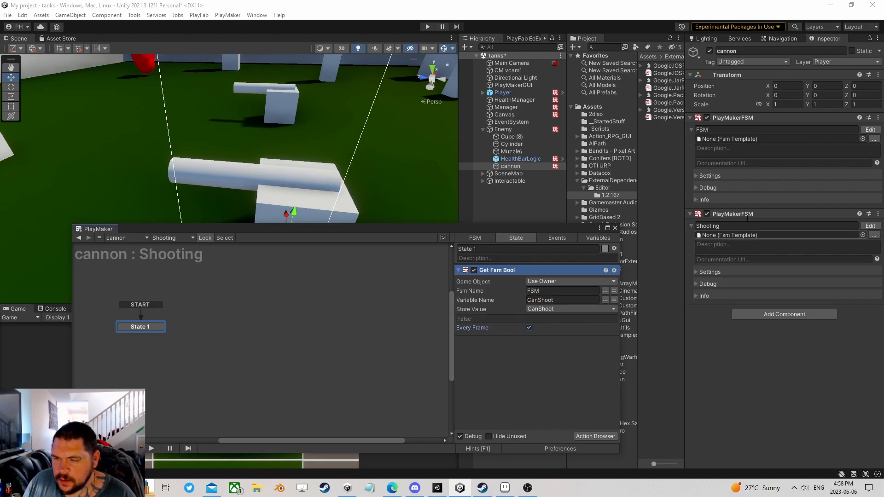
- Add a Bool Test action below Get Fsm Bool
click(591, 436)
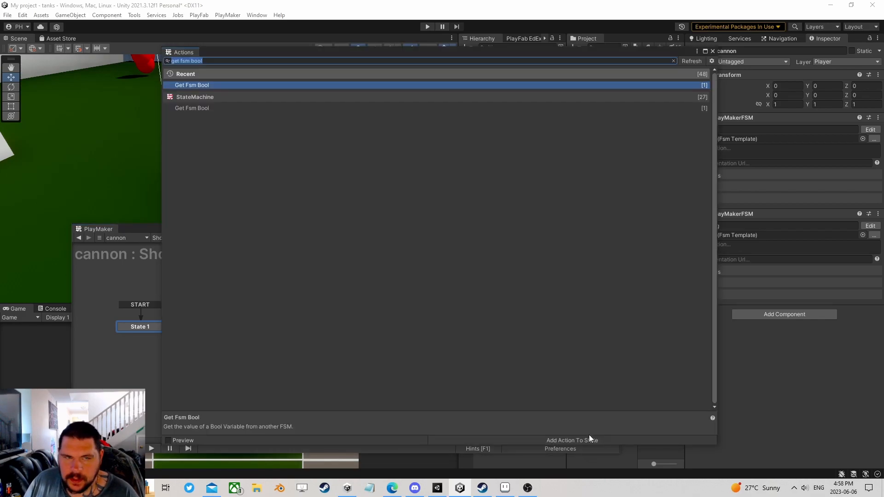
text(bool test)
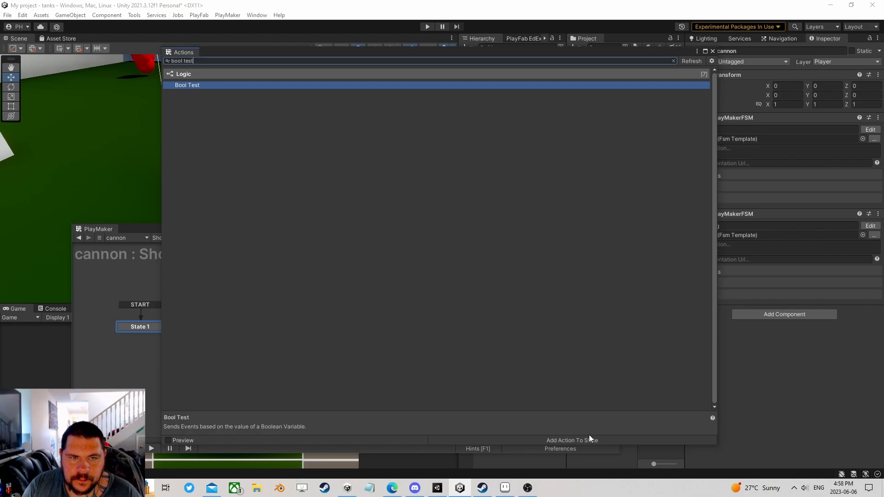
click(590, 437)
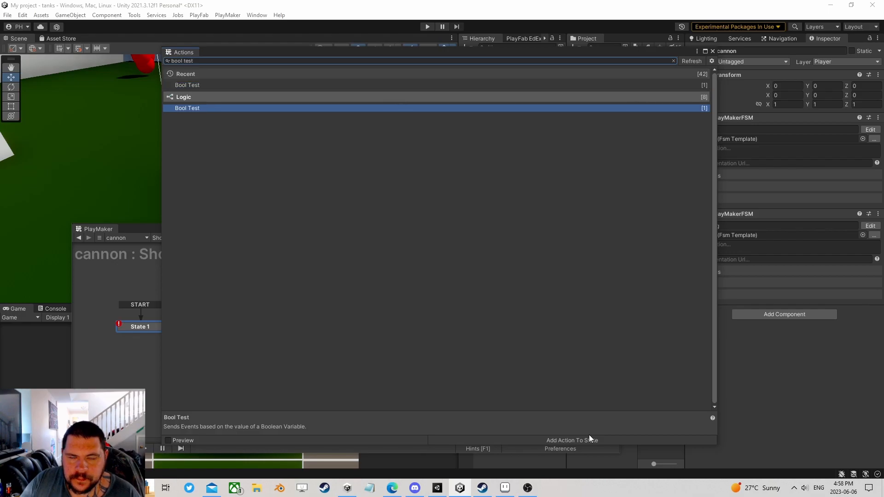
click(712, 52)
drag(494, 274, 518, 394)
- Test CanShoot and send a new Shoot event when true, adding the Shoot transition
click(552, 353)
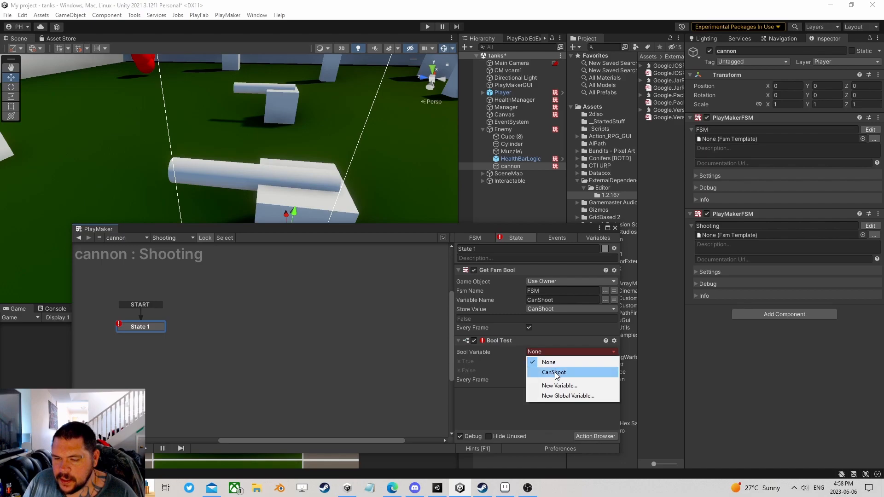
click(547, 371)
click(548, 371)
click(548, 425)
text(Shoot)
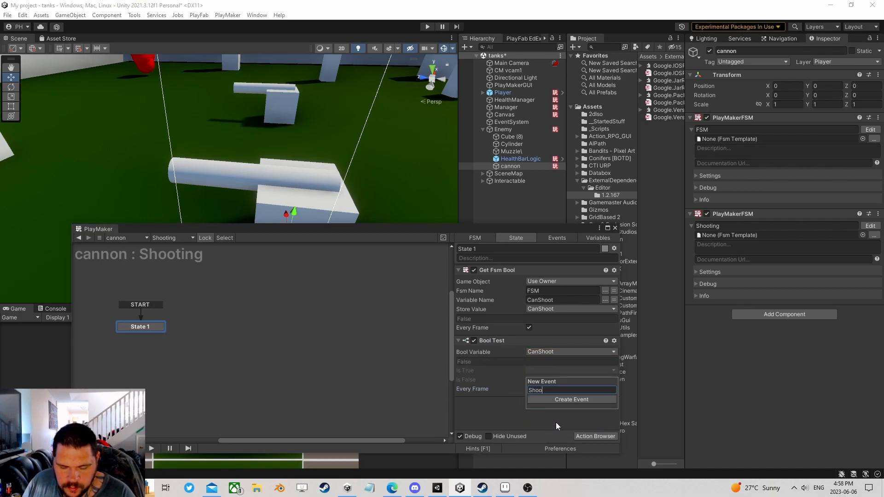
key(Return)
click(518, 385)
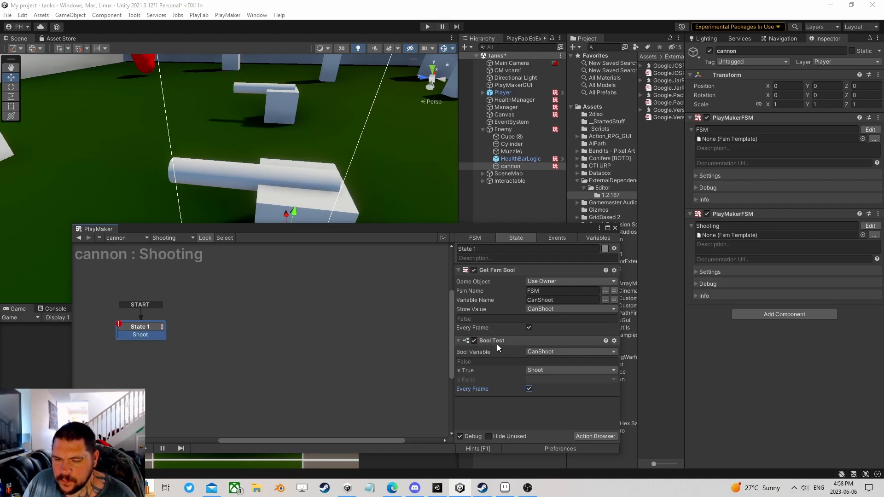
- Duplicate State 1 as State 2 and route the Shoot transition into it
right_click(149, 327)
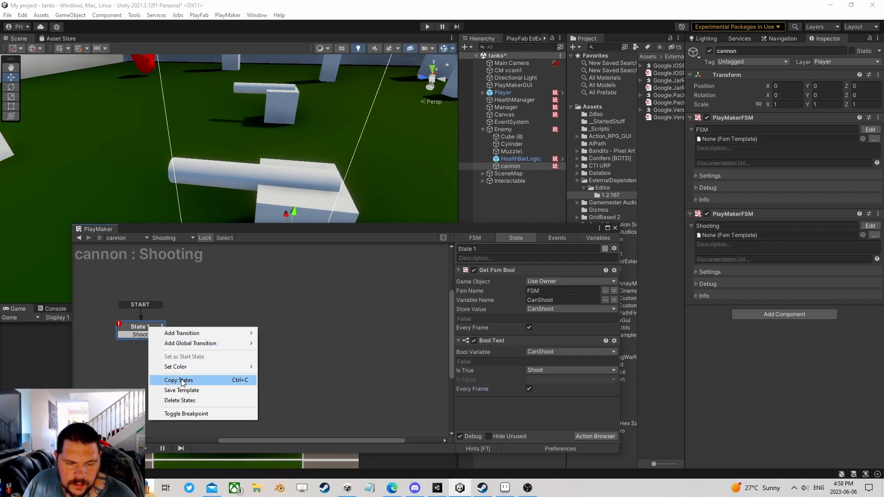
click(179, 379)
right_click(196, 325)
click(216, 340)
drag(147, 333, 218, 330)
- Make State 2 send a new StopShooting event back to State 1, removing its Shoot transition
click(550, 371)
click(548, 380)
click(540, 380)
click(557, 447)
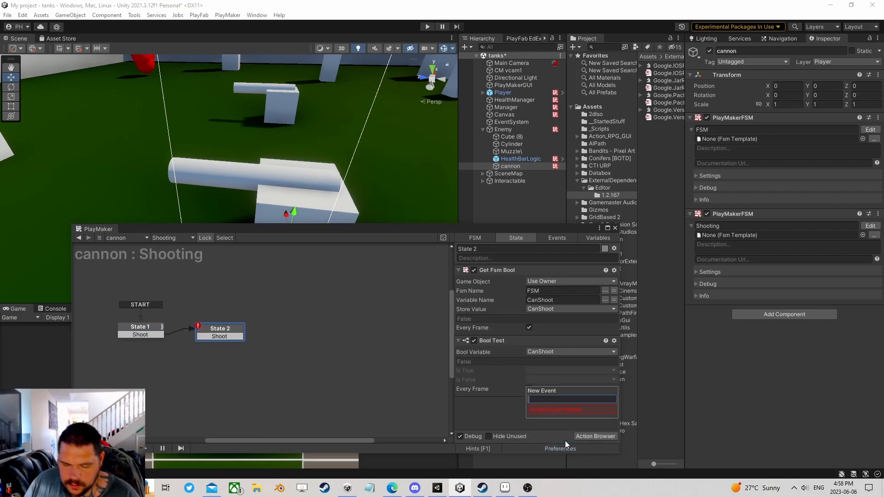
text(StopShooting)
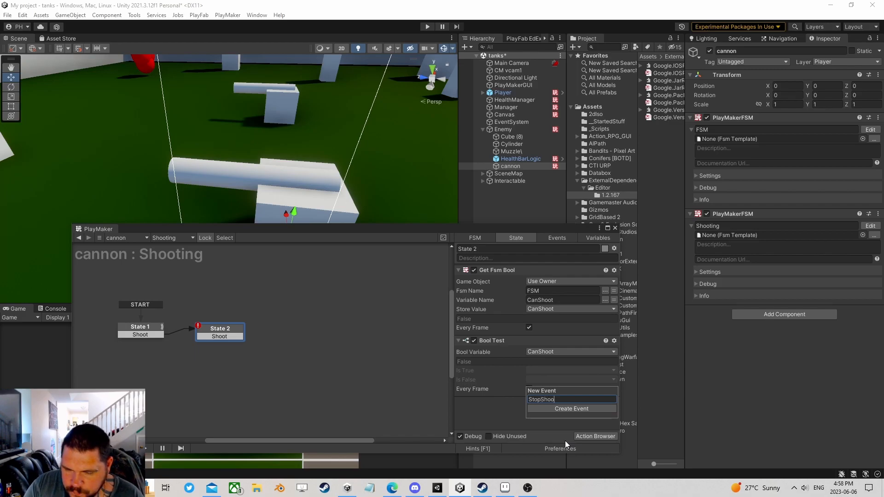
key(Return)
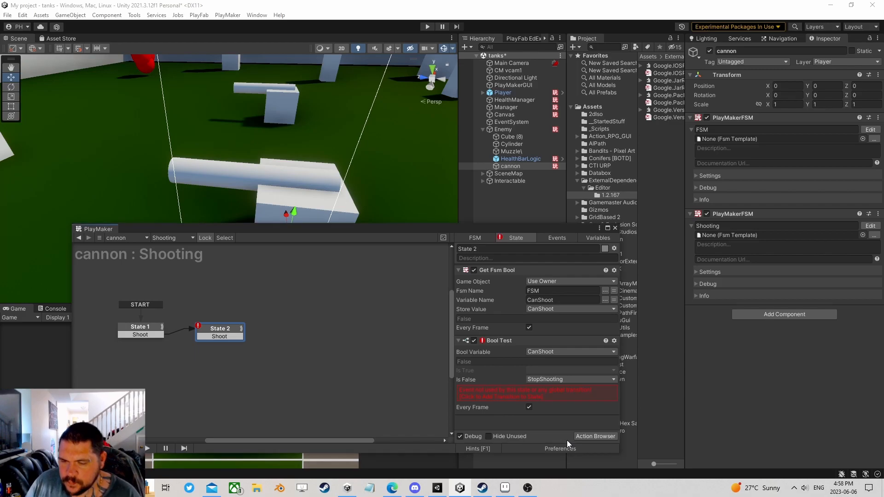
click(518, 393)
drag(230, 343, 155, 329)
right_click(205, 338)
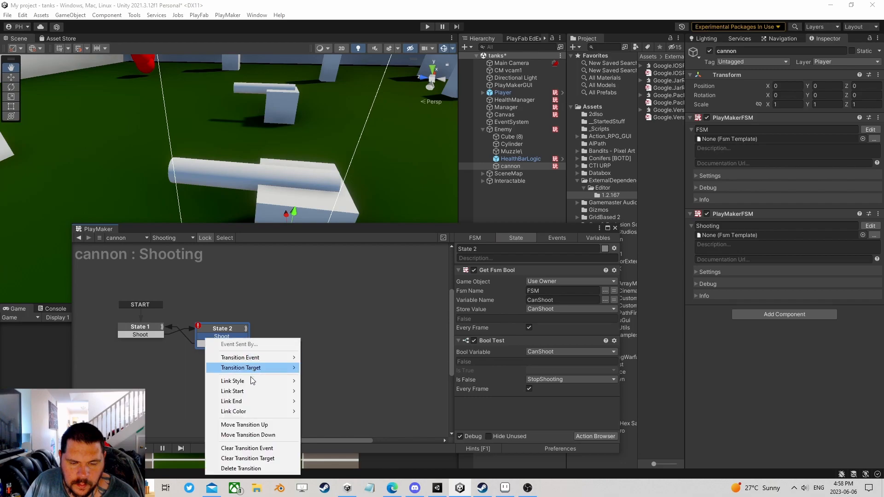
click(249, 469)
- Add a Float Add to State 2 adding 1 per second, every frame, to a new Rate variable
click(597, 437)
text(float)
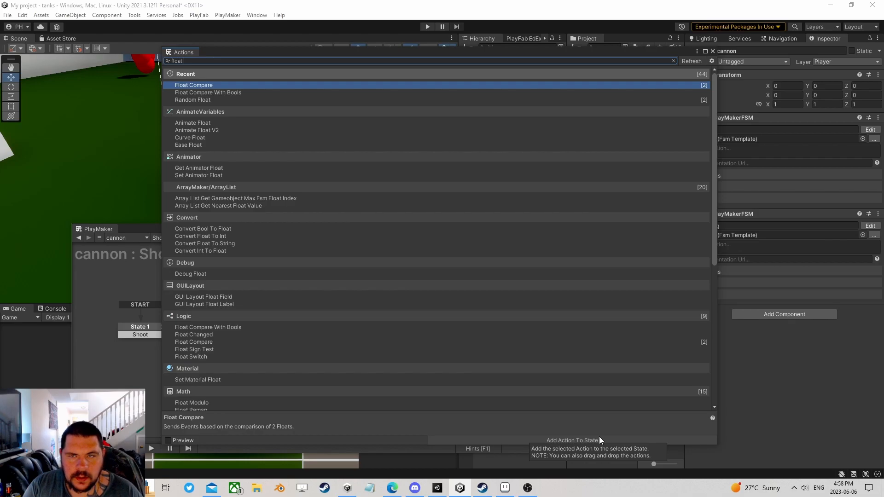
text( ad)
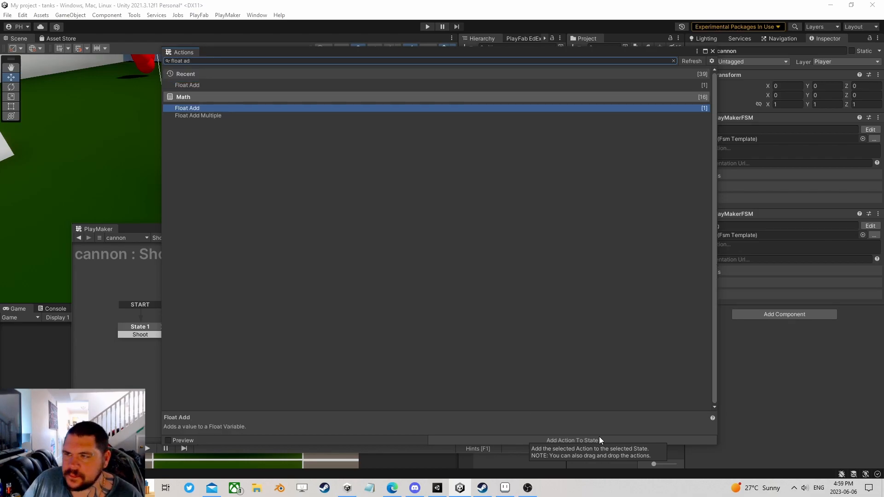
click(714, 52)
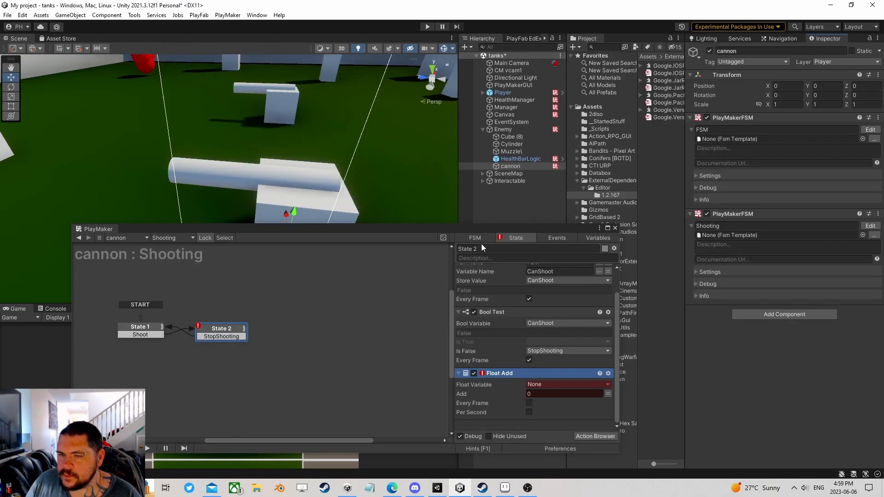
click(548, 385)
click(552, 408)
text(Tim)
key(BackSpace)
key(BackSpace)
key(BackSpace)
text(Rate)
key(Return)
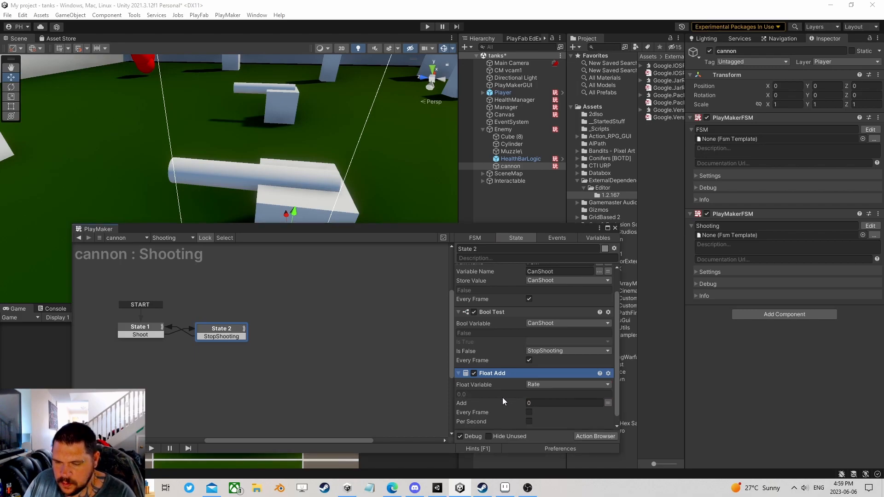
click(537, 402)
text(1)
click(529, 412)
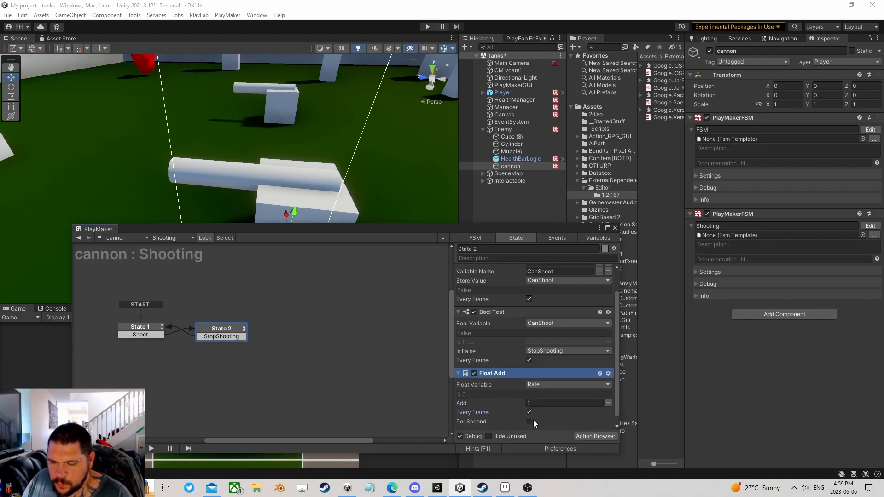
click(529, 422)
scroll(502, 423, down, 1)
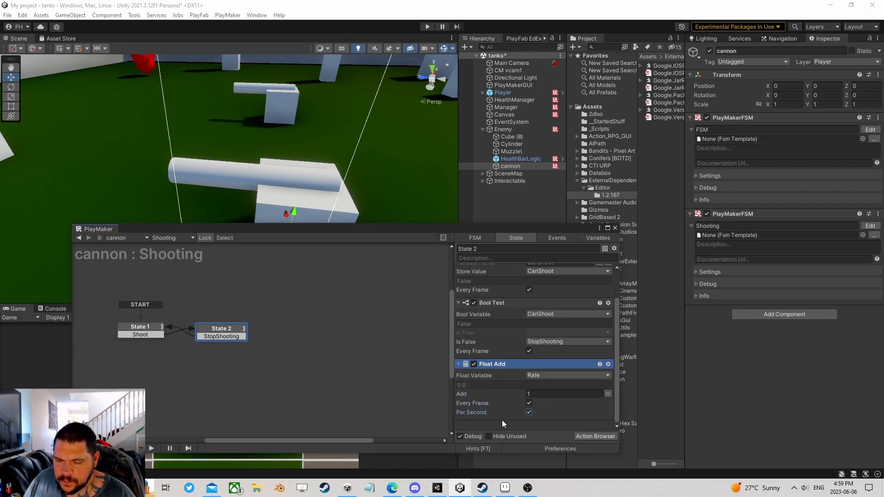
- Add a Float Compare below Float Add that compares Rate against 1
click(593, 436)
text(Float )
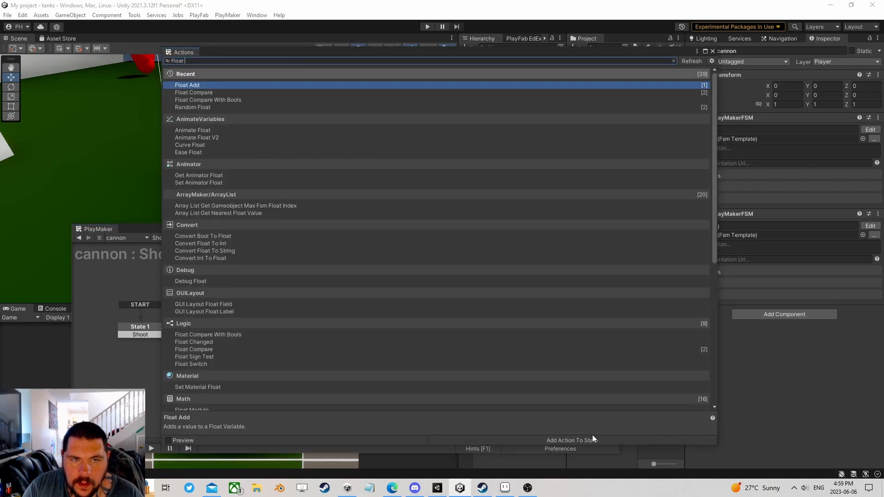
text(com)
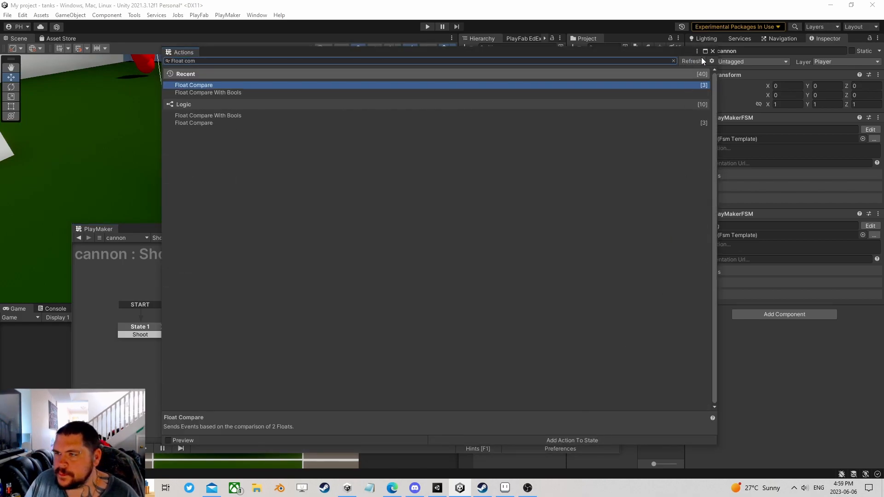
click(712, 50)
click(608, 375)
click(576, 394)
scroll(553, 366, down, 3)
scroll(553, 366, up, 2)
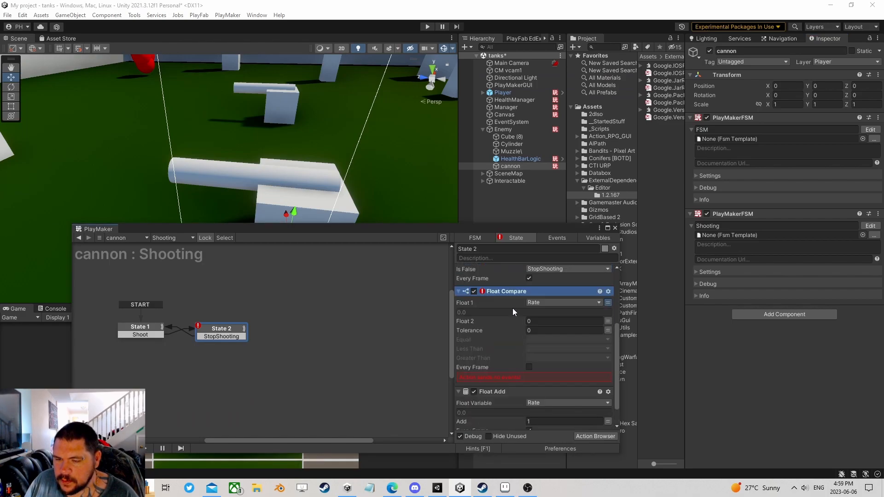
right_click(497, 318)
click(540, 264)
scroll(540, 313, down, 1)
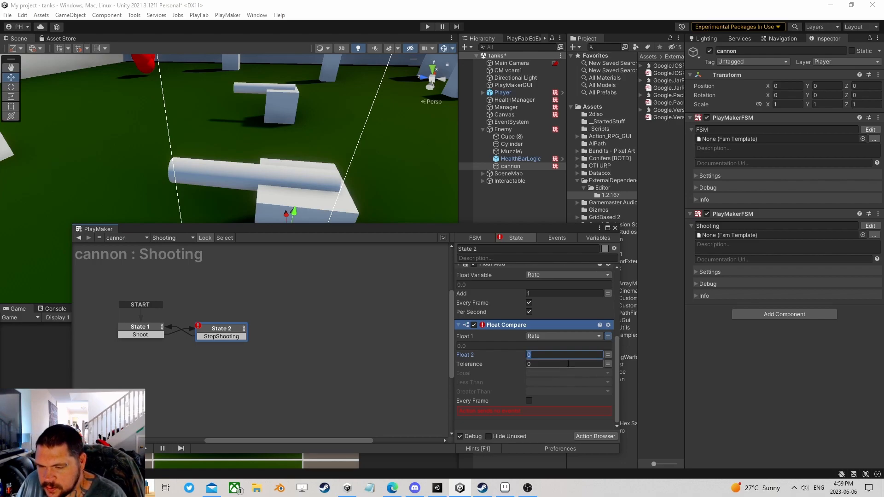
click(529, 400)
- Fire a new SendBullet event when Rate is greater, with a matching State 2 transition
click(542, 392)
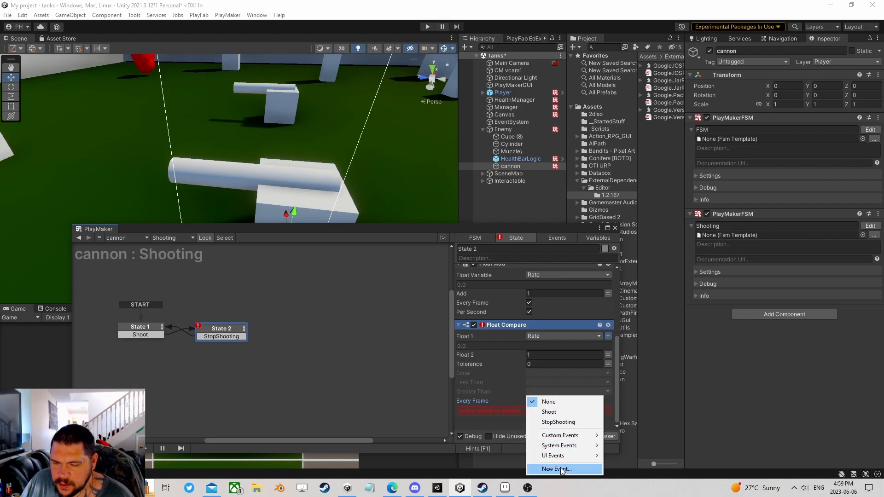
click(557, 469)
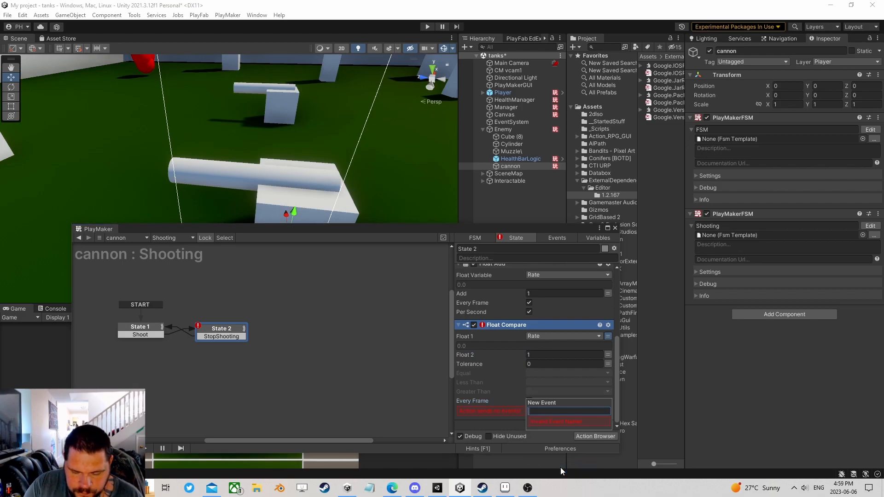
text(S)
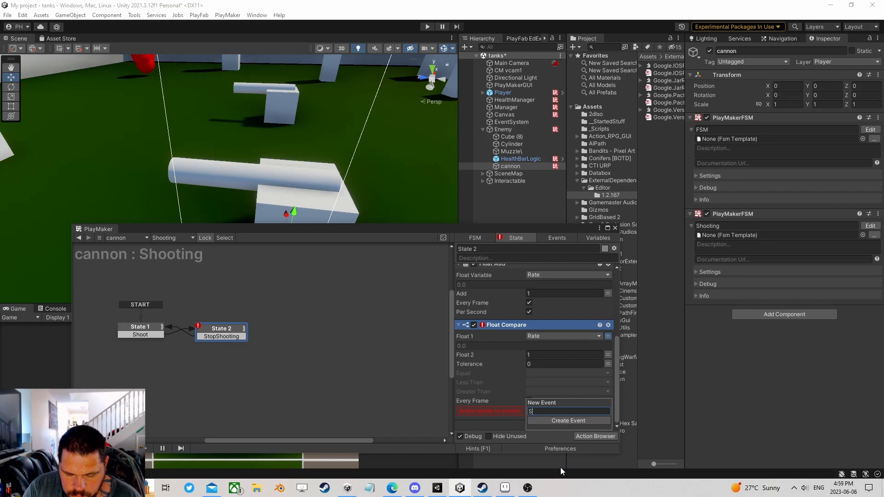
text(endBullet)
key(Return)
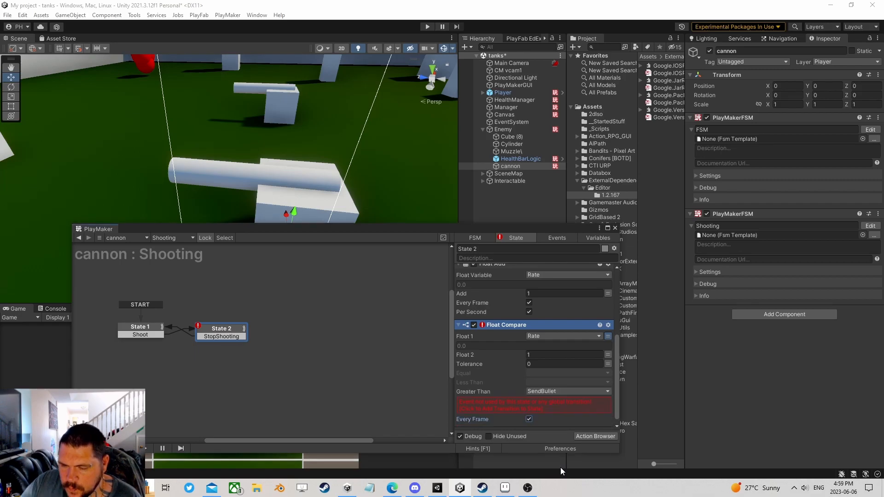
click(507, 408)
- Create State 3 from the SendBullet transition and reset Rate to 0 with Set Float Value
drag(247, 345, 274, 340)
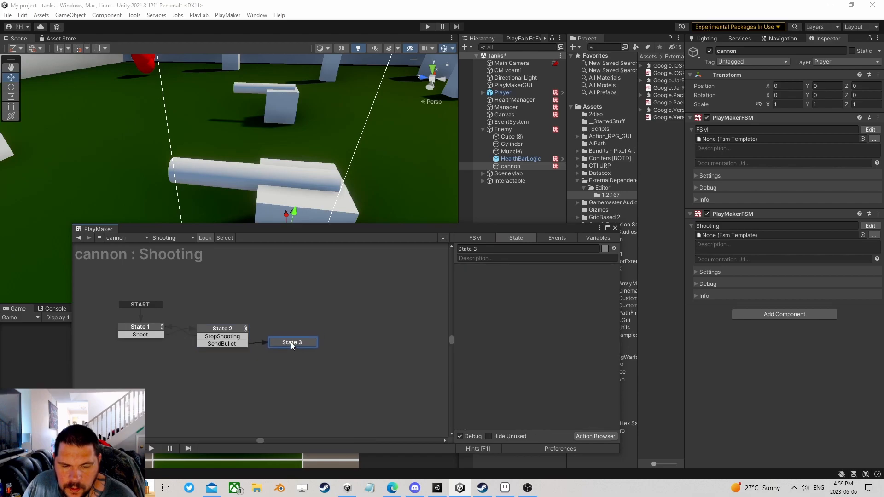
click(593, 436)
text(sen)
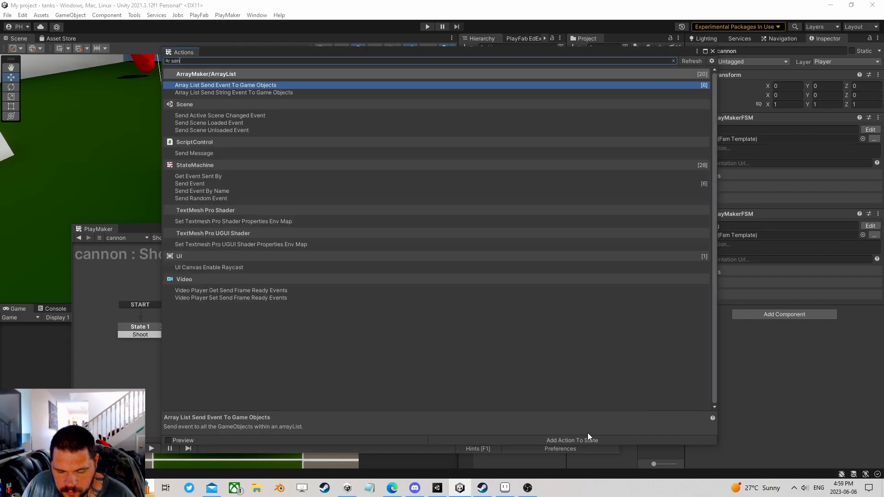
key(BackSpace)
text(t )
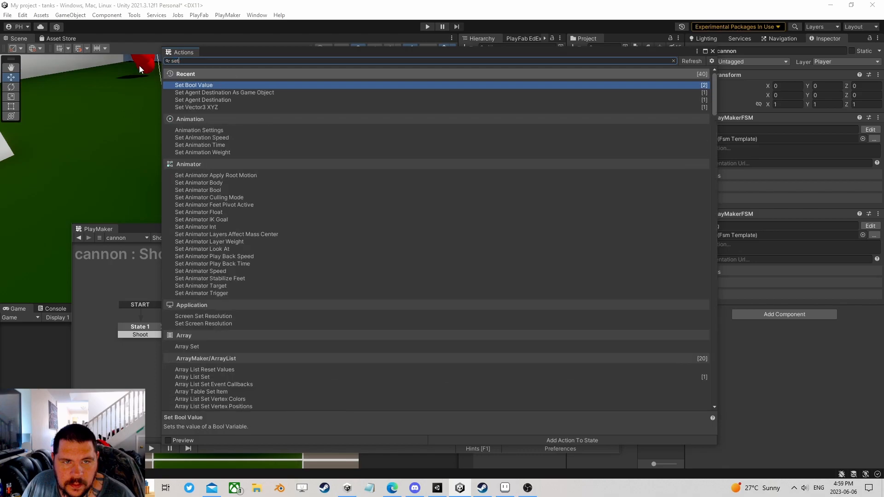
text(f)
key(BackSpace)
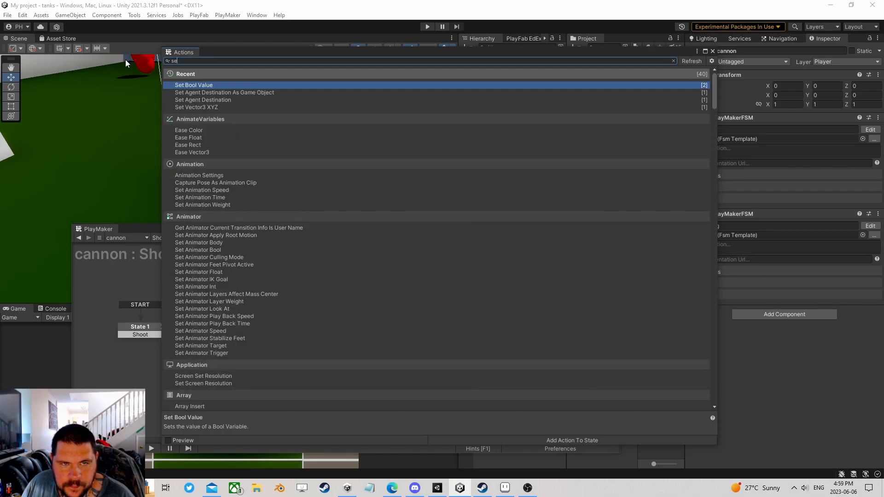
text(flo)
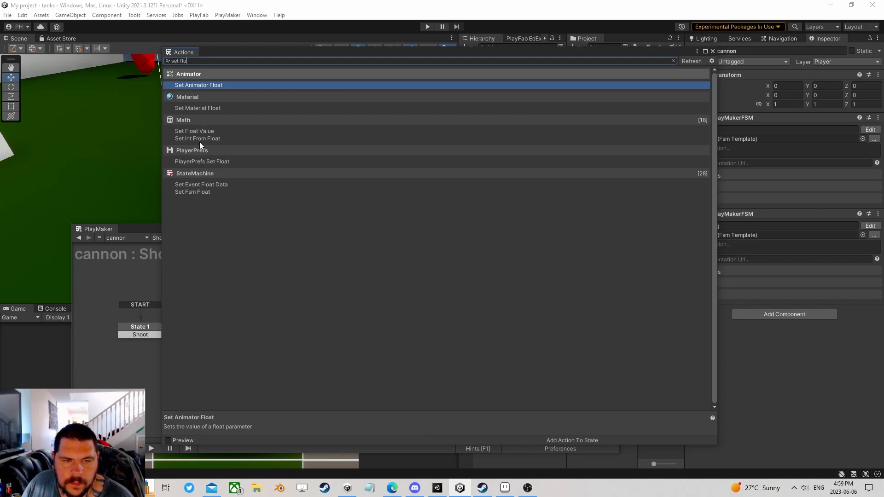
click(198, 131)
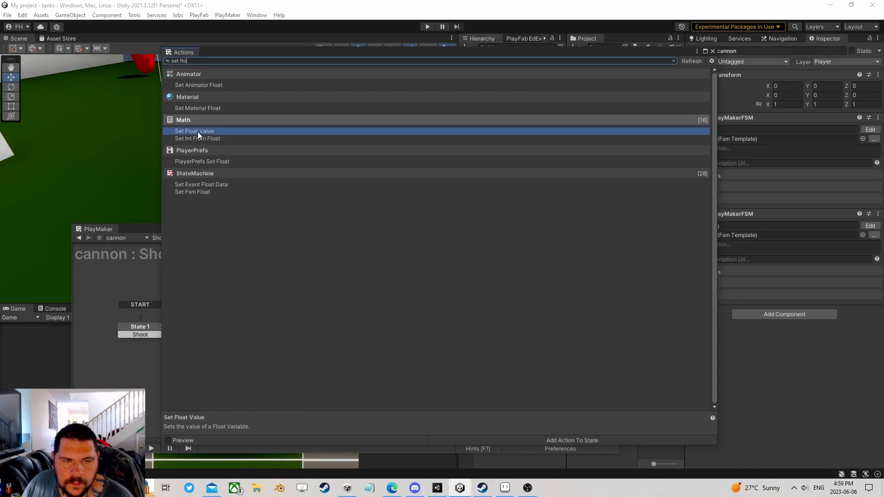
click(712, 51)
click(542, 281)
click(571, 297)
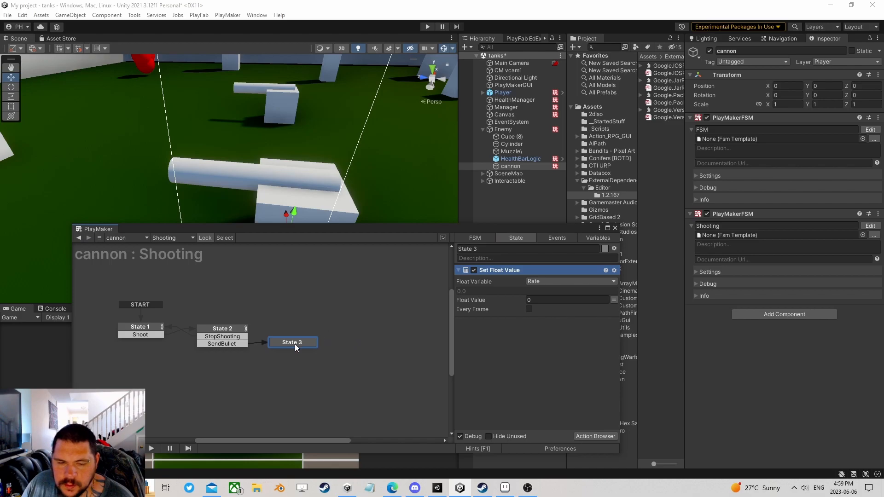
- Add Transform Direction on cannon with local Z 100, storing the result in a new Dire variable
click(596, 437)
text(transfor)
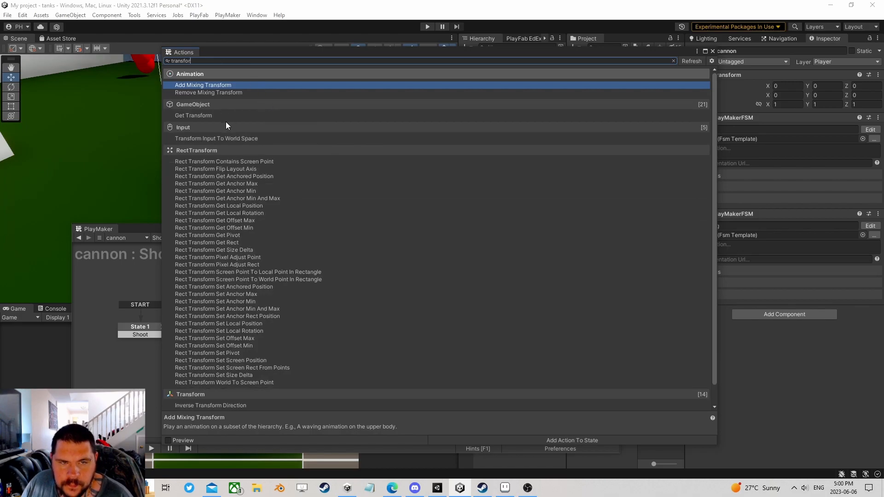
text(m )
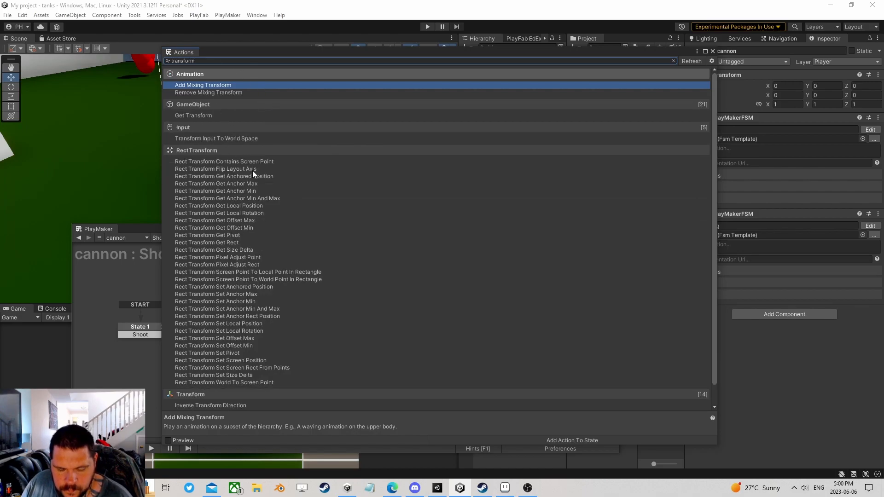
text(d)
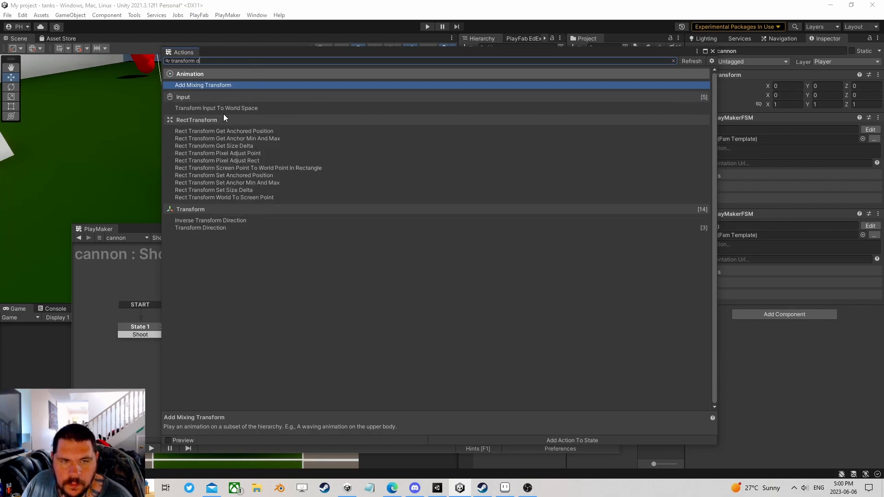
double_click(219, 227)
click(712, 51)
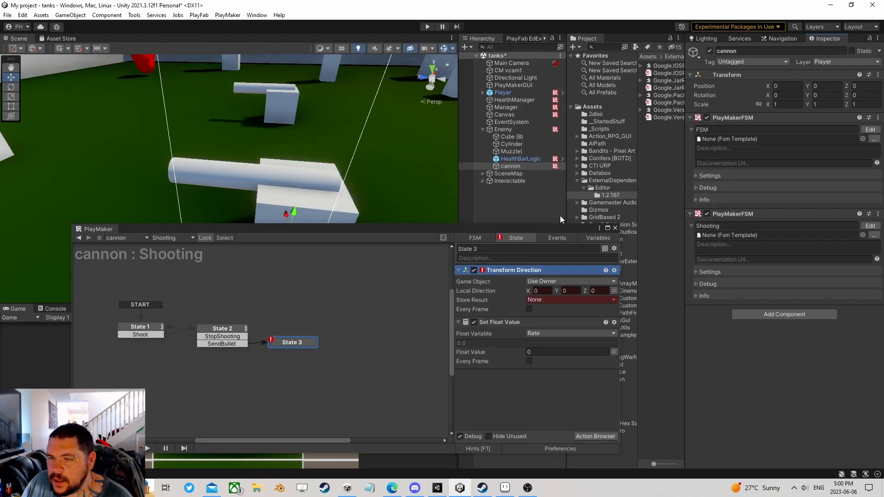
click(557, 282)
click(567, 300)
drag(507, 159, 569, 291)
click(593, 300)
click(558, 309)
click(565, 330)
text(Dire)
key(Return)
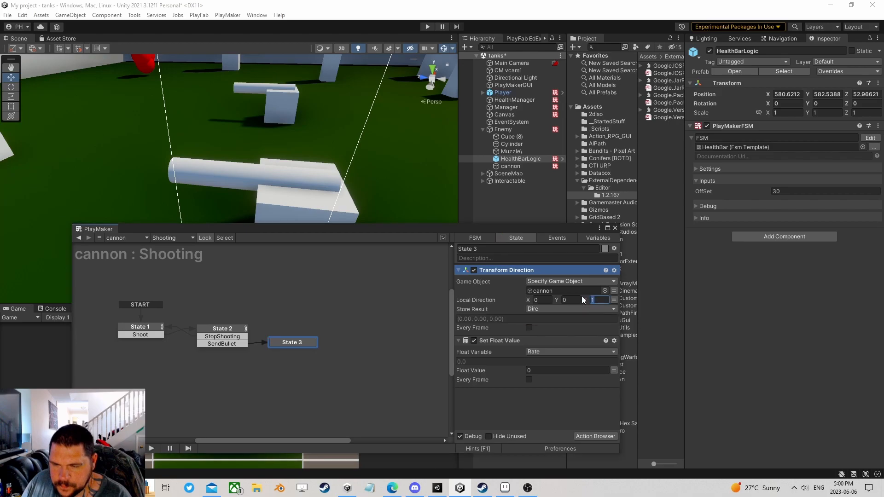
text(100)
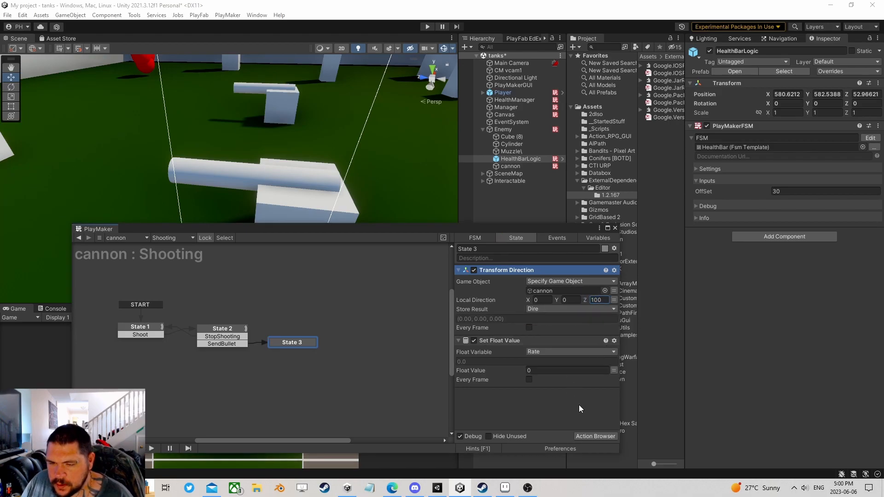
click(602, 435)
text(pool)
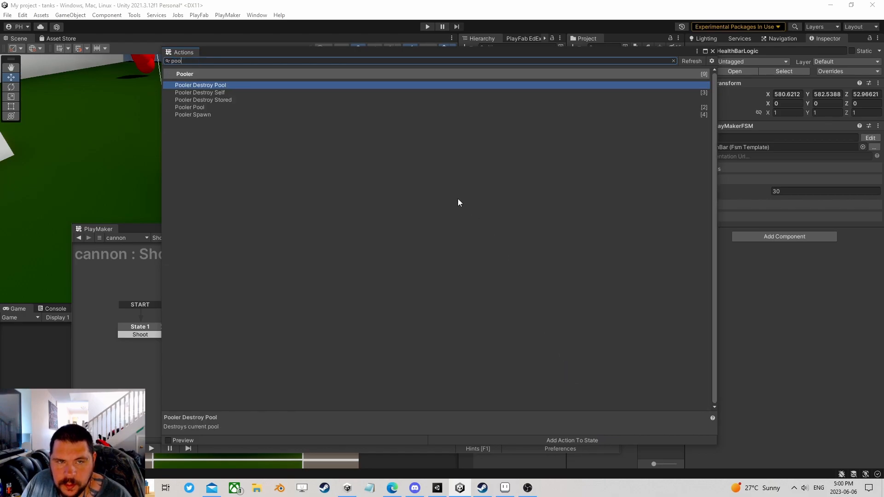
- Add a Pooler Spawn at the end using the Bullet pool at Muzzle\, stored in new variable Bullet
double_click(203, 114)
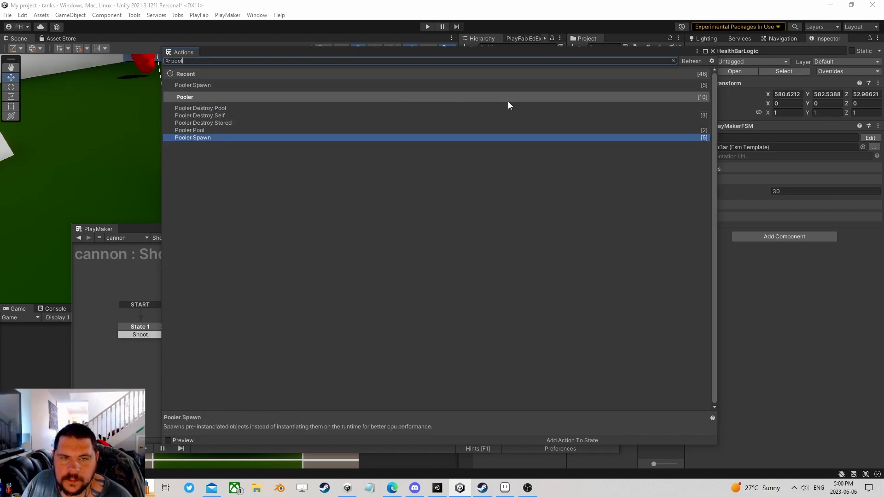
click(712, 52)
right_click(491, 270)
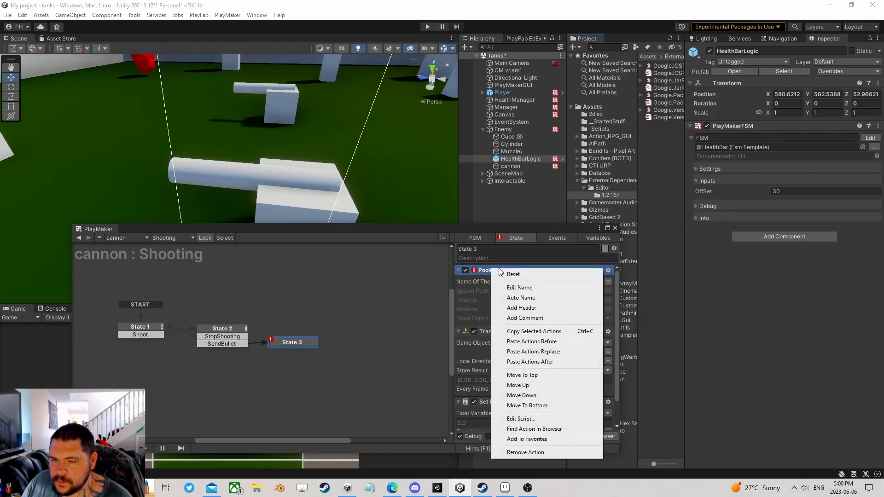
click(546, 401)
click(547, 385)
text(Bullet)
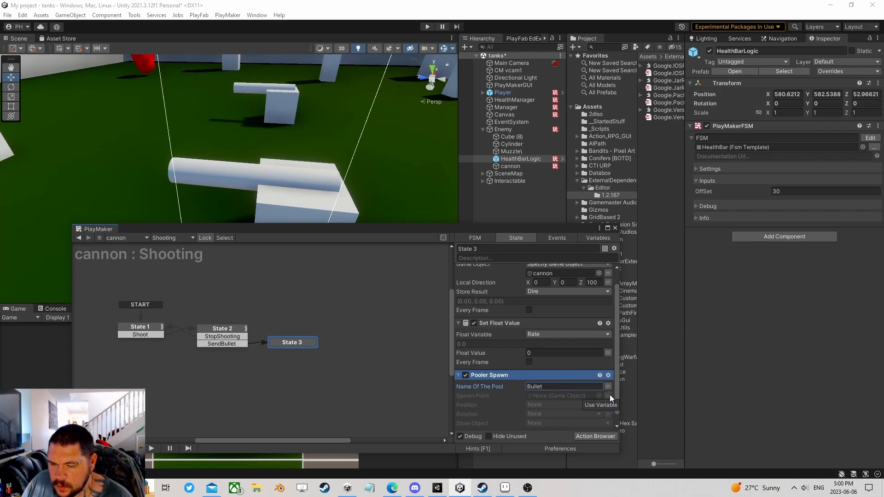
drag(510, 151, 543, 395)
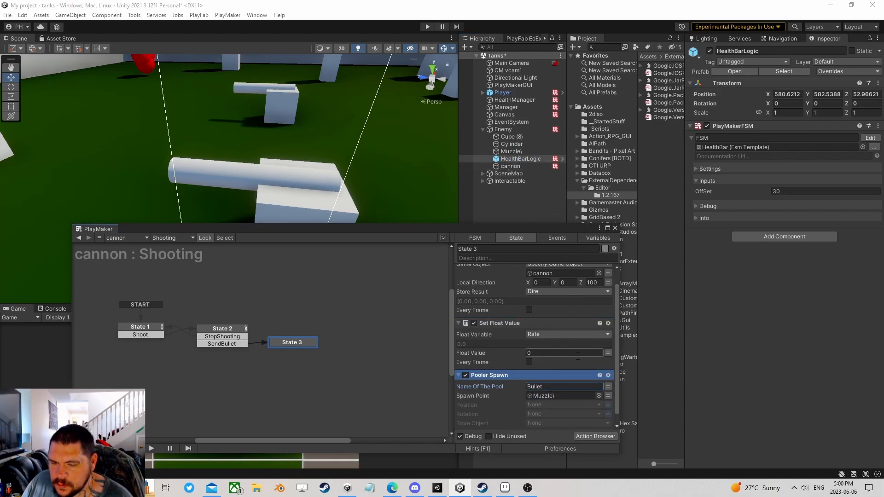
scroll(560, 384, down, 1)
click(549, 410)
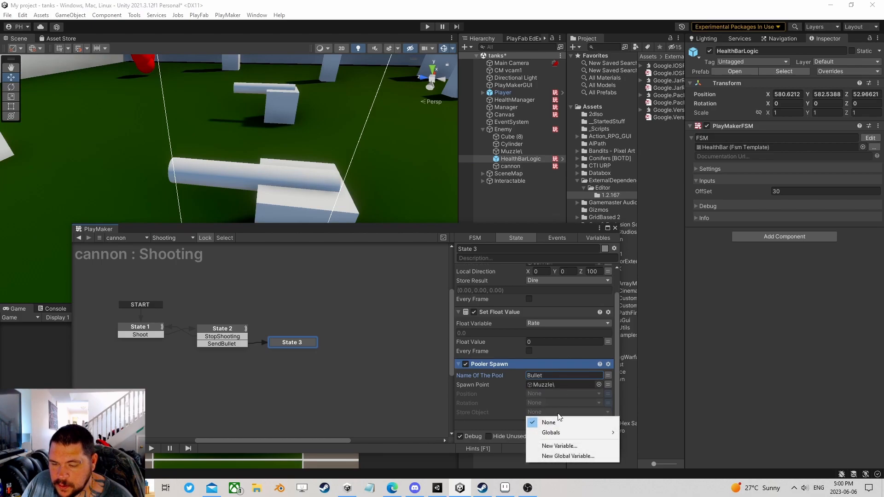
click(562, 447)
text(Bullet)
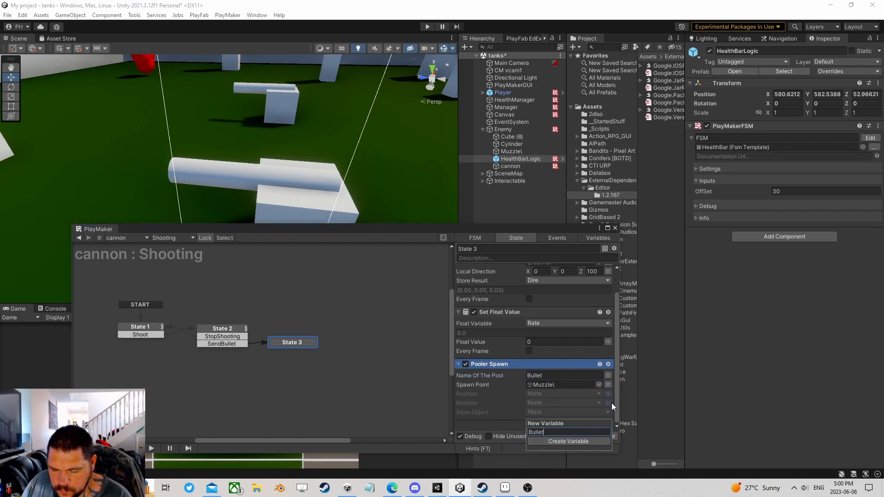
key(Return)
- Add Set Velocity below Pooler Spawn, giving the Bullet variable velocity Dire in World space
drag(513, 229, 492, 89)
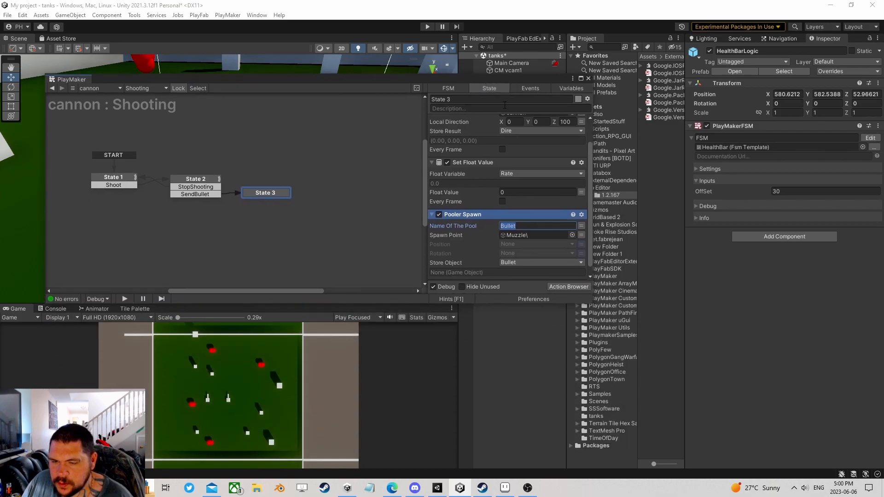
click(562, 286)
text(set ve)
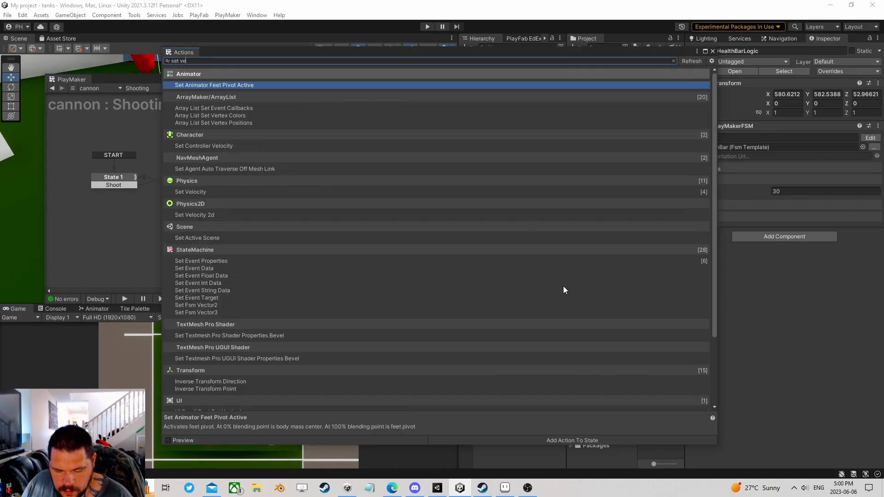
text(lo)
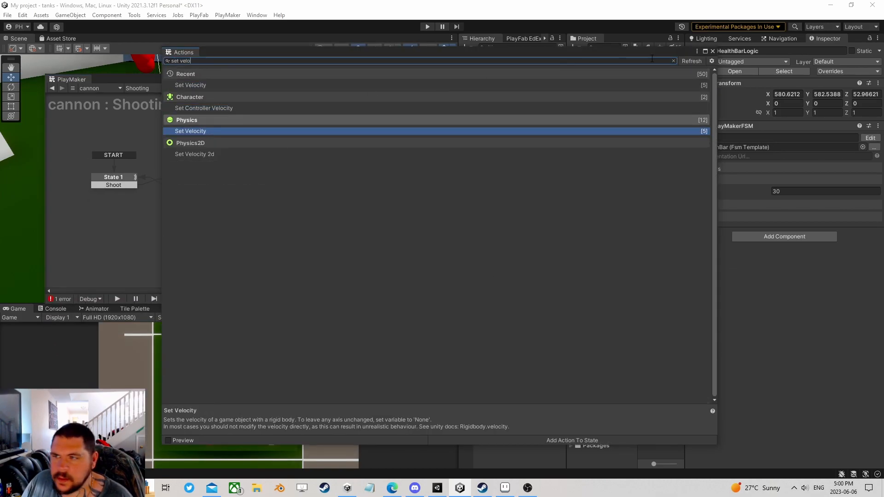
click(713, 52)
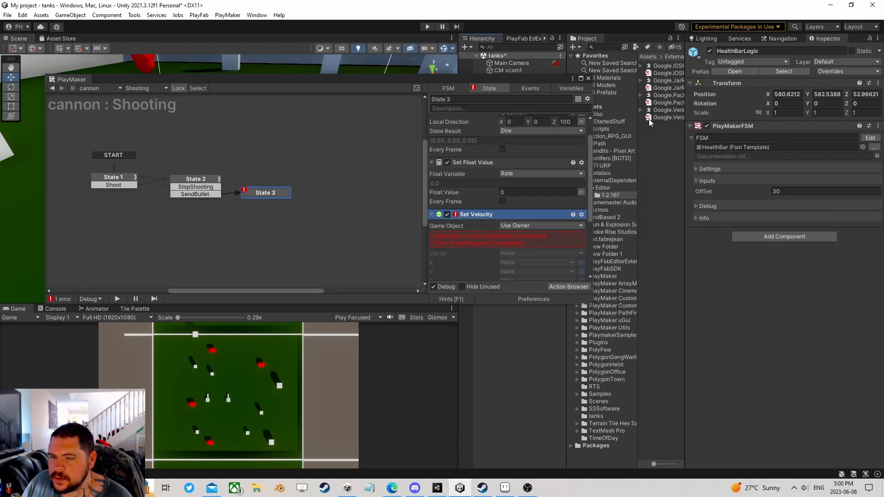
right_click(479, 217)
click(513, 350)
click(530, 192)
click(534, 209)
click(581, 208)
click(545, 208)
click(527, 228)
click(514, 226)
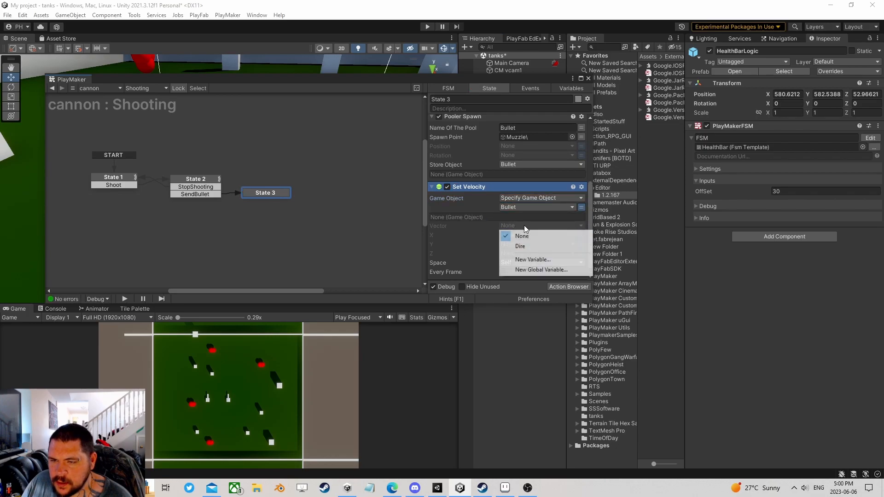
click(536, 240)
click(509, 271)
click(511, 284)
scroll(526, 257, down, 1)
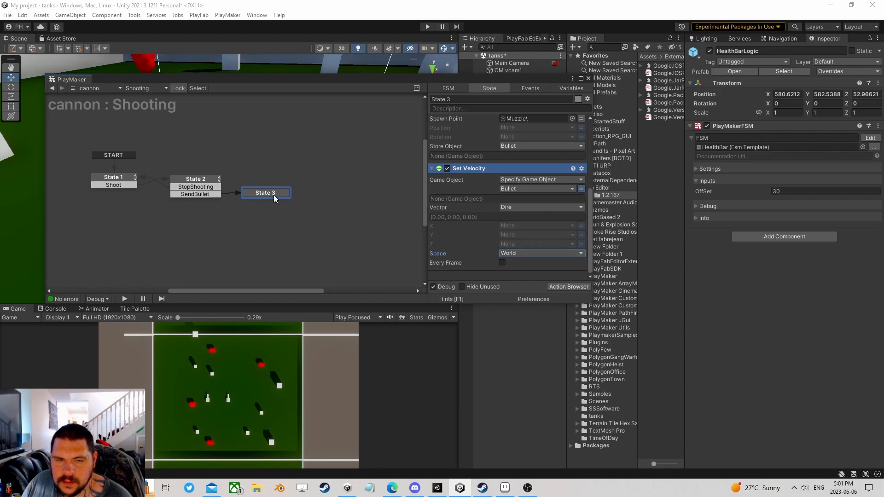
- Add a Next Frame Event after Set Velocity that sends FINISHED
click(568, 286)
text(ne)
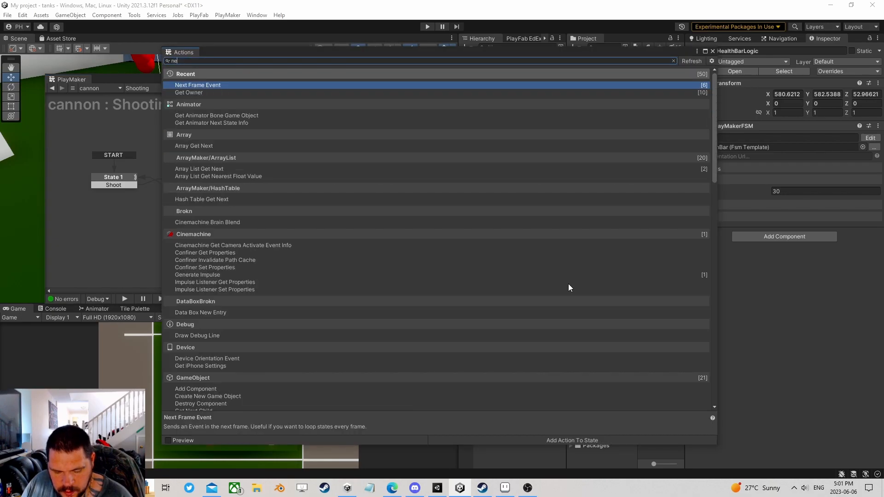
text(xt fra)
double_click(266, 87)
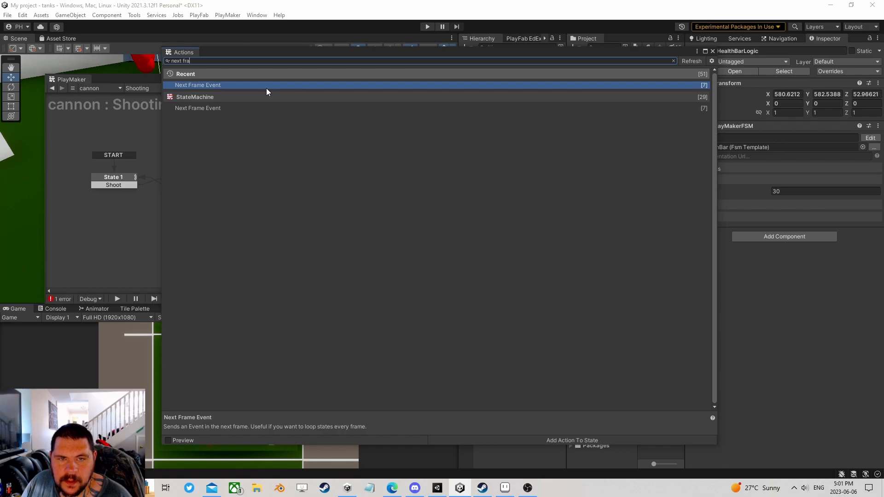
click(712, 51)
click(517, 180)
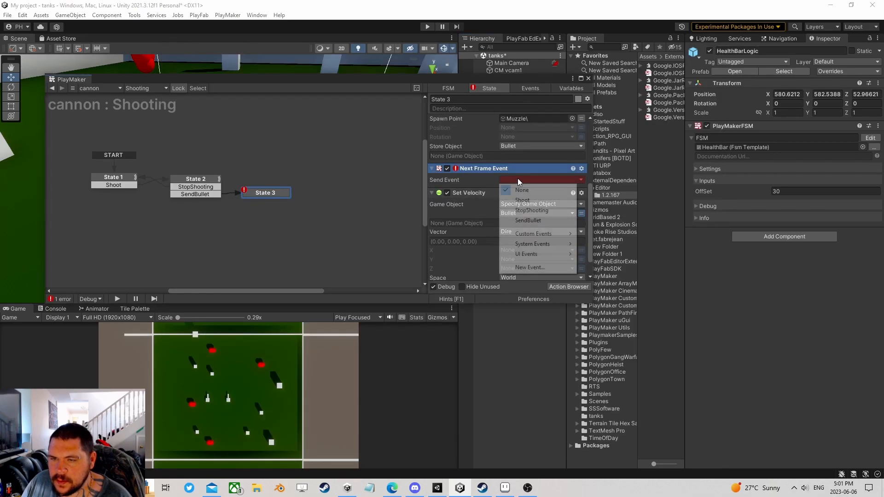
click(475, 172)
right_click(476, 172)
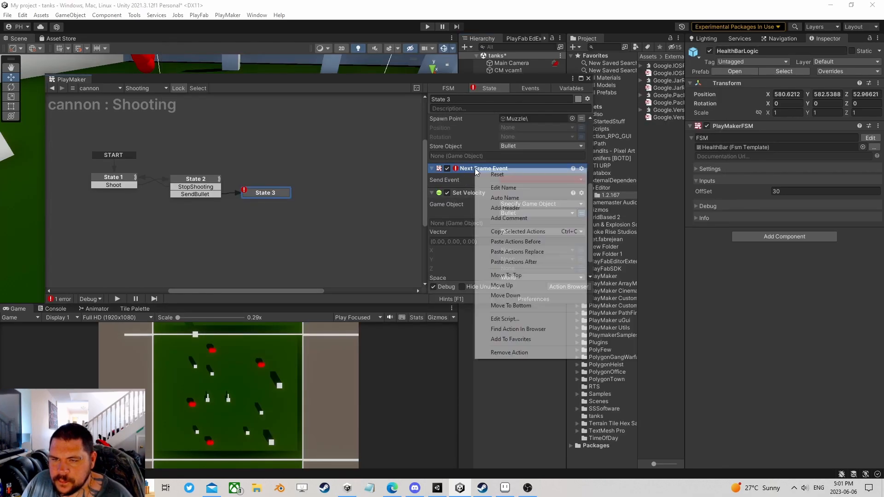
click(511, 304)
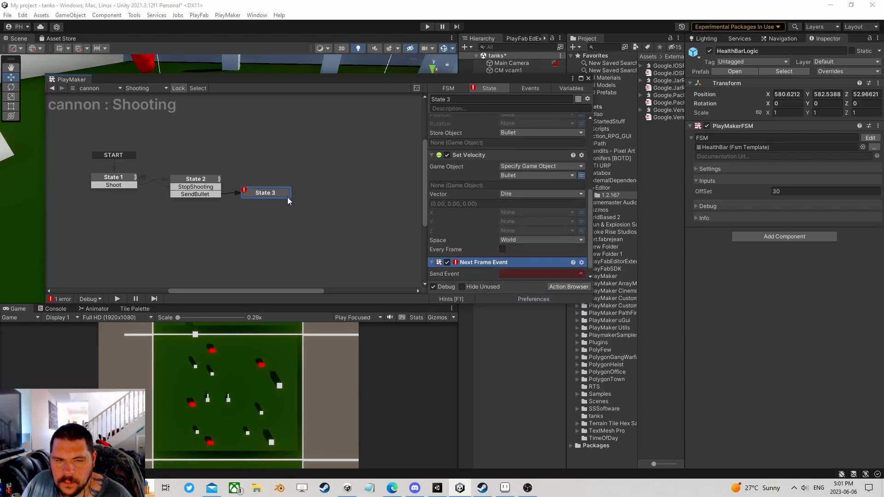
click(529, 266)
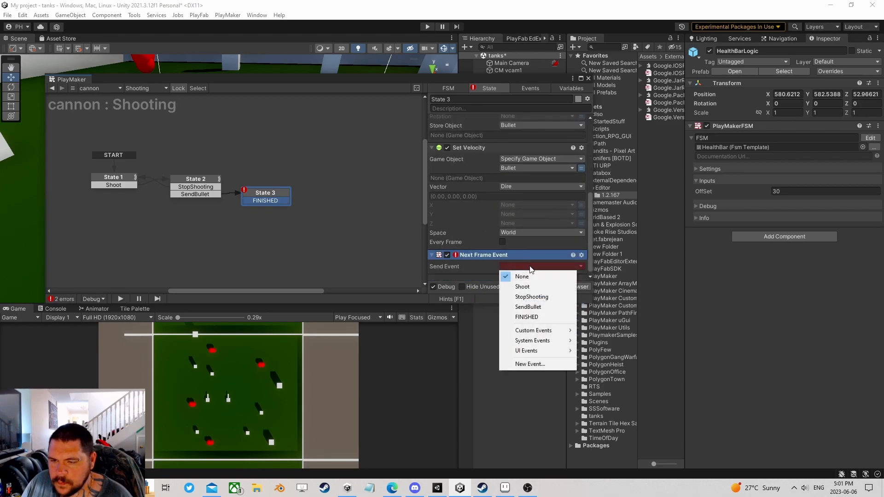
click(528, 306)
- Loop State 3's FINISHED transition back to State 2 and place State 3 beside it
click(238, 201)
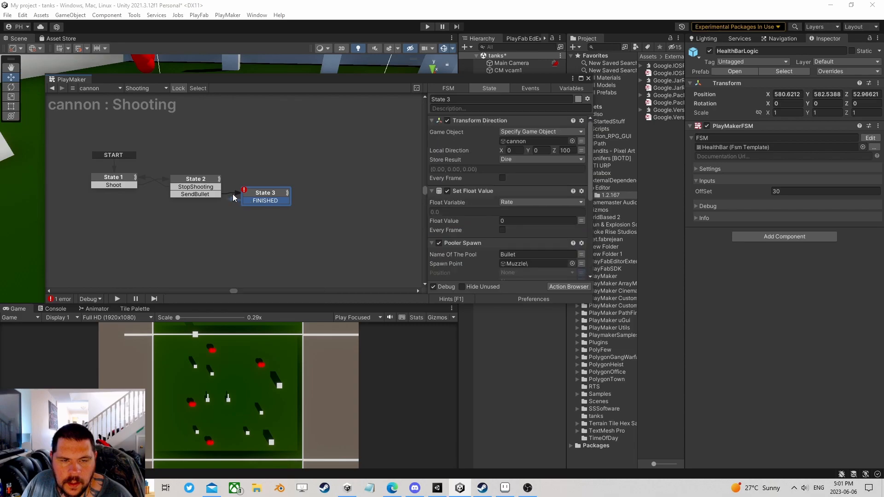
drag(208, 180, 208, 181)
drag(266, 193, 287, 185)
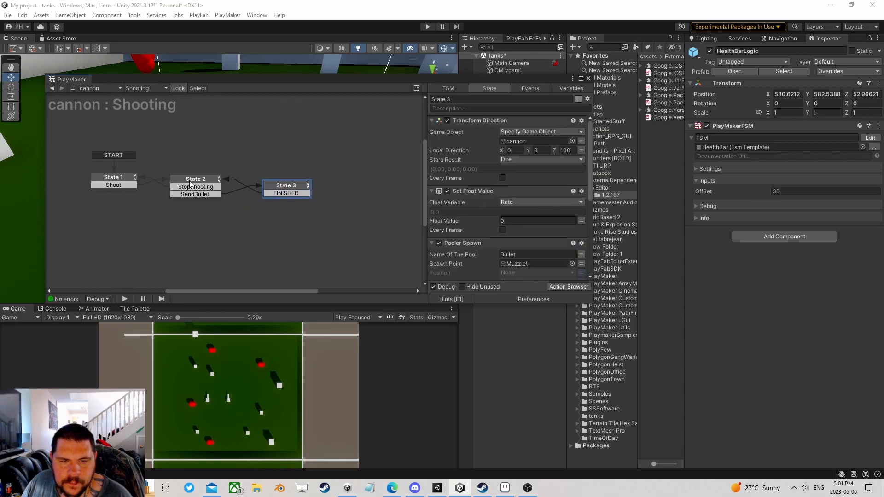
click(204, 182)
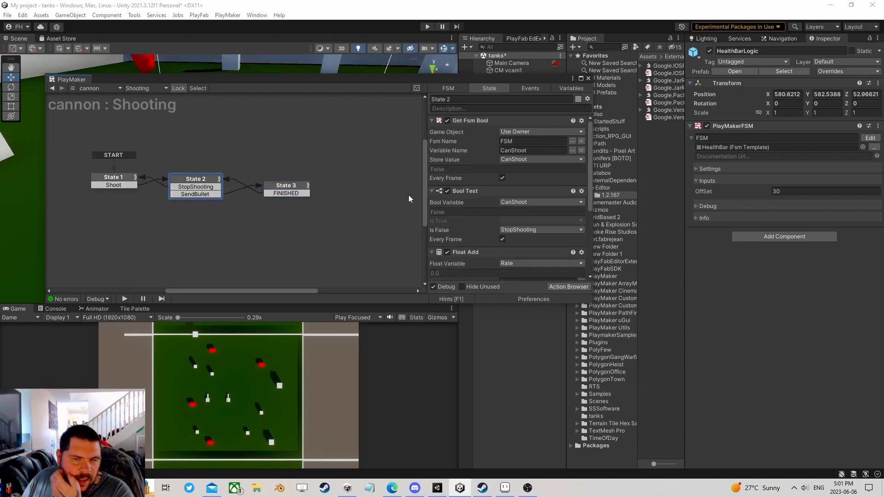
click(291, 187)
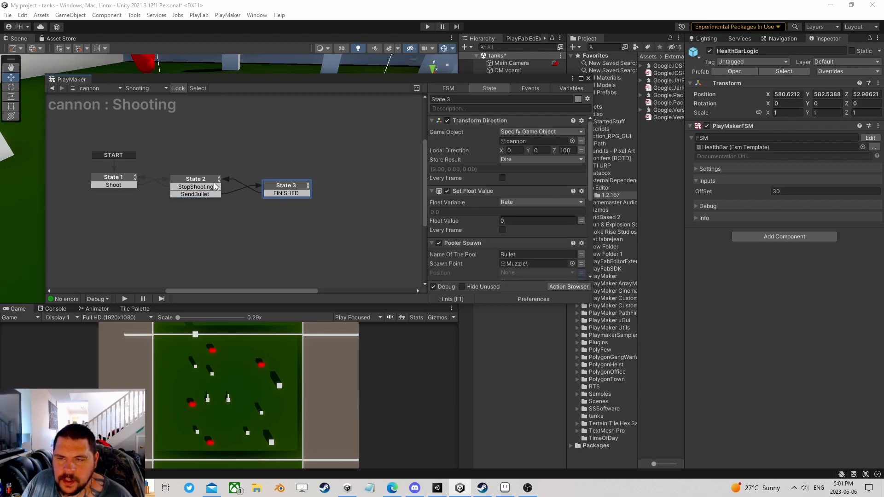
scroll(475, 220, down, 5)
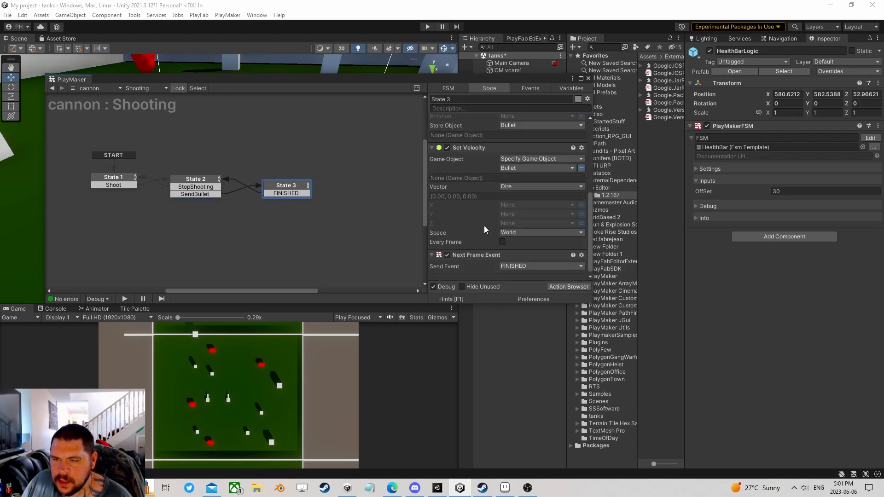
- Close the PlayMaker editor and raise the cannon upward in the scene
click(589, 78)
click(509, 166)
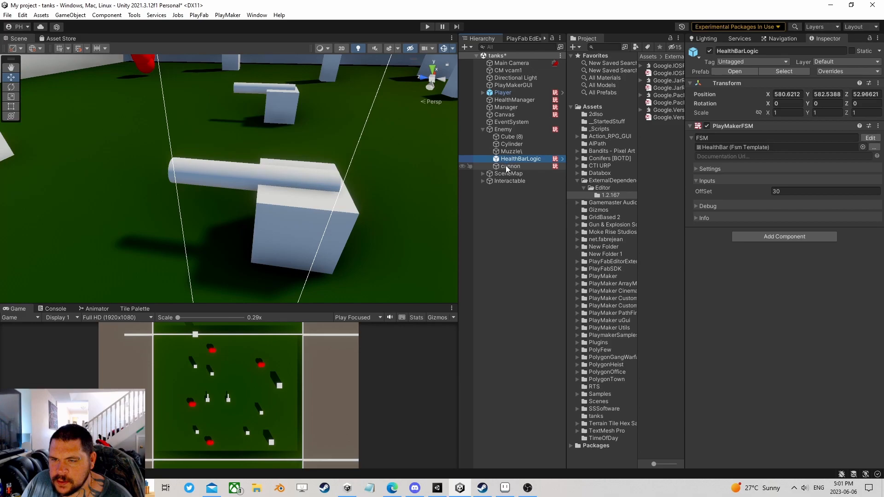
right_drag(301, 235, 306, 209)
middle_drag(304, 213, 291, 150)
drag(271, 166, 273, 148)
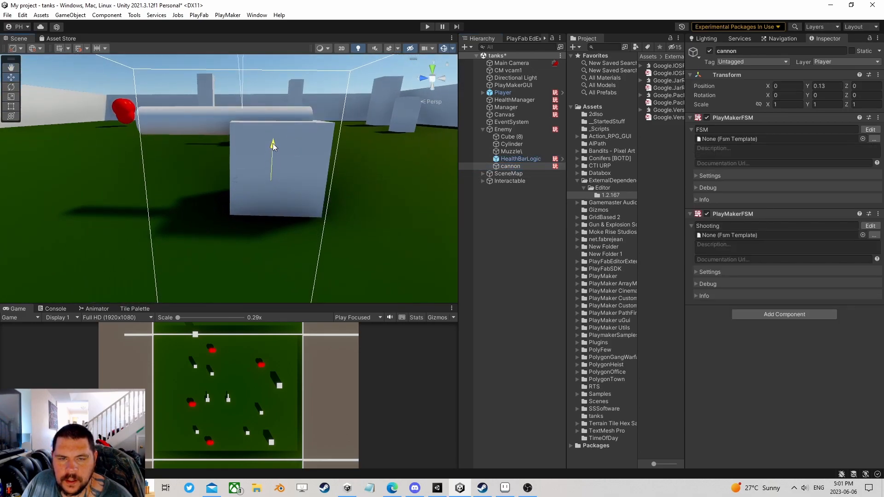
middle_drag(283, 135, 315, 157)
mouse_move(348, 190)
right_down()
mouse_move(211, 177)
mouse_move(360, 178)
right_up()
middle_drag(359, 173, 334, 204)
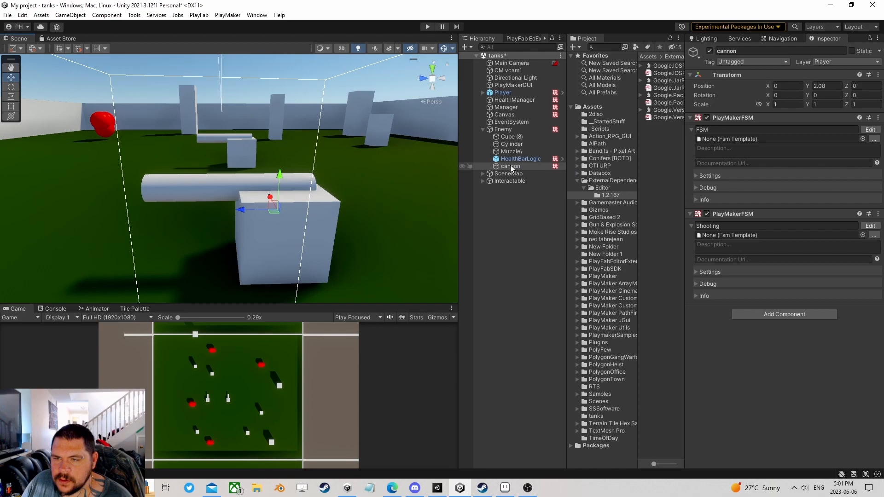
- Parent Muzzle under cannon and set the cannon's Y rotation to 0
drag(512, 152, 512, 167)
key(f)
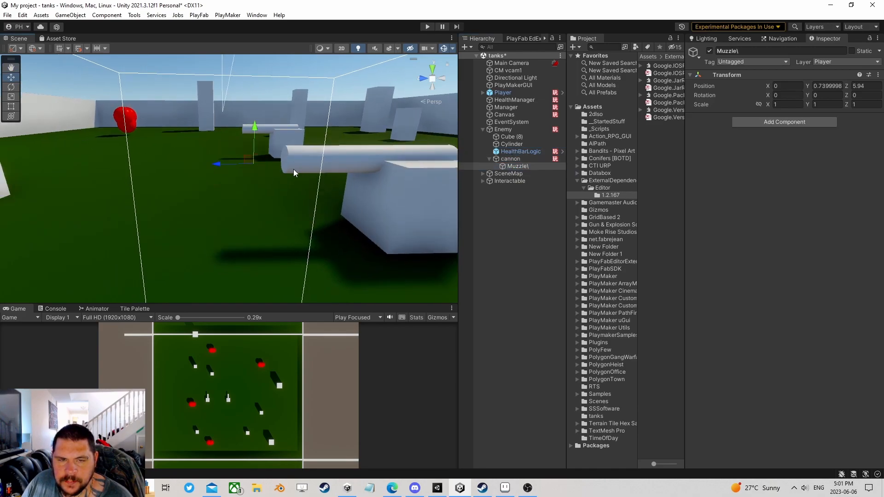
click(510, 159)
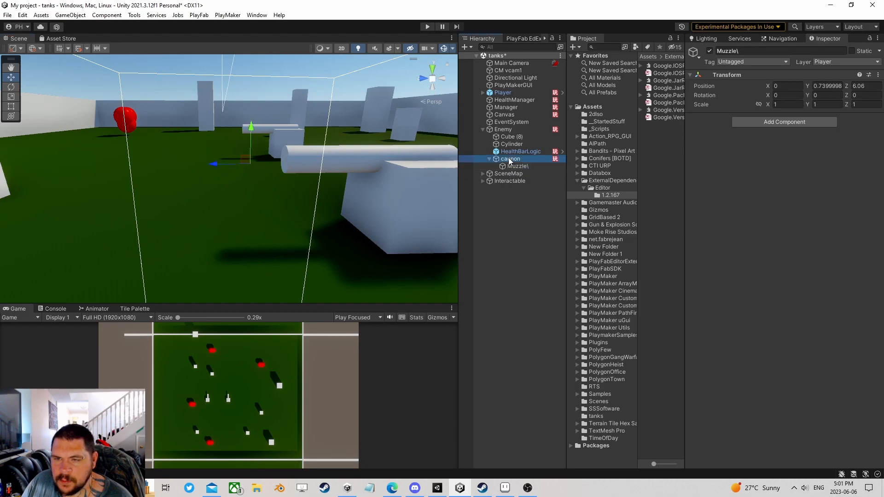
click(11, 87)
drag(396, 184, 354, 187)
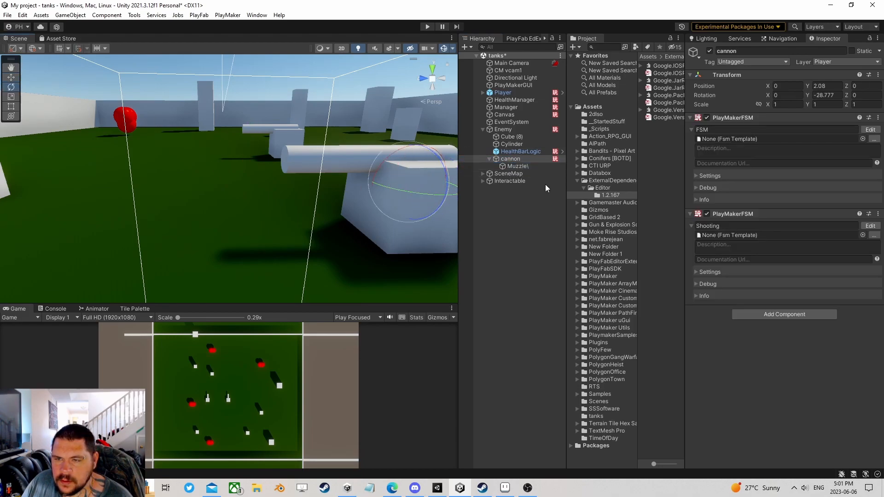
click(514, 166)
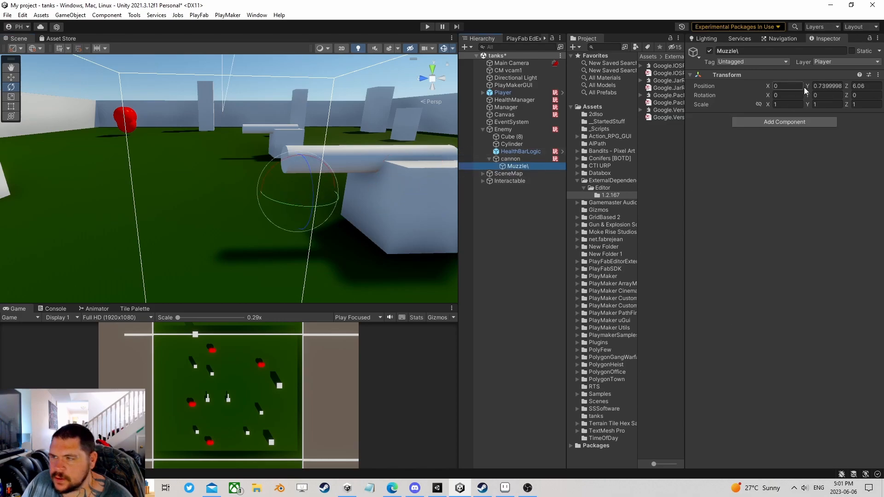
click(523, 160)
click(838, 96)
text(0)
- Make Cylinder a child of cannon and readjust the cannon's Y rotation
drag(510, 144, 512, 159)
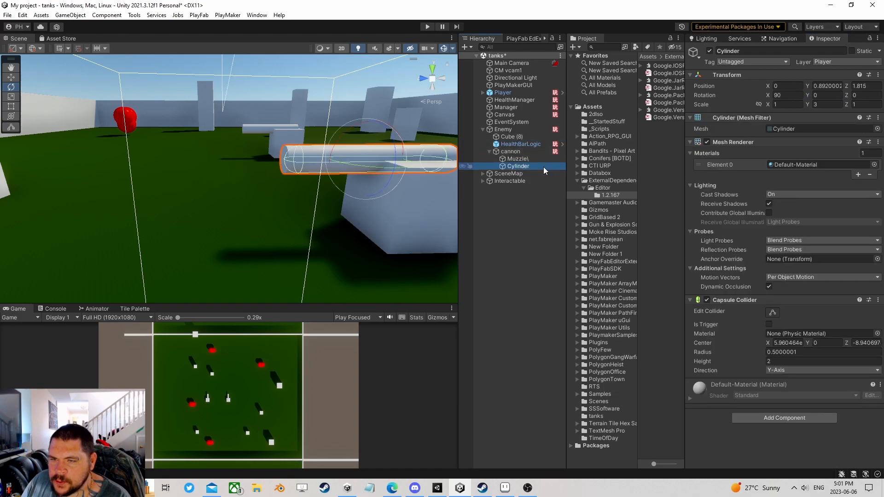
click(511, 151)
drag(398, 185, 425, 186)
click(518, 166)
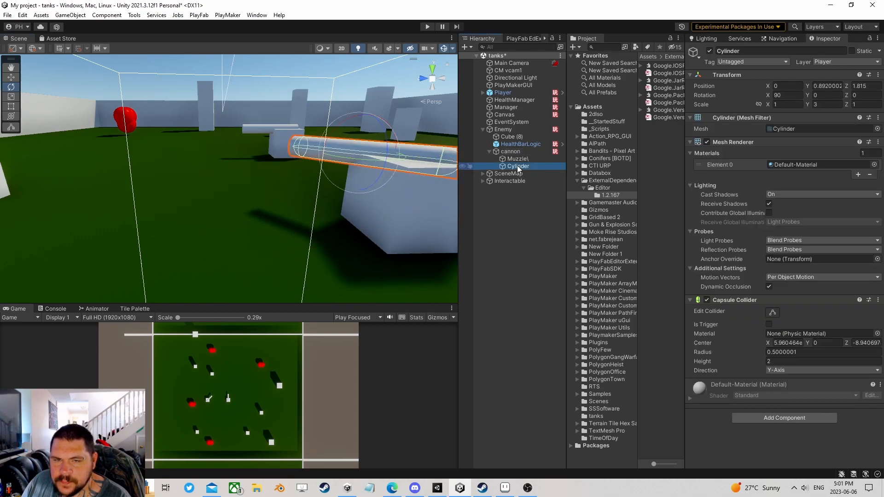
click(517, 160)
right_drag(302, 166, 406, 217)
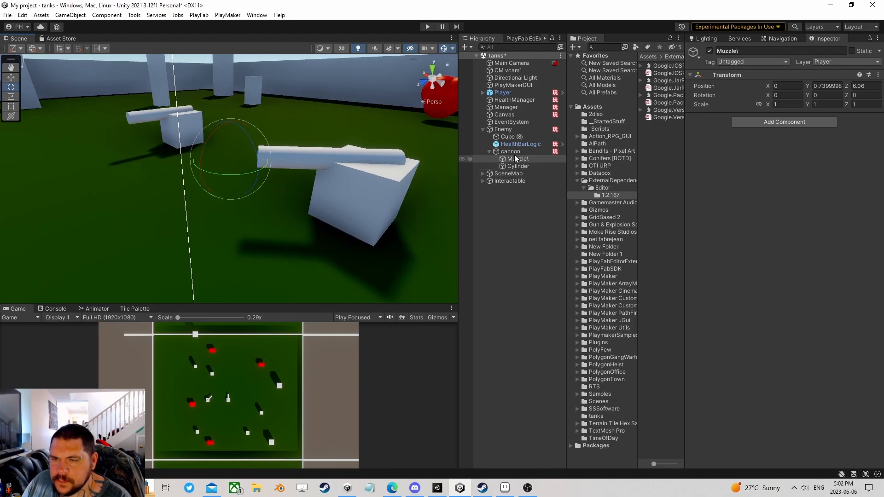
click(515, 153)
click(828, 95)
- Run the game, then check the Game Object Compare action in State 4 of the cannon's FSM
text(0)
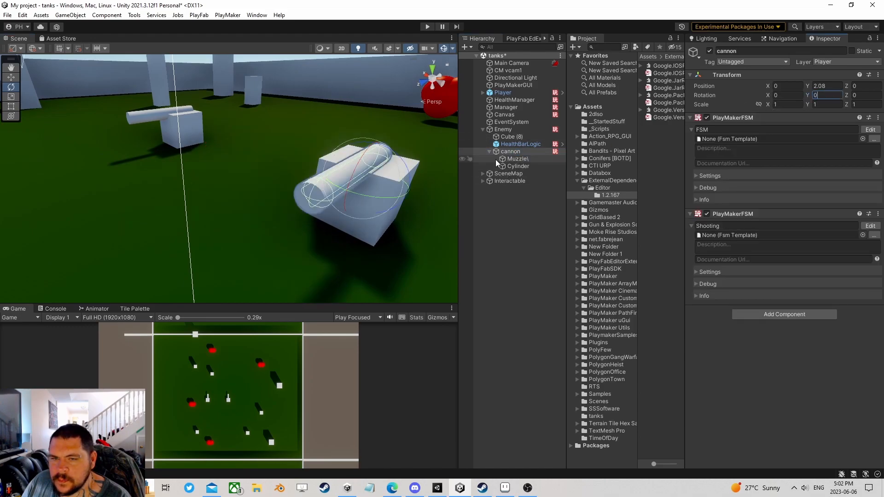
click(426, 27)
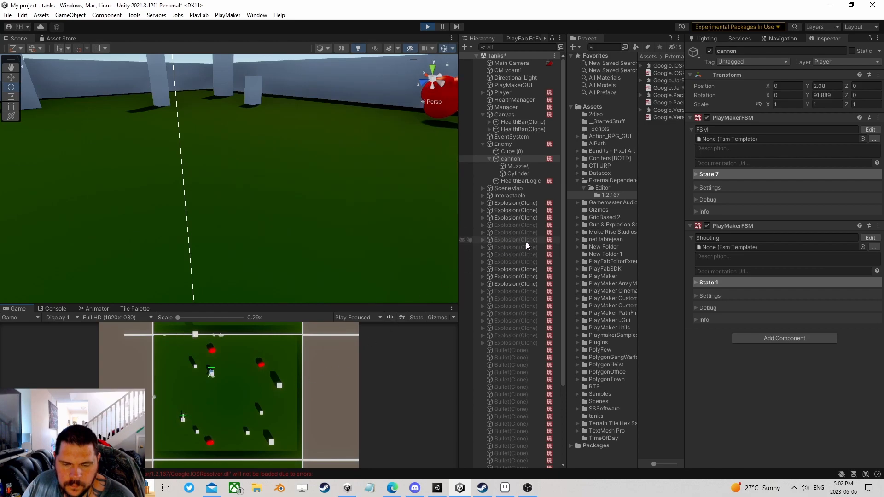
click(497, 158)
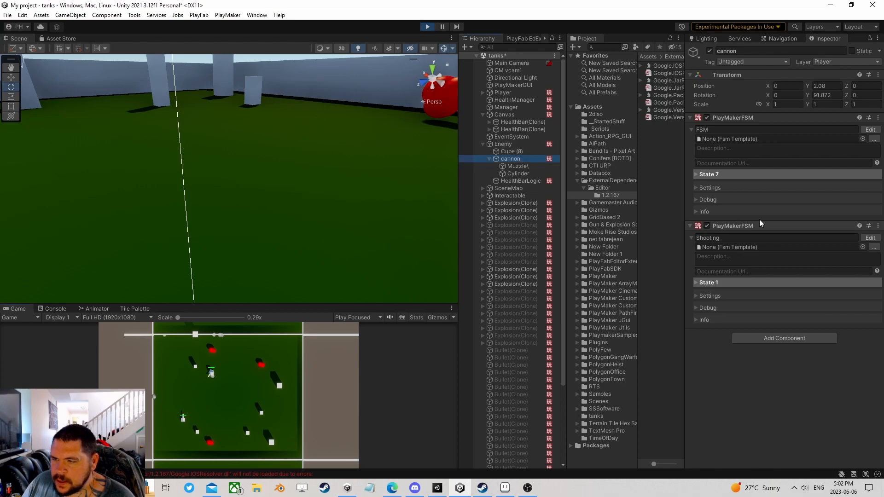
click(870, 130)
click(343, 200)
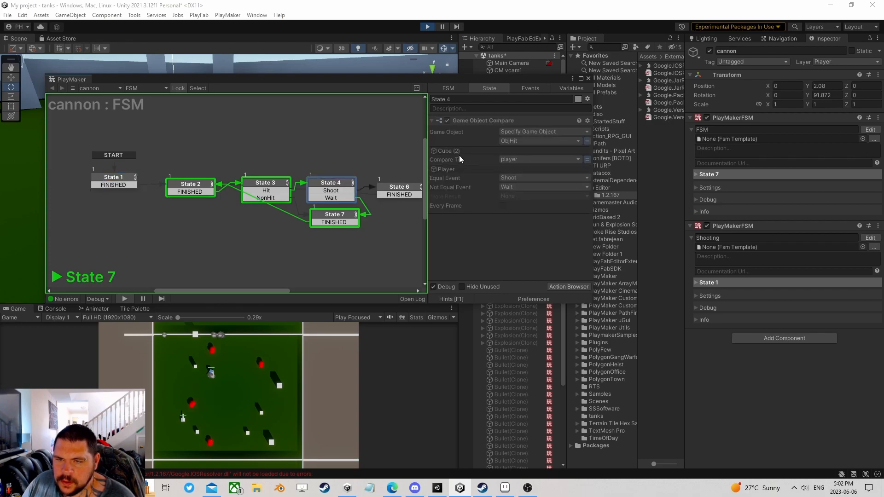
click(447, 150)
- Close the PlayMaker graph and frame Cube (2) in the Scene view from above
click(587, 78)
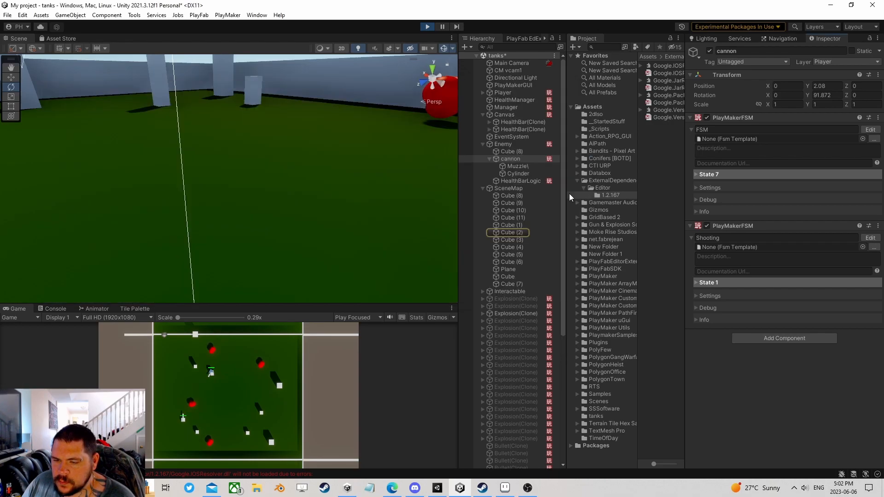
double_click(511, 233)
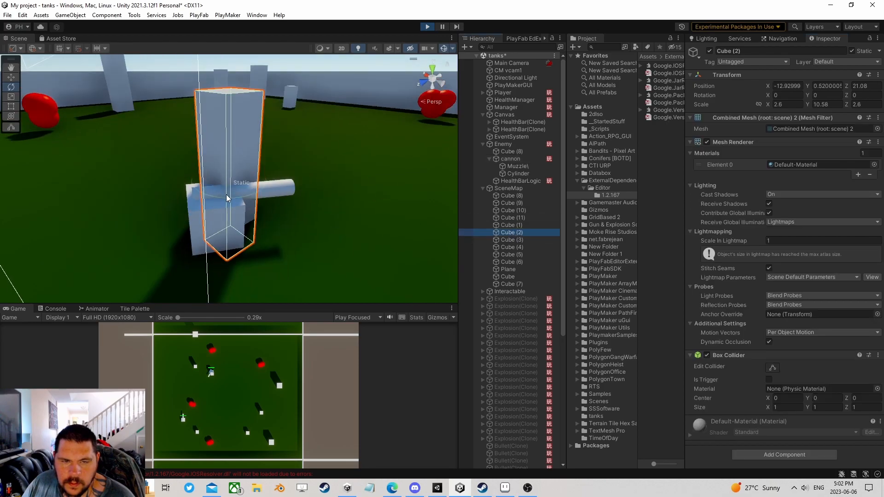
scroll(267, 212, down, 6)
middle_drag(267, 214, 296, 302)
scroll(235, 254, up, 3)
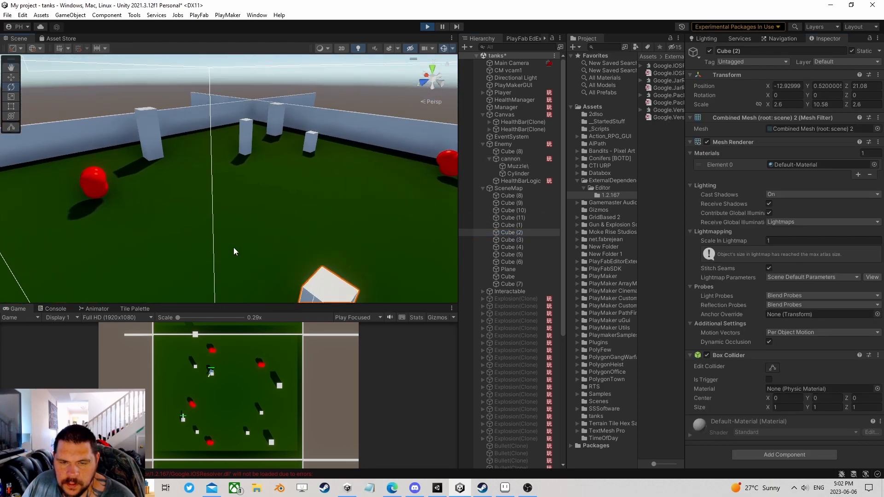
right_drag(196, 218, 393, 332)
middle_drag(276, 209, 338, 266)
middle_drag(239, 253, 268, 246)
scroll(237, 233, down, 2)
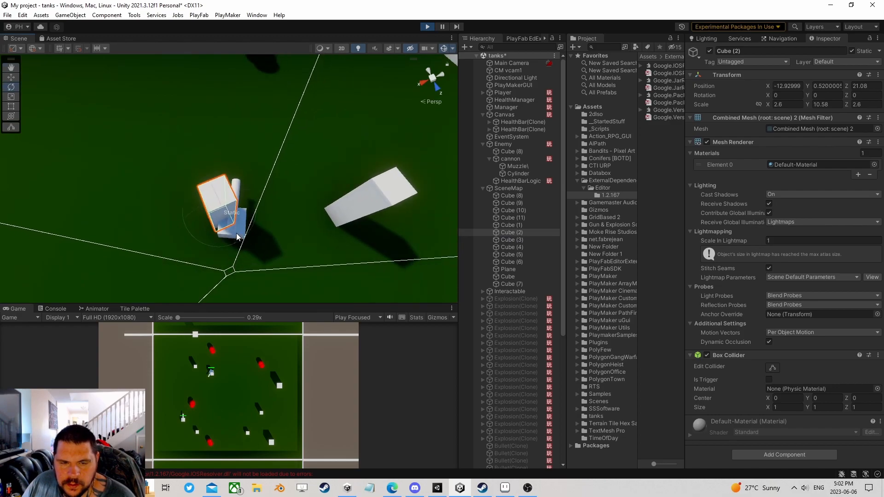
- Stop Play mode and select the map cubes from Cube (8) to Cube (6)
click(429, 28)
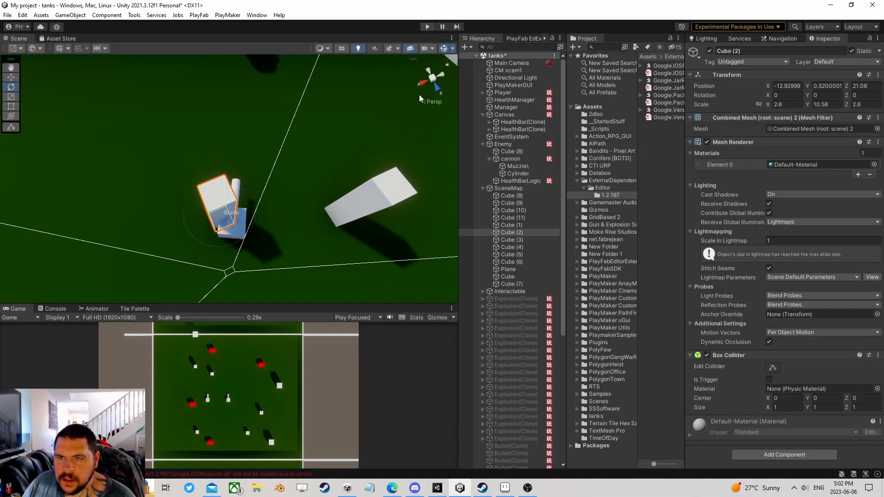
click(512, 186)
click(512, 181)
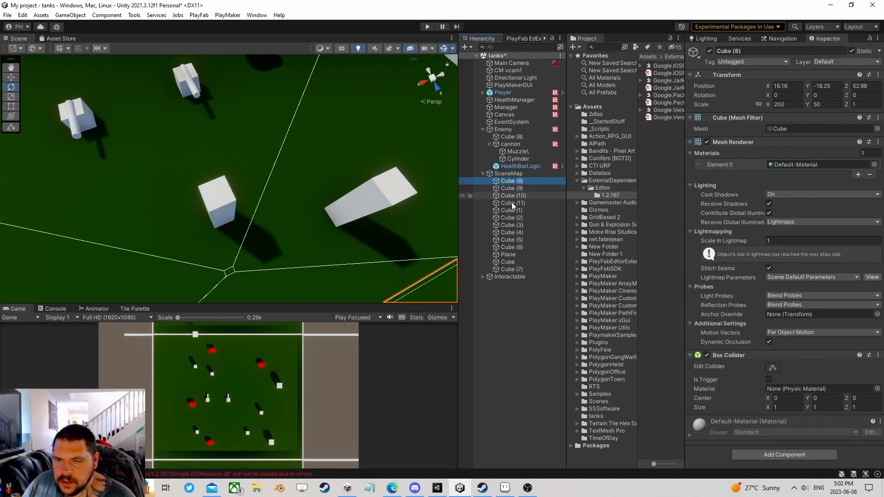
shift+click(511, 249)
scroll(284, 192, down, 2)
scroll(285, 191, down, 3)
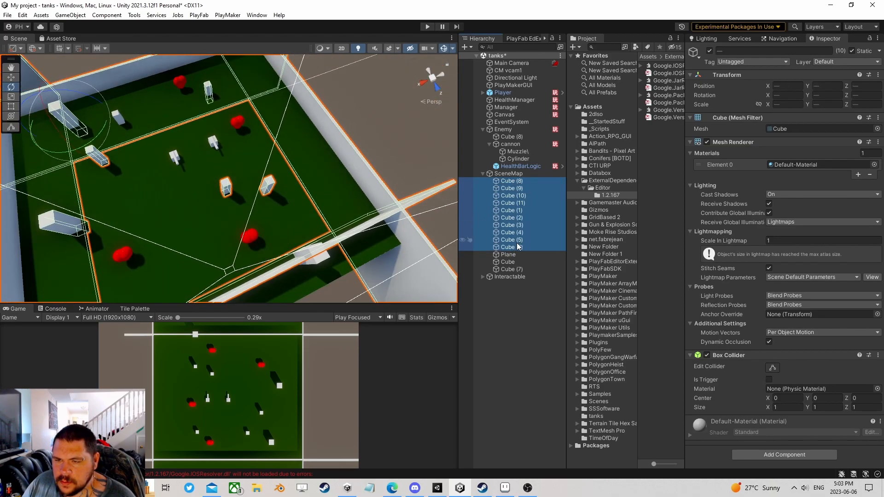
alt+drag(341, 200, 219, 152)
middle_drag(218, 152, 258, 162)
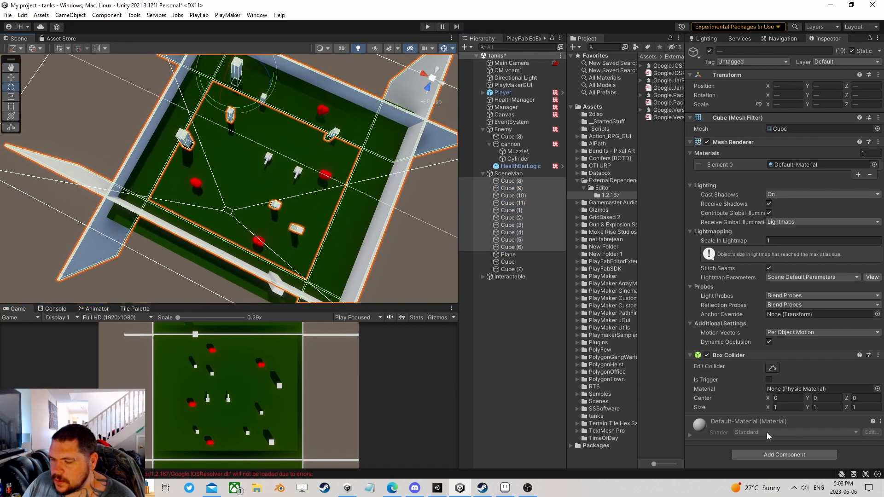
- Add a Nav Mesh Obstacle component with Carve enabled to the selected cubes
click(766, 454)
text(nav)
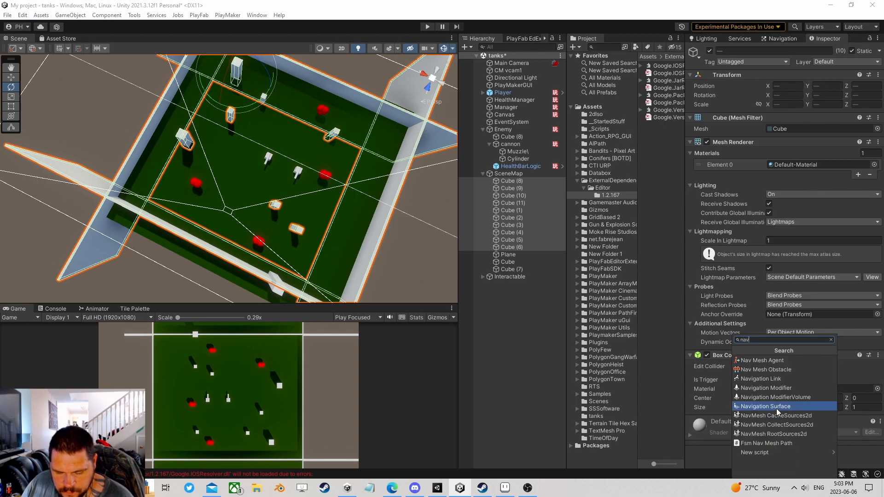
click(782, 369)
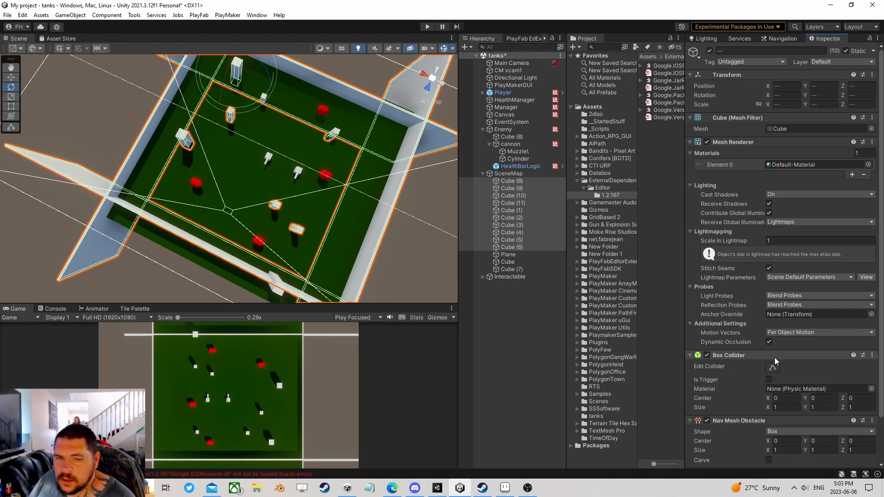
scroll(781, 423, down, 3)
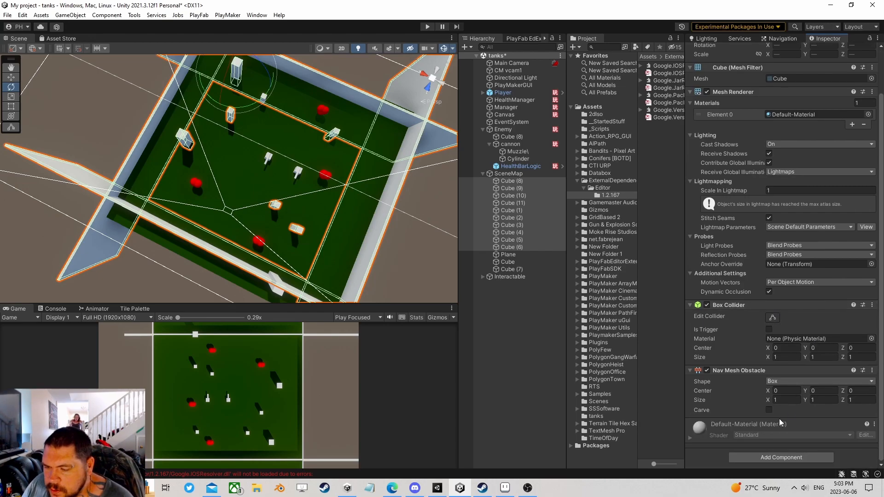
click(769, 410)
- Show the Navigation Bake settings and inspect the NavMesh holes around the obstacle cubes
click(783, 39)
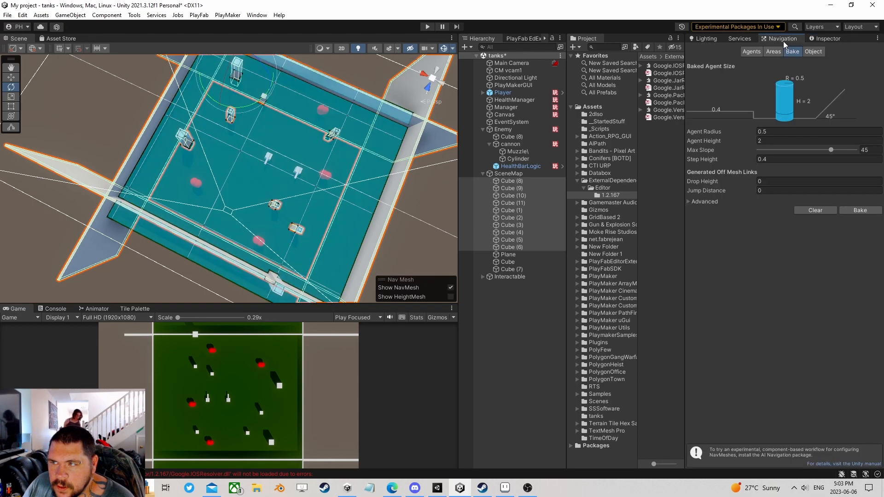
right_drag(255, 208, 302, 190)
scroll(284, 188, up, 5)
scroll(284, 188, up, 10)
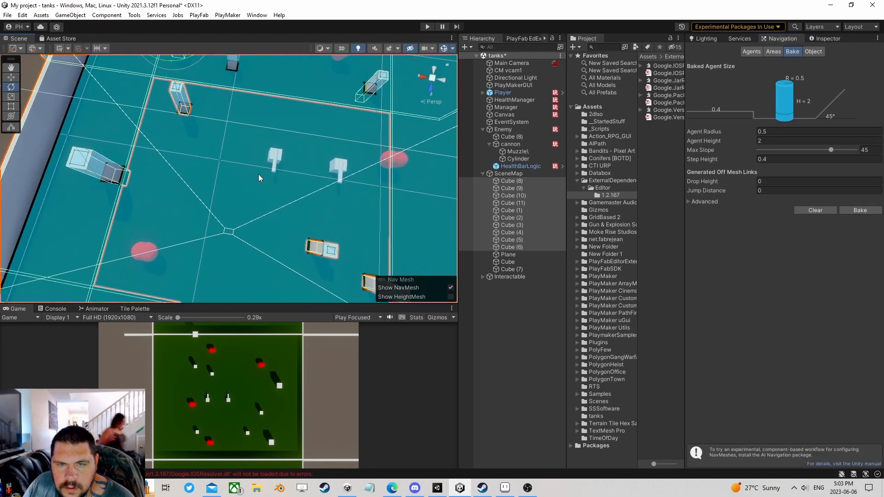
scroll(283, 164, up, 5)
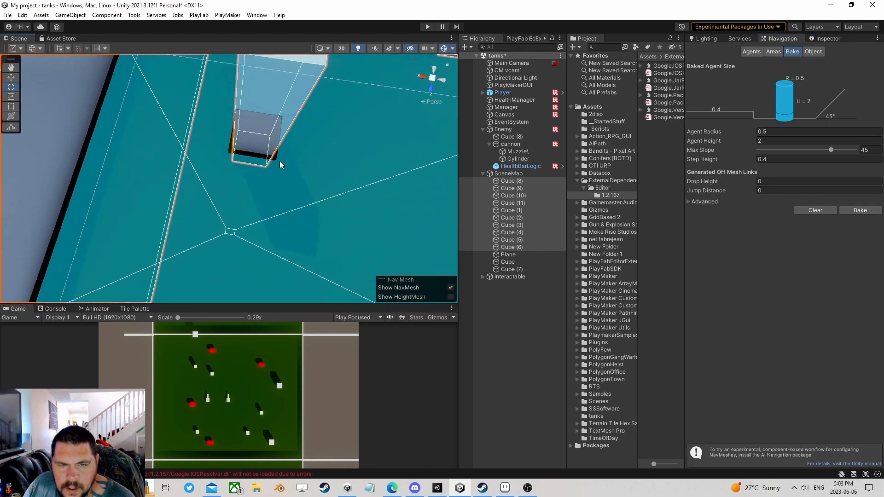
middle_drag(281, 151, 258, 211)
scroll(257, 208, up, 2)
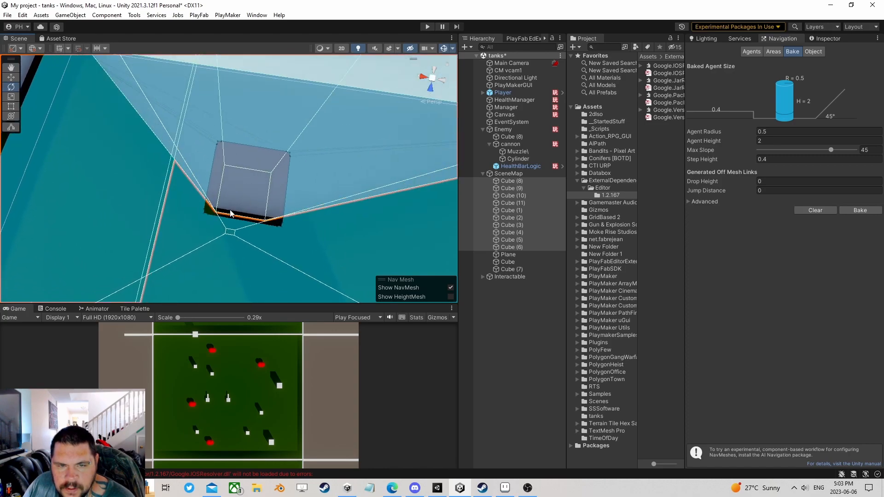
scroll(227, 207, down, 10)
middle_drag(331, 220, 126, 92)
scroll(184, 124, up, 2)
middle_drag(243, 154, 151, 115)
scroll(166, 184, up, 5)
middle_drag(170, 193, 238, 217)
scroll(234, 209, up, 3)
scroll(234, 210, down, 4)
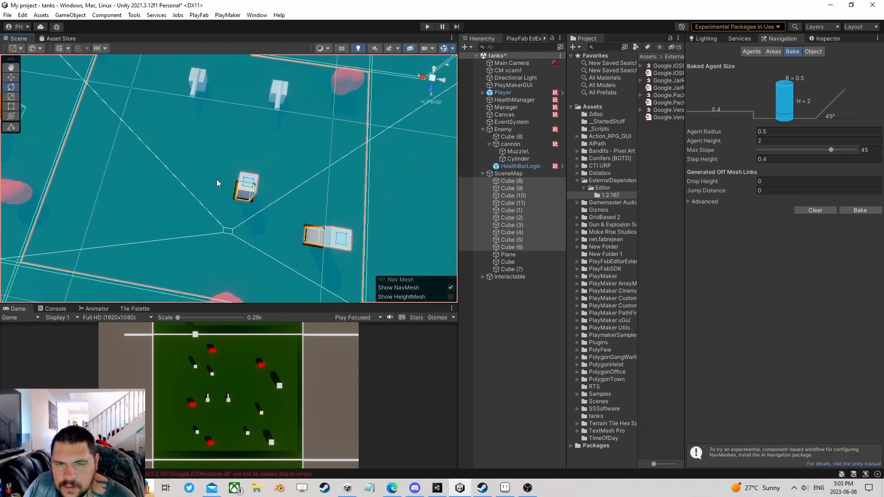
middle_drag(220, 186, 320, 284)
- Collapse the SceneMap group, then select and frame the Enemy tank and its cannon
click(492, 173)
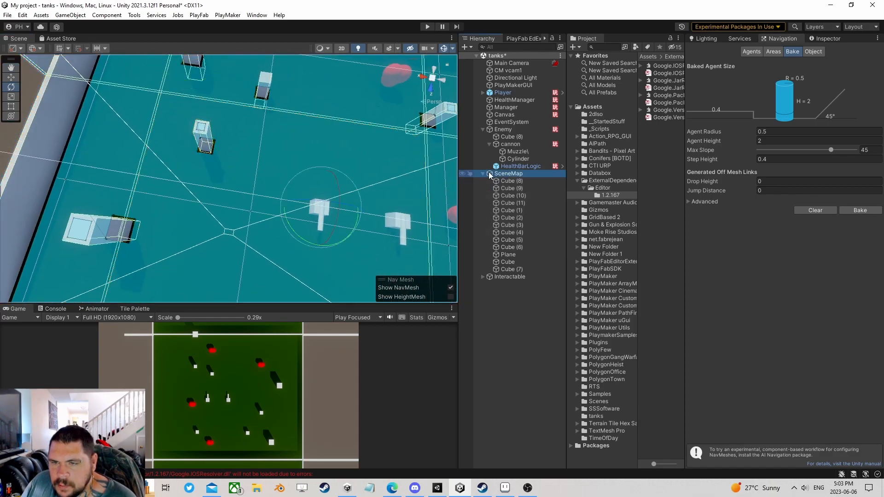
click(483, 174)
click(503, 131)
key(f)
scroll(214, 189, up, 6)
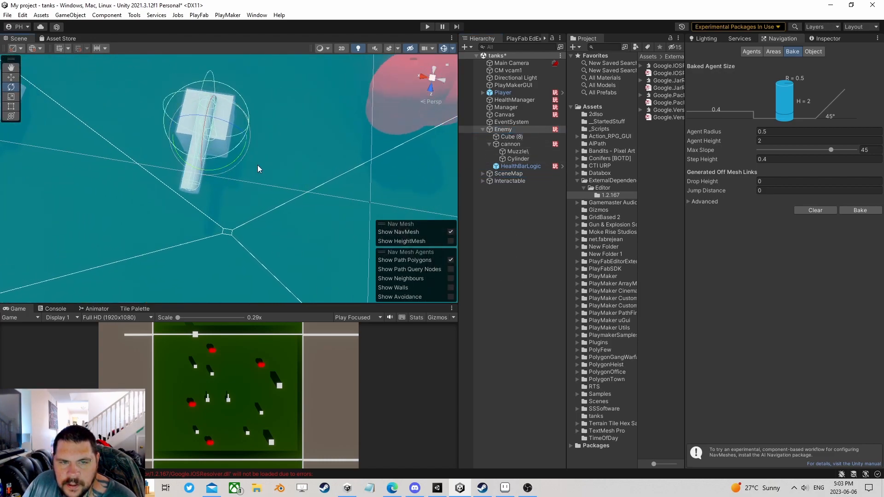
right_drag(253, 166, 248, 158)
scroll(185, 200, up, 6)
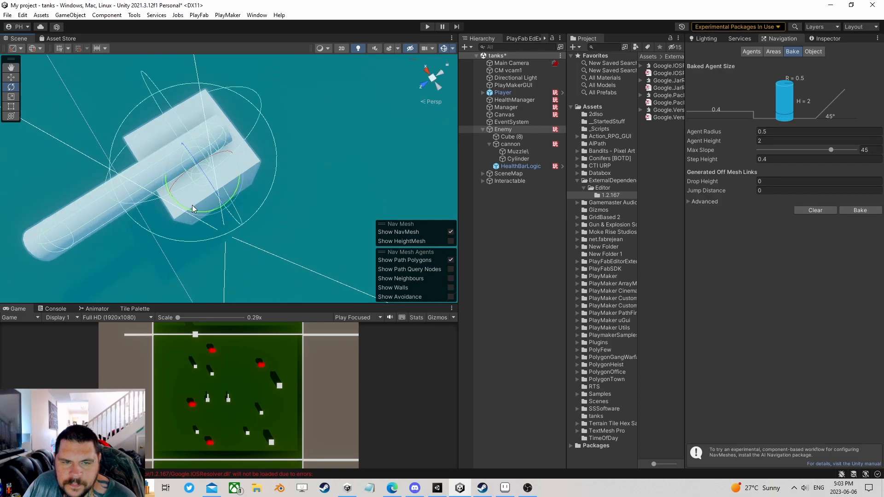
alt+drag(197, 207, 223, 175)
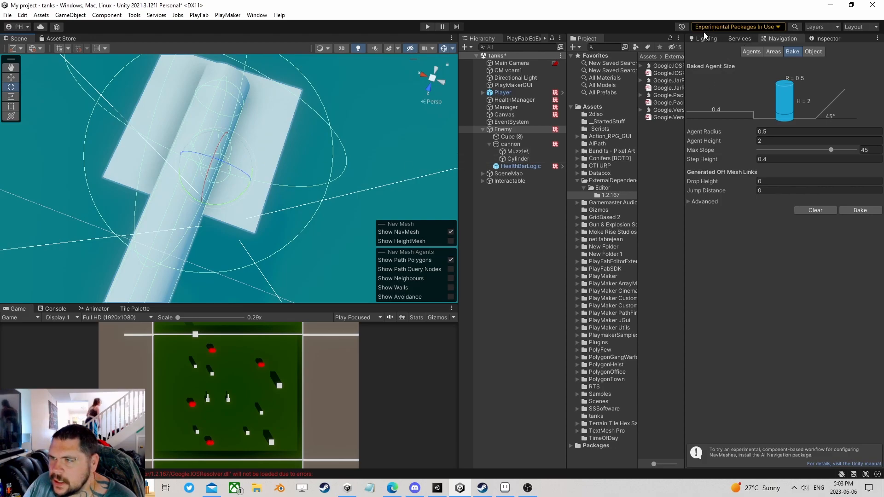
- Set the Enemy's Nav Mesh Agent Radius to 2 in the Inspector
click(819, 39)
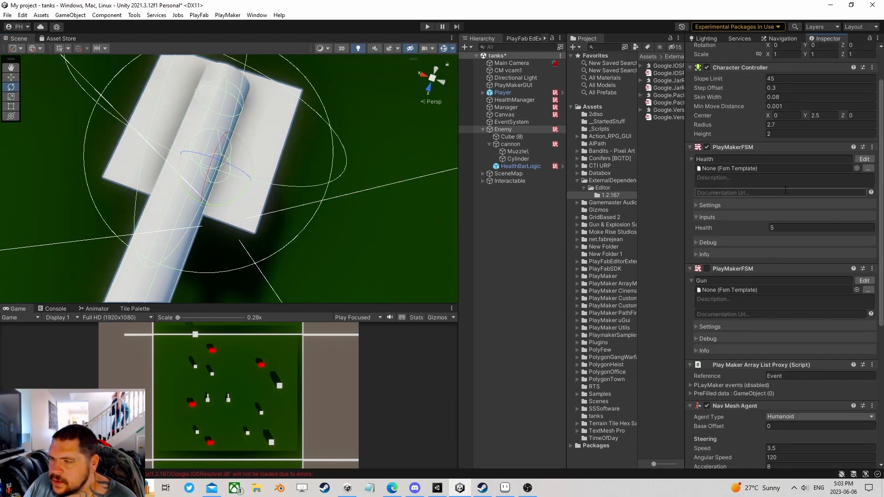
scroll(717, 213, down, 10)
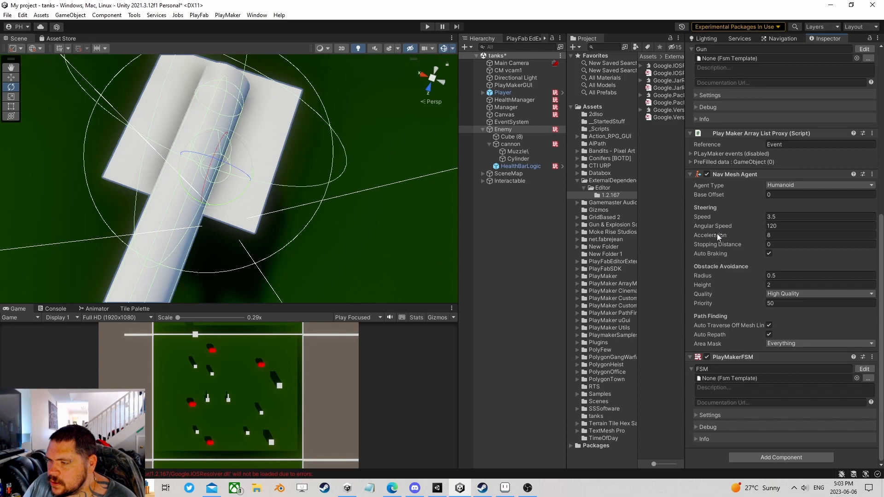
drag(702, 277, 723, 275)
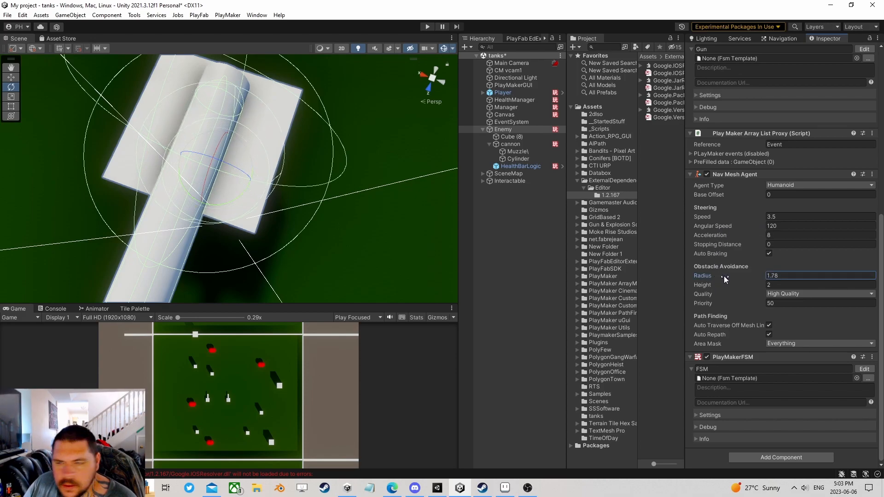
drag(780, 275, 745, 270)
text(2)
middle_drag(305, 113, 271, 195)
scroll(335, 225, down, 3)
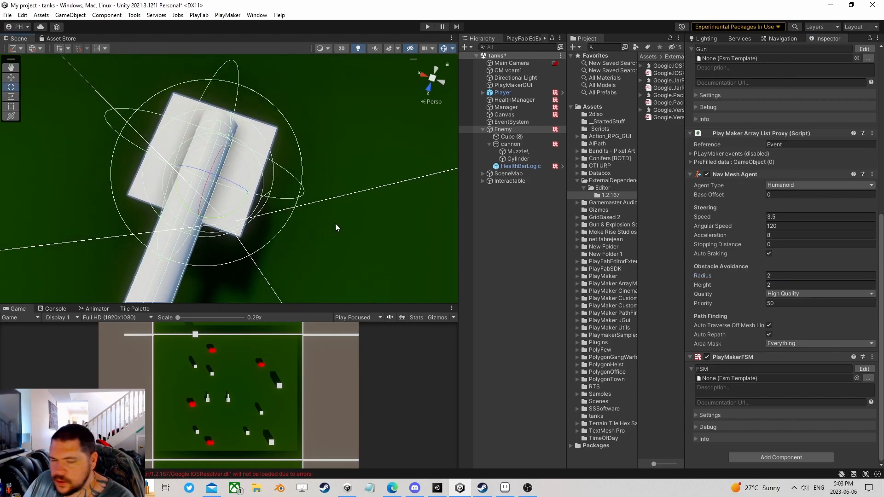
scroll(349, 222, down, 8)
right_drag(376, 239, 292, 187)
- Bring back the Navigation Bake settings and view the map
click(786, 40)
right_drag(371, 161, 317, 165)
scroll(317, 166, down, 4)
mouse_move(318, 166)
middle_down()
mouse_move(276, 177)
mouse_move(324, 175)
middle_up()
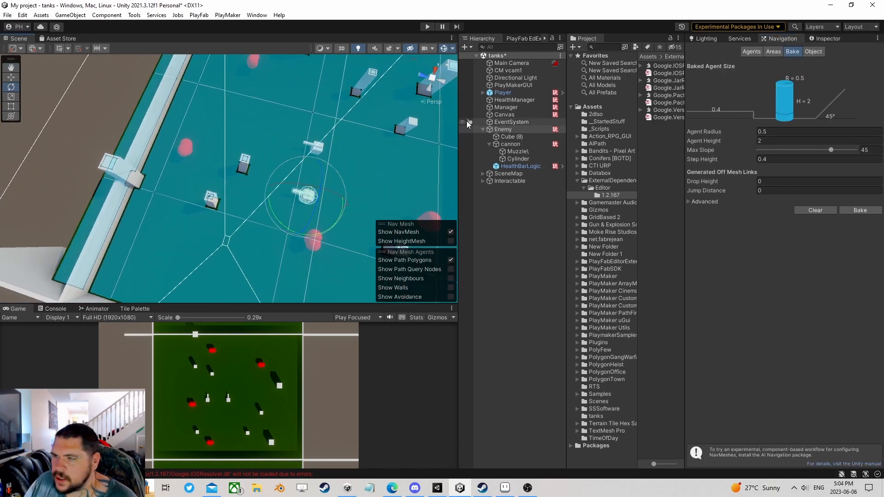
- Set the bake Agent Radius to 2 and Max Slope to 20, then review the map
mouse_move(418, 185)
right_down()
mouse_move(406, 179)
mouse_move(417, 175)
right_up()
middle_drag(417, 175, 340, 178)
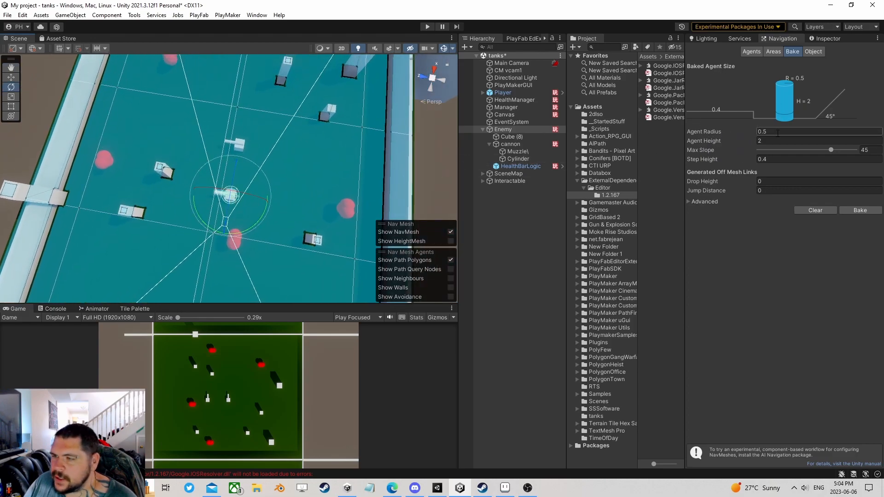
text(2)
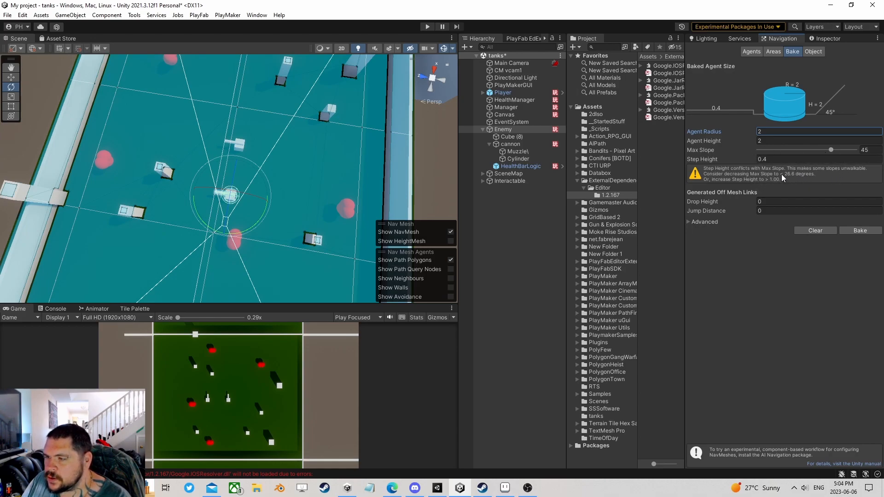
drag(828, 149, 790, 150)
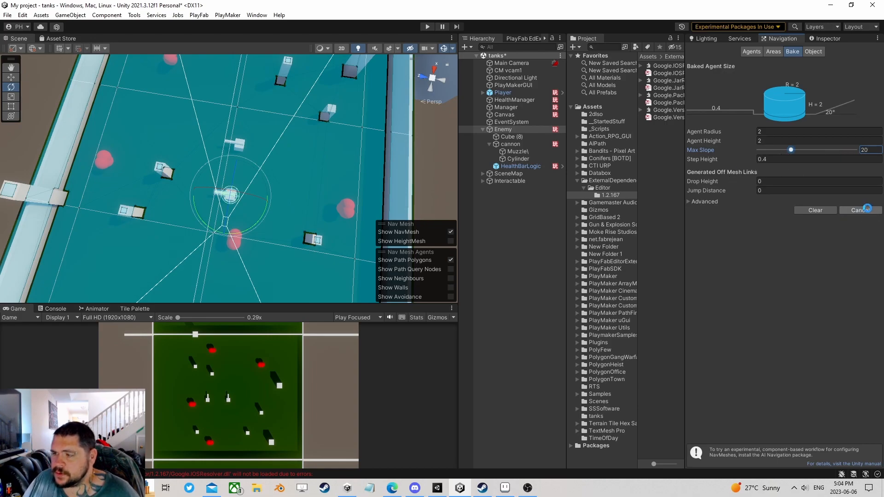
right_drag(341, 176, 363, 185)
middle_drag(271, 142, 180, 229)
middle_drag(184, 110, 332, 87)
scroll(245, 228, up, 1)
scroll(333, 88, up, 5)
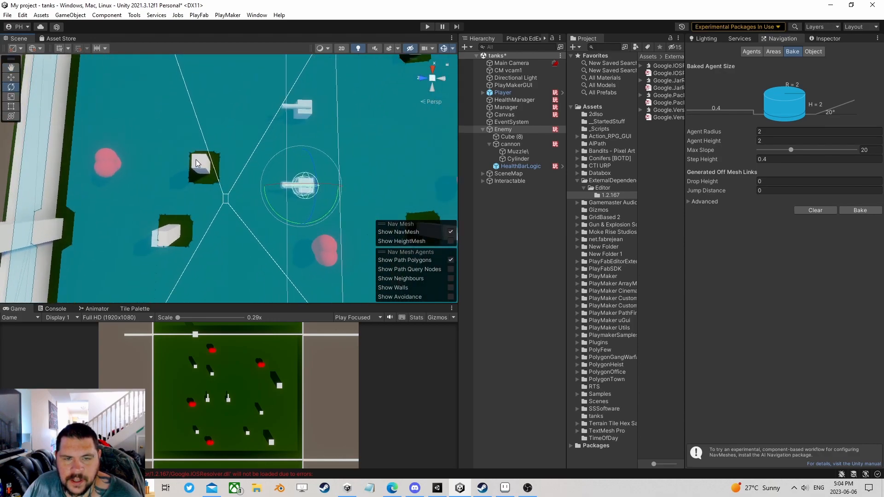
- Collapse the Enemy group, clear the selection, save the scene, and start Play mode
click(483, 129)
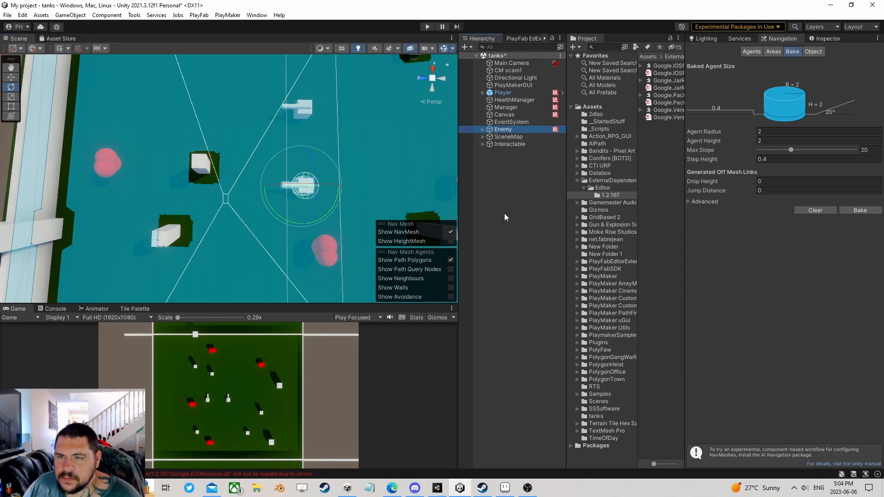
click(504, 211)
click(7, 14)
click(13, 60)
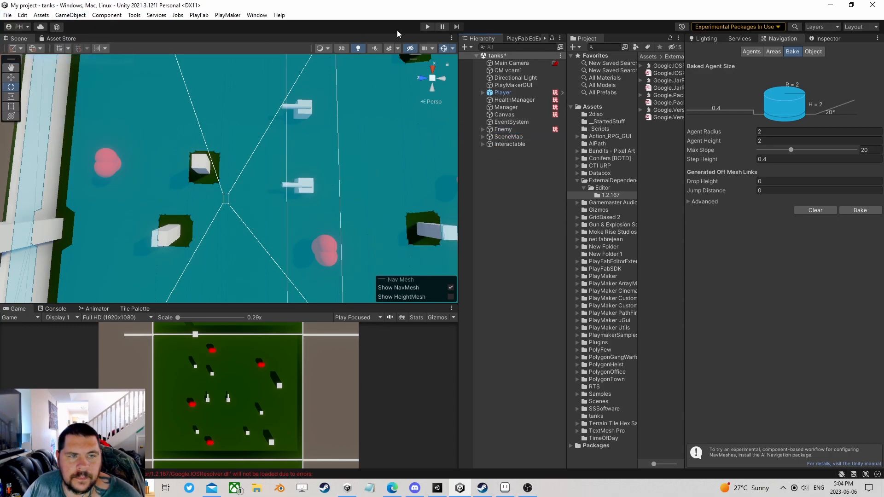
click(428, 27)
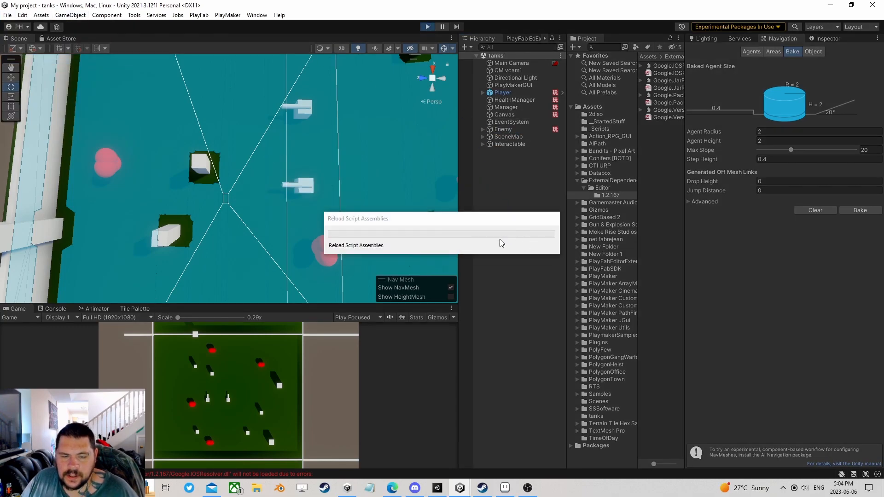
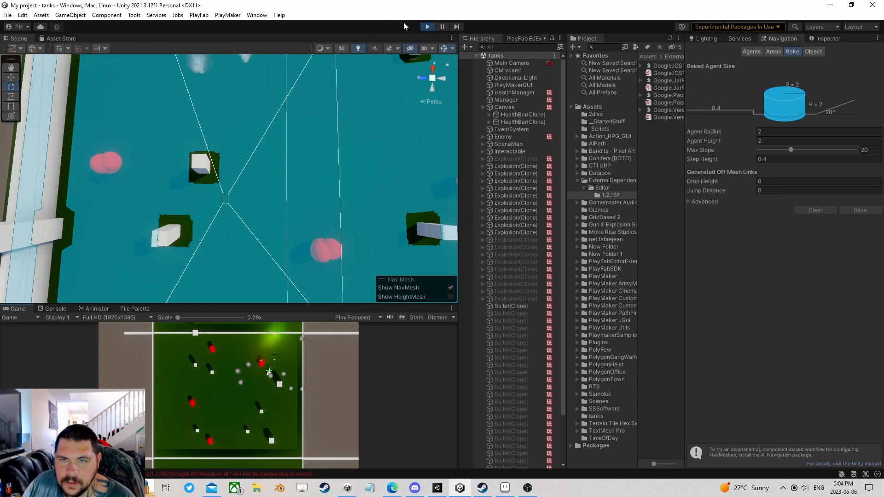
- Stop Play mode and select the Enemy object in the Hierarchy
click(427, 27)
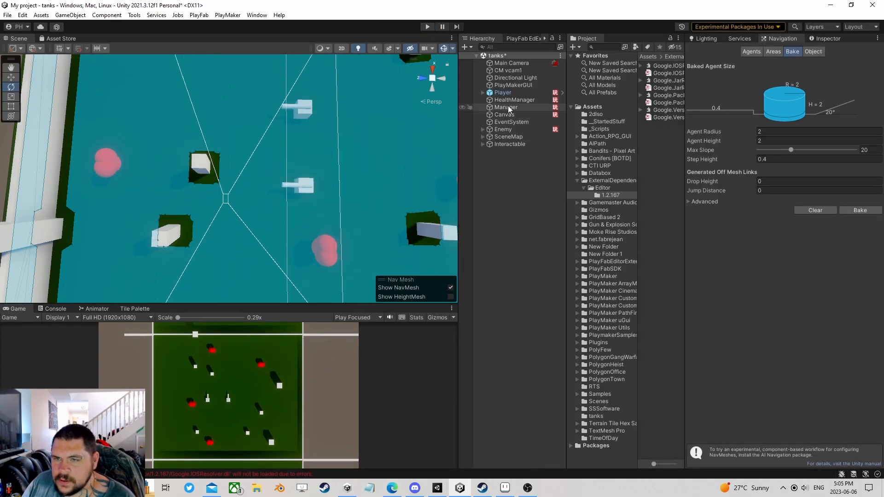
click(504, 130)
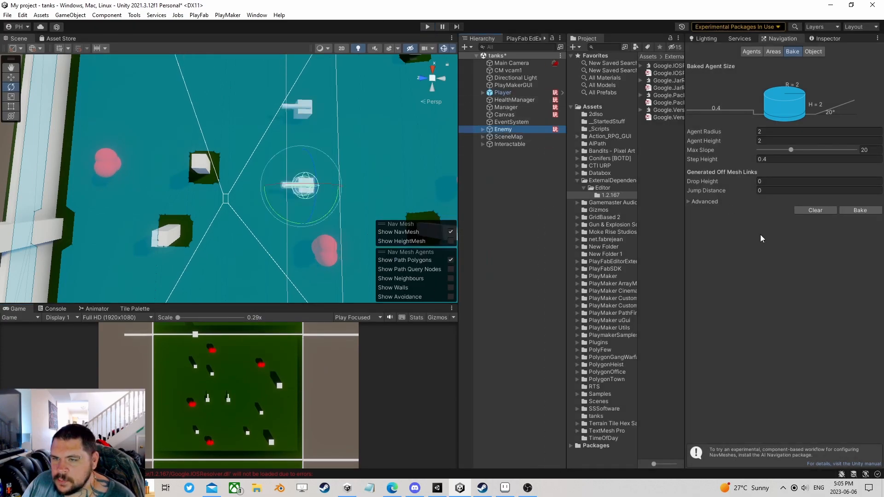
- Set Enemy's Nav Mesh Agent to Speed 6, Angular Speed 90 and Acceleration 5
click(824, 39)
scroll(803, 271, down, 8)
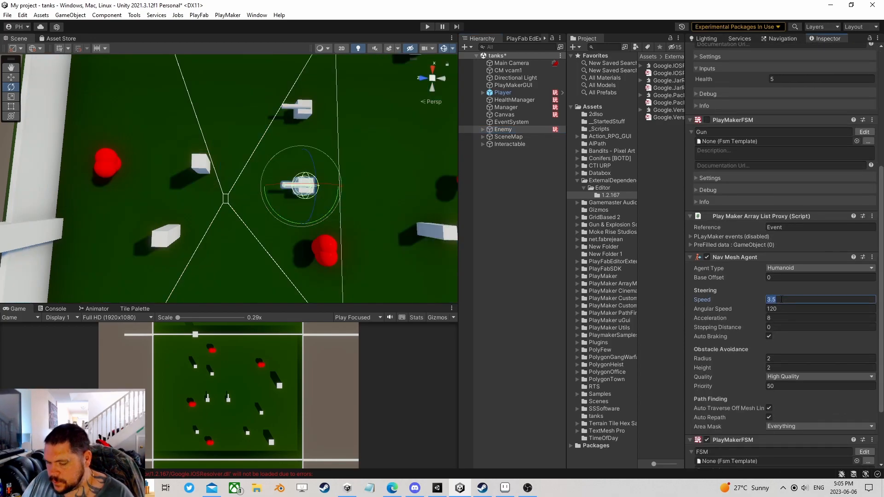
click(780, 309)
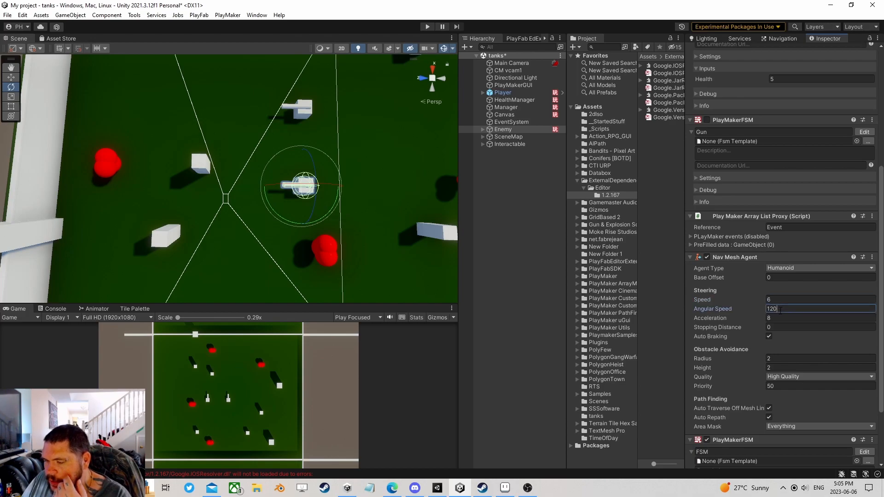
click(813, 318)
text(5)
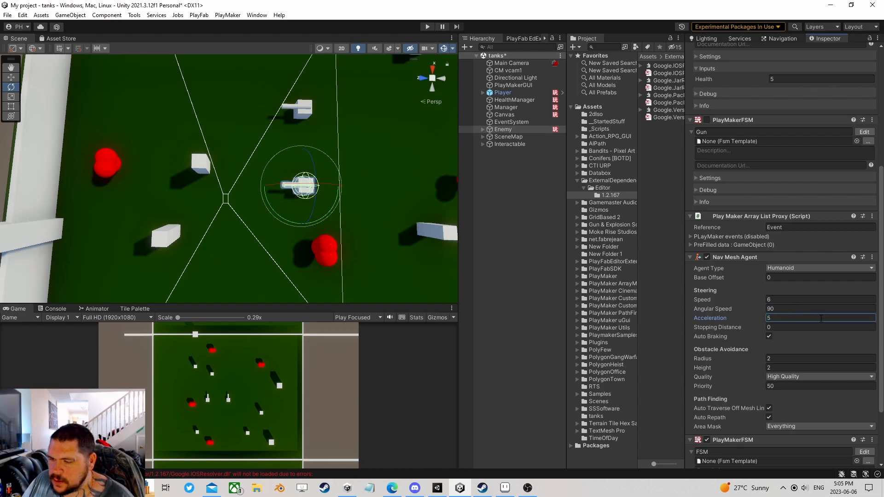
click(781, 327)
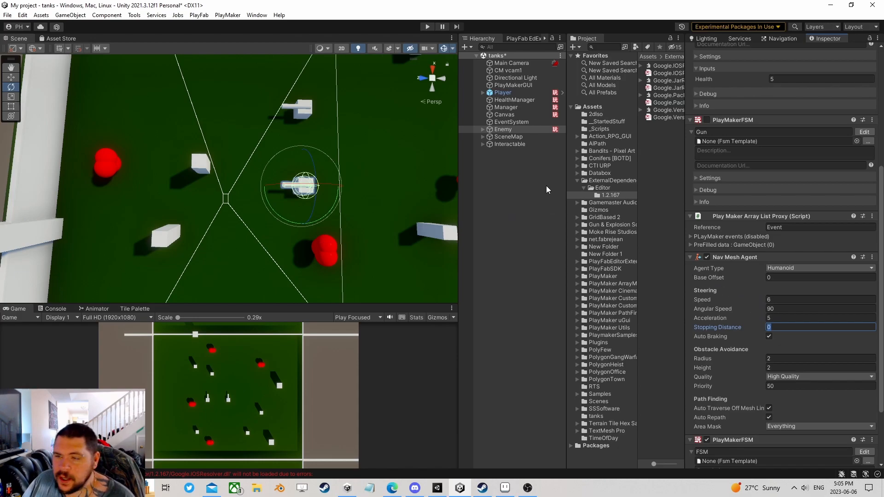
- Remove the Gun PlayMakerFSM component and open Enemy's remaining FSM for editing
right_click(740, 117)
click(776, 158)
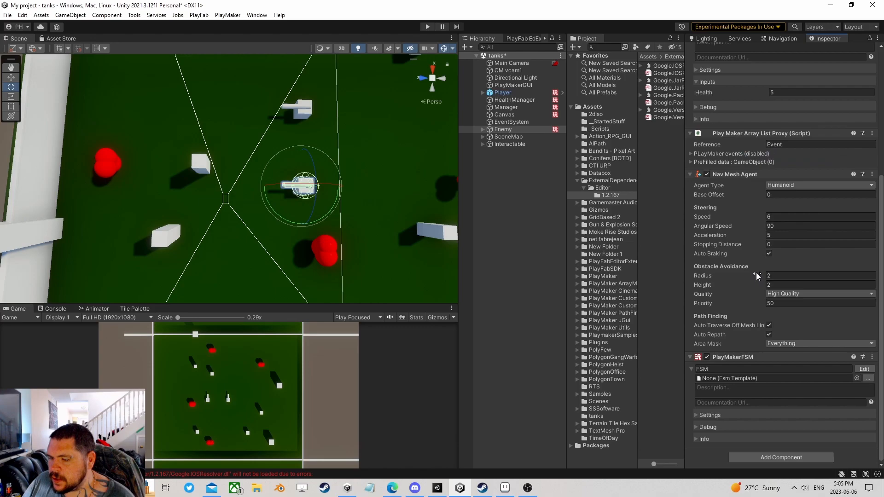
click(864, 369)
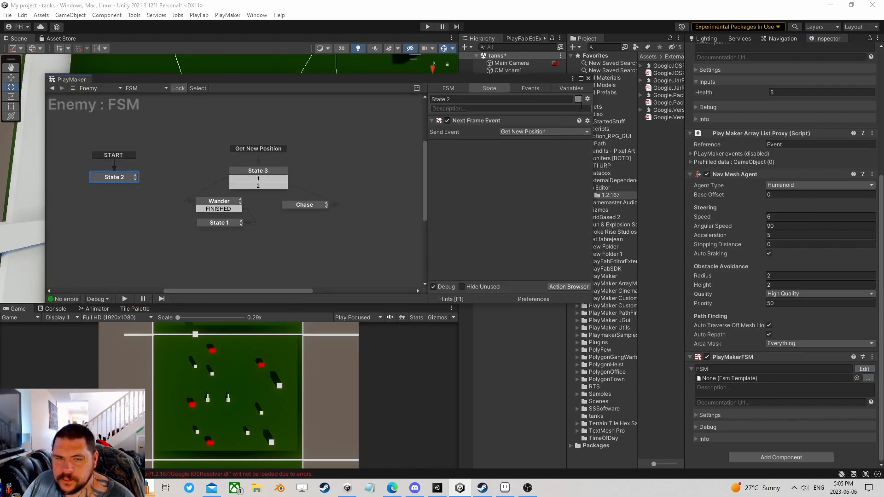
- Check the cannon FSM's State 2 Smooth Look At (Finish Tolerance 20), then test in Play mode
click(589, 76)
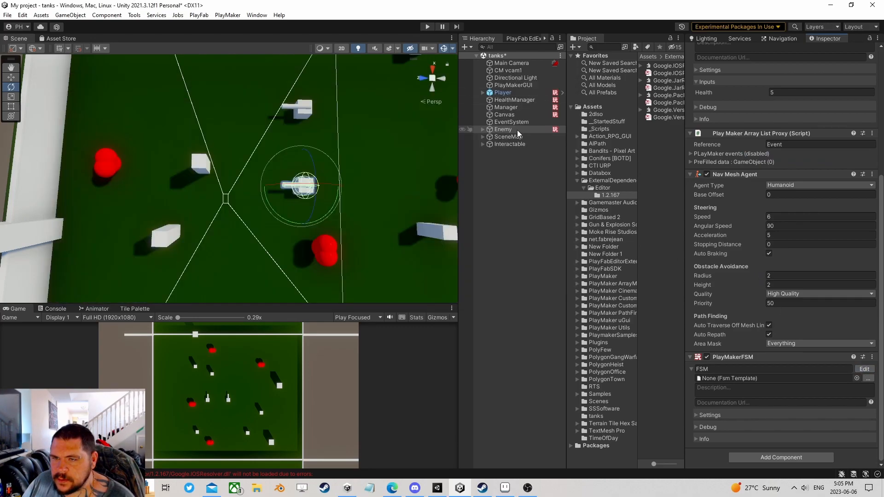
click(483, 129)
click(509, 144)
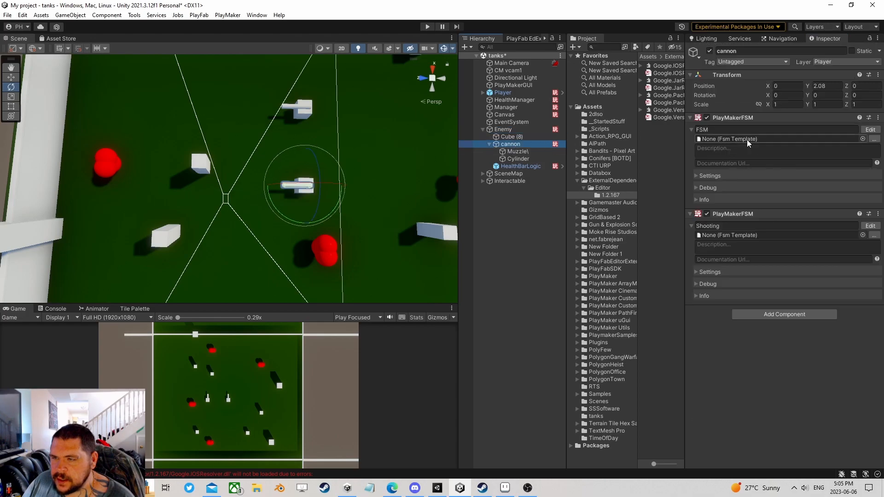
click(869, 130)
click(208, 187)
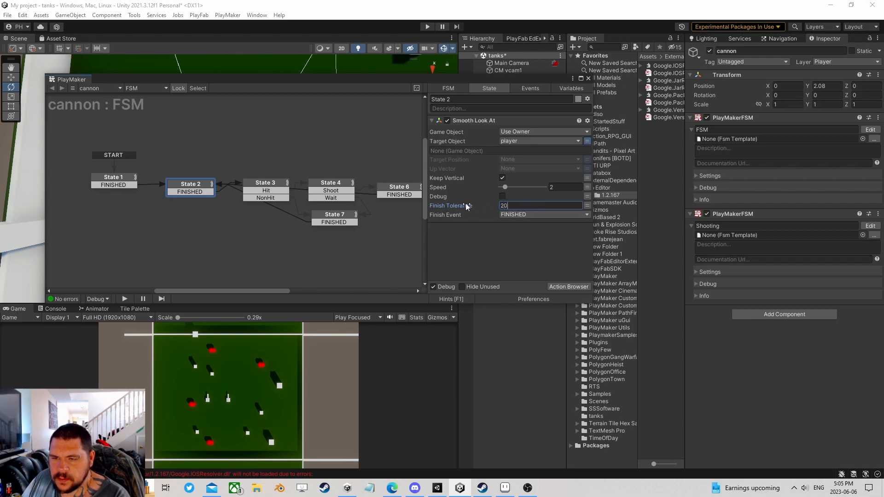
click(587, 78)
click(427, 26)
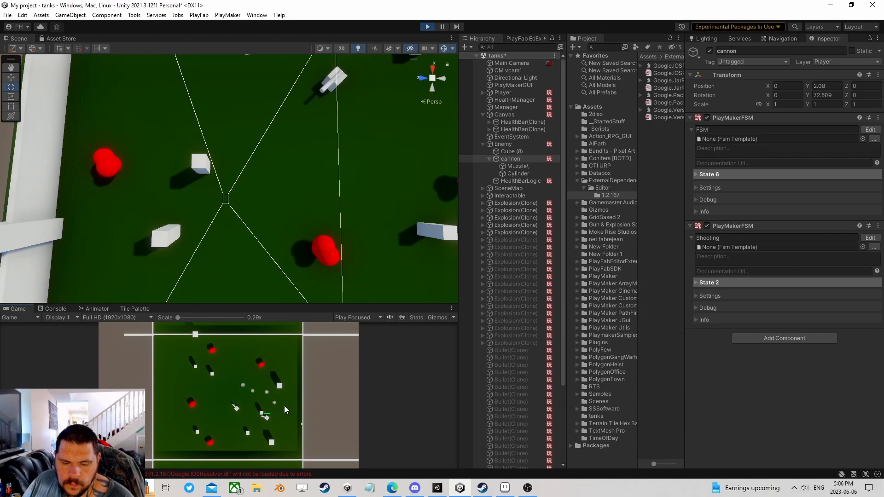
- Stop the test run after watching the cannons turn and fire
click(426, 26)
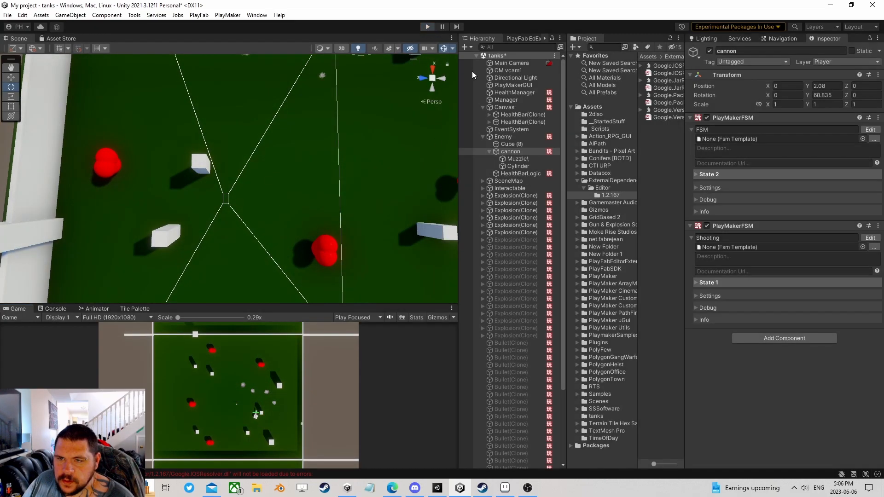
- Set the cannon FSM's State 2 Smooth Look At speed to 1
click(870, 226)
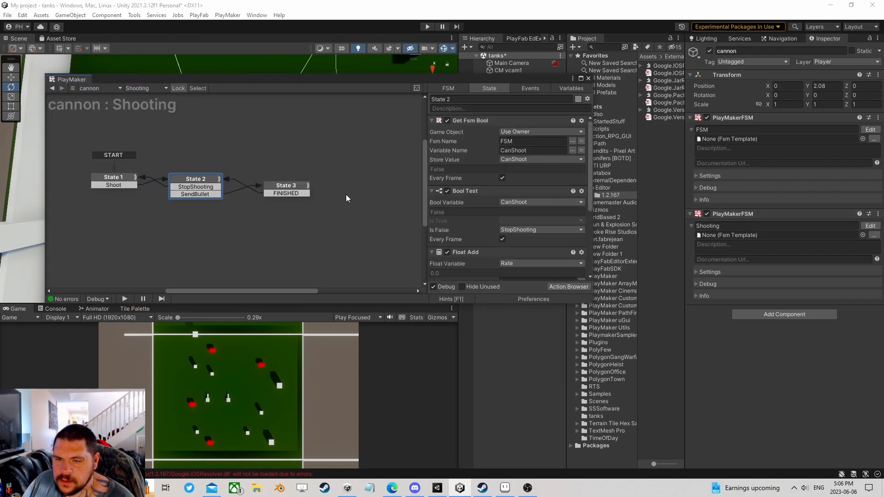
scroll(474, 213, down, 3)
click(290, 187)
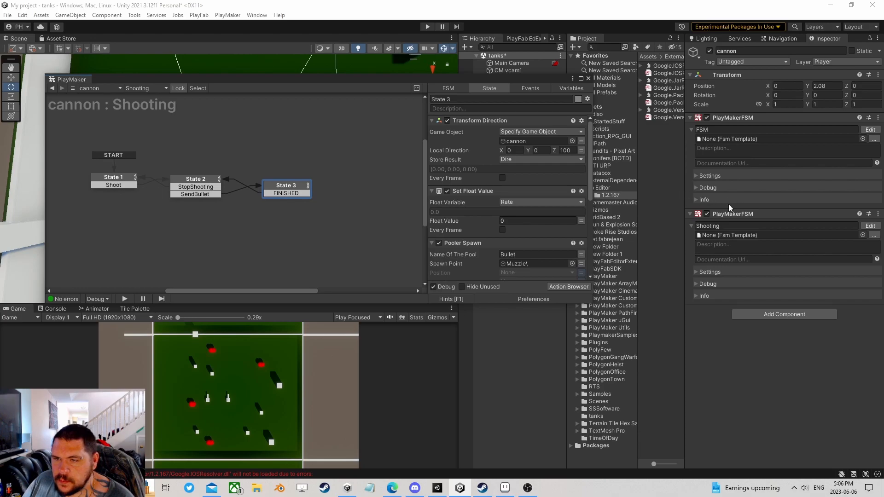
click(869, 130)
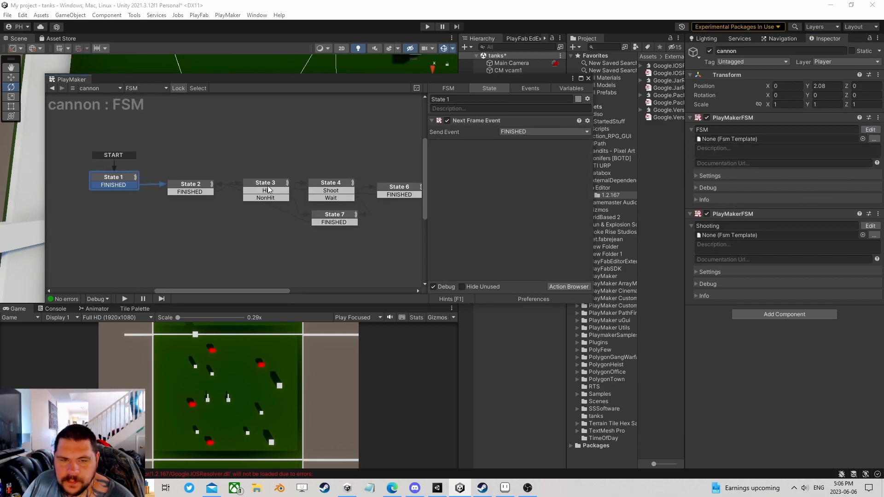
click(194, 186)
click(565, 187)
text(1)
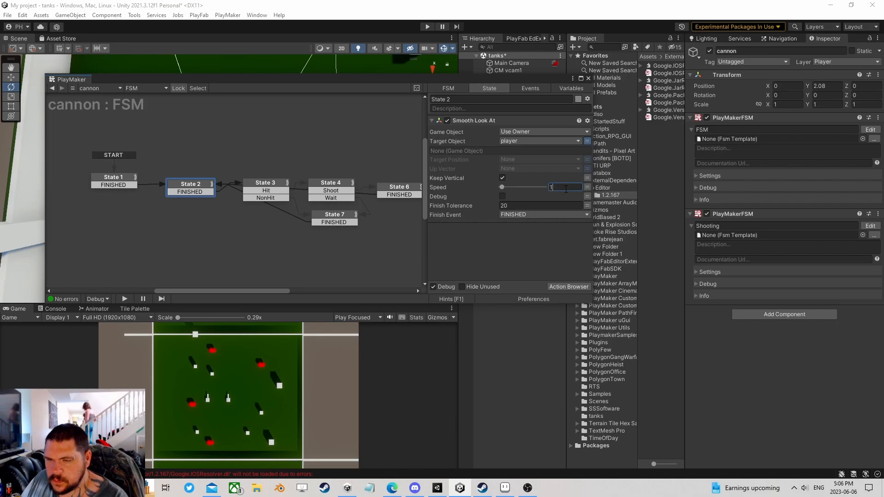
- Review the cannon FSM's other states, then search the Shooting FSM's actions for 'random fl'
click(272, 183)
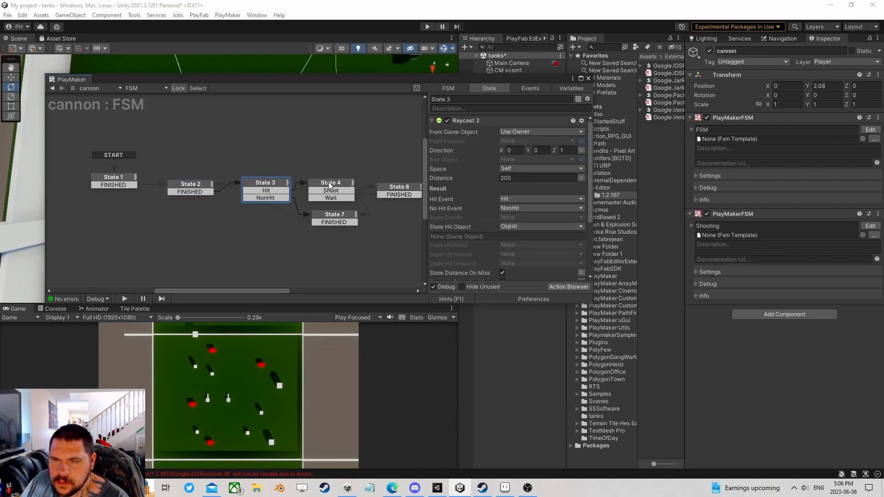
click(193, 187)
click(280, 183)
click(330, 183)
click(356, 214)
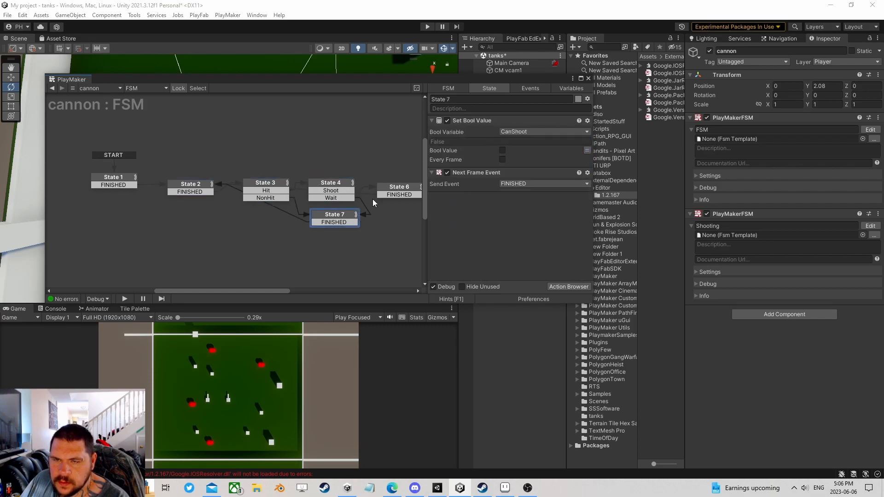
click(396, 190)
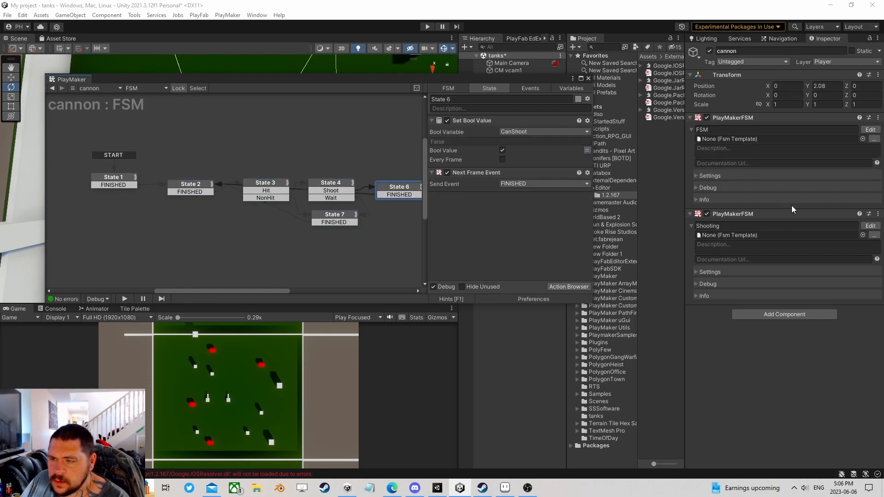
click(876, 227)
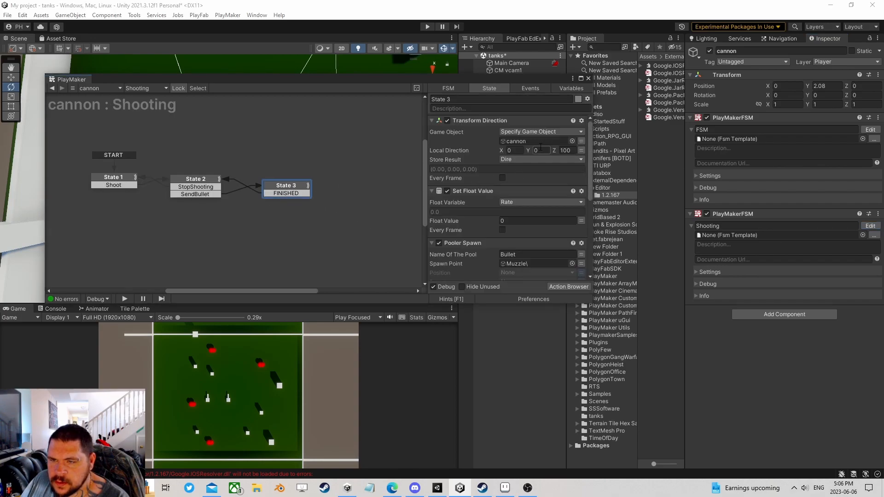
click(569, 287)
text(random fl)
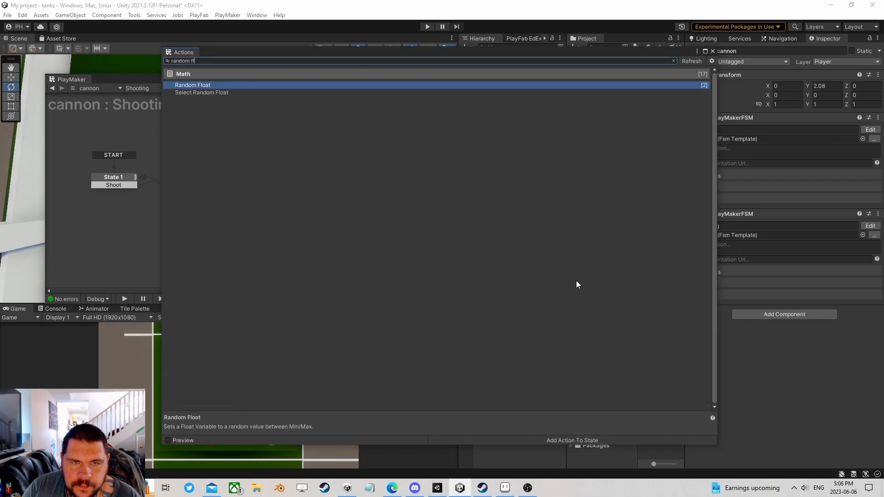
- Add Random Float at the top of State 3, ranging -8 to 8, stored in new variable X
click(712, 52)
right_click(465, 232)
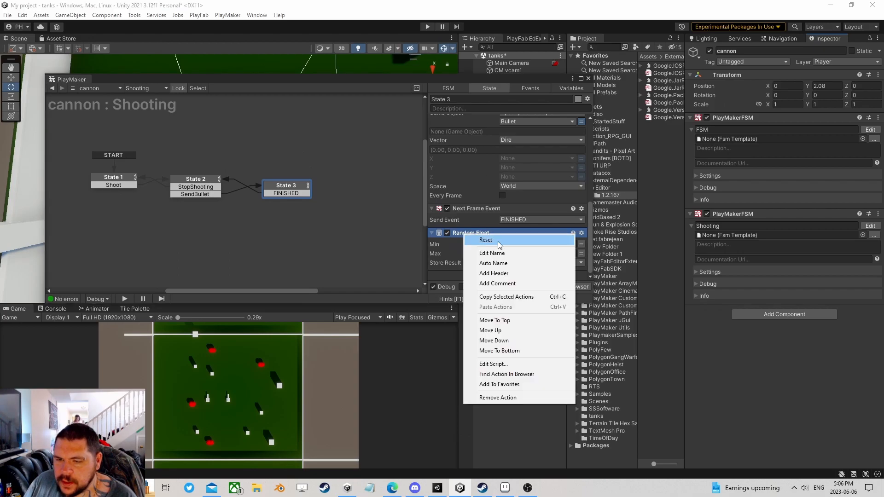
click(495, 320)
click(510, 132)
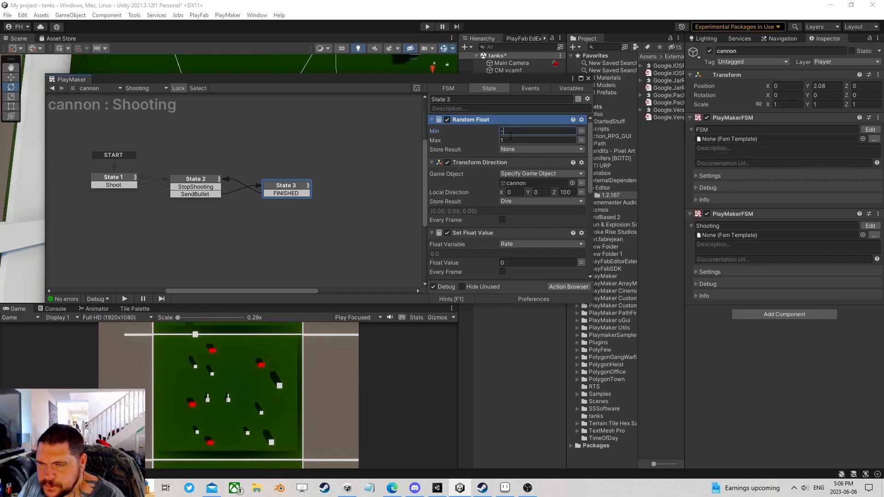
text(-8)
click(511, 141)
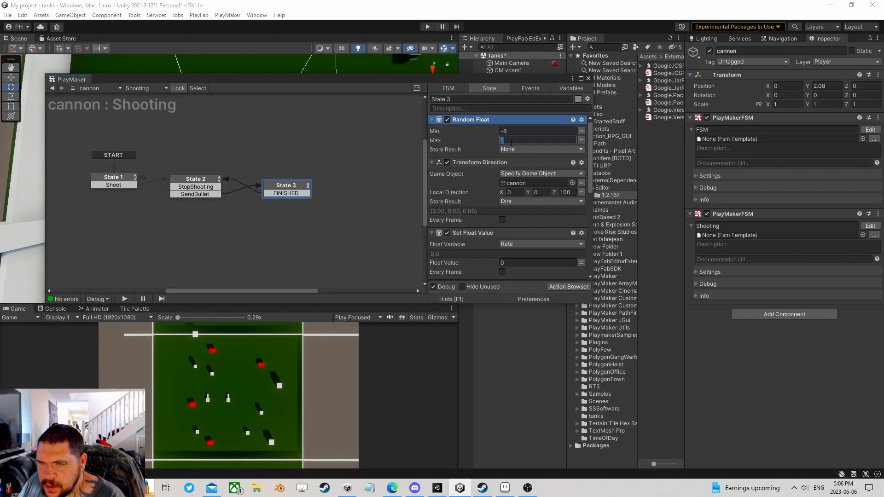
click(511, 150)
click(537, 182)
text(X)
key(Return)
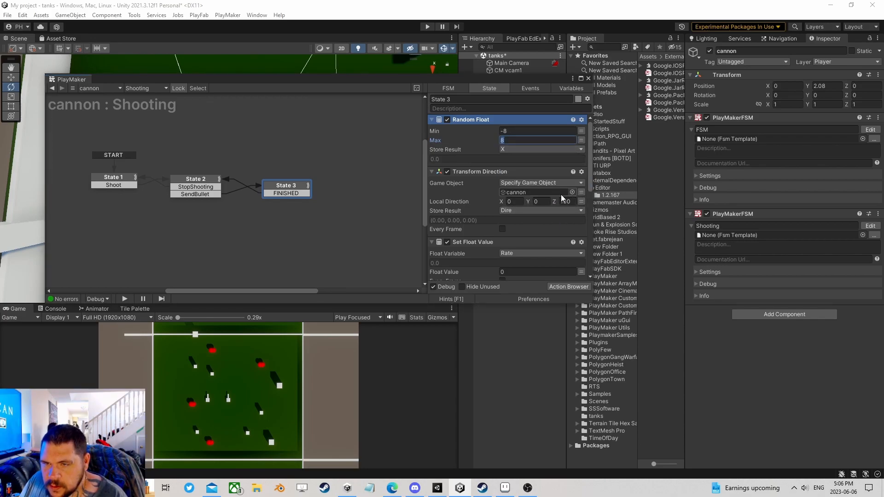
- Add Set Vector3 XYZ below Random Float, targeting a new ShootDire vector variable
click(562, 287)
text(set v)
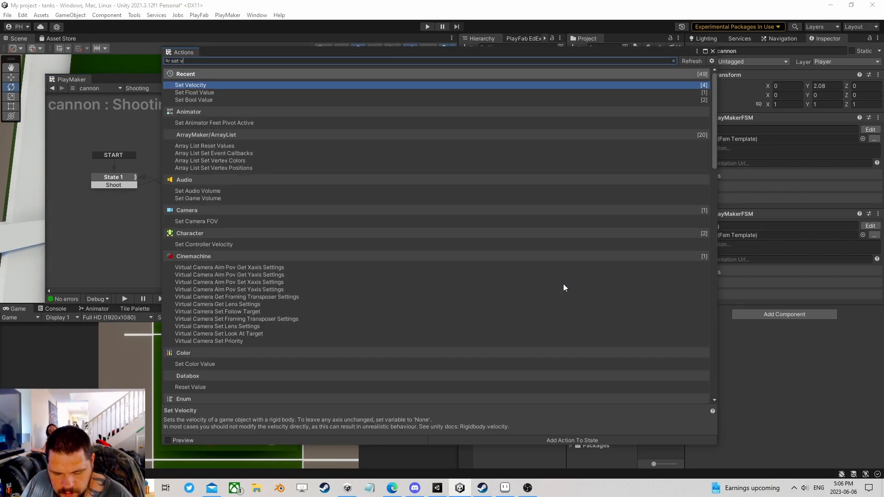
text(ector3)
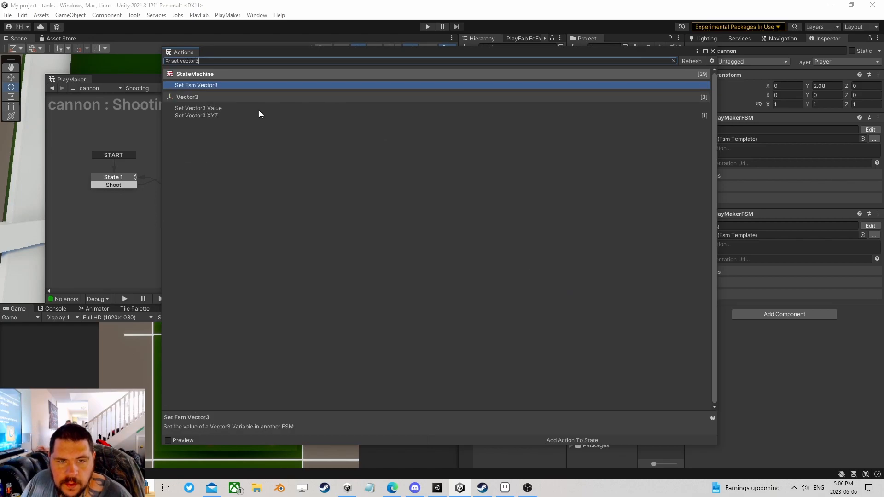
double_click(227, 114)
click(713, 50)
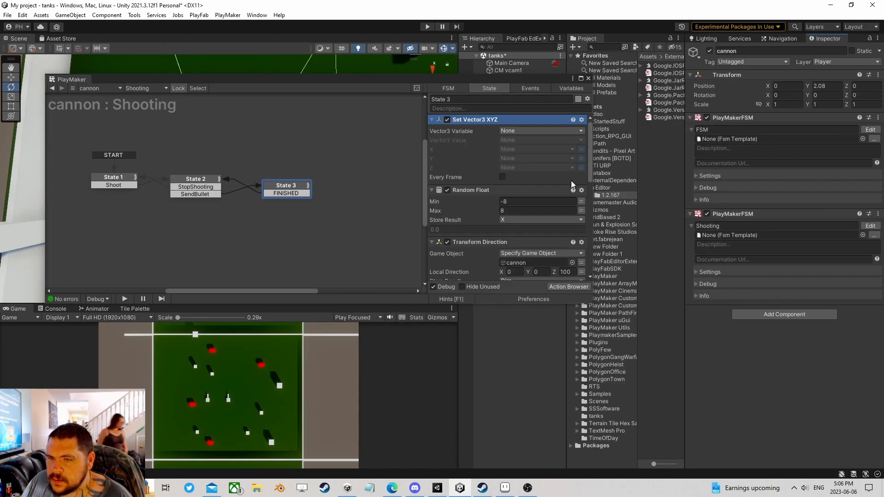
drag(485, 121, 486, 238)
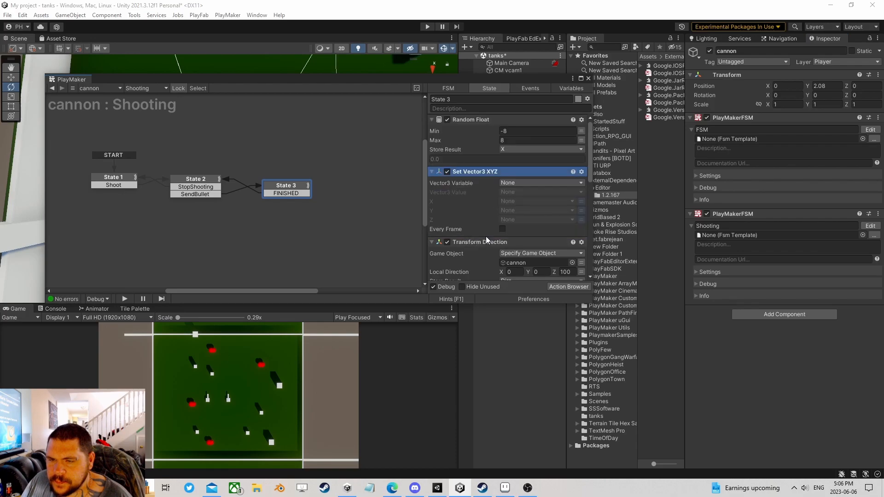
click(518, 184)
click(530, 214)
text(ShootDir)
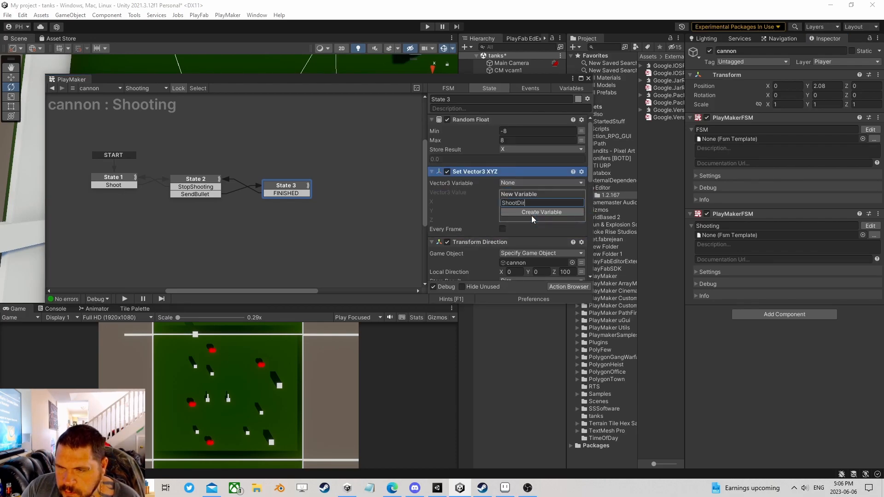
text(e)
click(531, 214)
- Feed variable X into ShootDire's X, set Z to 100, and close PlayMaker
click(523, 211)
click(567, 229)
click(580, 237)
text(100)
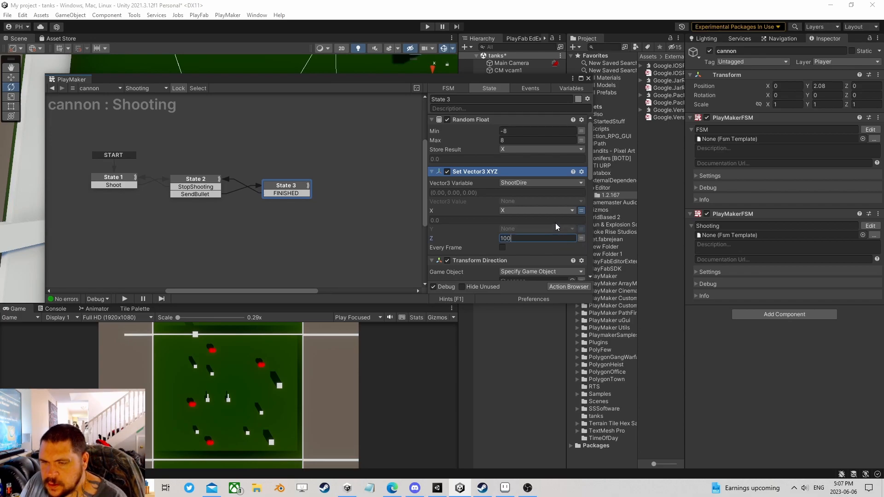
scroll(573, 220, down, 5)
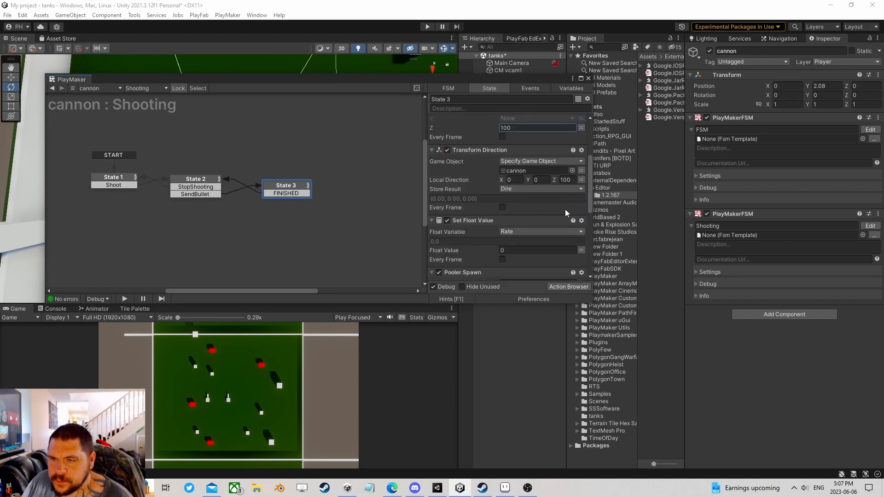
scroll(562, 203, up, 3)
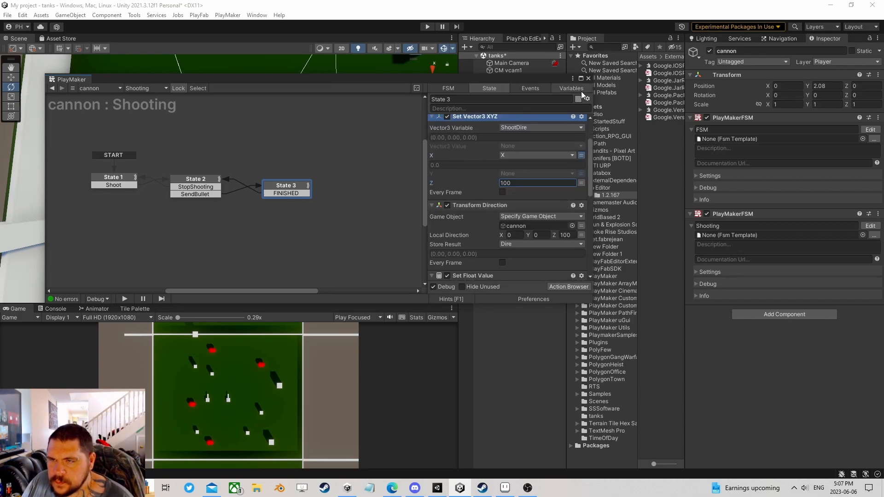
click(588, 78)
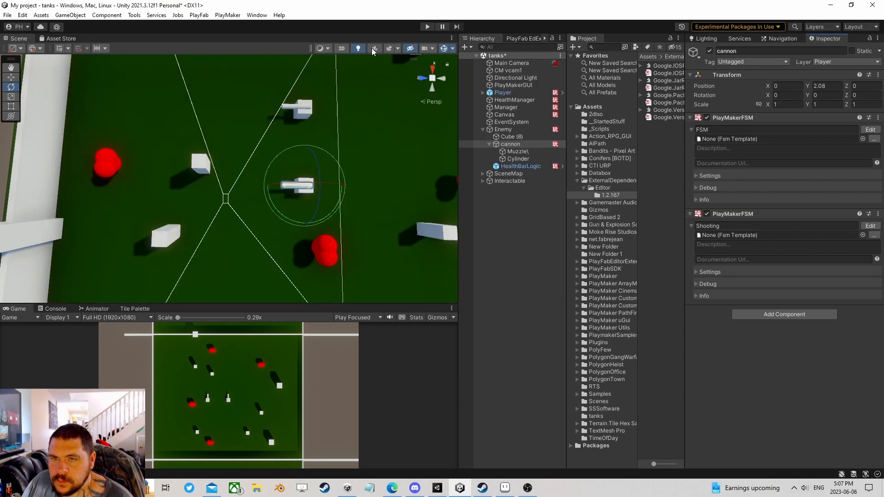
- Save the scene, then run and stop a play test of the cannon's randomized shooting
click(7, 15)
click(16, 60)
click(427, 26)
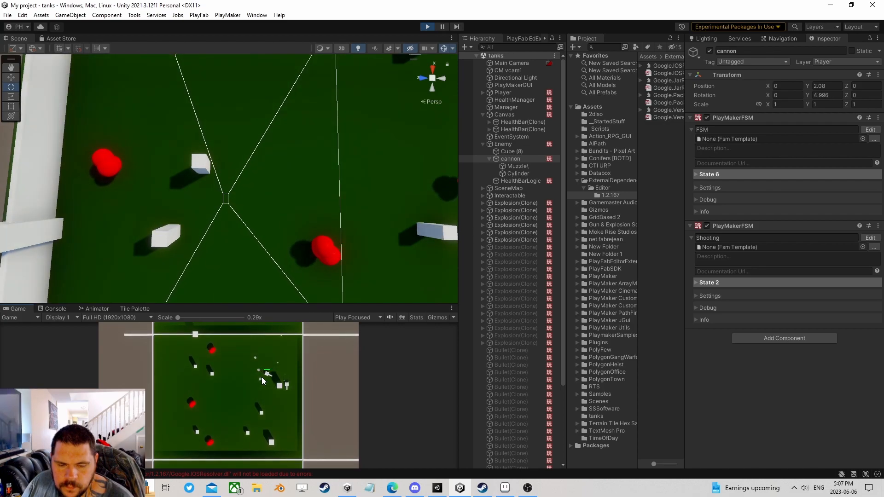
click(428, 27)
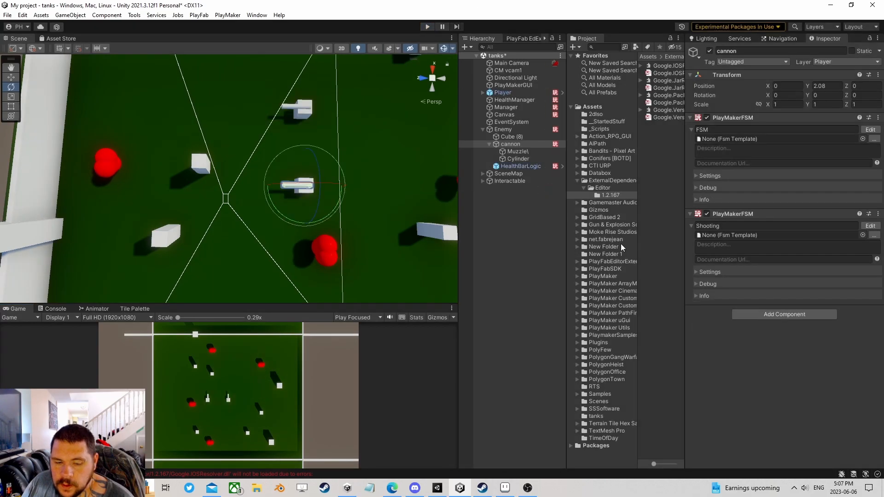
- Set State 2's Float 2 comparison value to 0.5 and run a quick play test
click(872, 227)
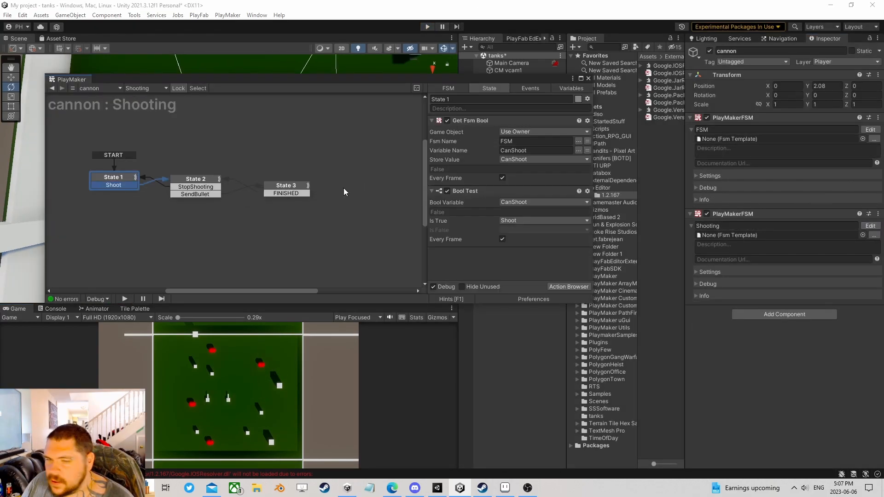
click(198, 182)
scroll(477, 197, down, 3)
click(515, 217)
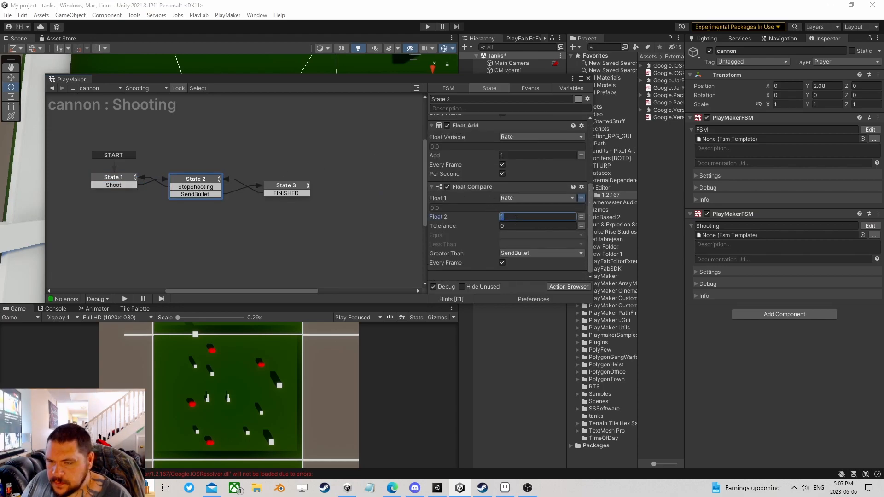
text(0.5)
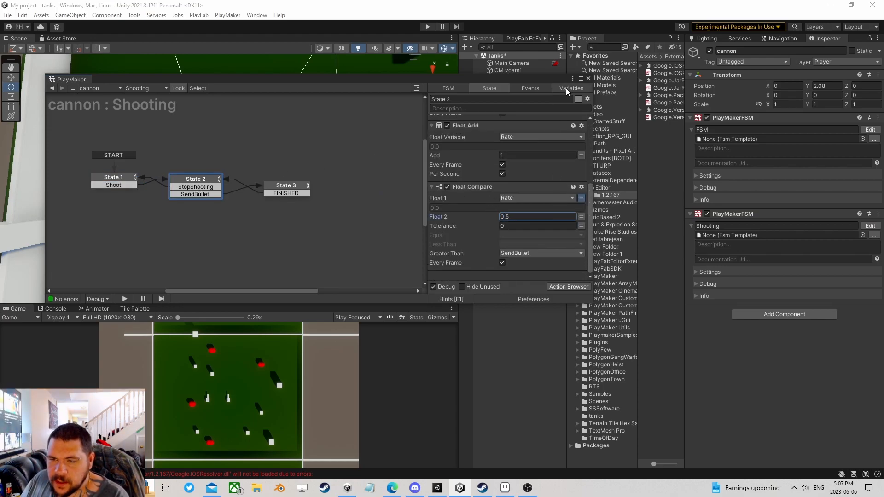
click(428, 27)
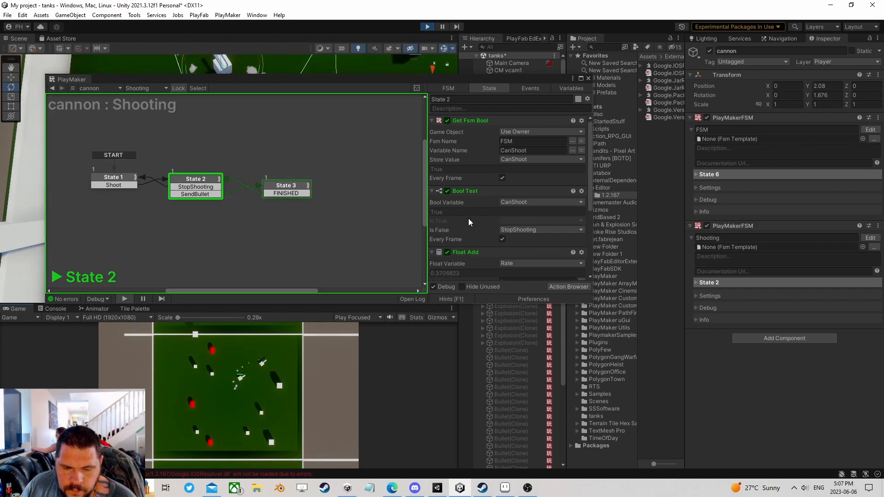
click(426, 27)
- After reviewing State 3, make State 2's Float 2 a new RateOfFire variable
click(290, 186)
scroll(439, 217, down, 3)
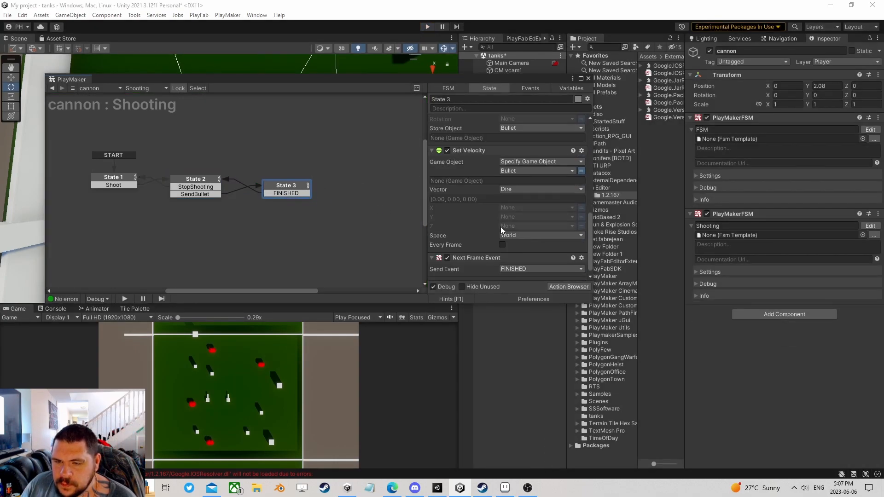
scroll(502, 227, up, 5)
scroll(517, 226, down, 4)
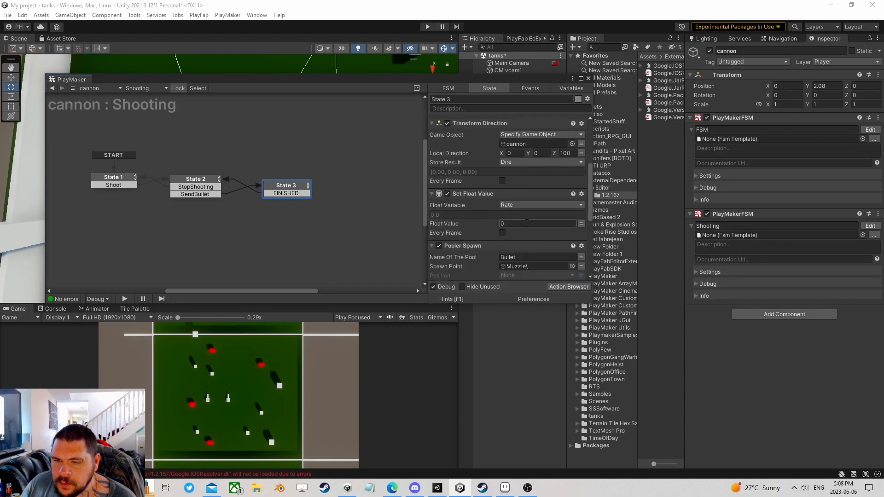
scroll(521, 224, down, 2)
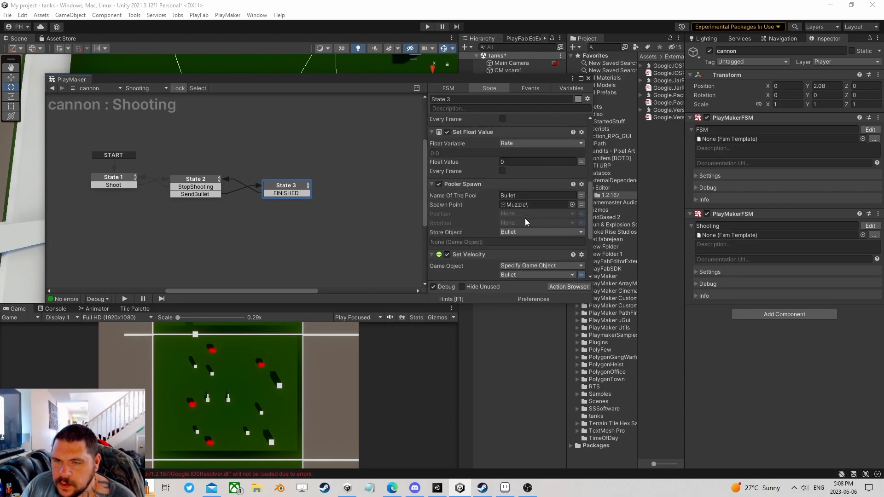
scroll(529, 214, up, 6)
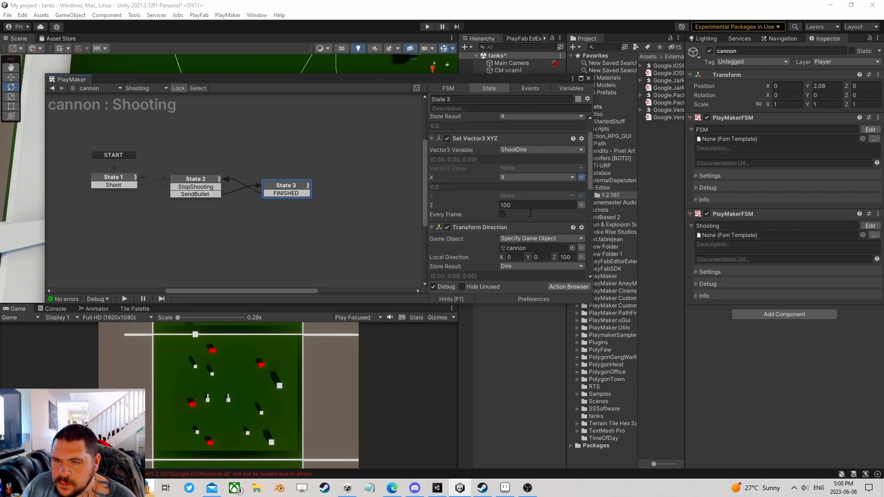
click(195, 180)
scroll(506, 198, down, 3)
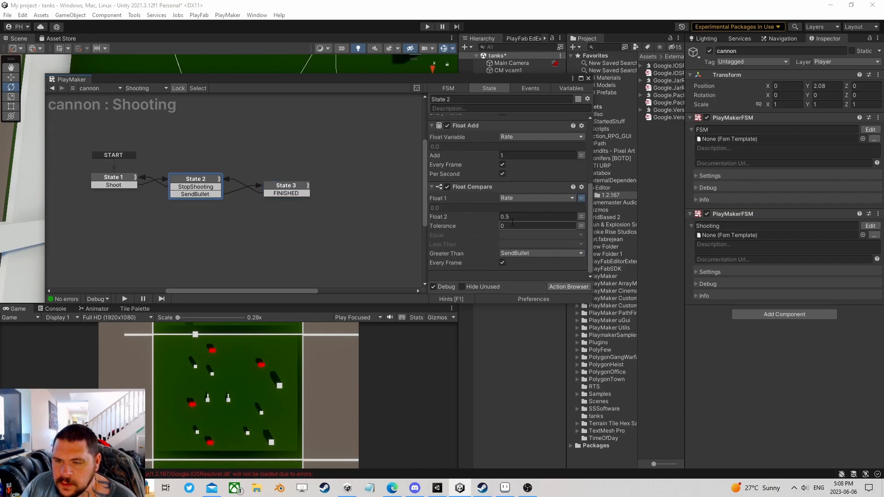
click(582, 217)
click(536, 217)
click(520, 261)
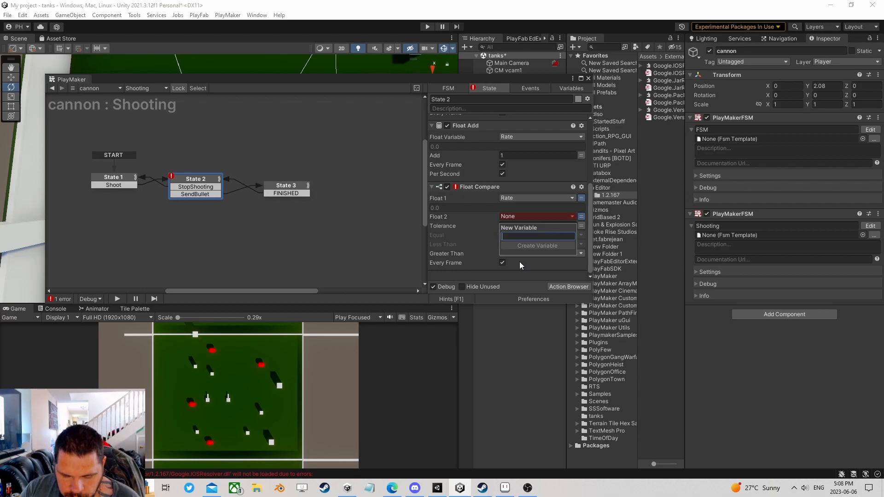
text(RateO)
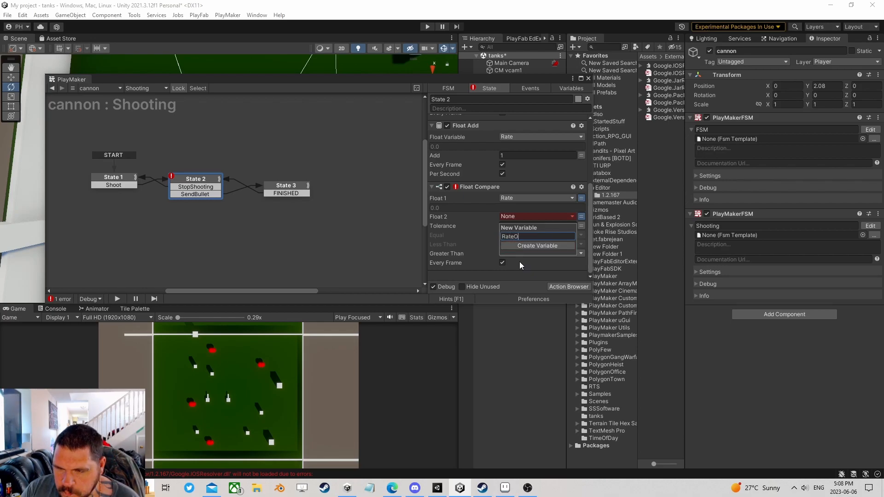
text(fF)
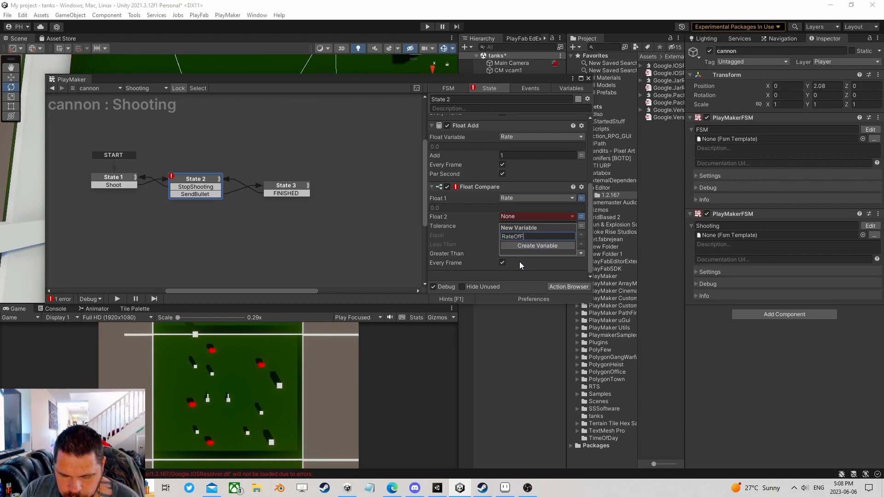
text(ire)
key(Return)
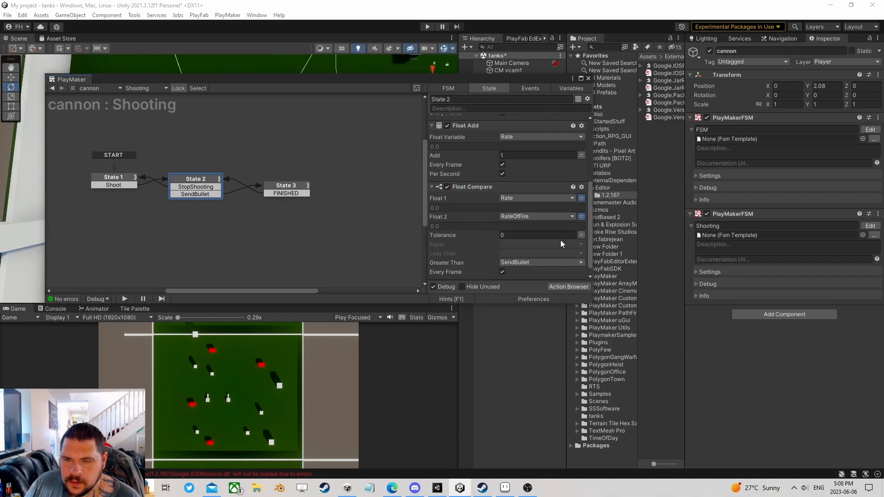
- Add a Random Float action to State 2 and move it to the top
click(559, 283)
text(rand)
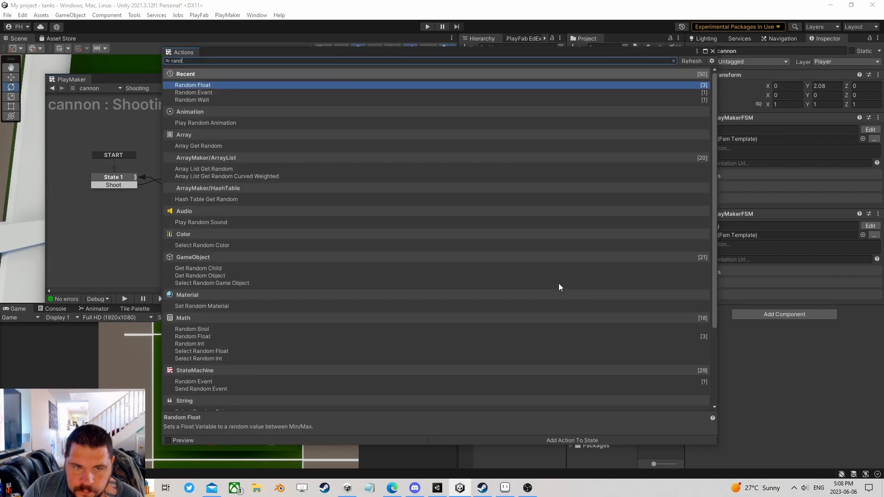
text(om f)
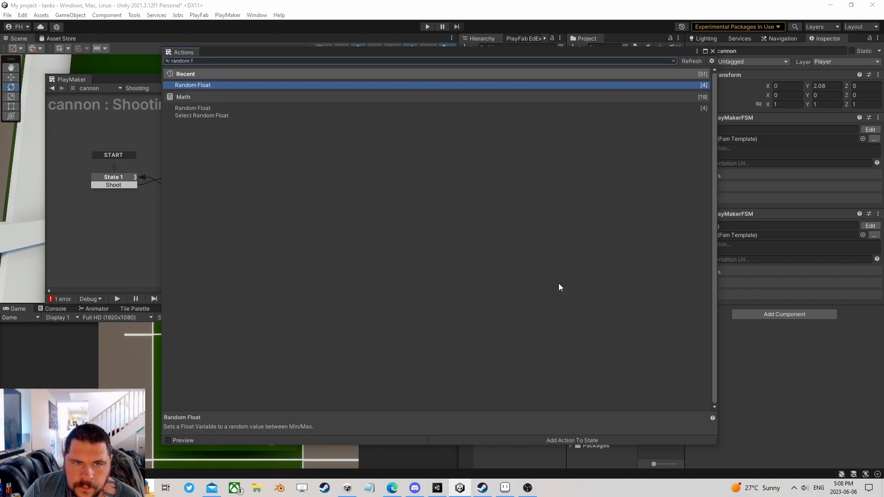
key(Return)
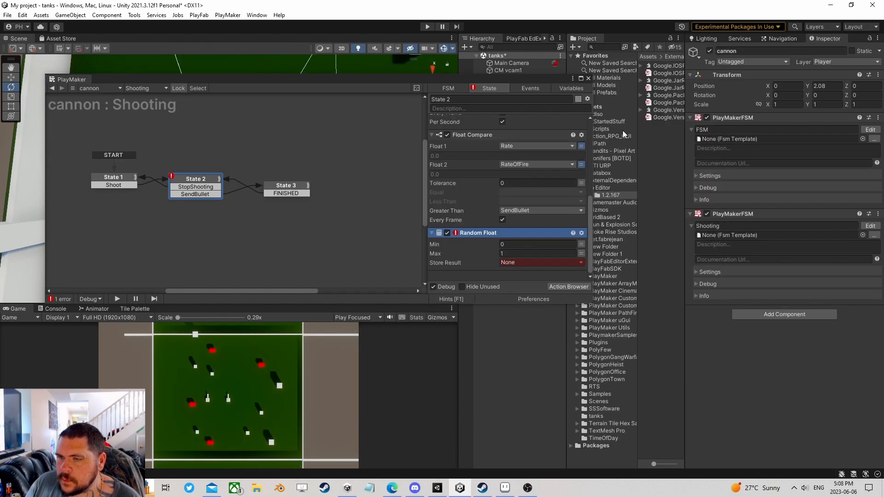
right_click(465, 233)
click(531, 320)
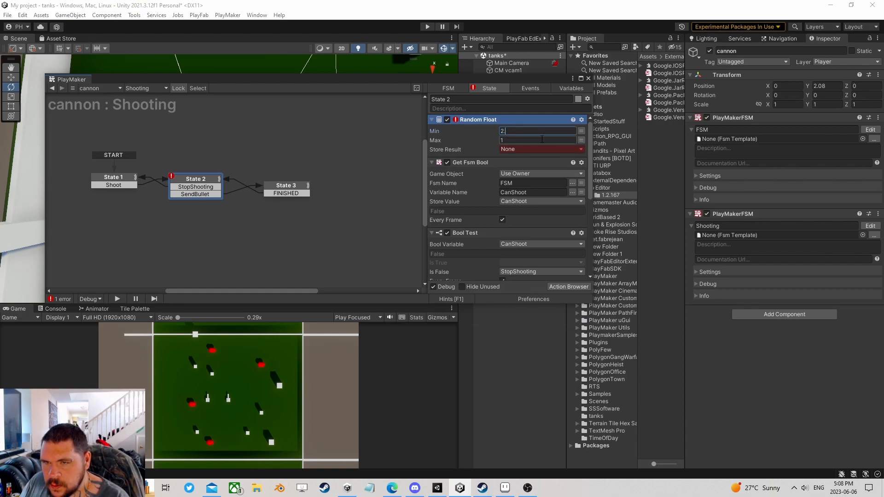
- Give the Random Float a Min of 0.5 and a result variable, close PlayMaker, and start Play
text(2.5)
key(Return)
text(.25)
key(Return)
click(455, 133)
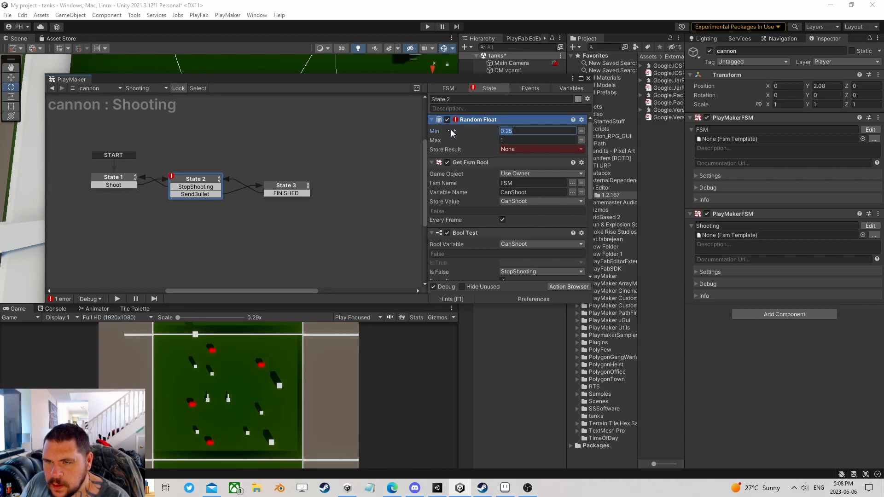
click(515, 141)
click(526, 147)
click(539, 177)
scroll(548, 172, down, 5)
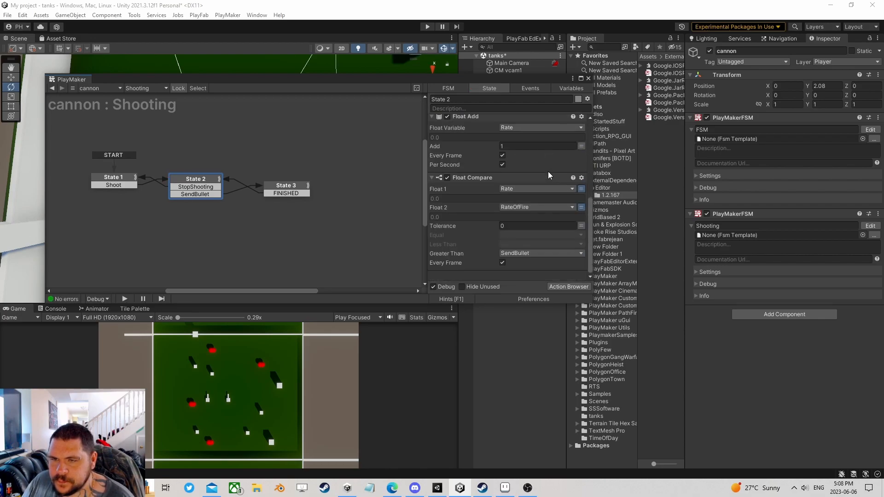
click(588, 78)
click(427, 26)
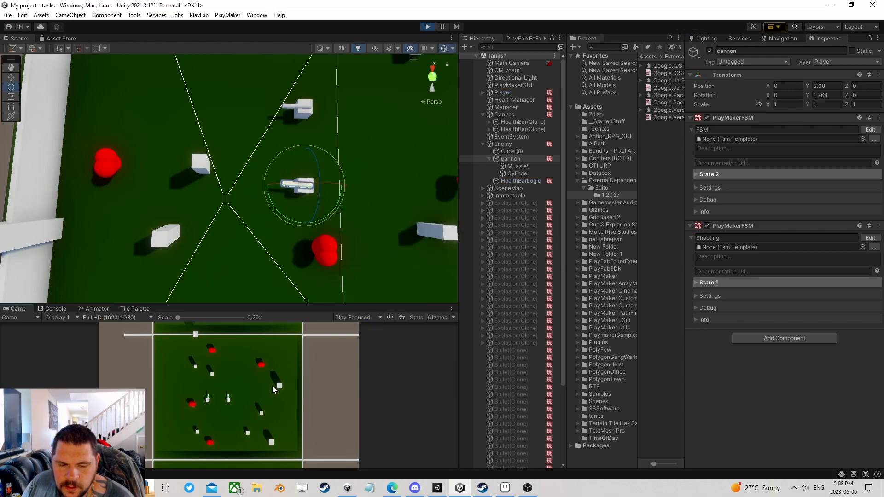
- Drive the player tank with D and W over two test runs, then select Enemy
key(d)
key(w)
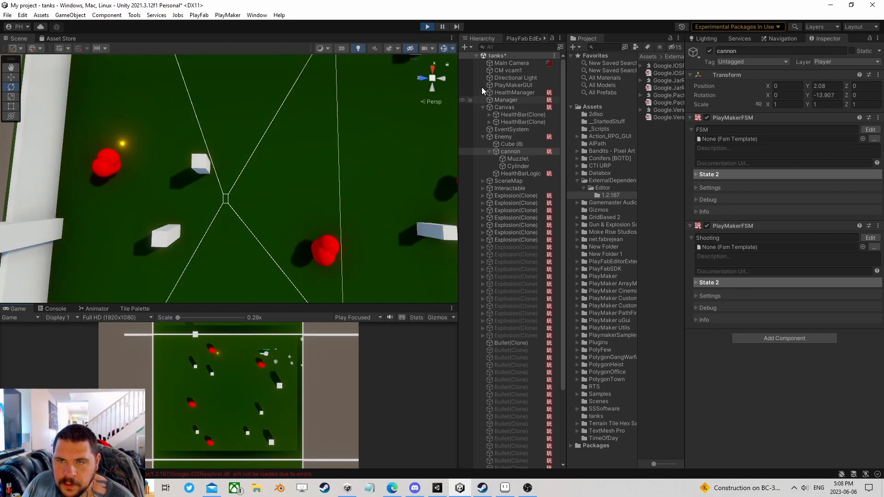
click(427, 26)
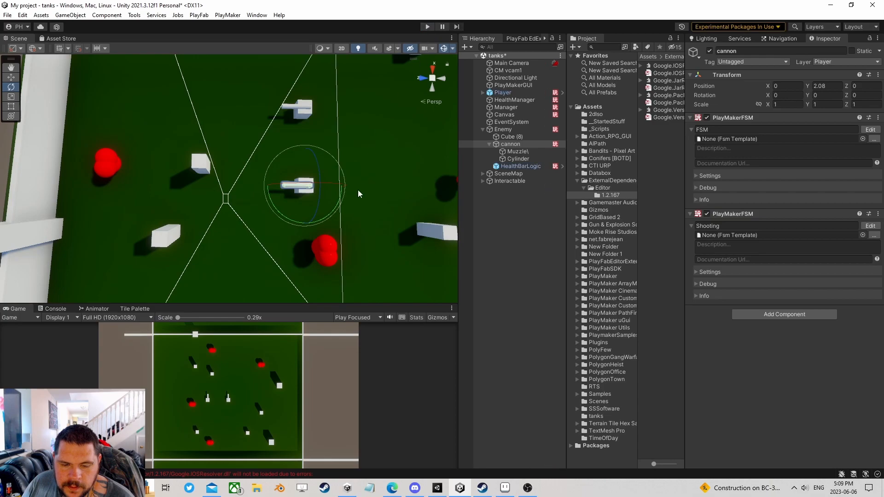
click(428, 27)
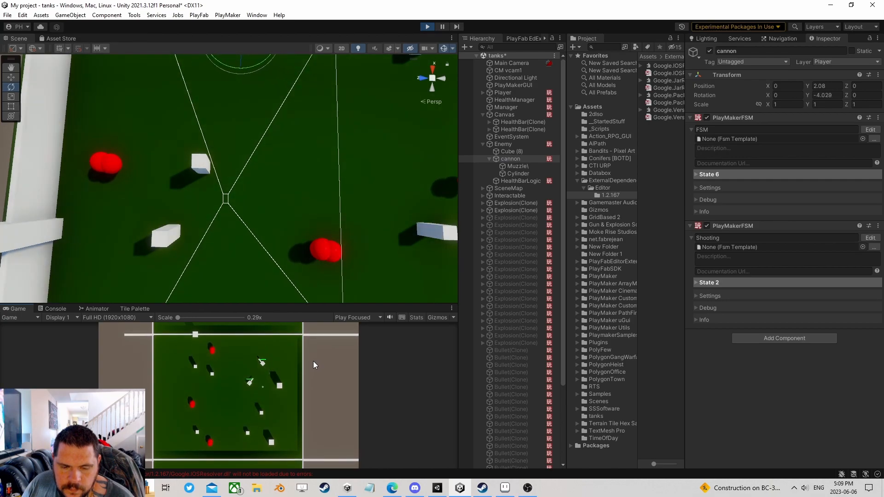
click(427, 26)
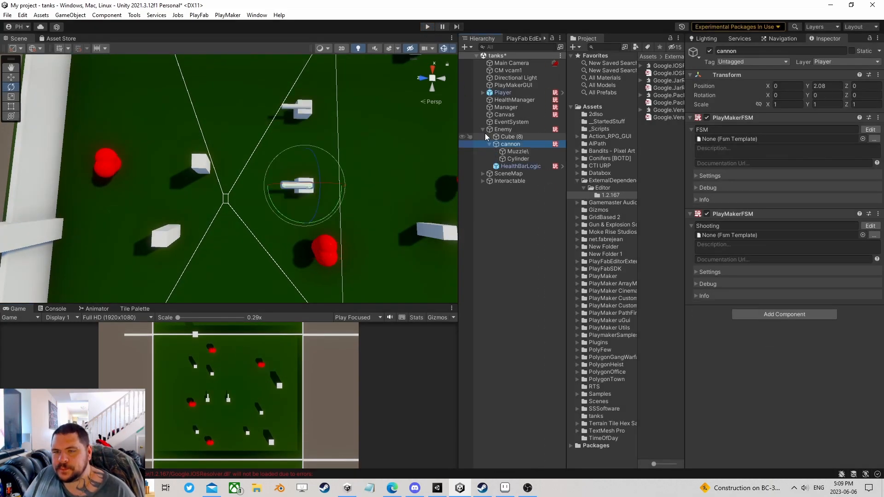
click(482, 129)
click(498, 129)
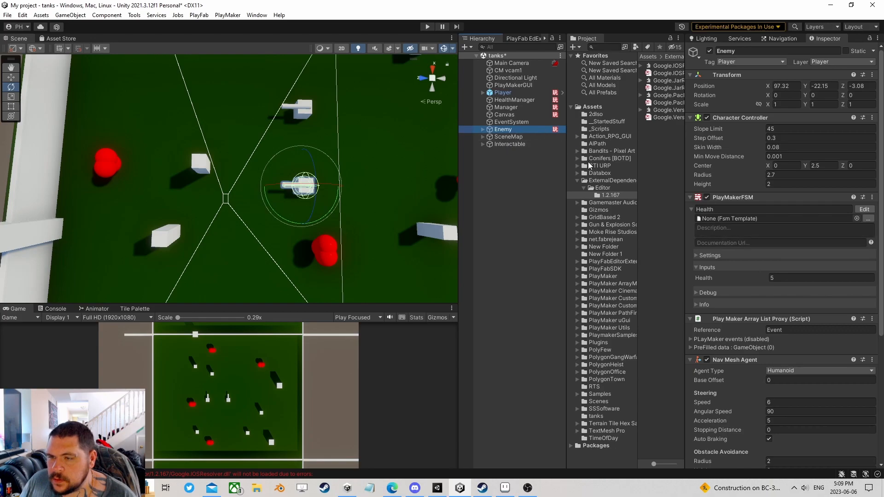
- Save Enemy as a prefab in StartedStuff, then delete it from the scene
click(598, 122)
drag(505, 130, 650, 129)
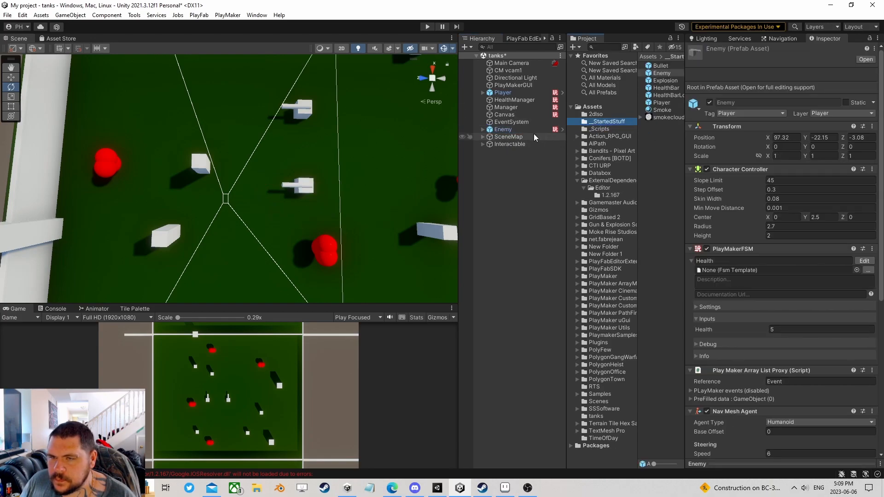
click(515, 129)
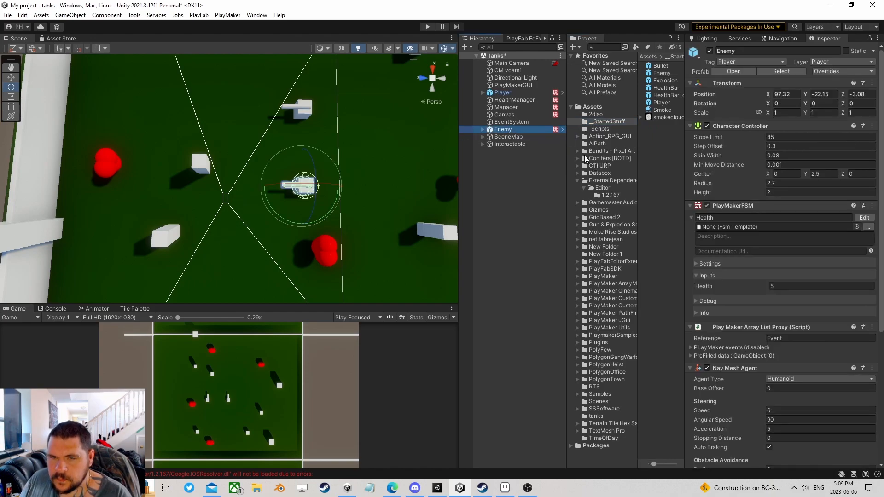
key(Delete)
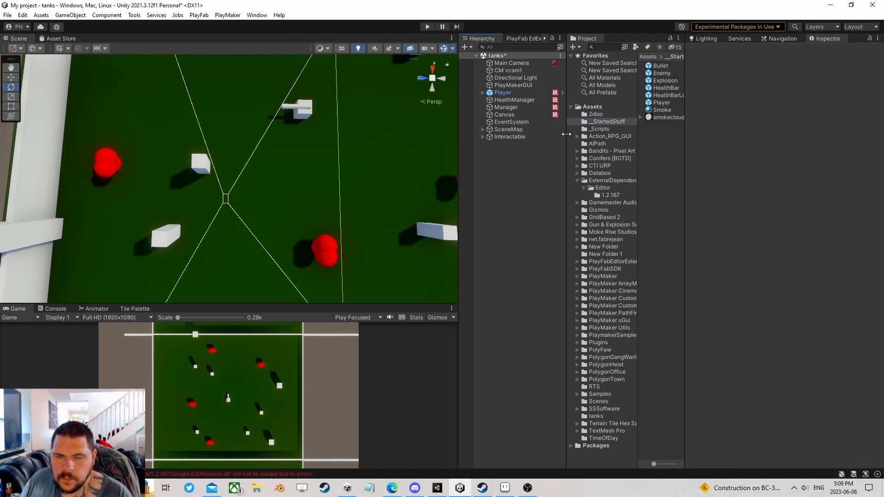
- In Player prefab mode, set the Gun FSM's State 2 Transform Direction to a specified game object
click(508, 94)
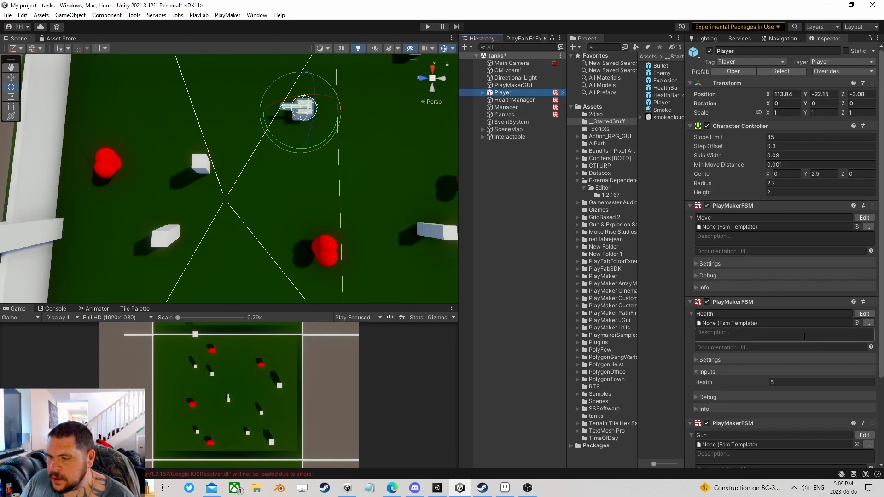
scroll(755, 334, down, 4)
scroll(740, 277, down, 1)
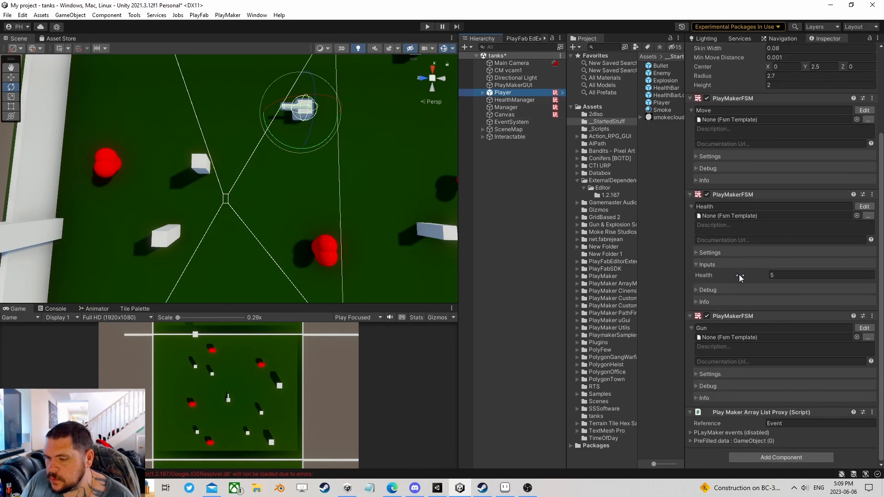
click(863, 329)
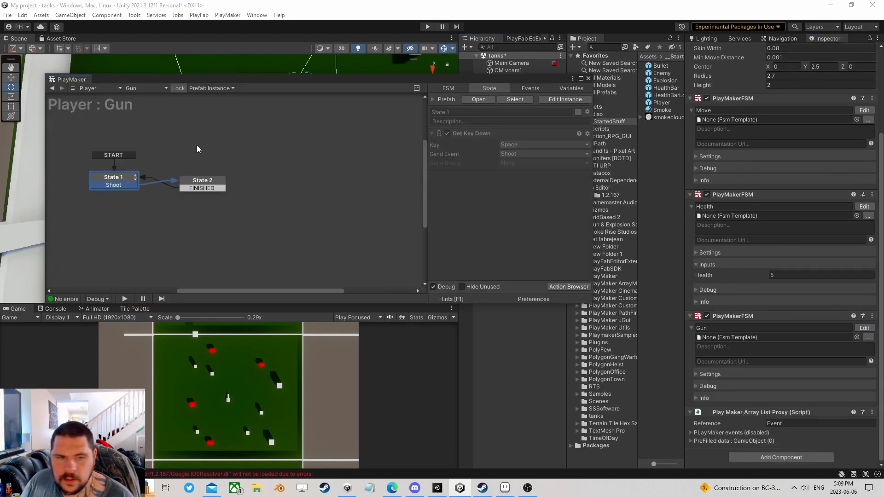
click(204, 186)
click(551, 100)
click(589, 79)
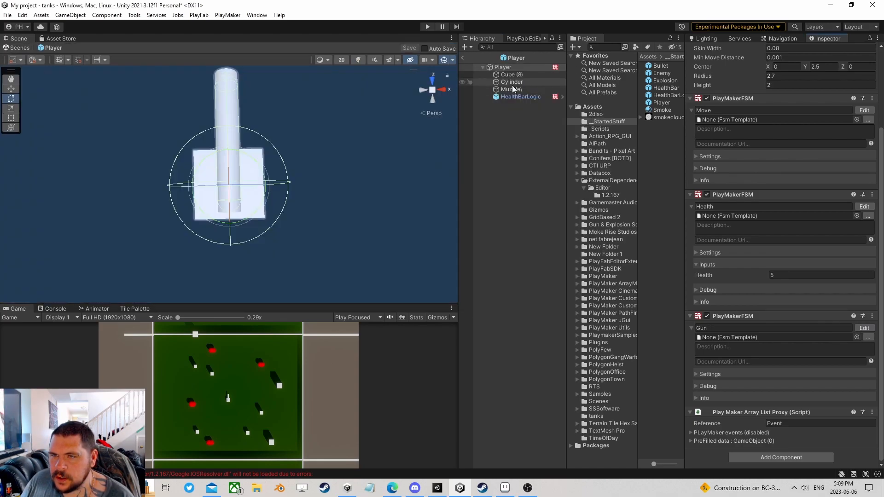
click(502, 68)
click(868, 327)
click(203, 184)
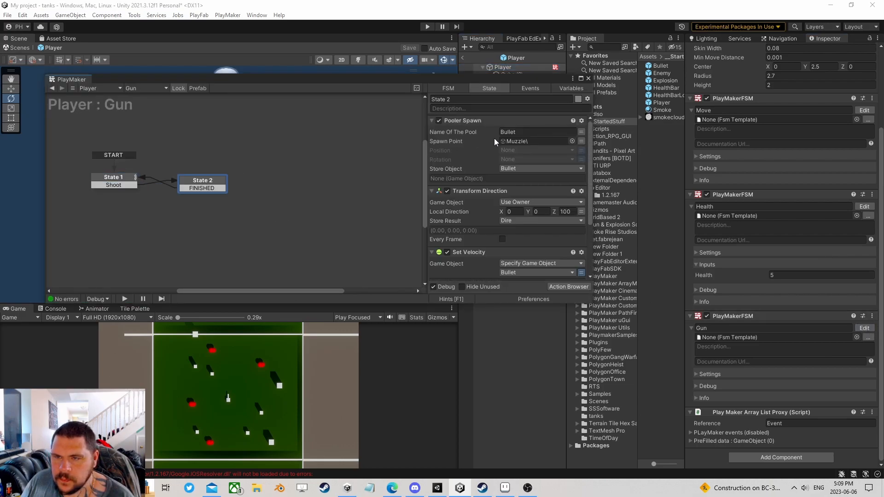
click(531, 203)
click(529, 220)
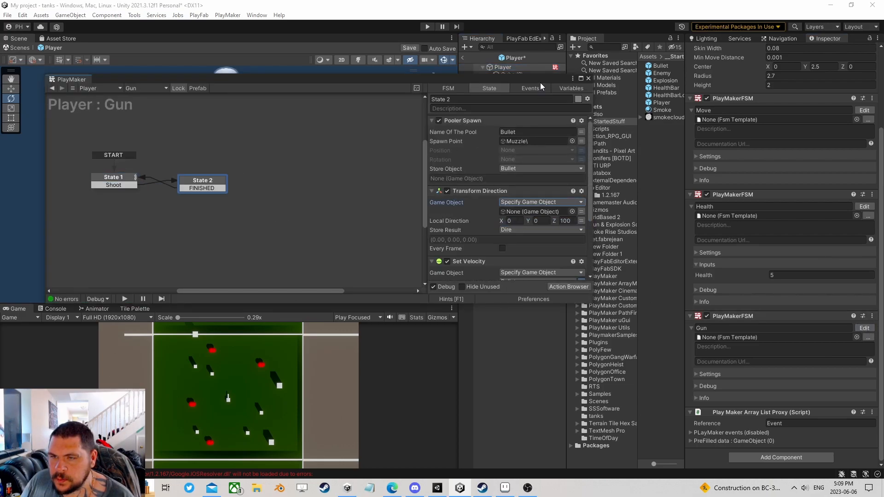
- Create an empty child under Player and assign it as Transform Direction's Game Object
right_click(506, 67)
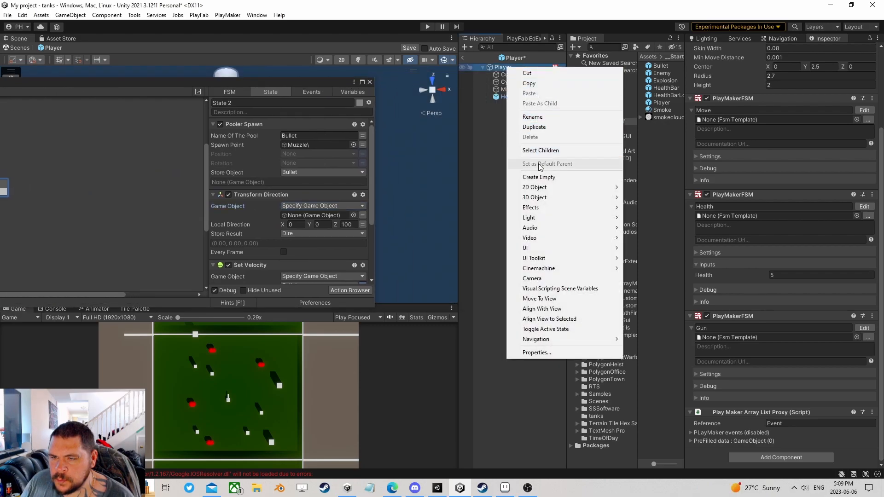
click(542, 180)
drag(288, 83, 366, 233)
right_drag(323, 120, 272, 136)
key(f)
click(7, 90)
alt+drag(207, 165, 284, 105)
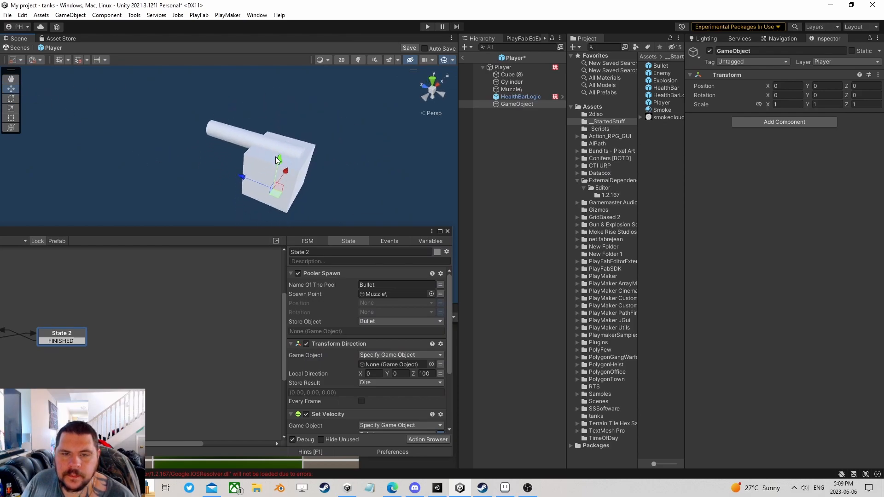
drag(518, 106, 396, 364)
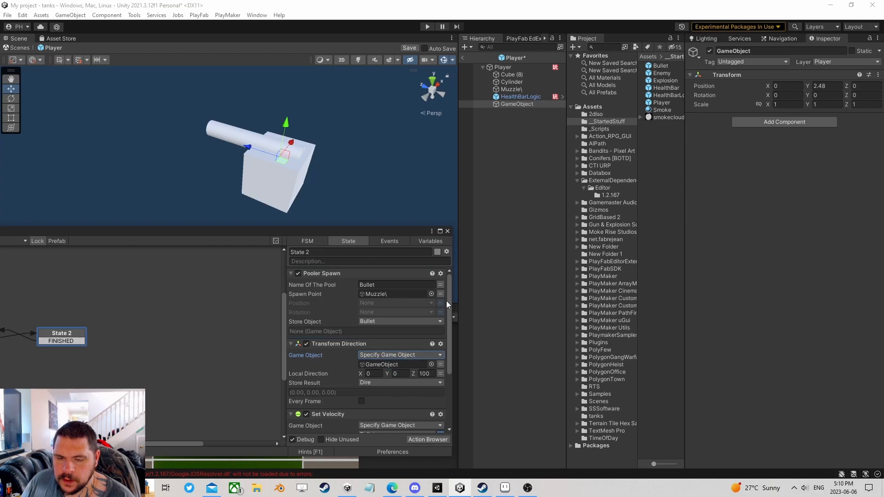
- Rename the new object Cannon and make Muzzle and the Cylinder barrel its children
click(521, 103)
key(F2)
text(Cannon)
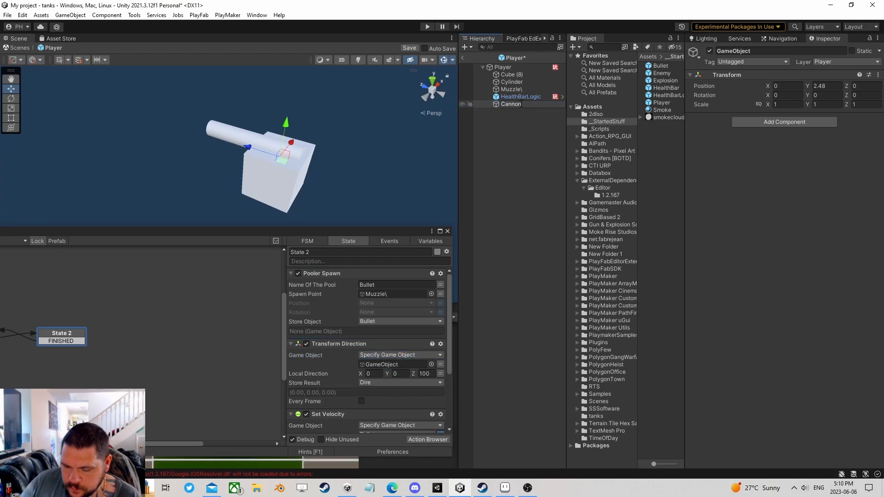
key(Return)
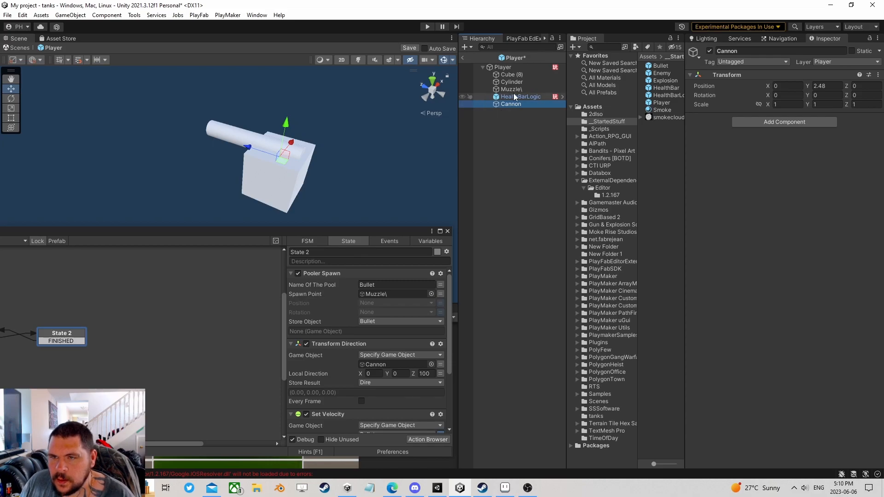
mouse_move(518, 89)
mouse_down()
mouse_move(514, 104)
mouse_move(510, 95)
mouse_move(523, 98)
mouse_up()
click(508, 82)
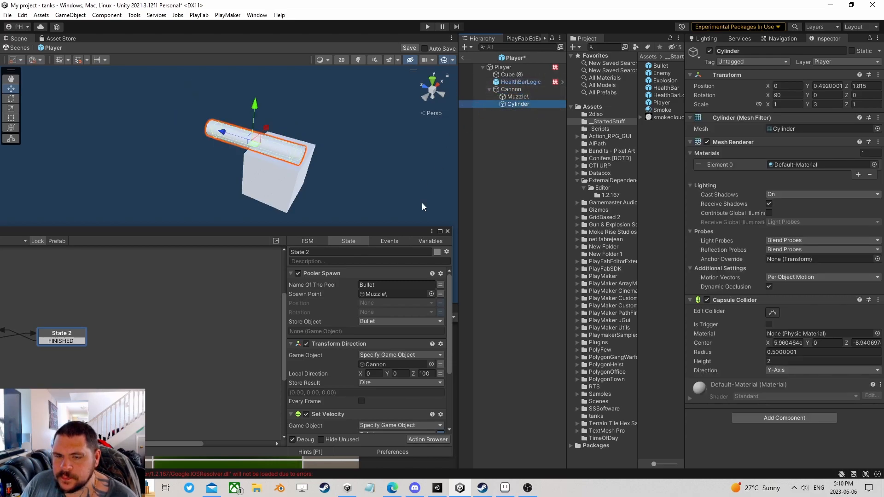
drag(363, 232, 387, 99)
scroll(385, 220, down, 3)
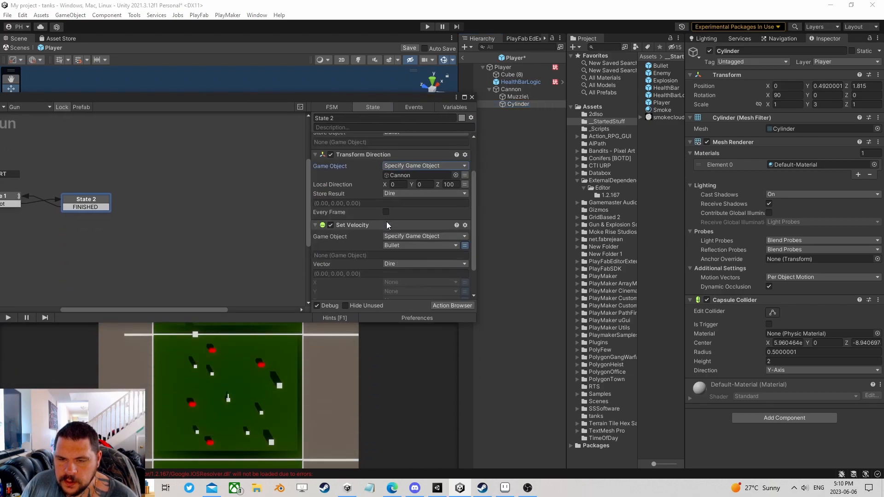
scroll(394, 230, up, 3)
click(472, 97)
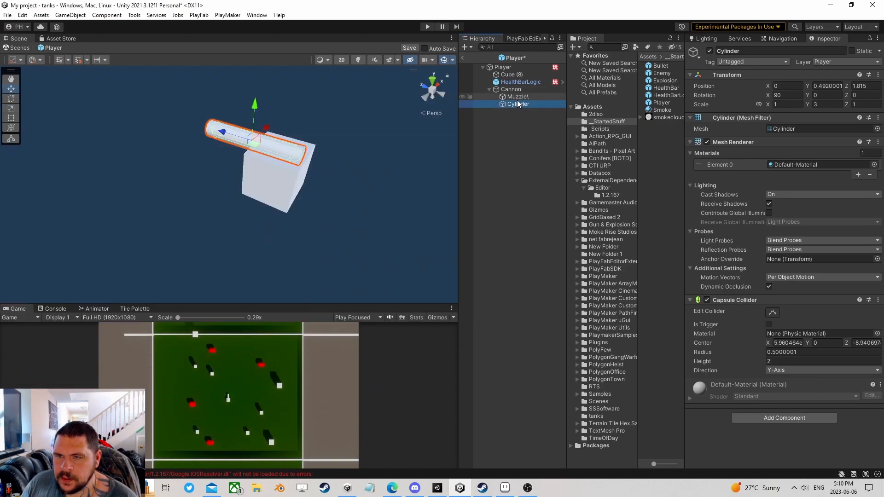
click(515, 89)
click(489, 89)
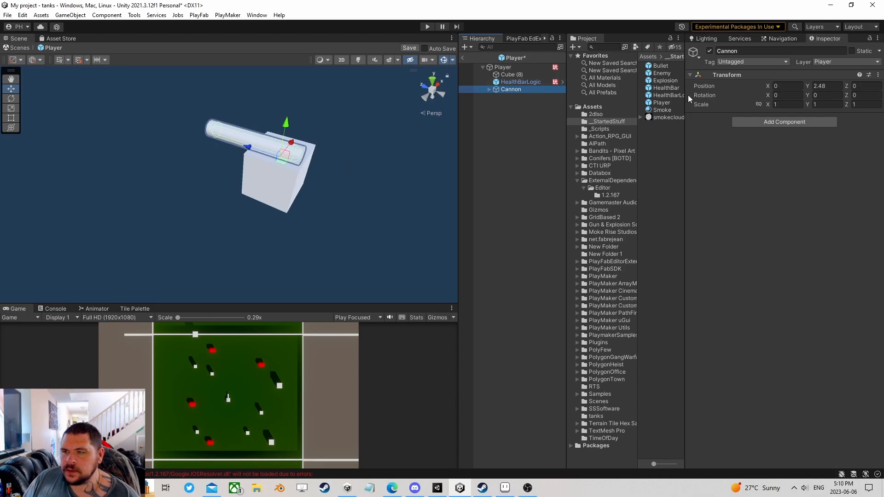
- Add a PlayMakerFSM component to Player with a Mouse Pick action in State 1
click(503, 67)
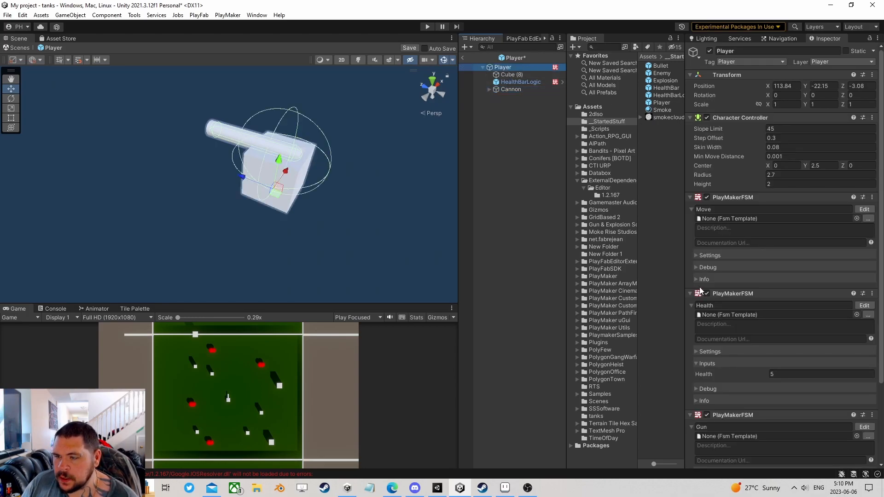
scroll(737, 277, down, 5)
click(783, 457)
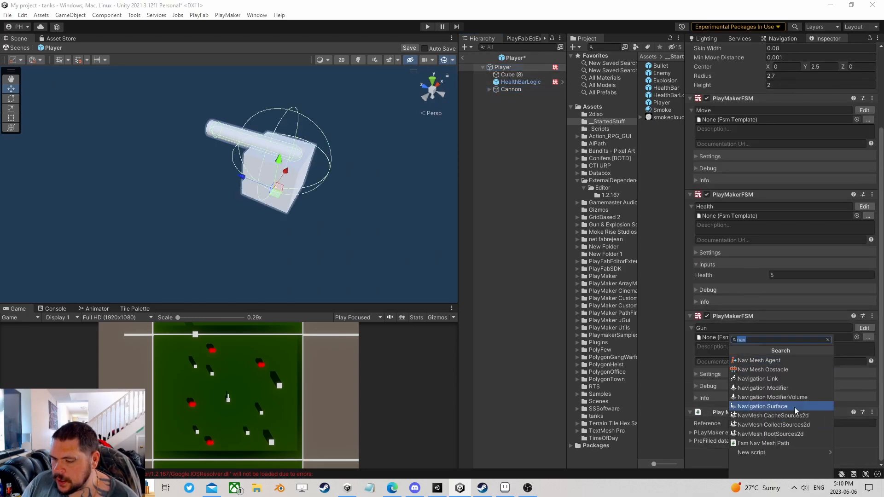
text(fsm)
click(758, 370)
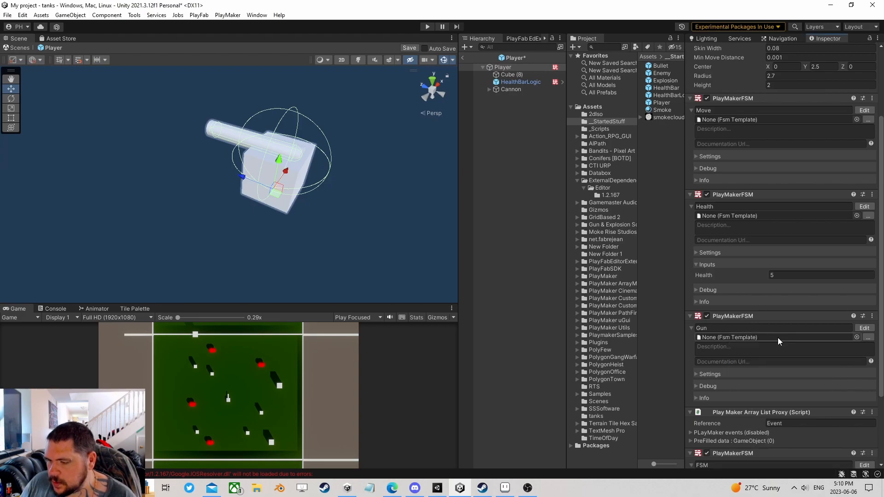
scroll(806, 373, down, 3)
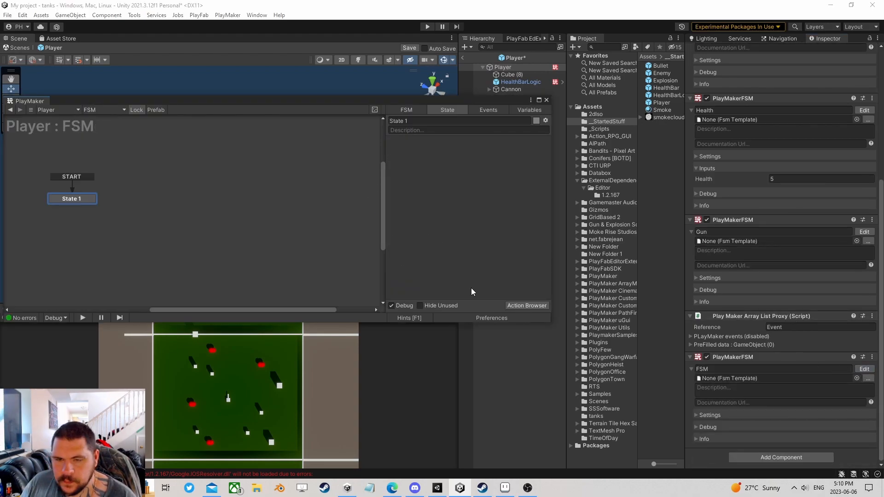
click(527, 306)
text(mouse pi)
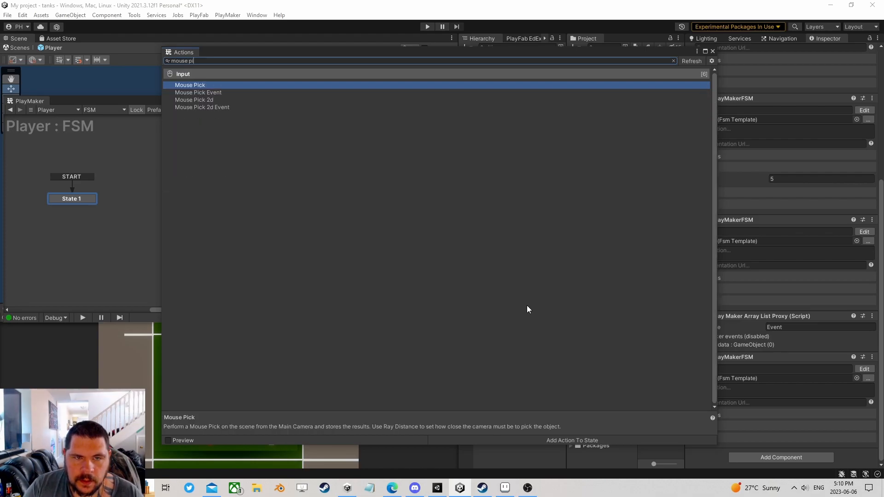
key(Return)
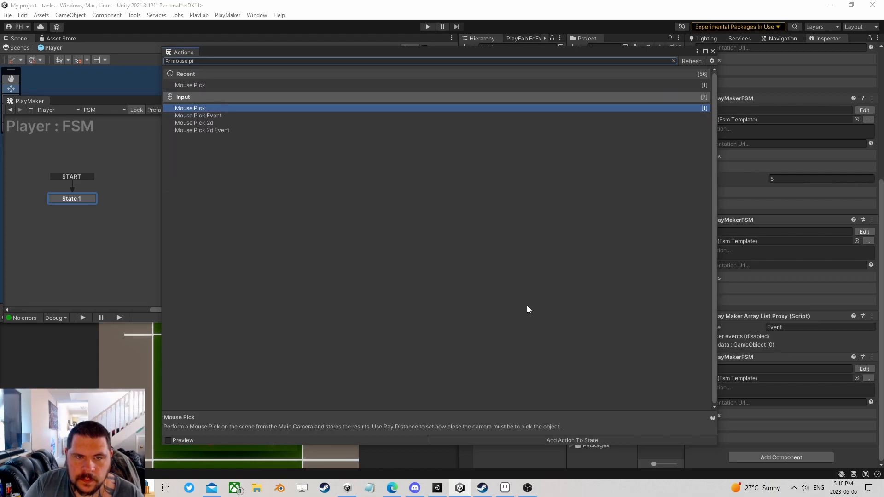
click(713, 51)
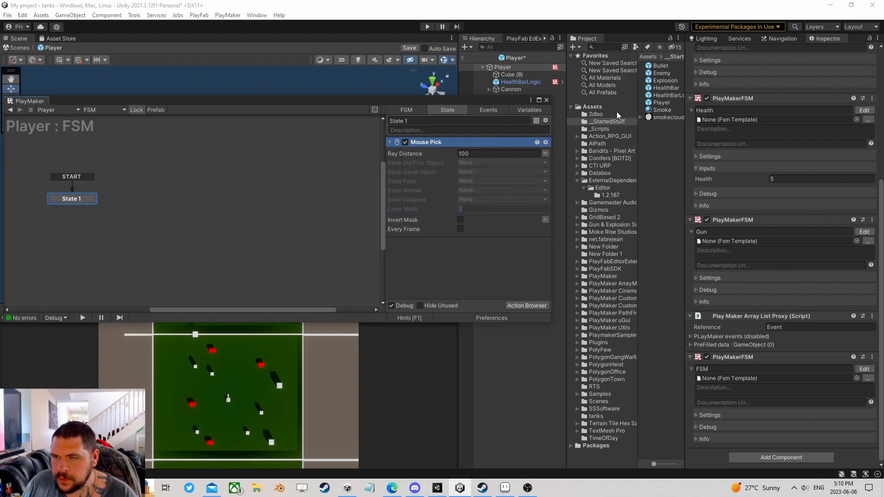
- Define a new user layer 11 named Ground
scroll(791, 115, up, 5)
click(840, 62)
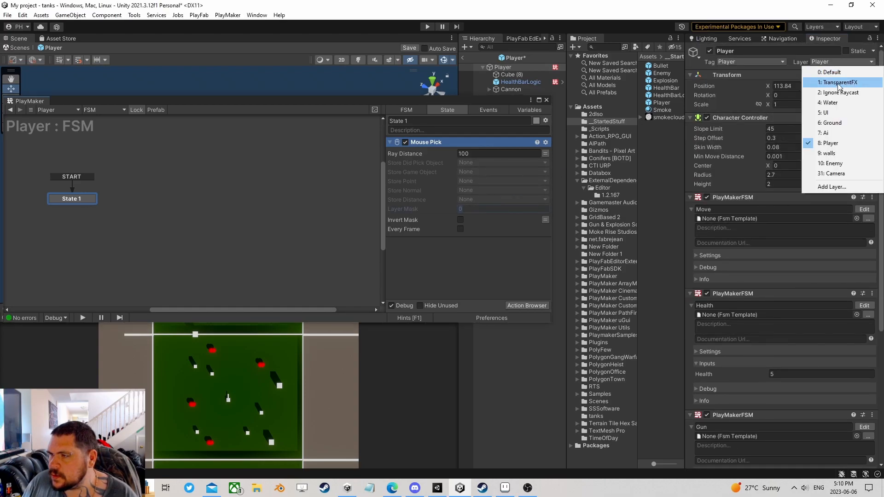
click(824, 189)
click(785, 210)
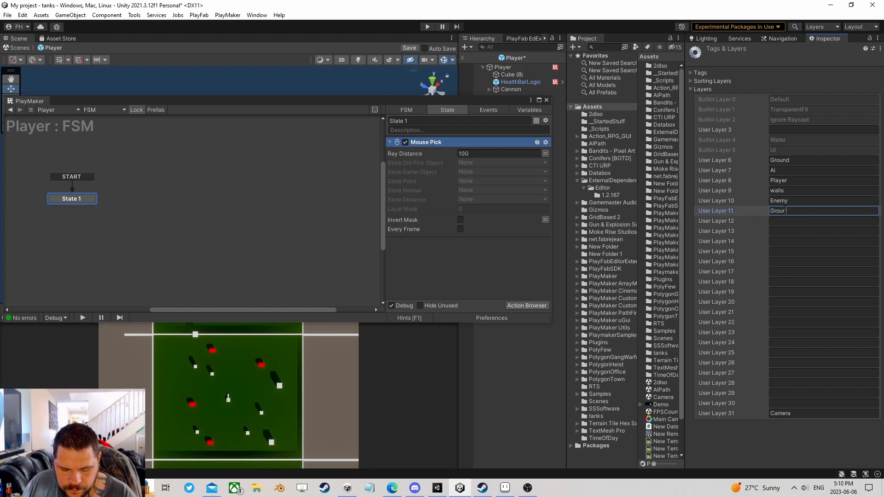
- Mask Mouse Pick to the Ground layer and store the point in a new Hitpoint variable
click(471, 208)
text(1)
click(471, 216)
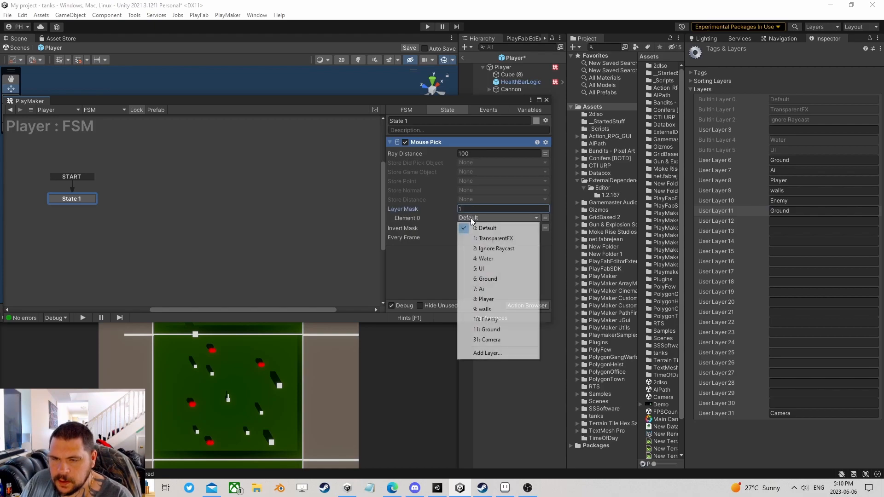
click(497, 330)
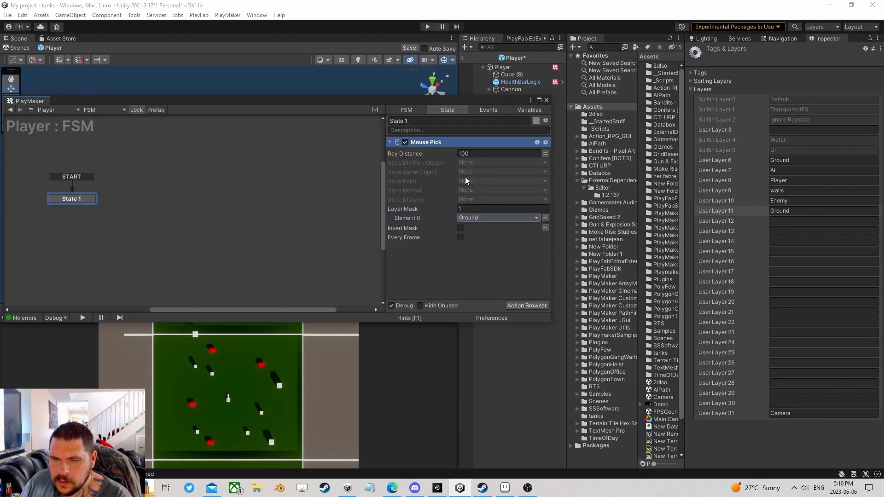
click(469, 185)
click(493, 212)
text(Hi)
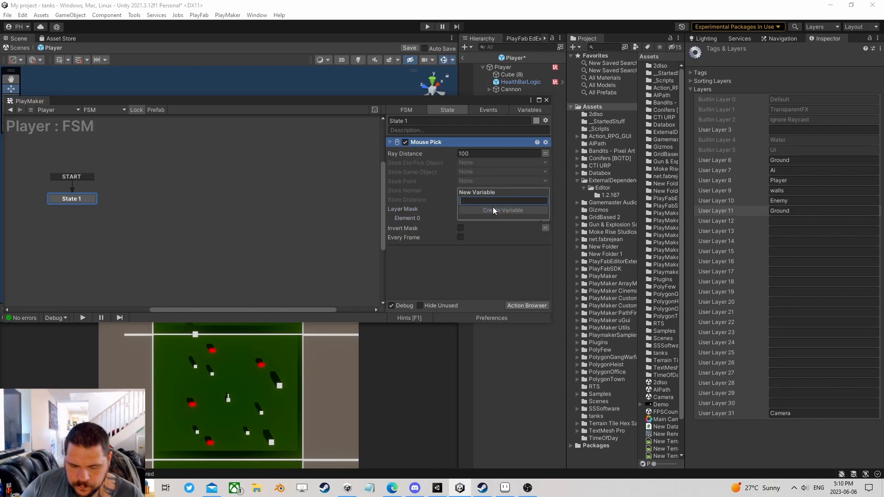
text(tpoint)
click(494, 211)
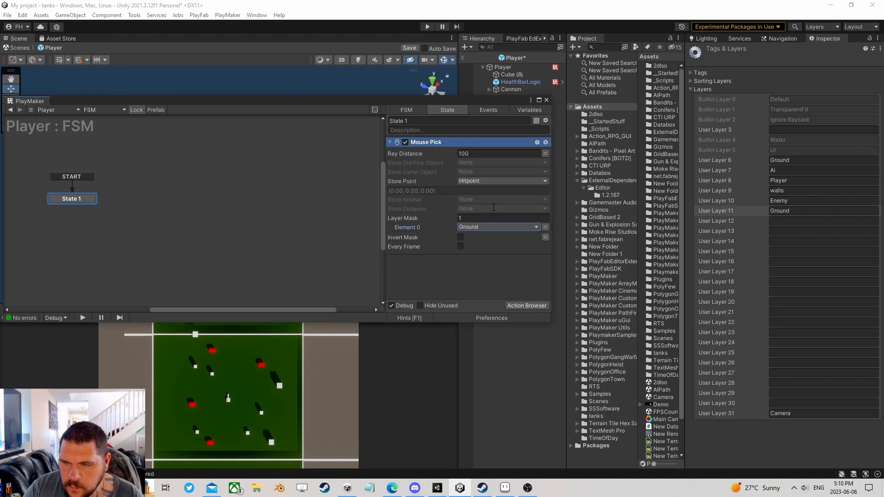
- Make Mouse Pick run every frame and add Smooth Look At, removing the stray Smooth Follow Action
click(460, 246)
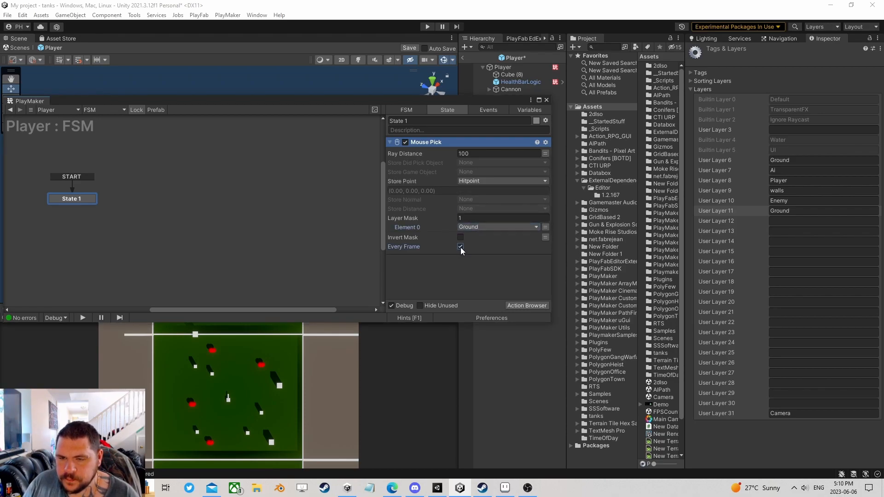
drag(461, 104, 361, 77)
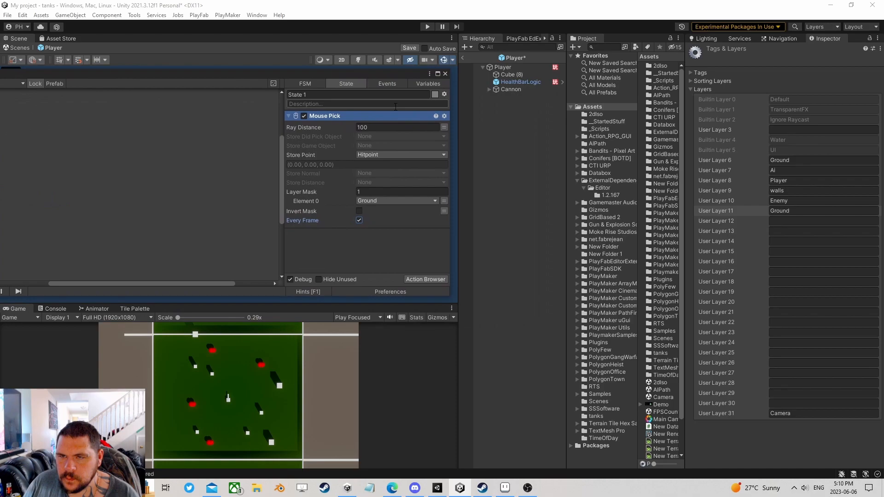
click(433, 278)
text(smooth)
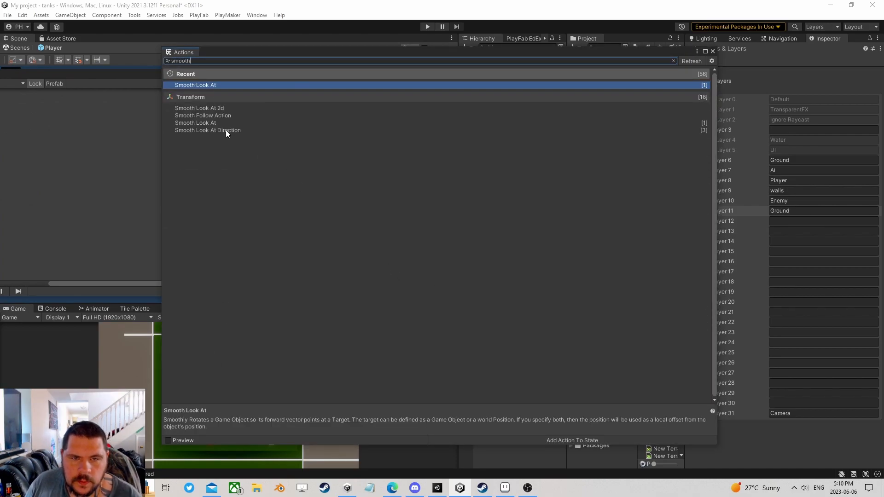
double_click(221, 116)
double_click(215, 130)
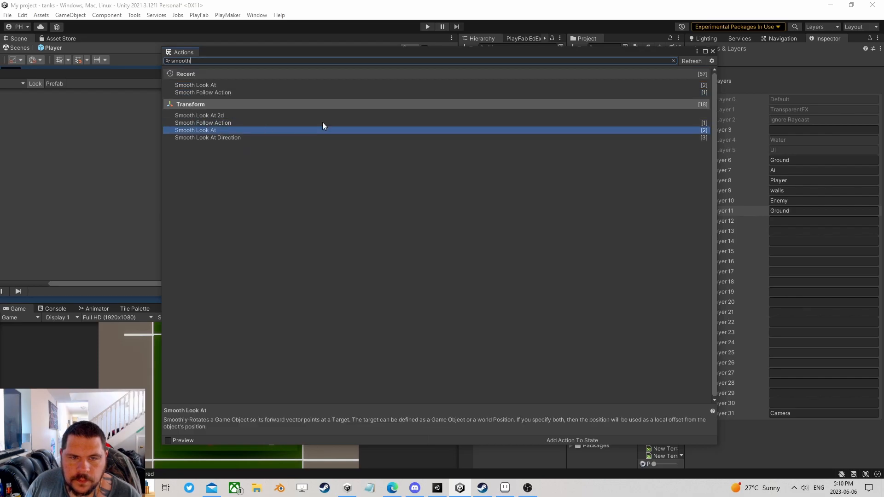
click(712, 51)
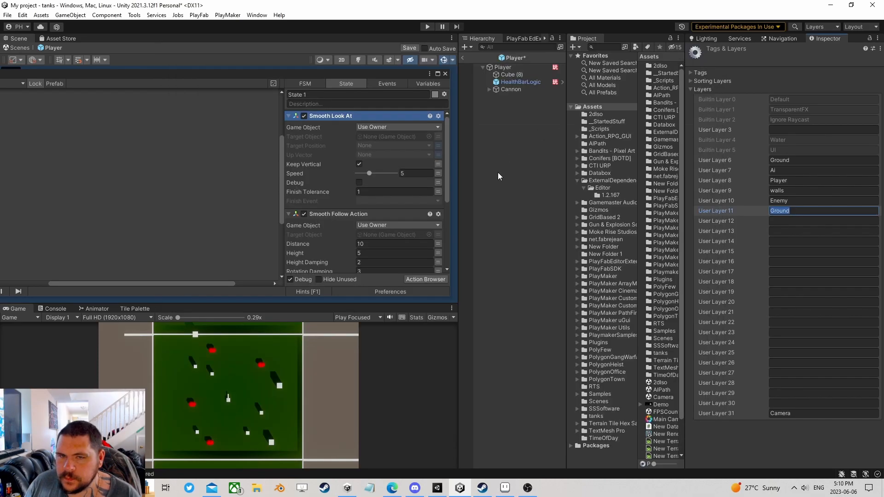
click(339, 213)
key(Delete)
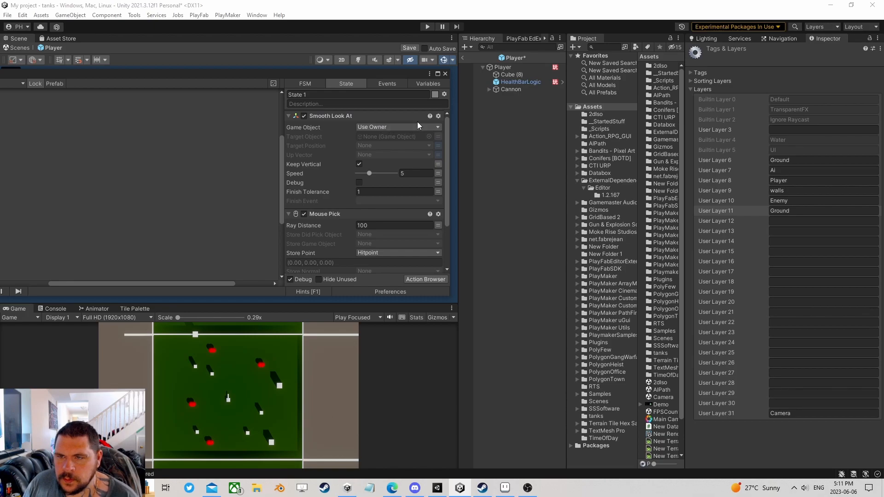
- Set Smooth Look At to rotate Cannon toward Hitpoint with Finish Tolerance 0
click(381, 128)
click(397, 148)
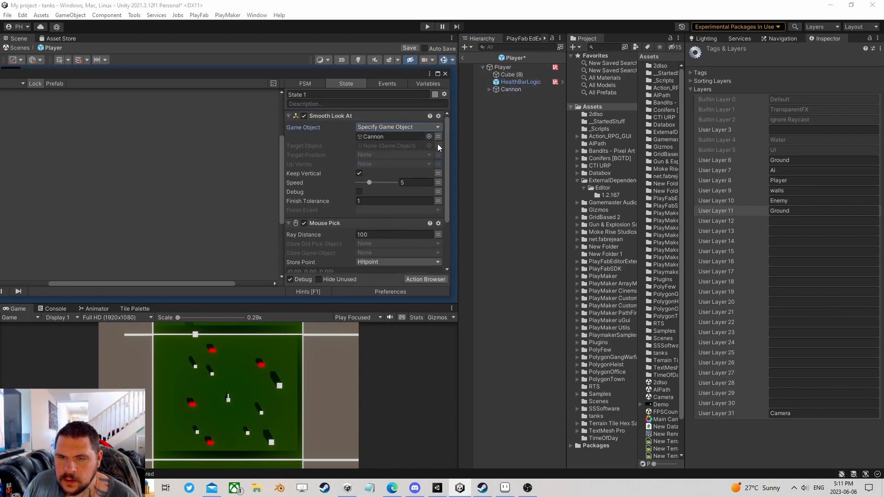
click(393, 155)
click(370, 174)
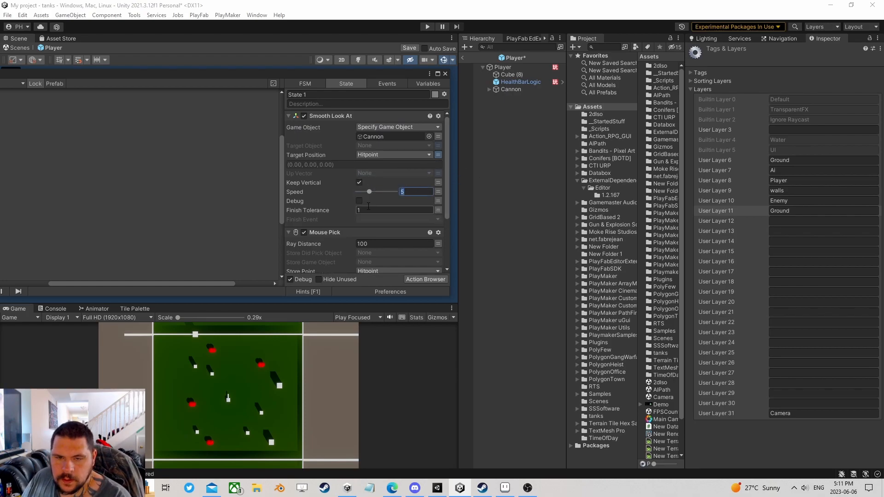
click(382, 211)
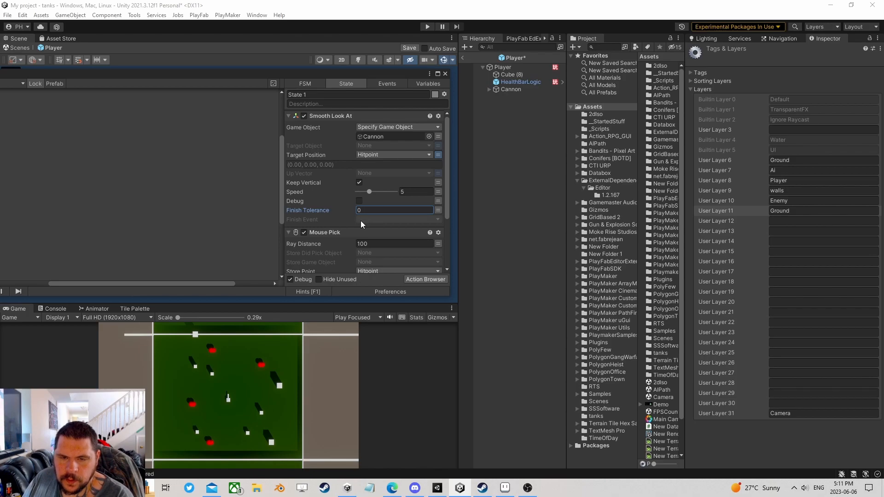
scroll(350, 227, down, 3)
scroll(343, 219, up, 2)
- Move Mouse Pick to the top of State 1, save the Player prefab, and exit prefab mode
click(325, 206)
right_click(324, 206)
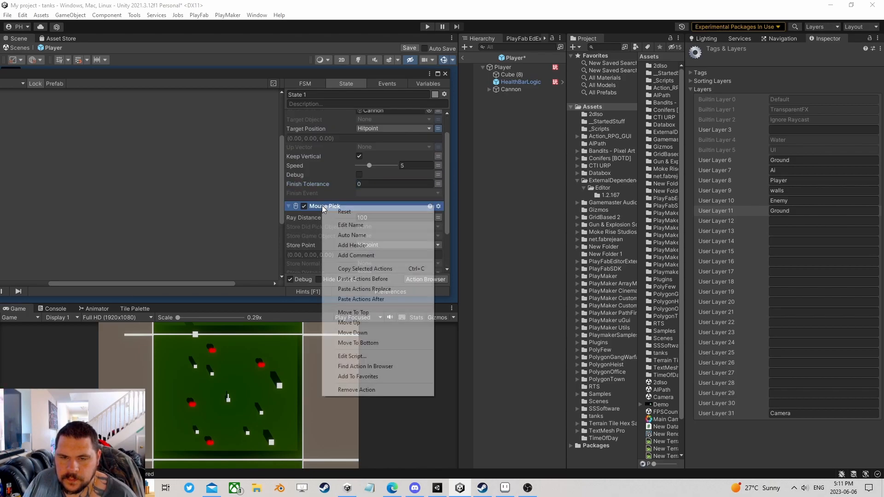
click(355, 312)
click(445, 74)
click(413, 49)
click(463, 58)
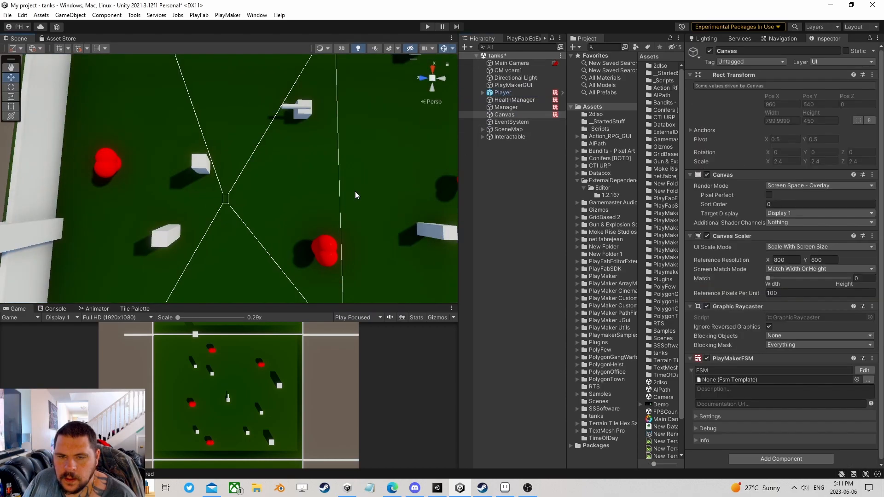
- Put the arena's Plane on layer 11: Ground
scroll(355, 192, down, 5)
click(323, 161)
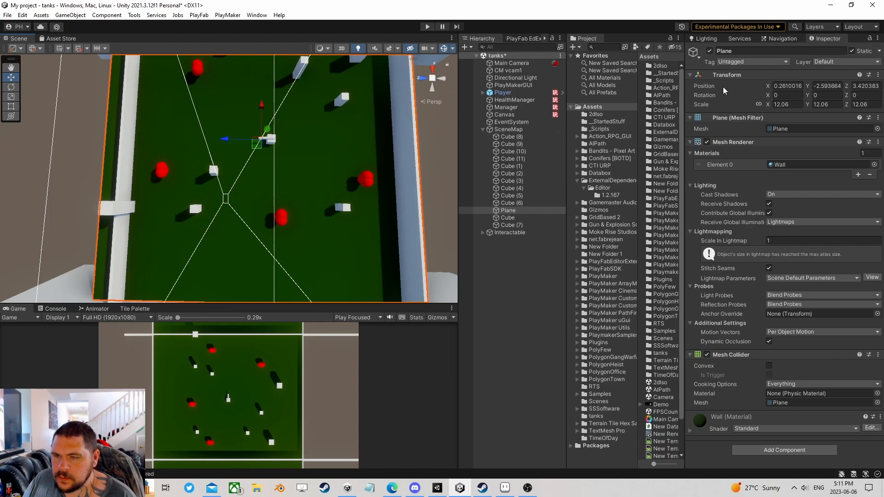
click(845, 61)
click(833, 175)
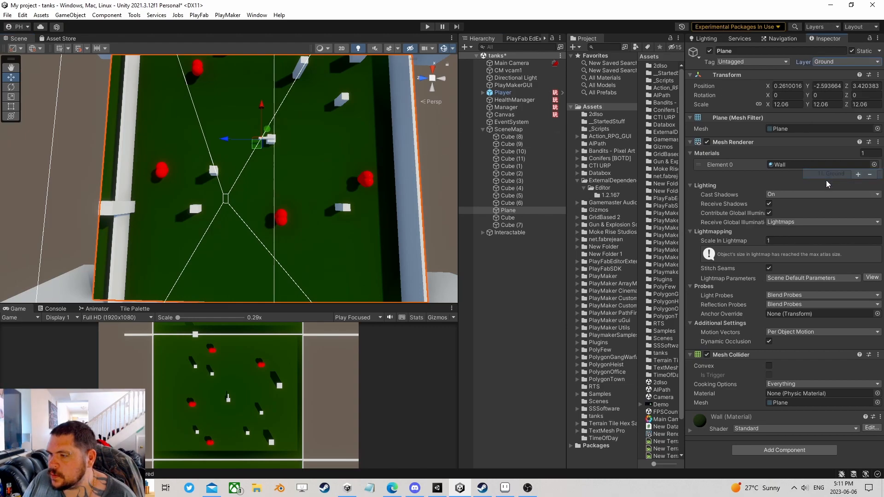
- Play-test driving with WASD and mouse-aiming the turret, then stop and select Player
click(427, 26)
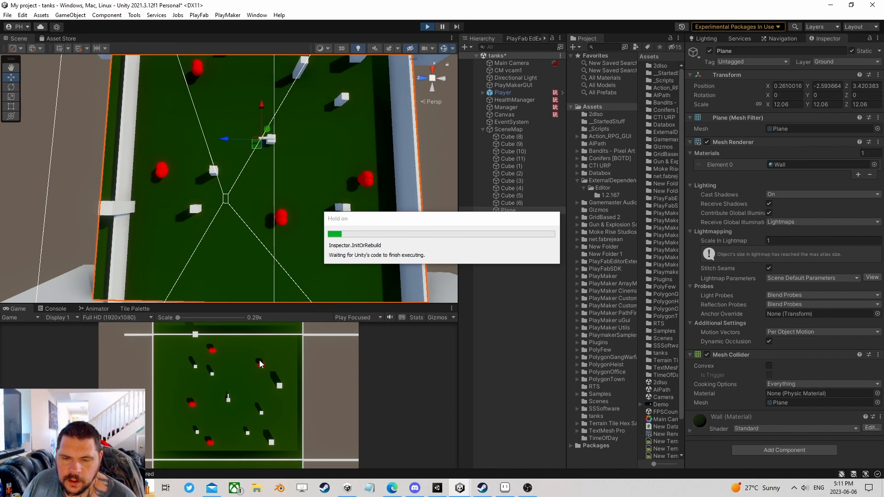
key(d)
key(w)
key(d)
click(229, 361)
key(a)
key(s)
click(222, 391)
click(224, 392)
click(271, 392)
click(292, 408)
click(284, 418)
click(268, 430)
key(a)
click(245, 439)
click(225, 438)
click(201, 435)
key(w)
click(189, 369)
click(253, 359)
click(295, 362)
click(282, 357)
click(295, 368)
key(a)
click(299, 377)
click(300, 390)
click(298, 403)
click(263, 424)
click(237, 431)
click(428, 27)
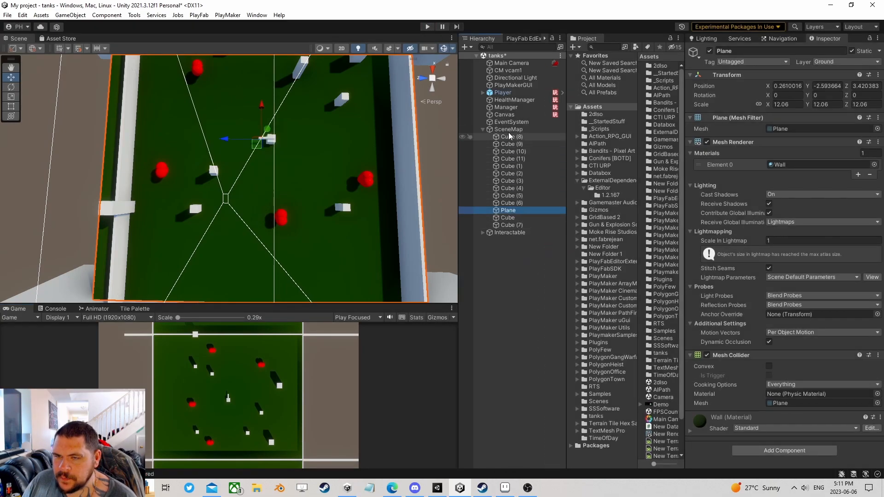
click(483, 129)
click(496, 93)
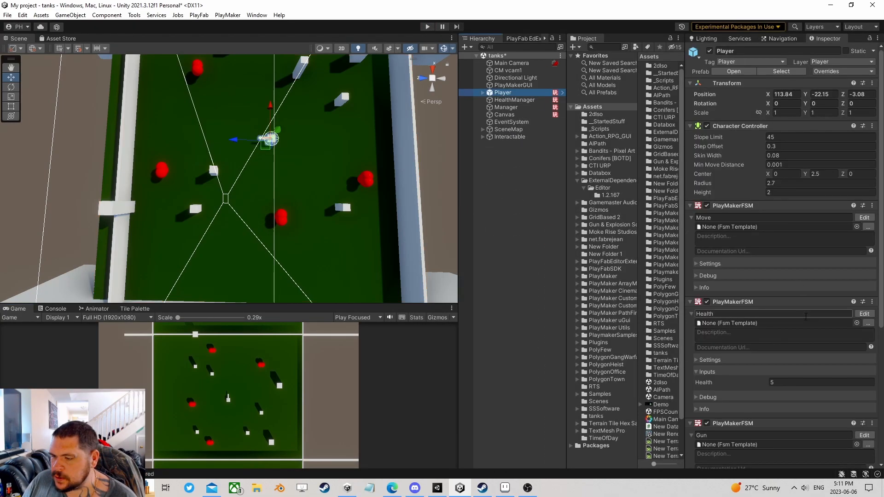
- Open the Player prefab and edit its Gun FSM State 1
scroll(821, 302, down, 5)
click(865, 286)
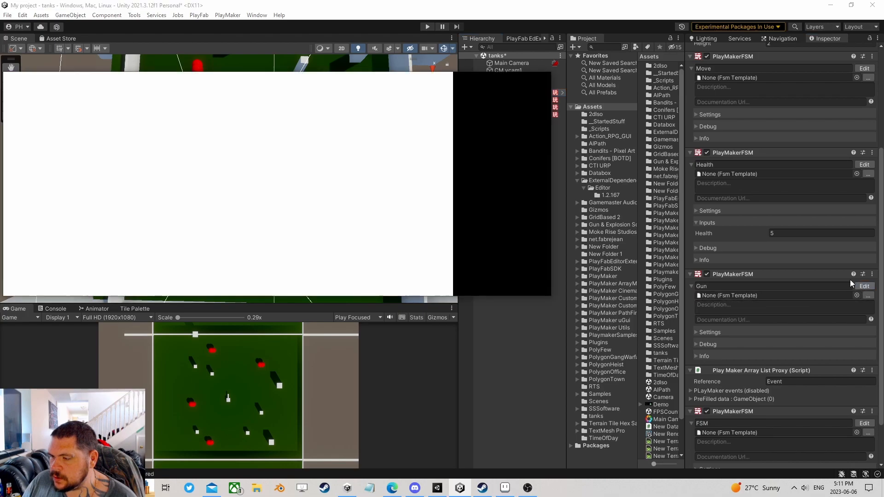
click(73, 175)
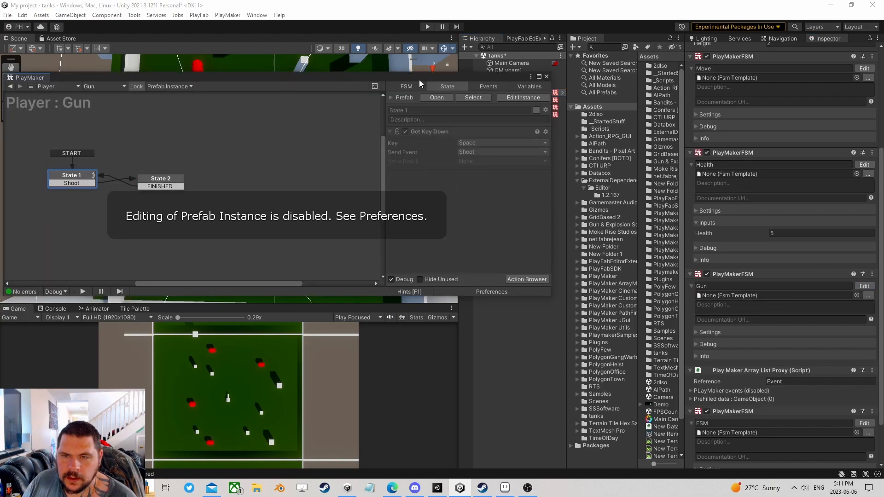
click(437, 97)
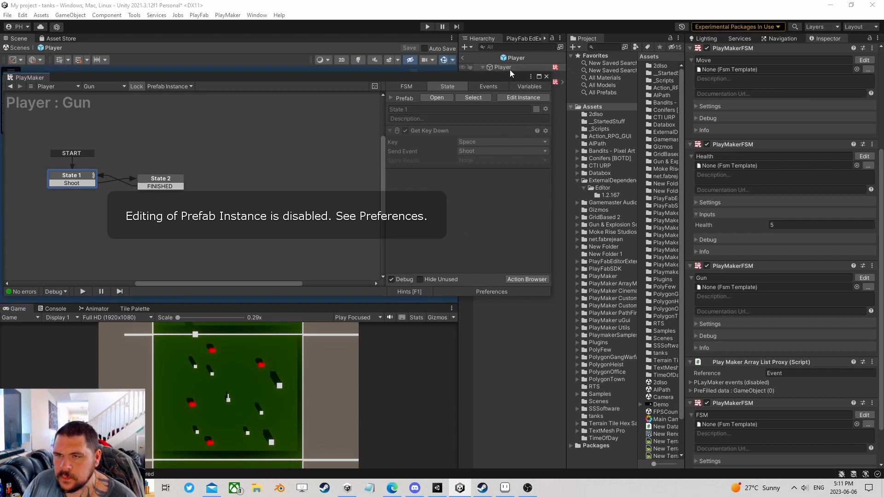
click(864, 279)
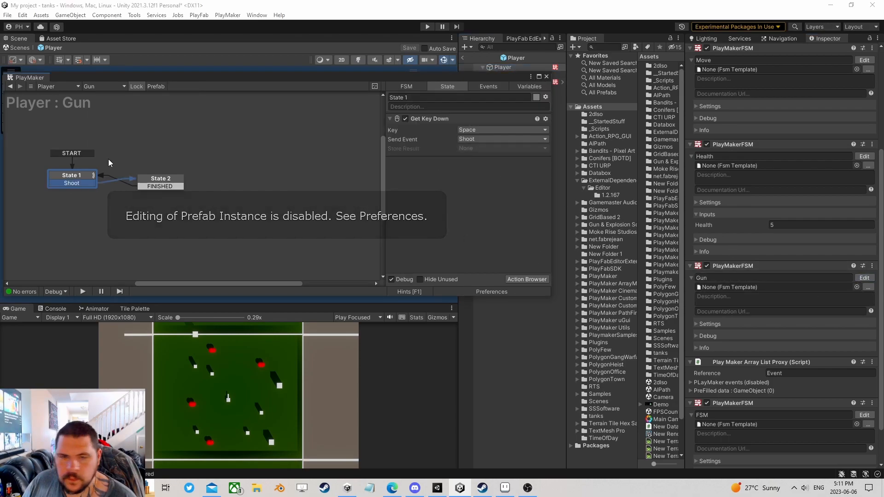
- Add Get Mouse Button Down sending Shoot, then save the prefab and return to the scene
click(525, 280)
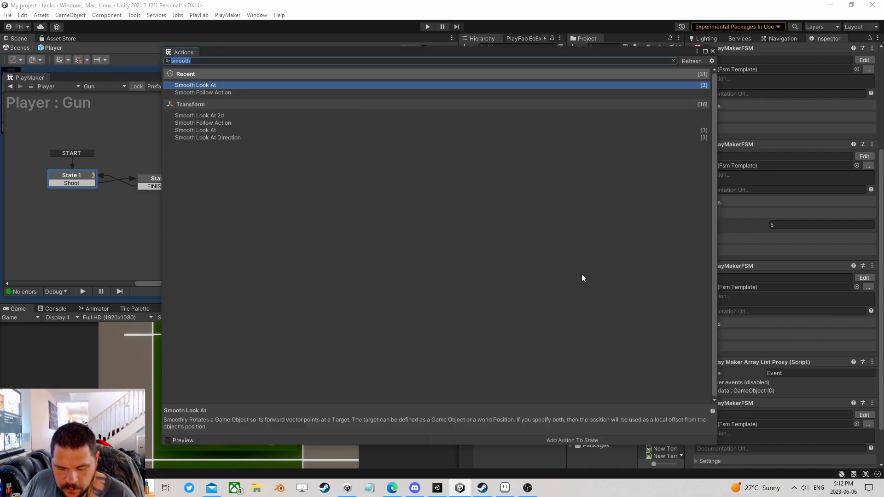
text(get mou)
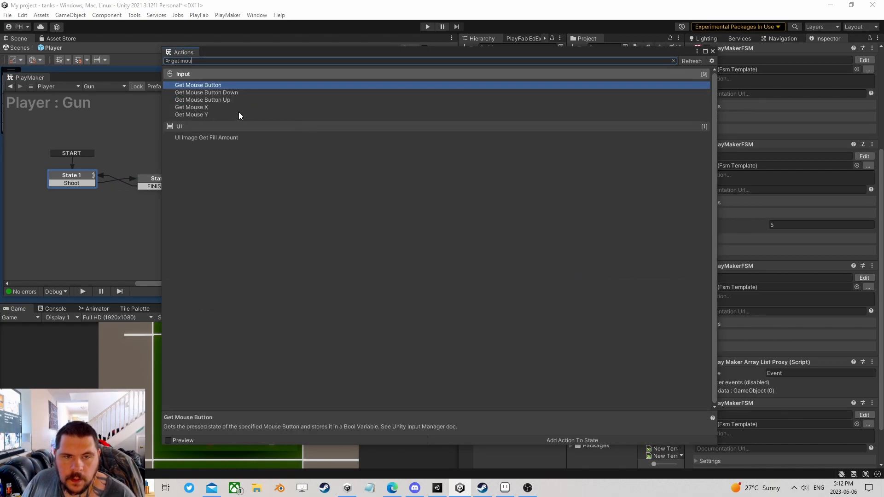
double_click(227, 93)
click(713, 51)
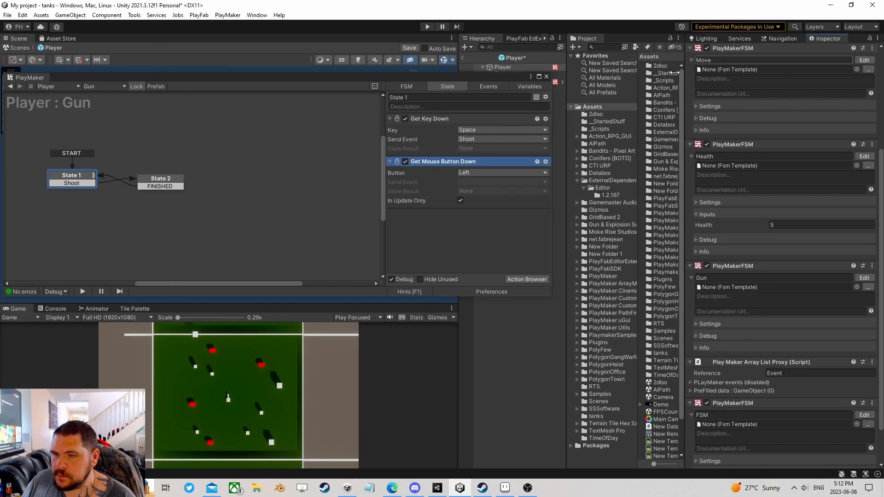
click(466, 183)
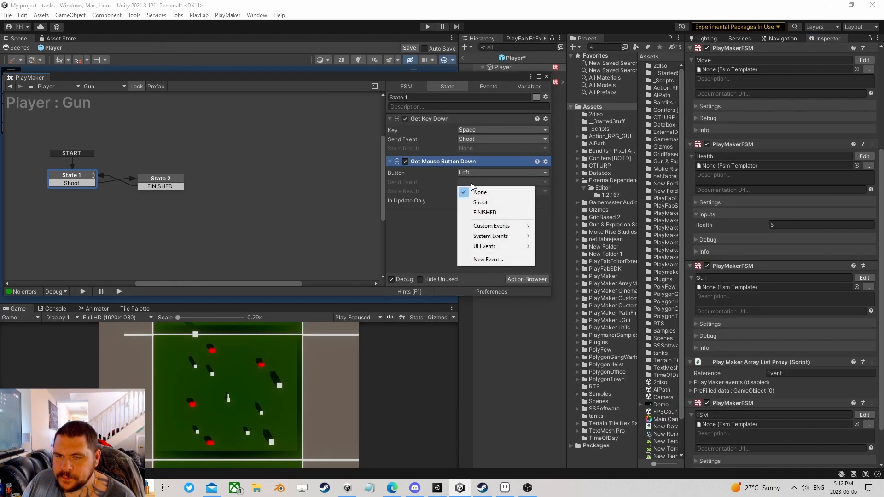
click(481, 202)
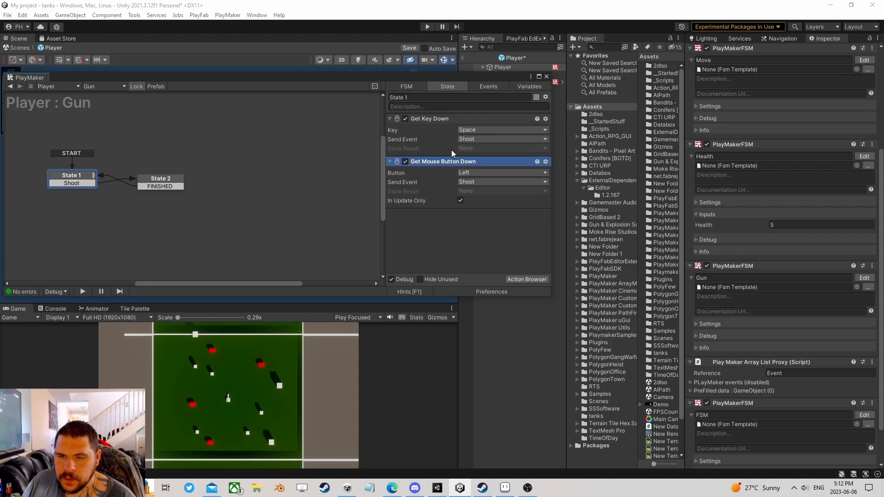
click(547, 77)
click(409, 48)
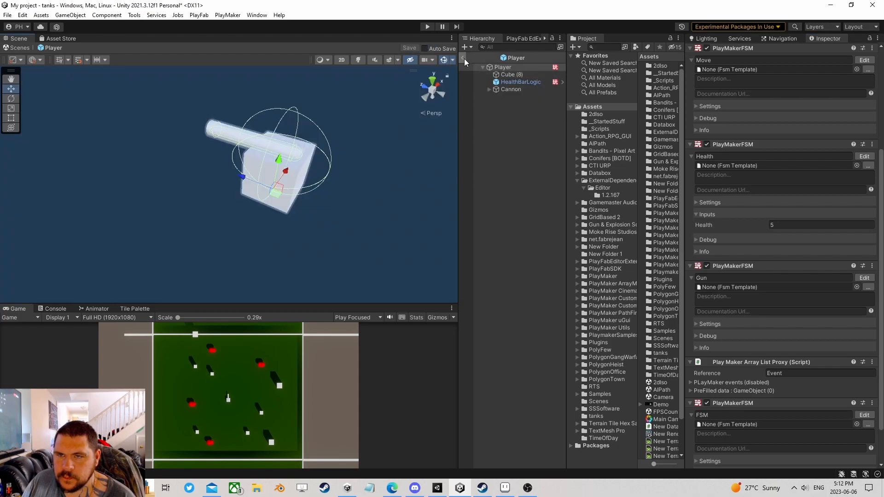
click(463, 58)
- Play-test the game, driving the tank with WASD and firing with mouse clicks
click(427, 26)
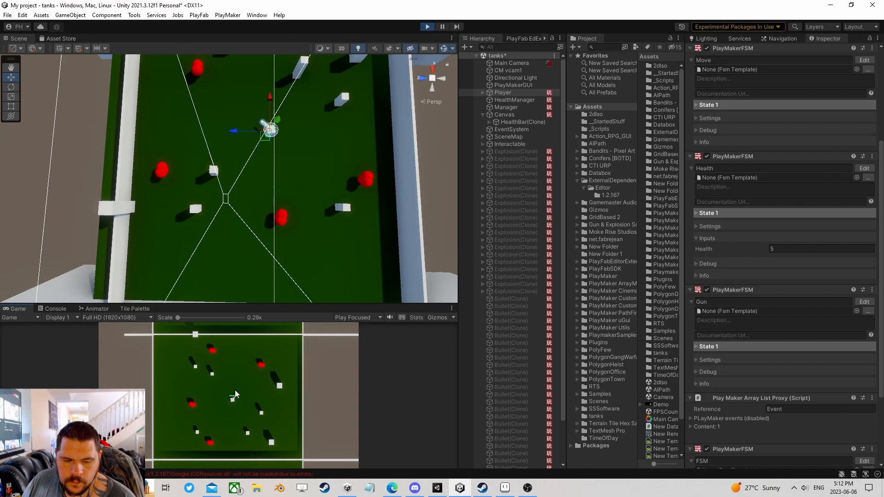
key(d)
key(w)
click(215, 391)
click(263, 394)
click(170, 362)
click(280, 380)
click(258, 408)
key(s)
key(a)
click(186, 405)
click(184, 397)
click(183, 384)
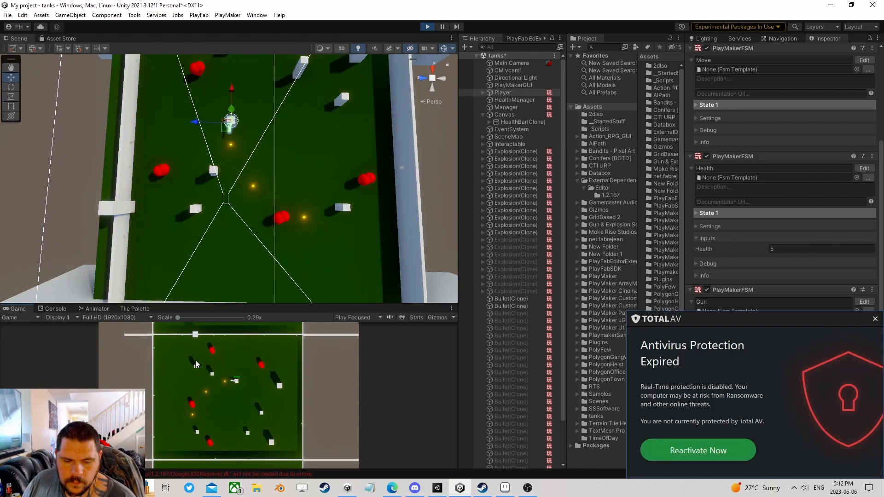
- Dismiss the antivirus pop-up, keep shooting while driving, then stop Play and deselect Player
click(875, 318)
click(265, 417)
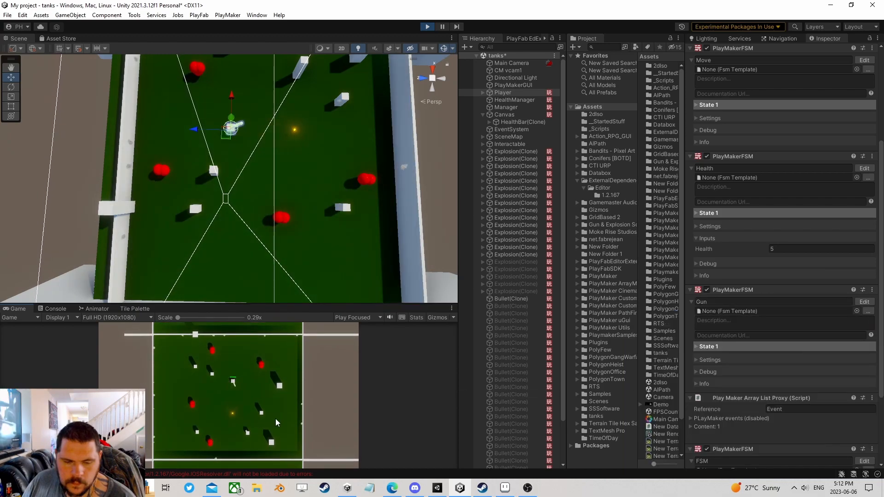
click(276, 418)
key(d)
click(284, 414)
key(d)
key(w)
click(223, 369)
click(196, 371)
click(188, 387)
click(191, 401)
click(193, 410)
click(196, 423)
key(d)
click(201, 426)
key(w)
click(203, 400)
click(213, 391)
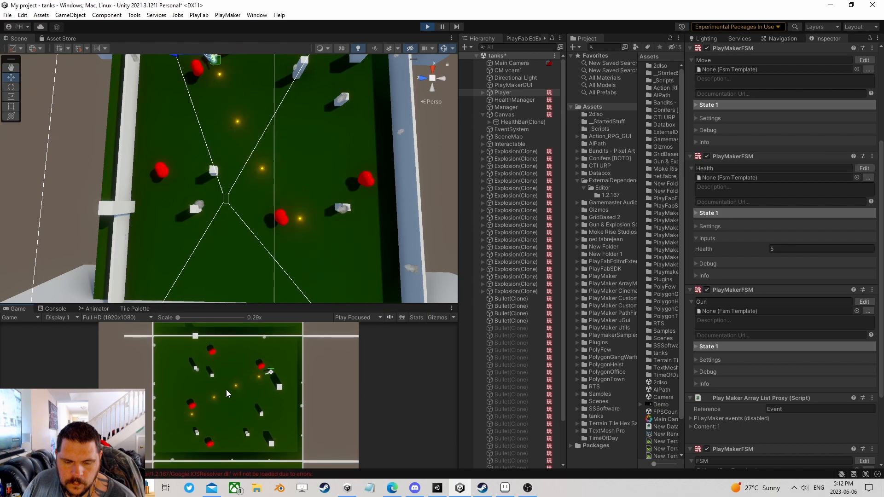
key(ctrl+p)
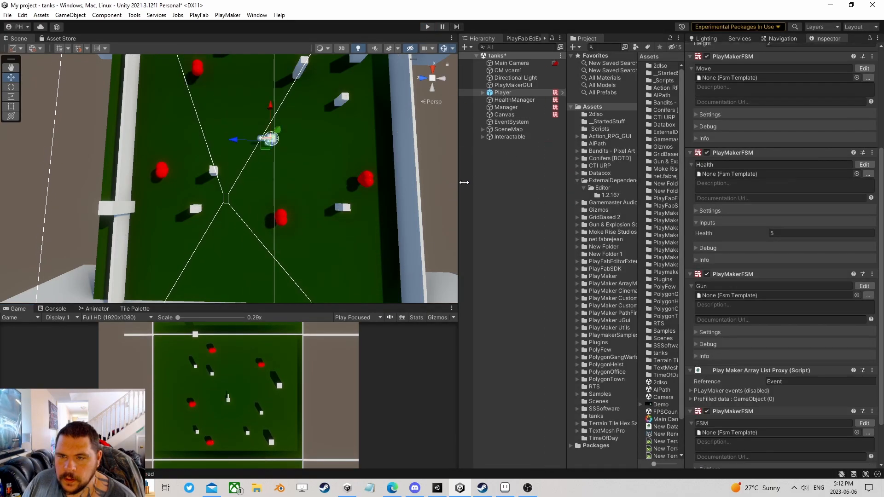
click(509, 143)
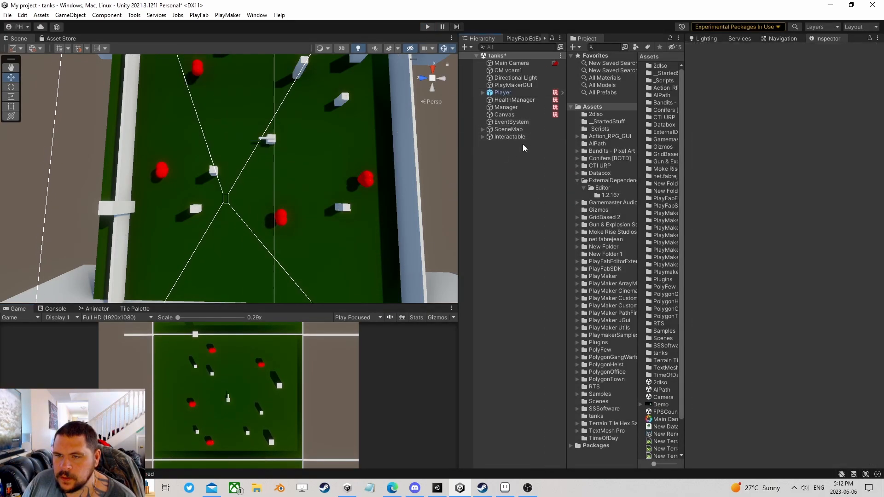
- Add a second PlayMaker FSM component to the Manager object
click(504, 136)
click(501, 129)
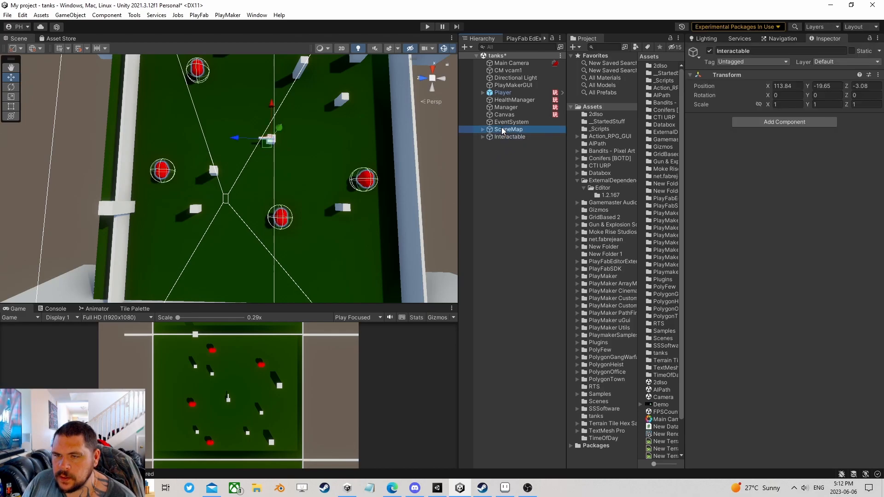
click(507, 136)
click(506, 129)
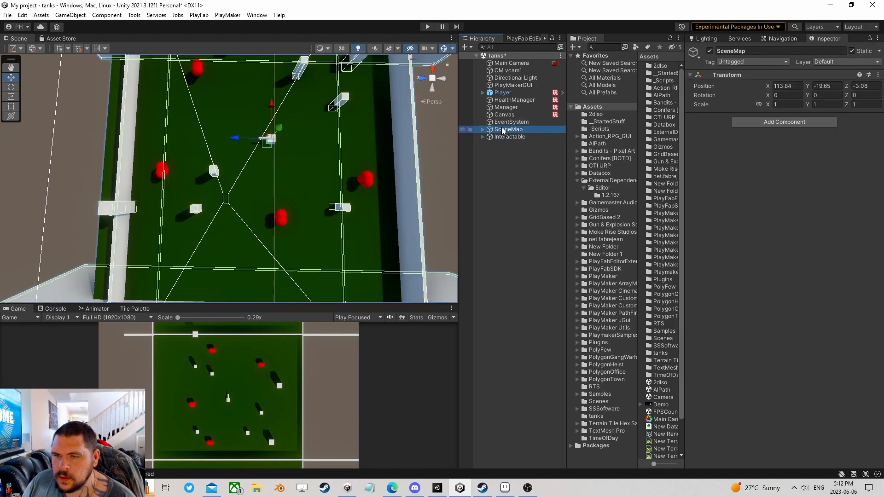
click(524, 108)
click(744, 221)
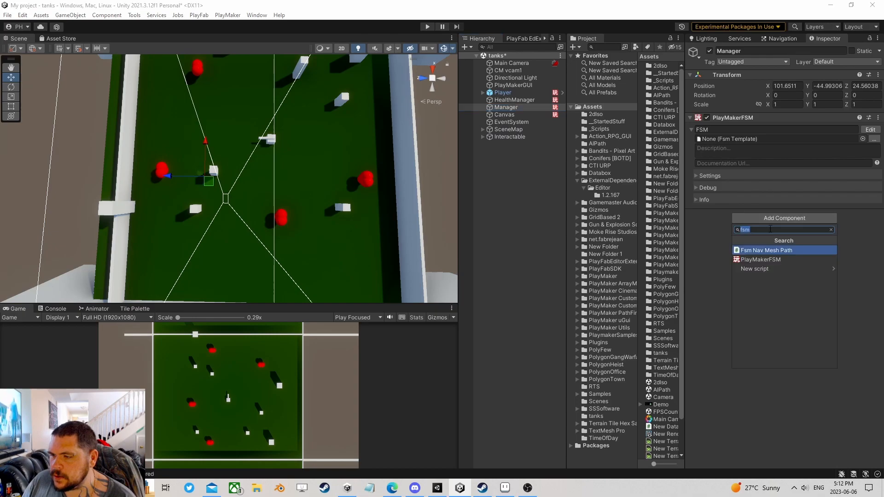
click(753, 259)
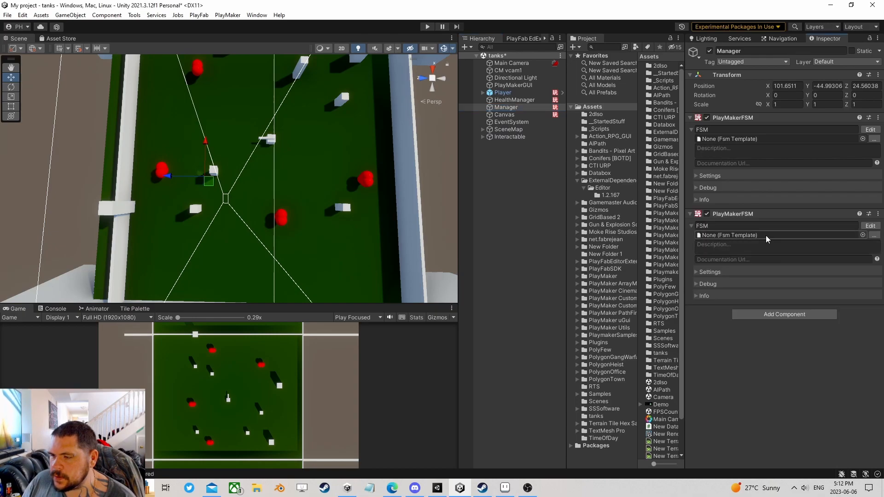
- Add State 2 and State 3 to the new FSM's graph and arrange them
click(871, 226)
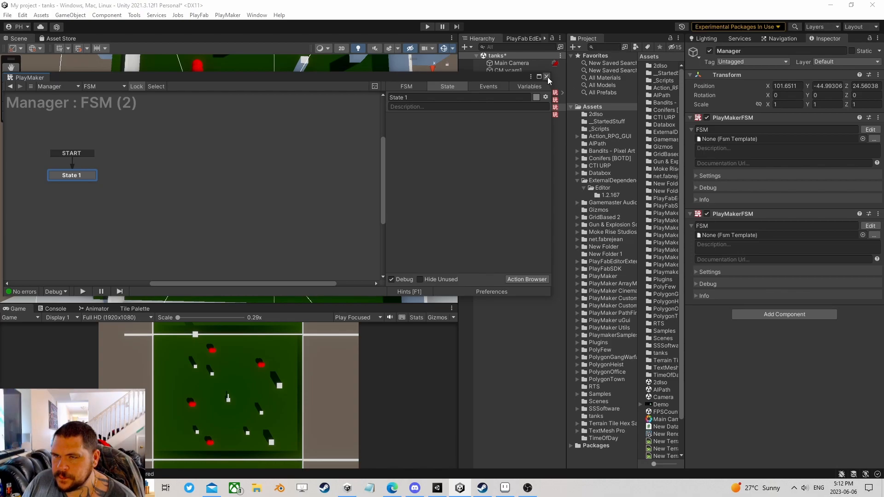
right_click(158, 170)
click(203, 177)
drag(186, 176, 177, 180)
right_click(257, 174)
click(302, 182)
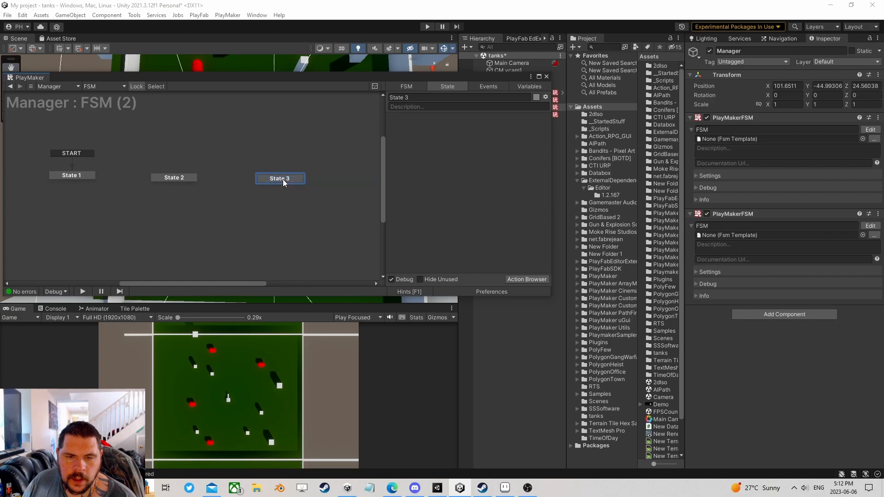
drag(285, 179, 251, 180)
- Create an AIDied event, mark it global, then delete it again
click(487, 86)
click(456, 270)
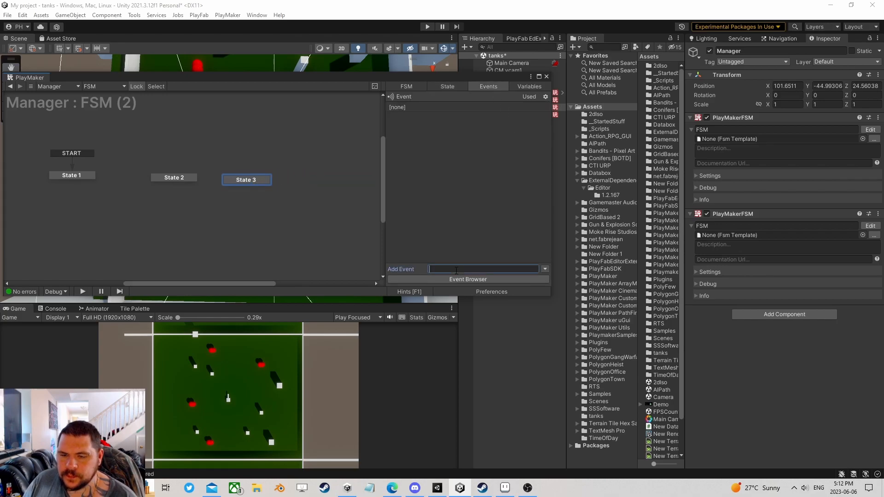
text(Died)
key(Return)
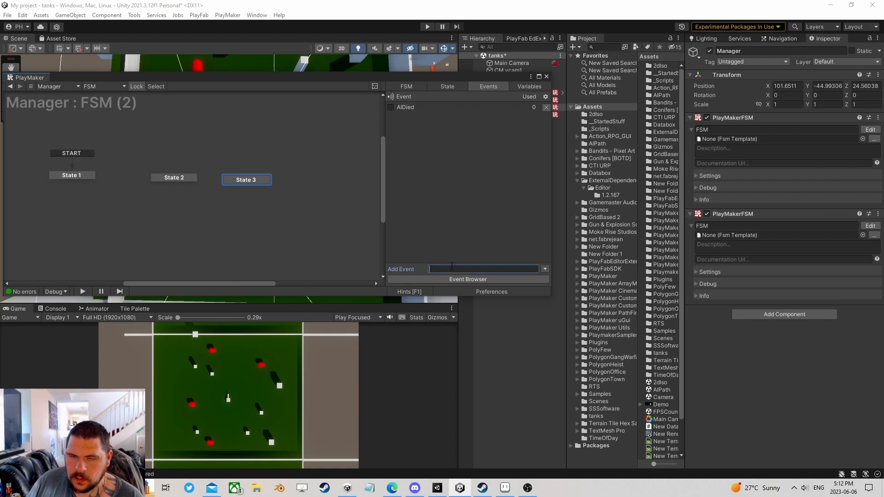
click(392, 107)
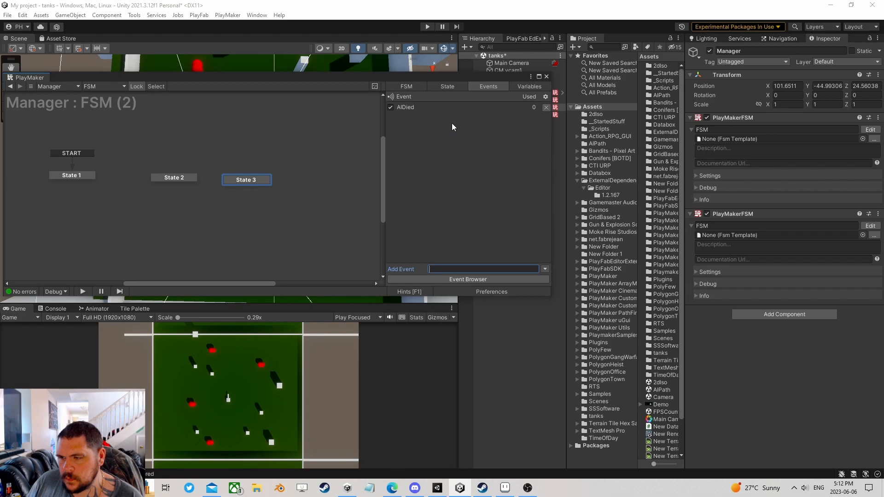
click(545, 107)
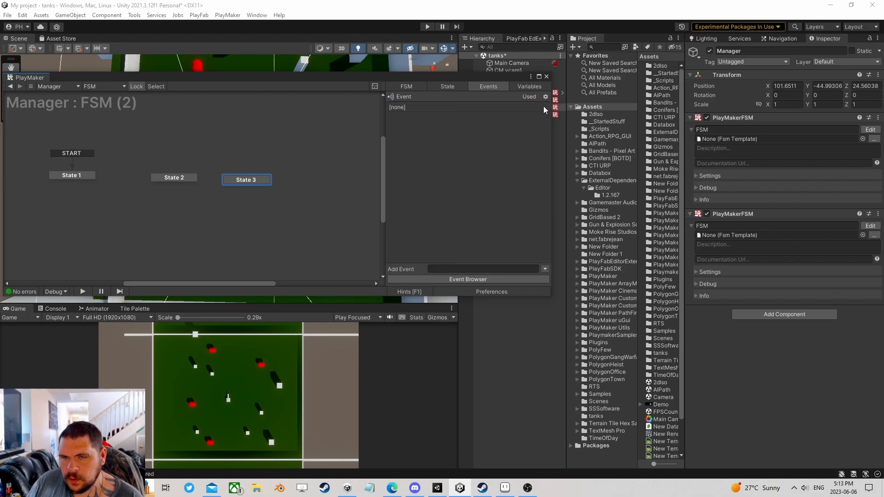
- Add a Play Maker Array List Proxy with Reference 'AI' and Enable Events ticked
click(786, 314)
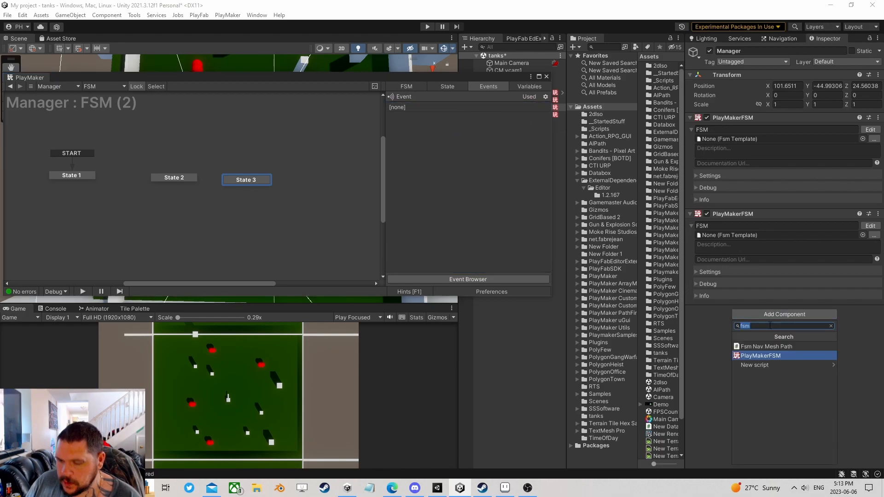
text(pro)
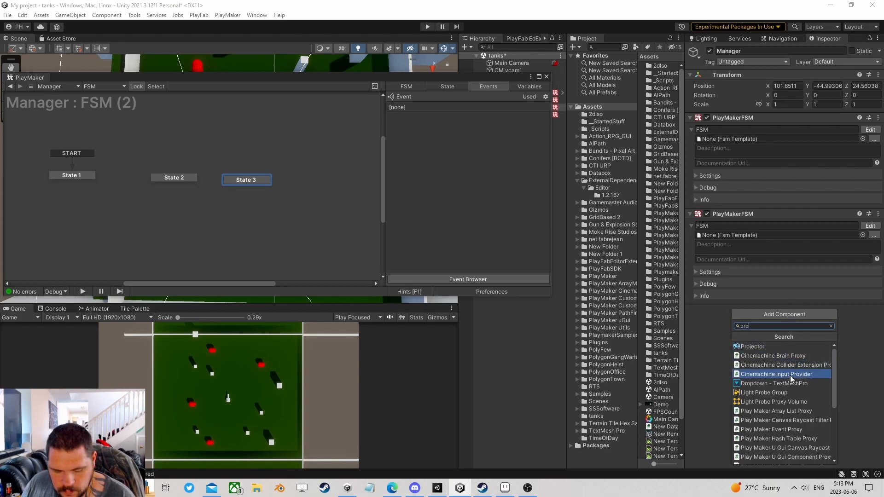
text(xy)
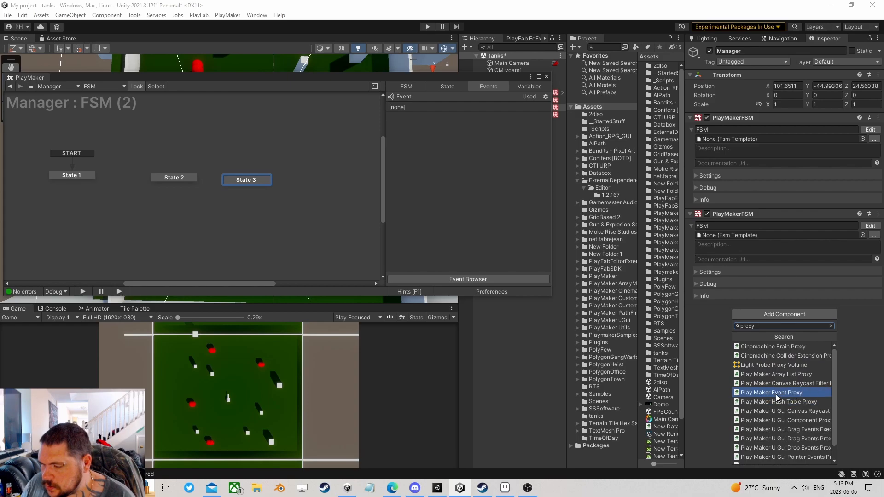
click(785, 375)
click(805, 322)
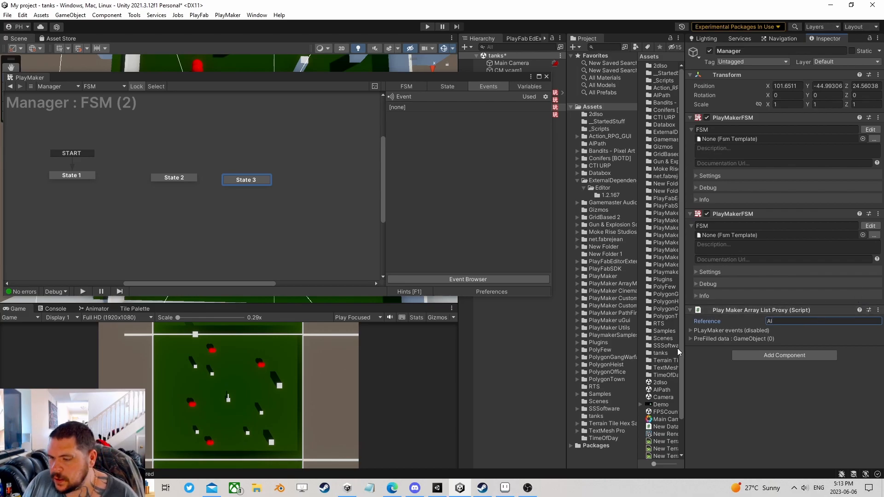
click(692, 330)
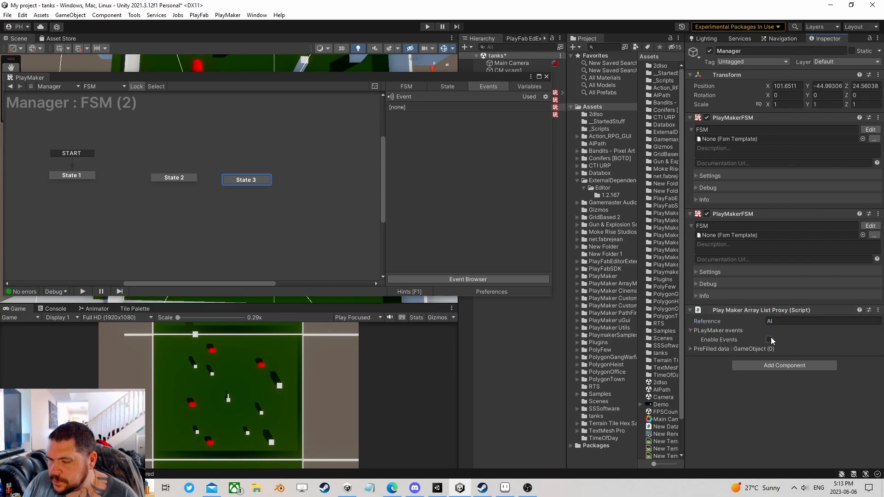
click(769, 340)
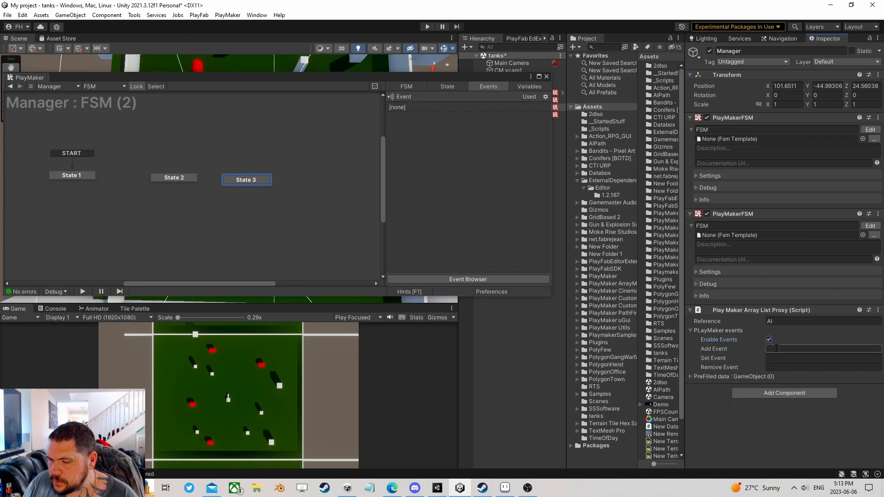
- Set the proxy's Remove Event to AIDied and give State 3 an AIDied global transition
click(819, 367)
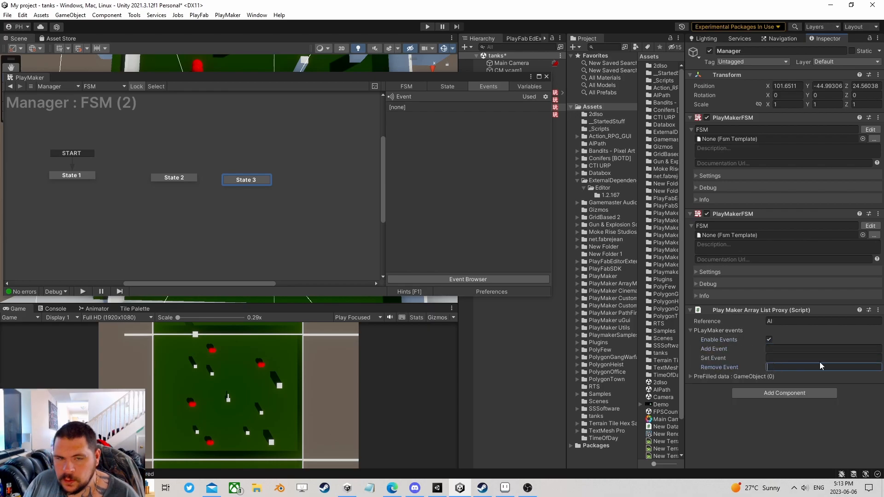
text(AI)
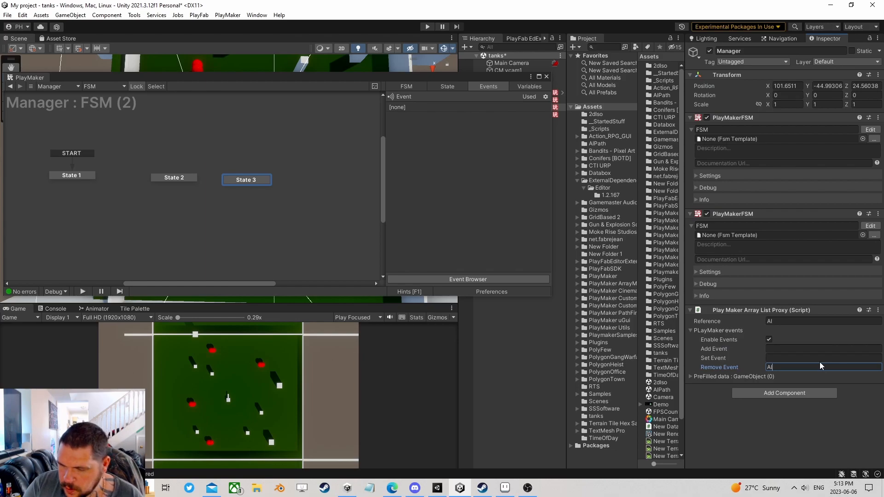
text(Died)
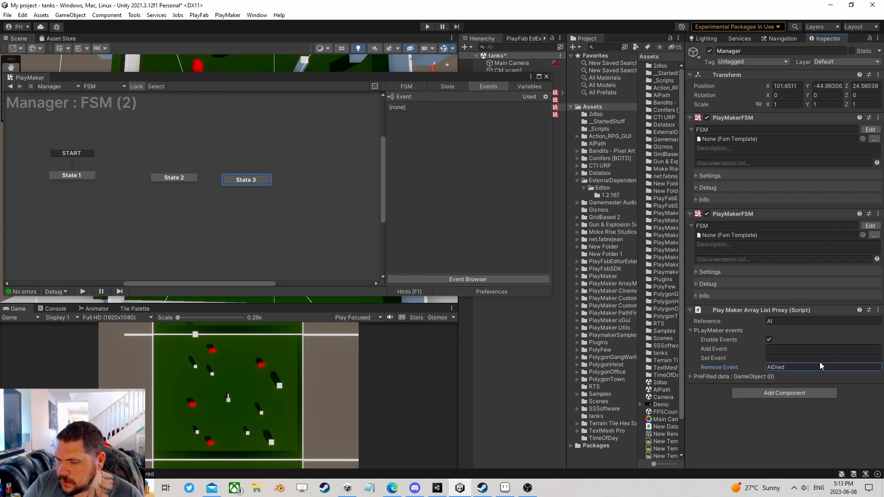
right_click(244, 180)
mouse_move(322, 194)
mouse_move(386, 217)
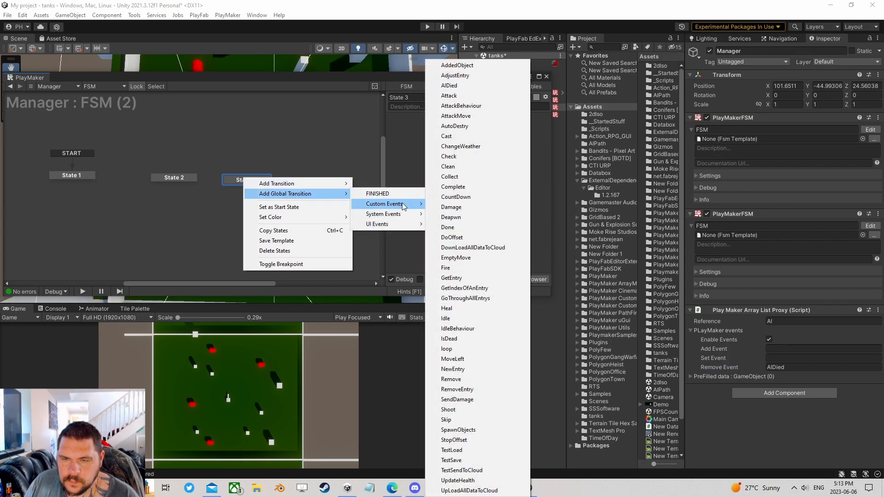
click(469, 87)
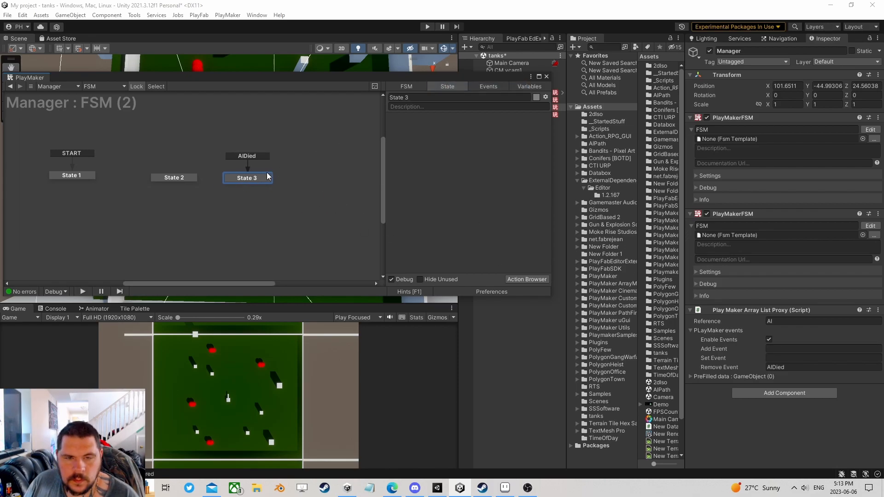
drag(177, 180, 173, 178)
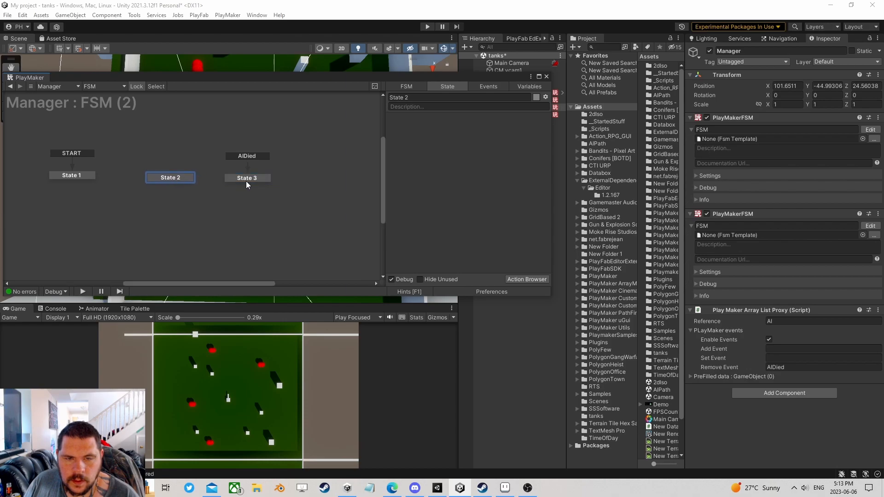
drag(519, 83, 430, 235)
- Add a second Play Maker Array List Proxy with Reference 'SpawnPoints'
click(778, 394)
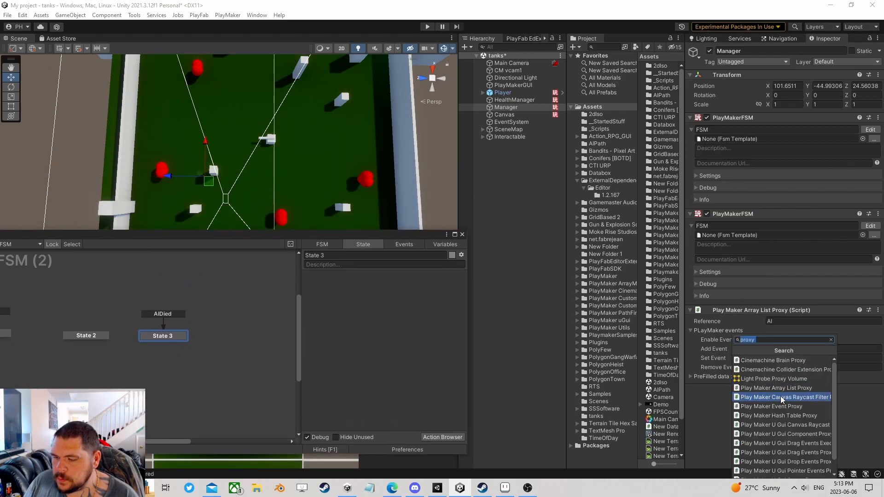
click(781, 388)
click(782, 399)
text(SpawnPoints)
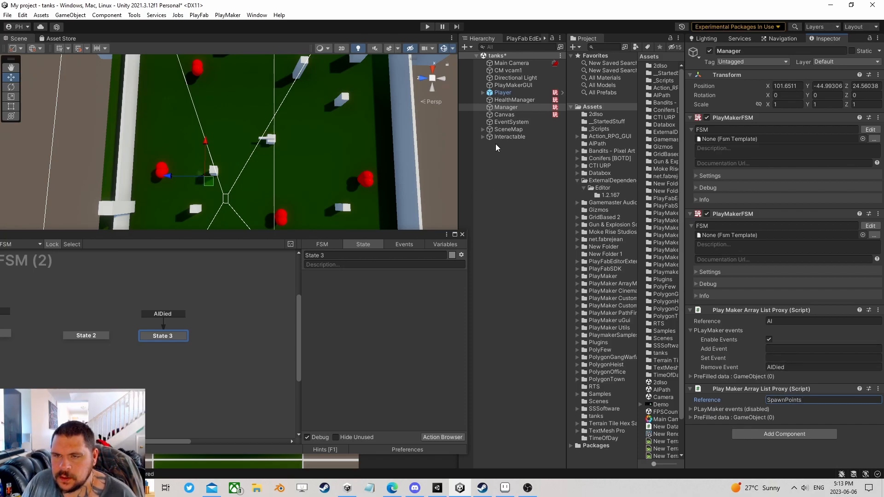
- Create a 3D Sphere, move it up the board, and set its Position Y to 0
right_click(485, 156)
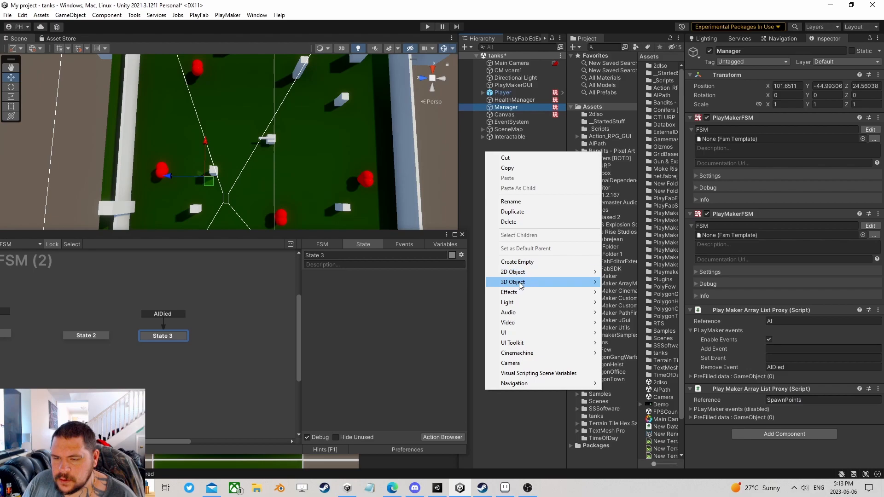
mouse_move(523, 286)
click(623, 292)
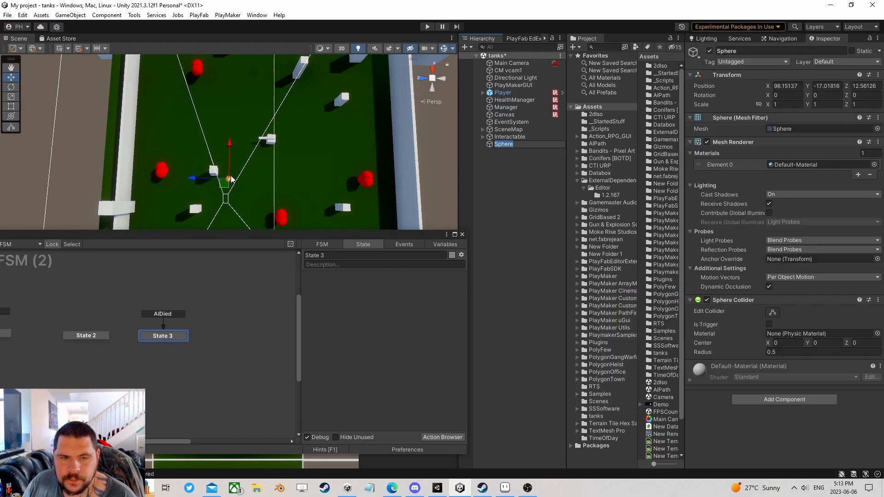
drag(227, 187, 216, 102)
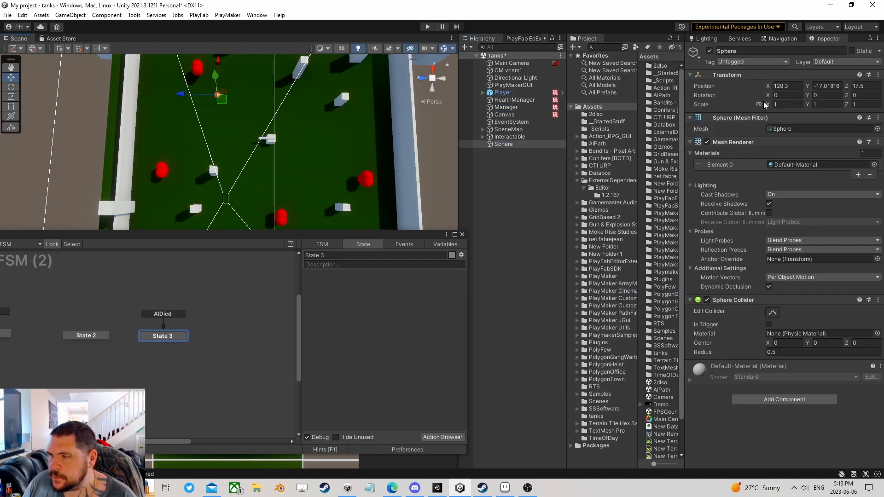
key(ctrl+a)
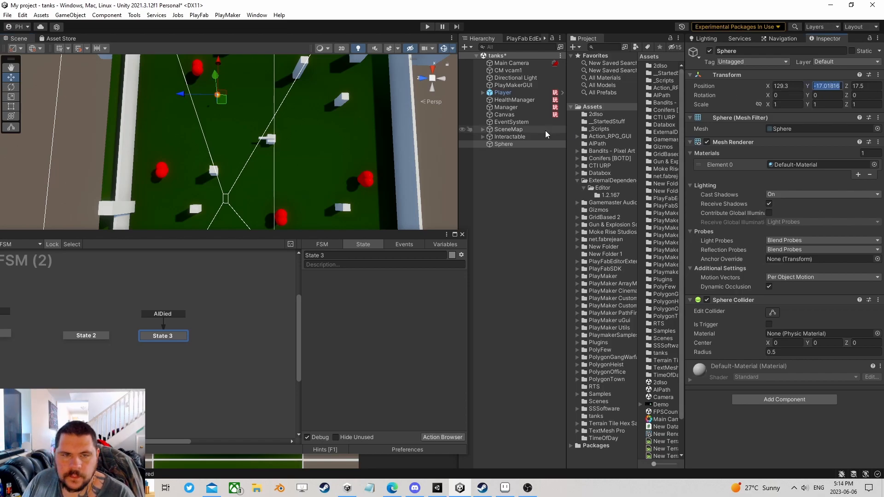
text(0)
scroll(321, 161, up, 2)
- Lower the sphere beneath the board surface
click(247, 123)
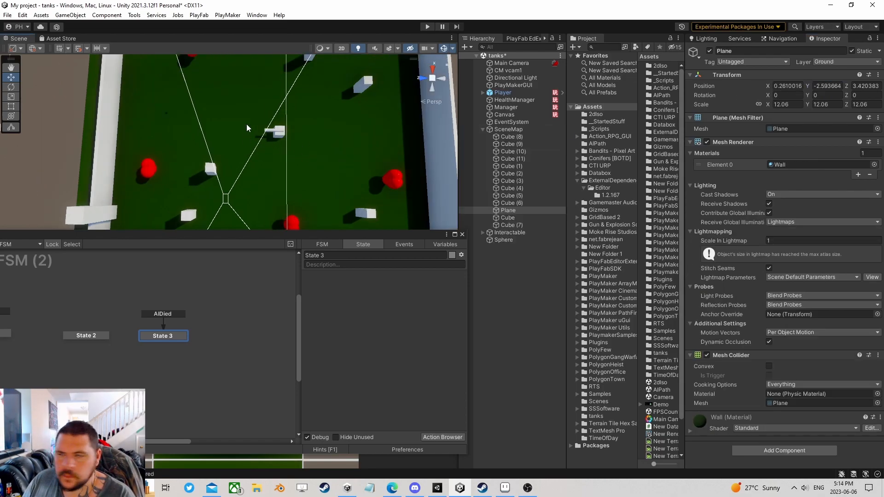
scroll(250, 123, up, 3)
mouse_move(267, 143)
right_down()
mouse_move(255, 69)
mouse_move(306, 133)
mouse_move(295, 103)
right_up()
scroll(308, 147, up, 3)
mouse_move(377, 147)
middle_down()
mouse_move(276, 75)
mouse_move(277, 57)
middle_up()
mouse_move(281, 170)
middle_down()
mouse_move(275, 134)
mouse_move(269, 164)
middle_up()
scroll(269, 164, up, 3)
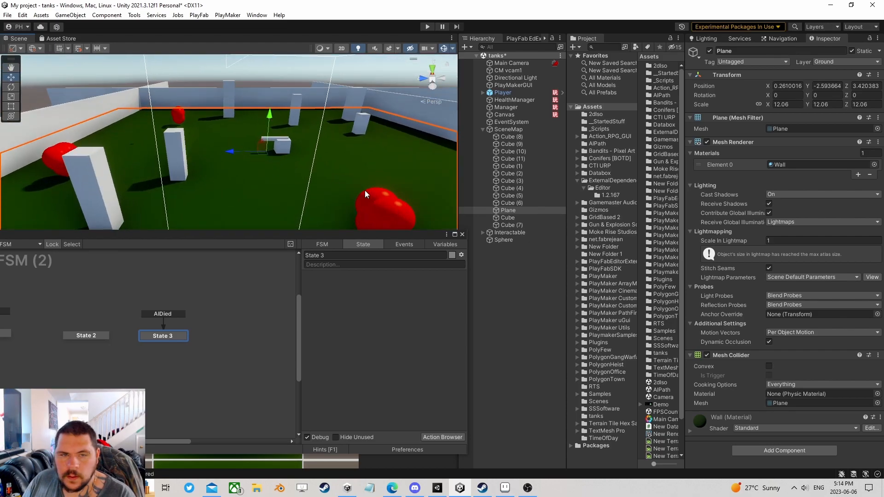
click(503, 240)
right_drag(297, 110, 211, 77)
drag(203, 76, 200, 156)
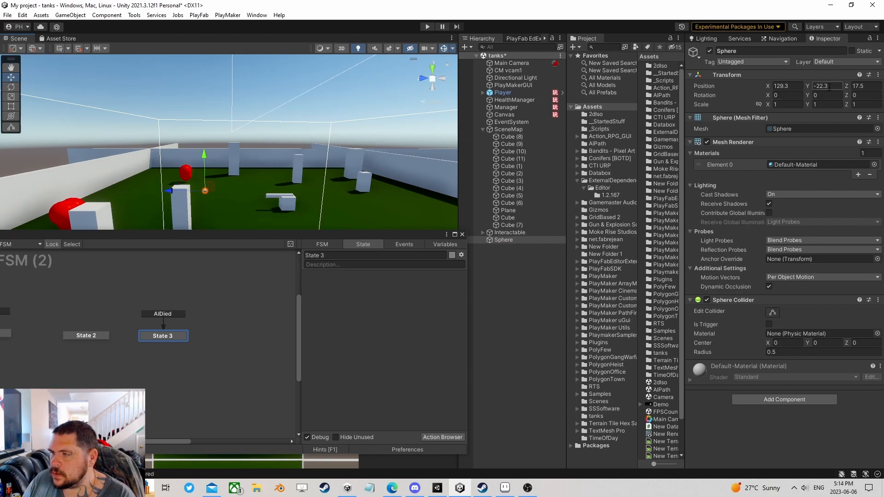
text(5)
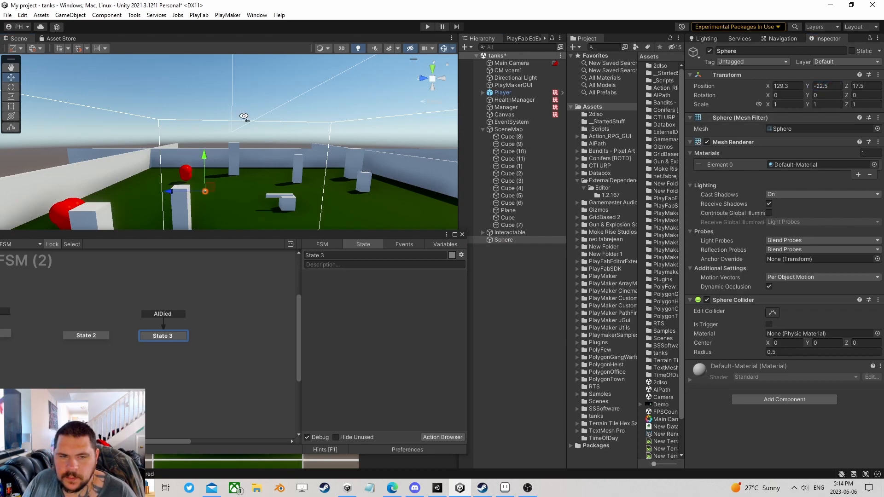
- Duplicate the sphere repeatedly and spread the copies across the arena
alt+drag(241, 110, 283, 162)
scroll(283, 162, down, 8)
right_drag(286, 142, 260, 161)
scroll(261, 161, down, 4)
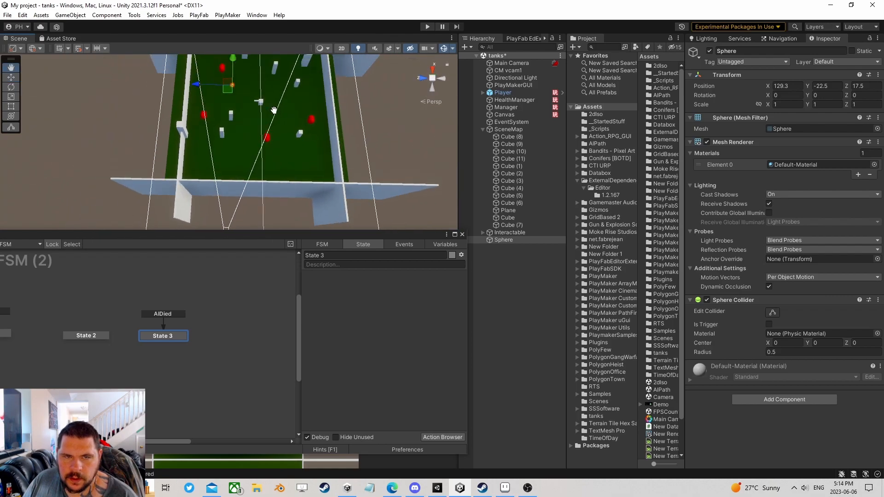
middle_drag(271, 99, 300, 187)
middle_drag(288, 134, 293, 171)
click(520, 239)
middle_drag(339, 189, 295, 99)
key(ctrl+d)
drag(234, 150, 269, 117)
key(ctrl+d)
key(ctrl+d)
middle_drag(214, 150, 233, 128)
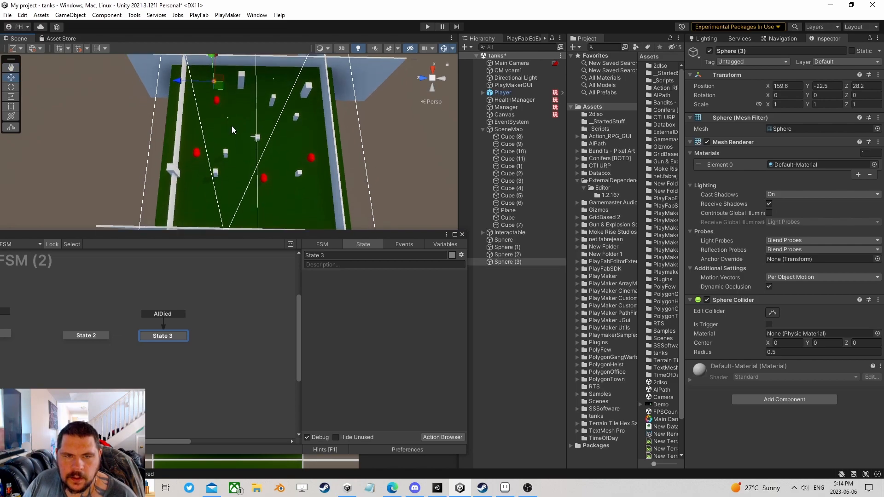
key(ctrl+d)
drag(217, 85, 208, 134)
key(ctrl+d)
key(ctrl+d)
key(ctrl+d)
key(ctrl+d)
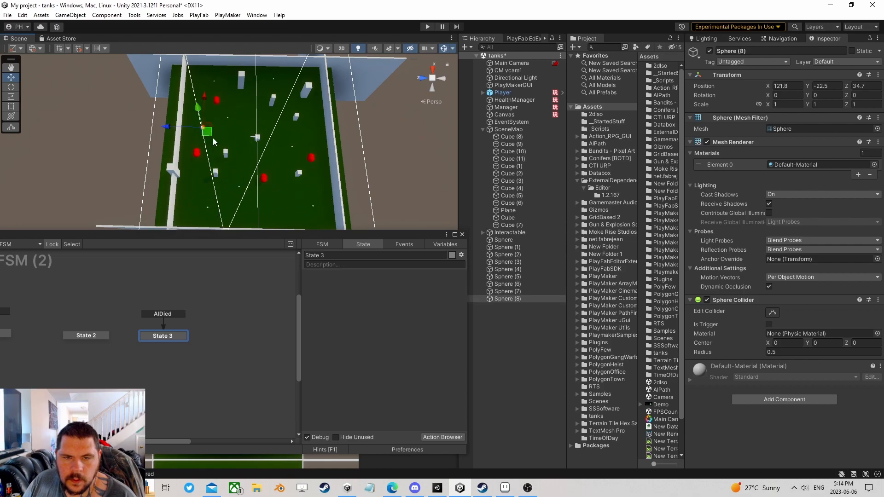
- Remove the Sphere Collider from all nine spheres
shift+click(504, 240)
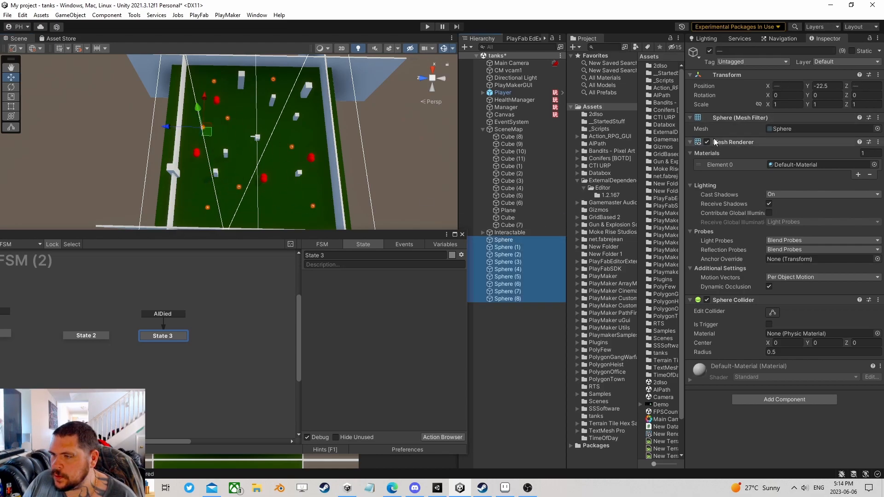
right_click(726, 299)
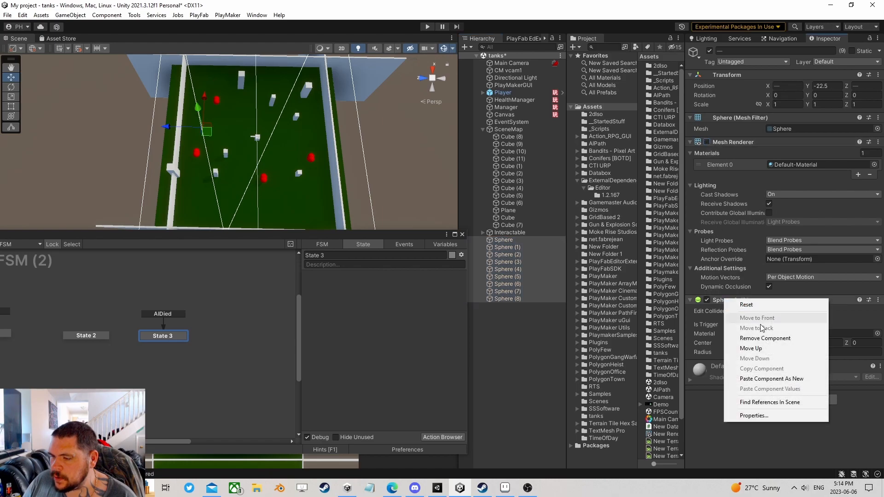
click(765, 338)
- Rename all nine spheres 'SpawnPoints' and parent them under Interactable
click(507, 240)
shift+click(513, 294)
shift+click(514, 298)
click(733, 51)
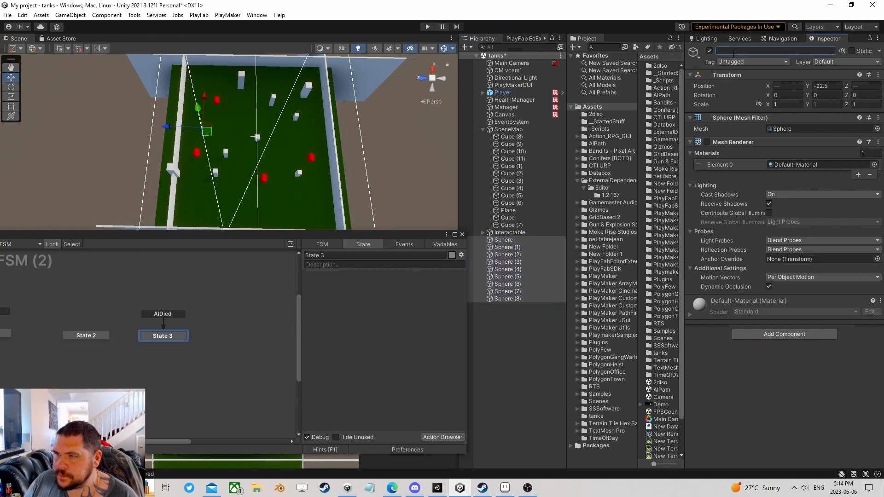
text(SpawnPoints)
key(Return)
drag(511, 255, 508, 233)
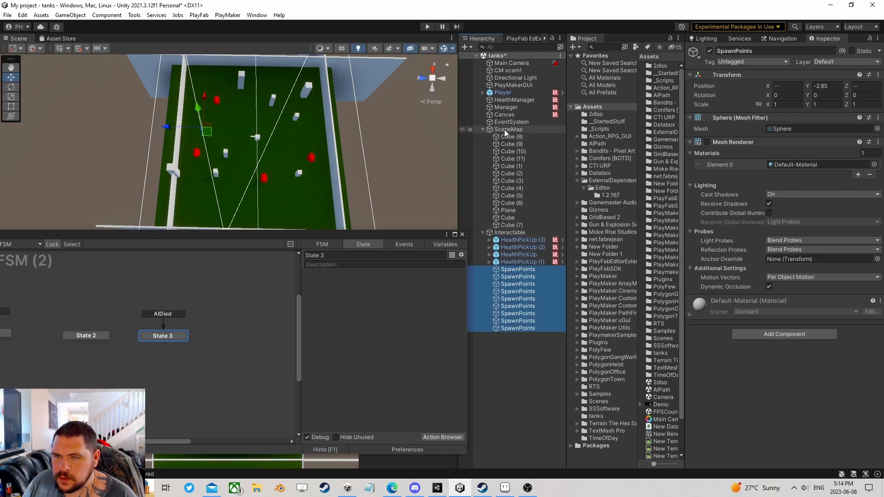
- Set the SpawnPoints proxy's prefill count to 10 and lock the Inspector on Manager
click(506, 108)
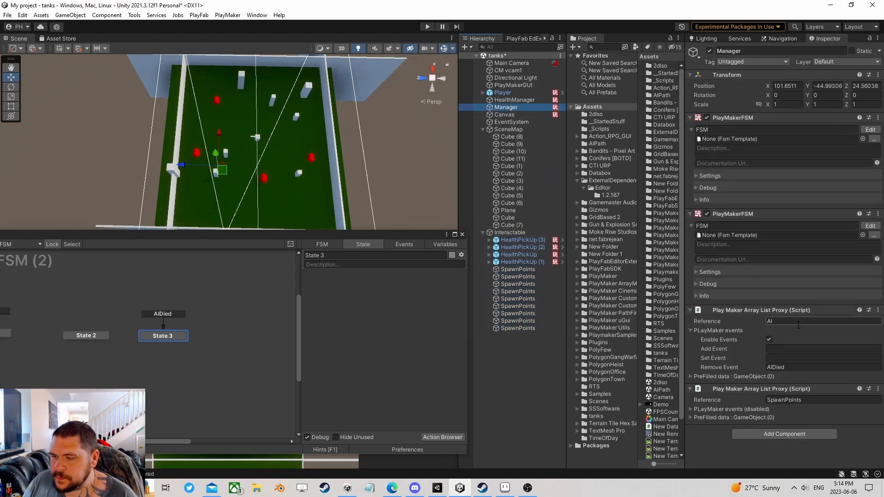
click(693, 418)
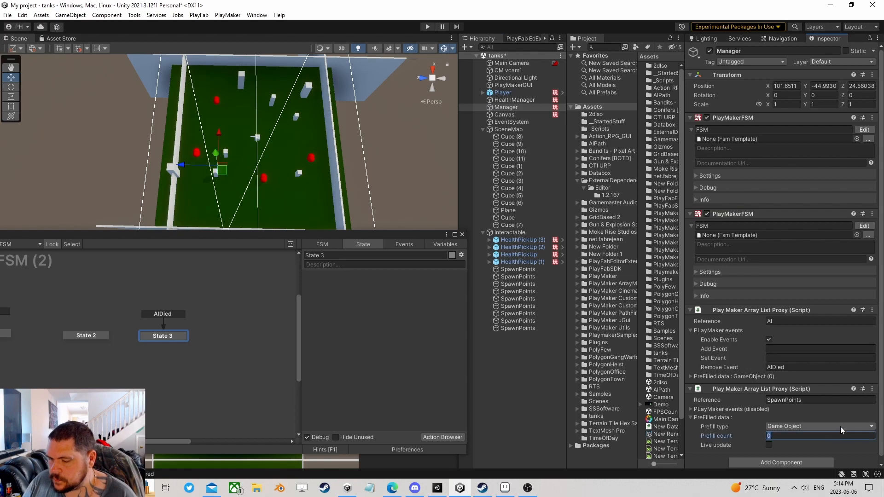
text(10)
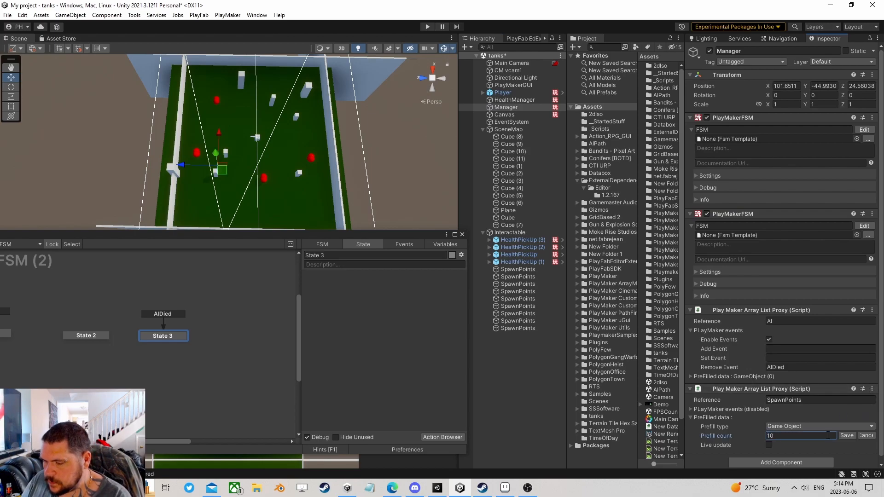
click(852, 435)
click(513, 270)
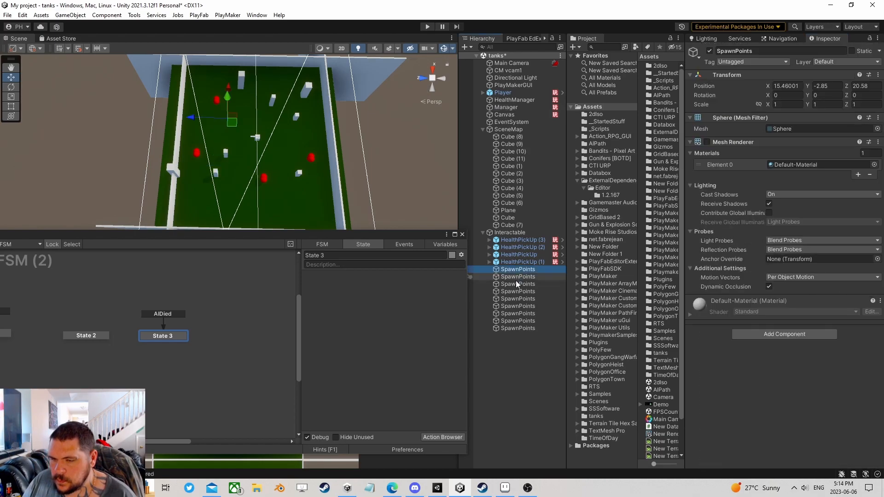
click(506, 107)
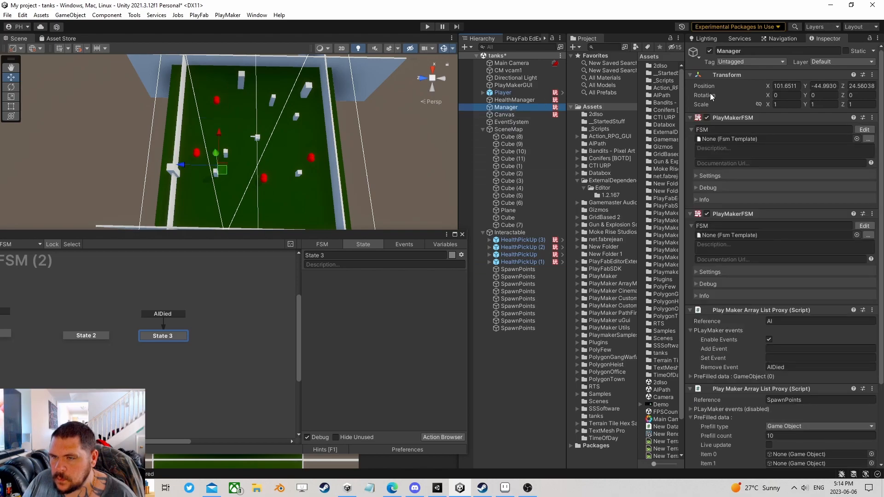
click(869, 39)
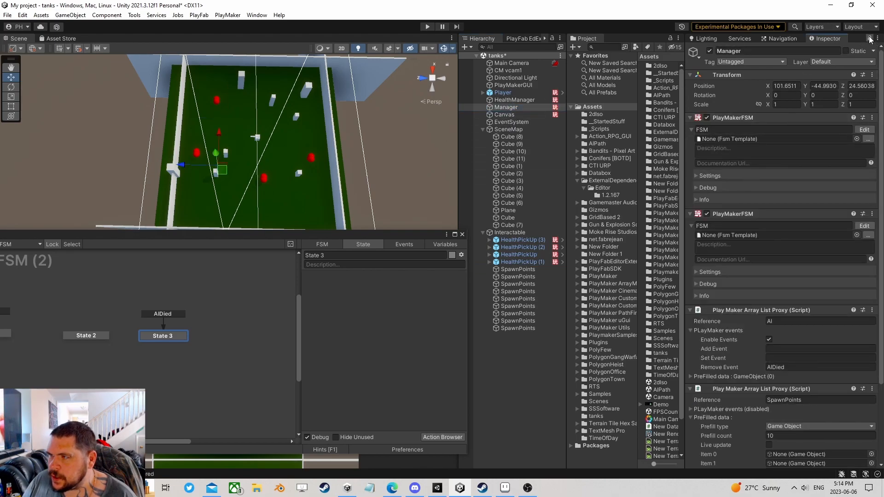
scroll(711, 343, down, 3)
- Assign the nine SpawnPoints objects to prefilled Items 0 through 8
drag(533, 278, 794, 360)
drag(521, 278, 810, 367)
drag(515, 284, 805, 375)
drag(516, 291, 854, 386)
click(534, 300)
drag(534, 300, 804, 396)
drag(520, 307, 784, 402)
drag(520, 314, 786, 411)
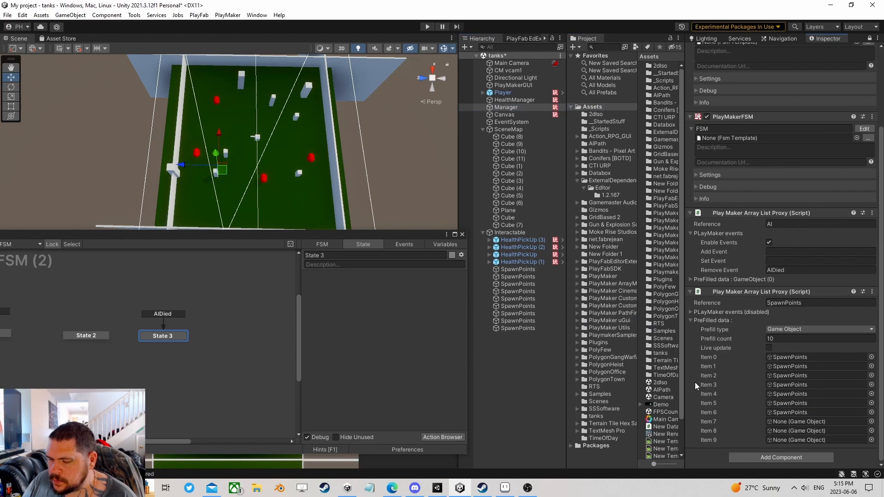
drag(529, 319, 793, 423)
drag(529, 331, 793, 431)
- Reduce the prefill count to 9, dropping the empty item
click(777, 339)
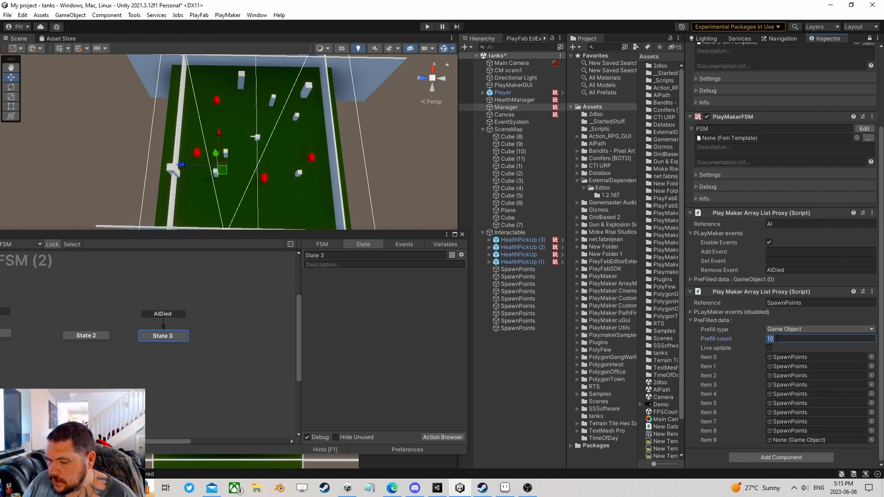
text(9)
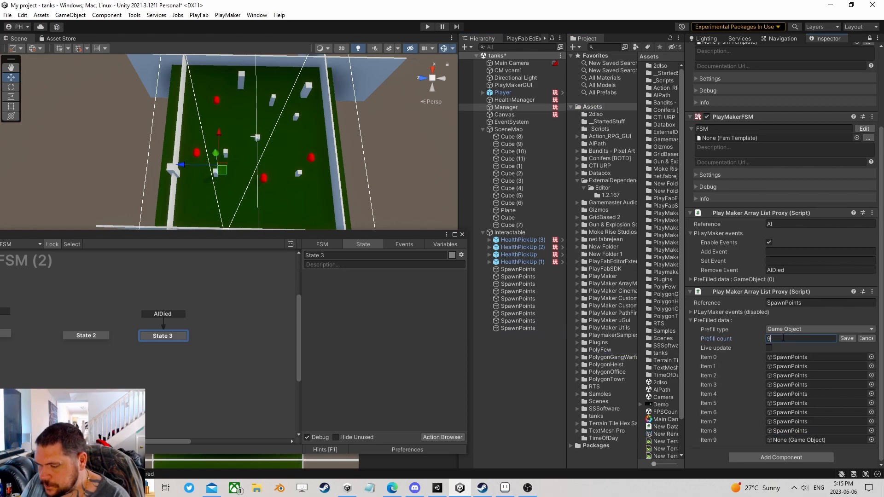
click(848, 340)
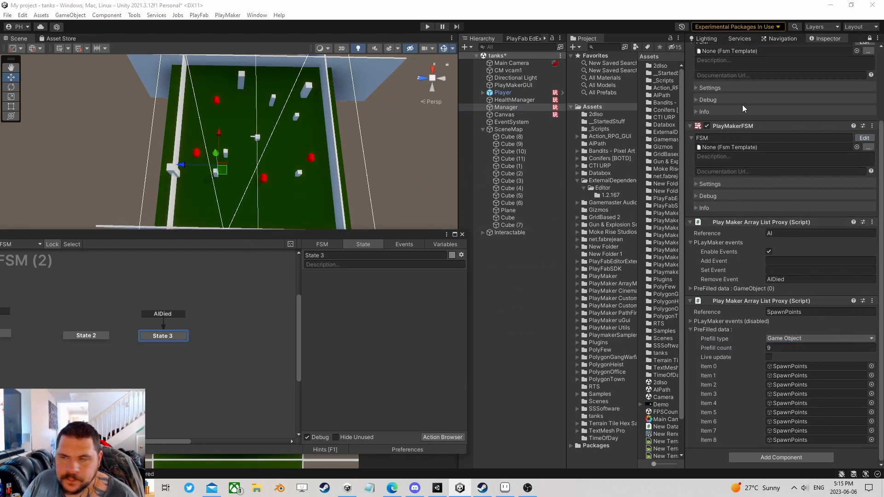
drag(245, 237, 353, 133)
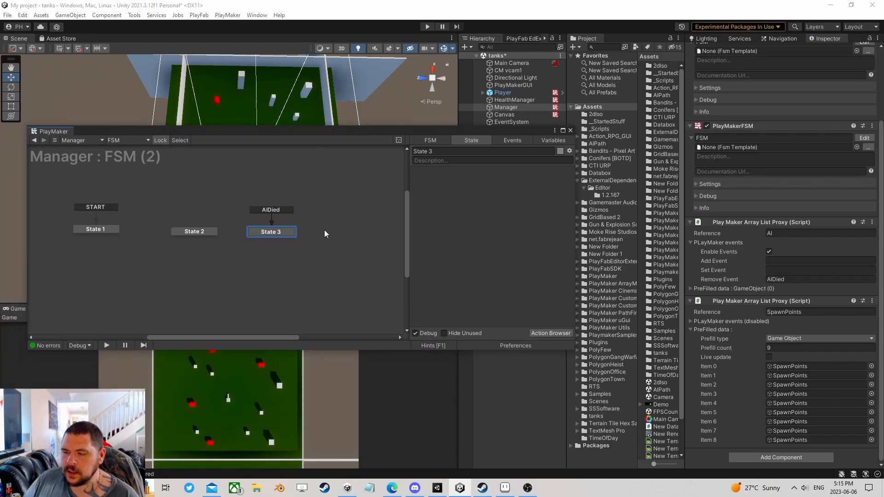
- Add an Array List Get Random action to State 3
drag(284, 233, 278, 231)
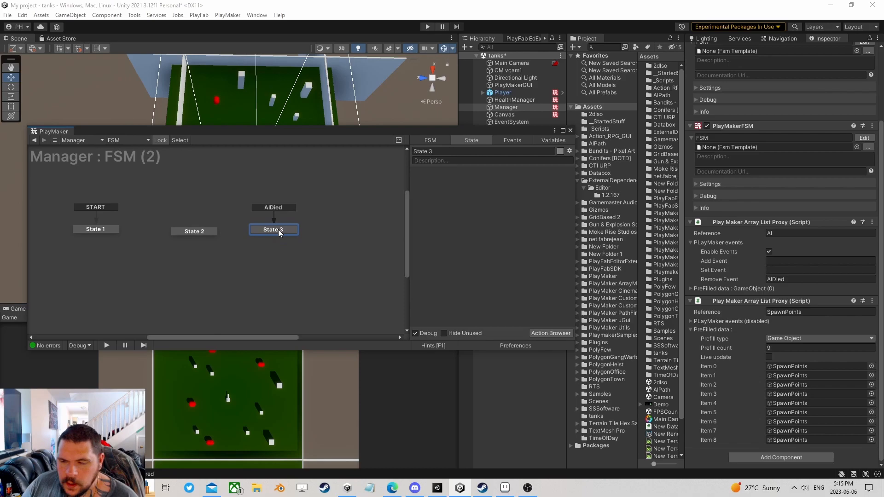
click(544, 332)
text(arra)
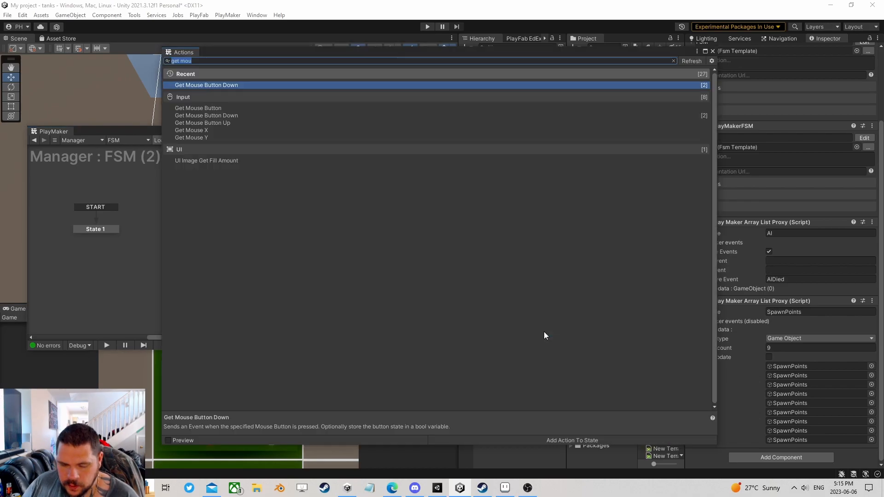
text(y l)
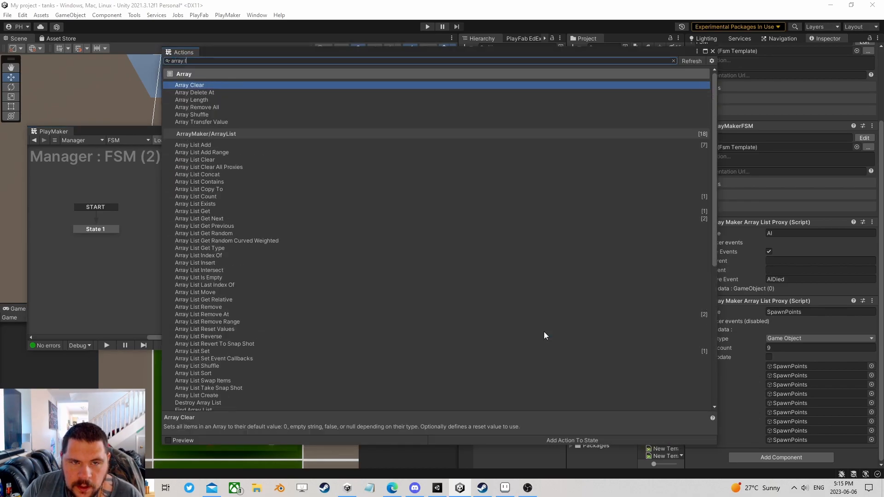
text(ist get ra)
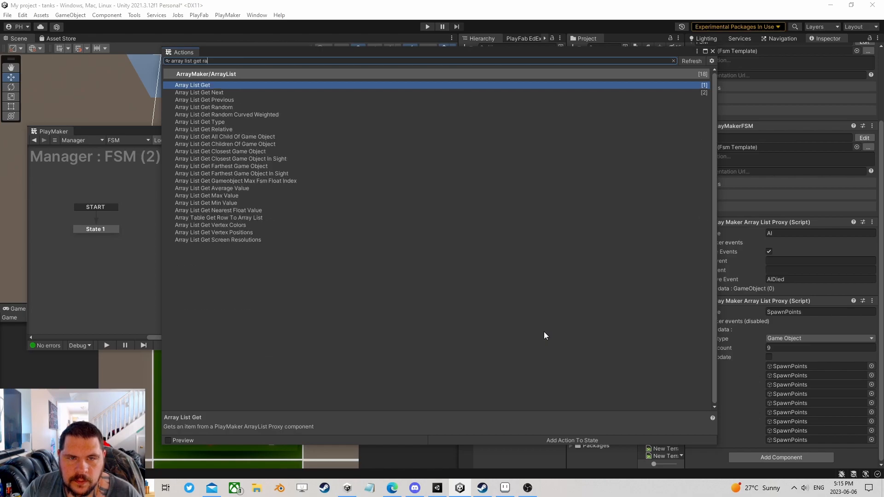
text(n)
key(Return)
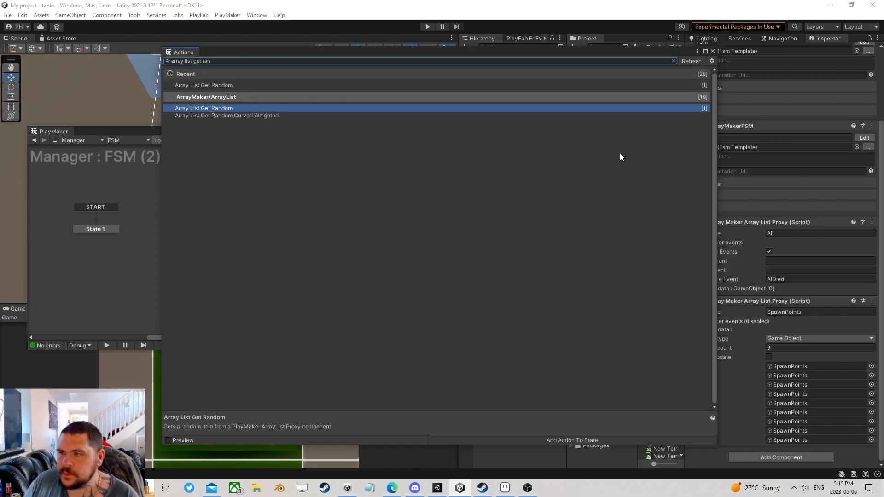
click(712, 52)
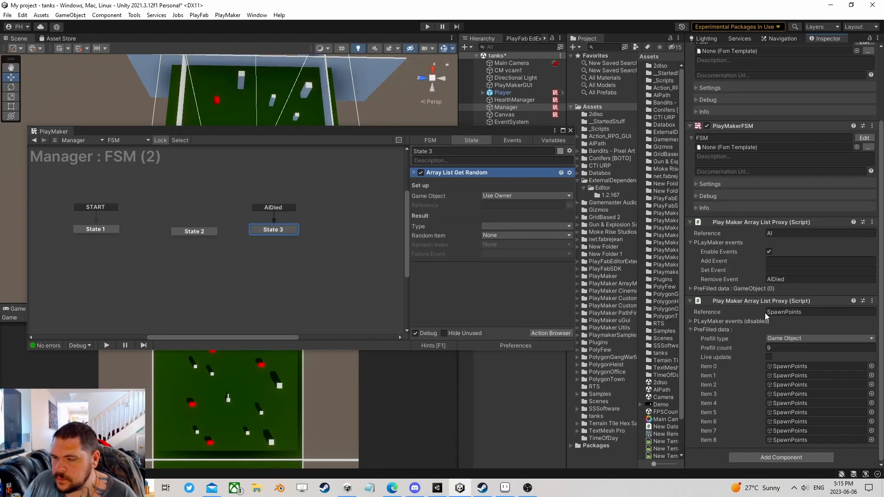
- Point it at the SpawnPoints list as Game Object, storing the pick in a new SpawnPoint variable
click(778, 312)
key(ctrl+c)
click(504, 206)
key(ctrl+v)
click(499, 225)
click(515, 266)
click(499, 235)
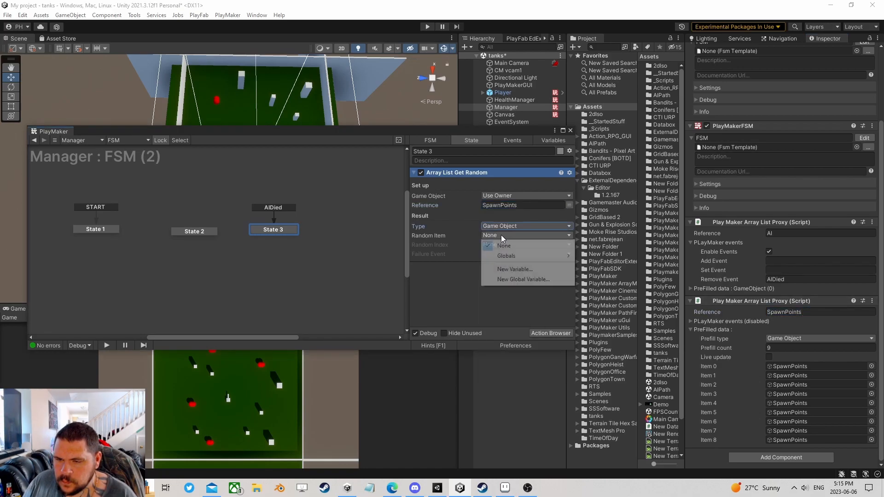
click(533, 268)
text(SpawnPoint)
click(534, 266)
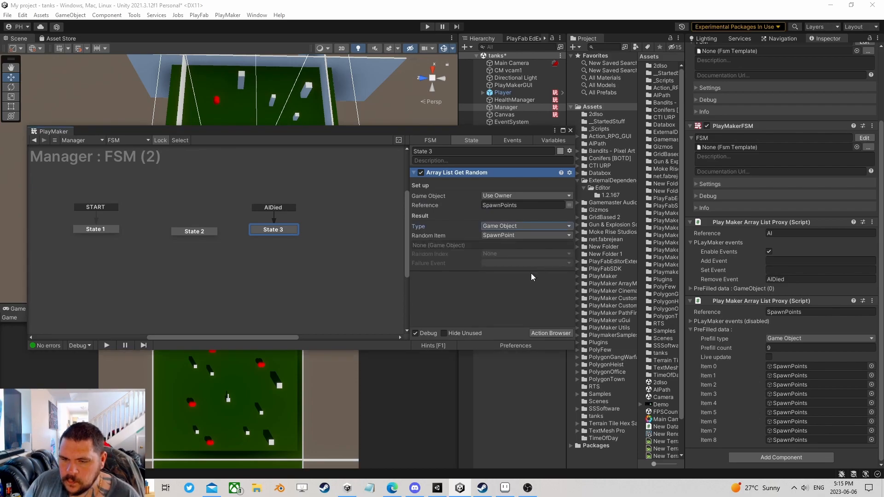
- Add a Create Object action and move it after the random pick
click(540, 332)
text(create)
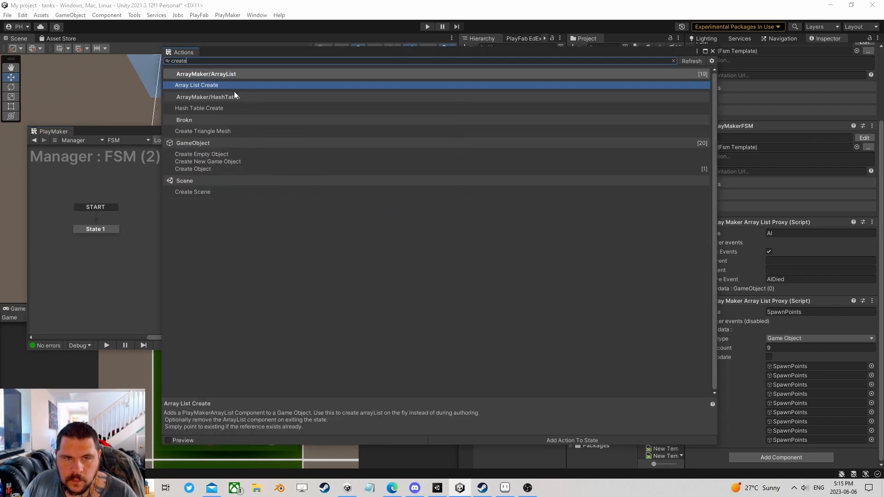
double_click(198, 169)
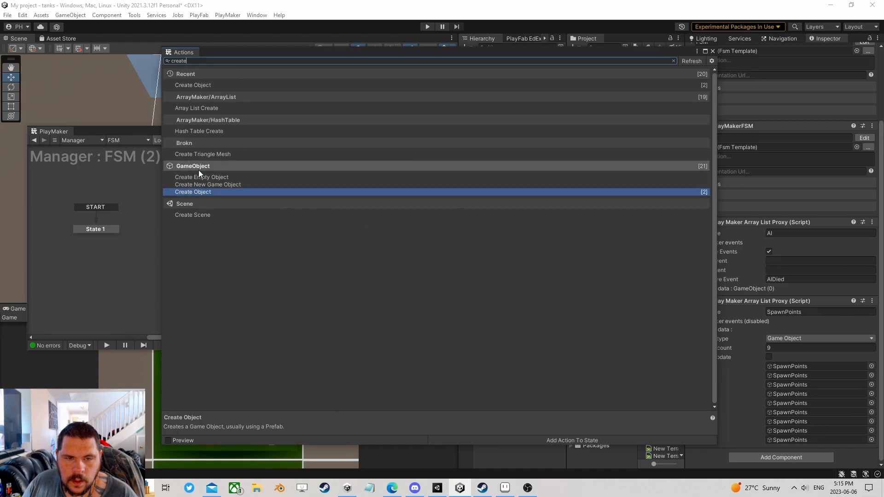
click(713, 51)
right_click(455, 172)
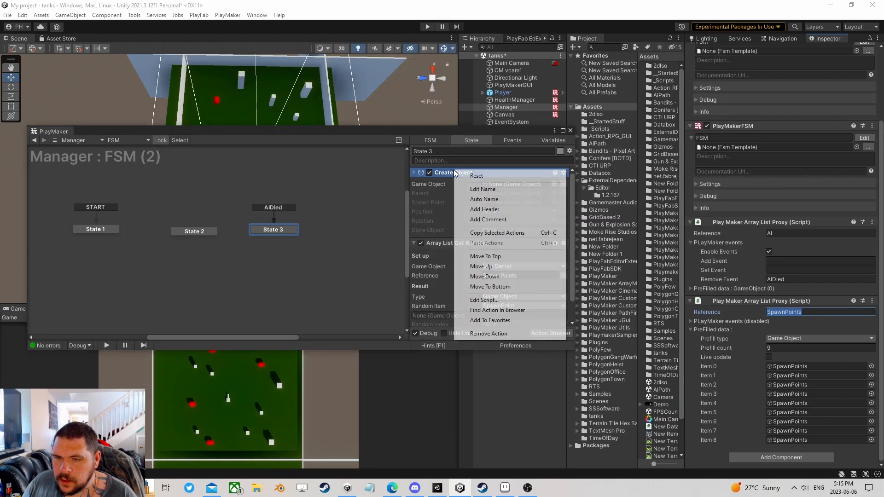
click(502, 287)
- Make Create Object spawn the Enemy prefab at the SpawnPoint variable
drag(515, 132, 376, 90)
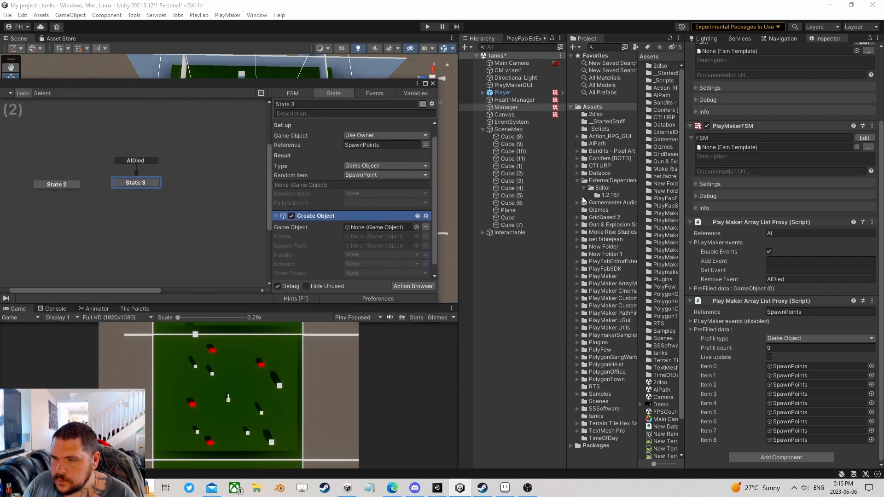
click(576, 179)
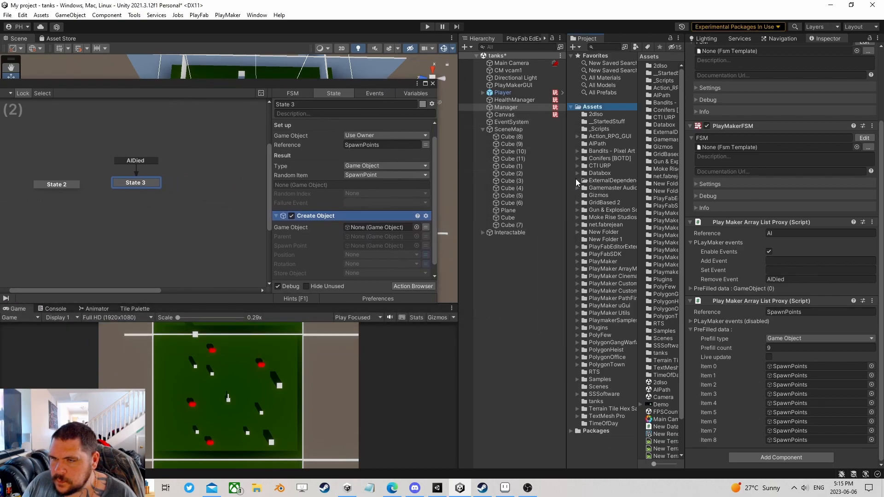
click(595, 113)
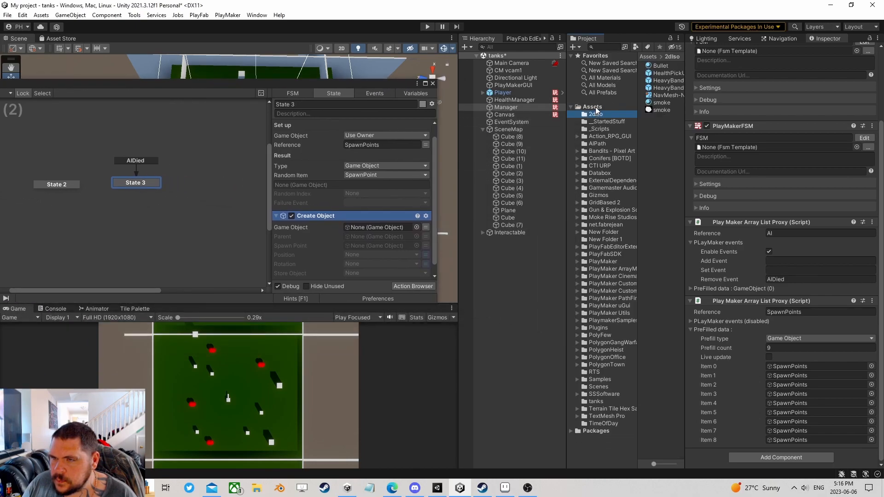
click(601, 122)
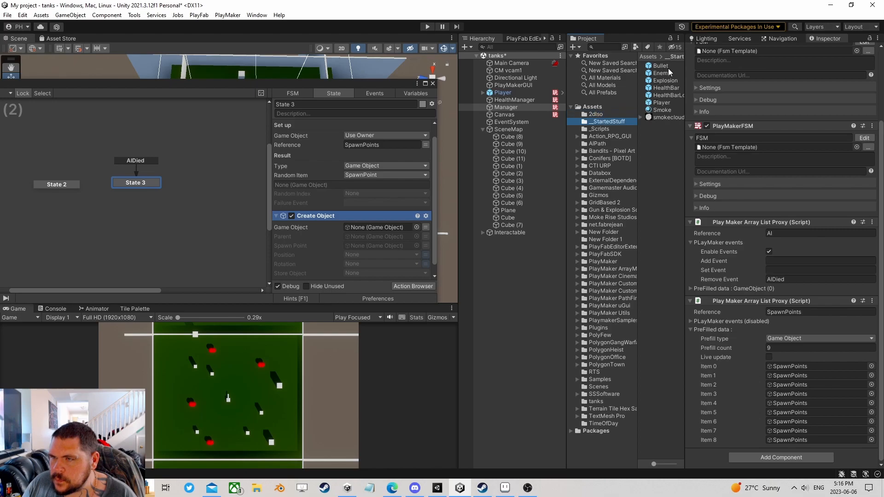
drag(661, 74, 371, 228)
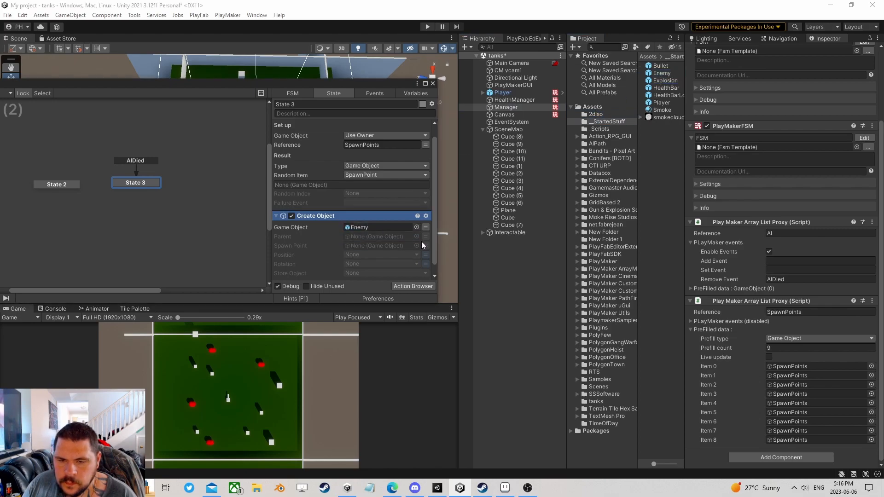
click(426, 245)
click(387, 245)
click(374, 264)
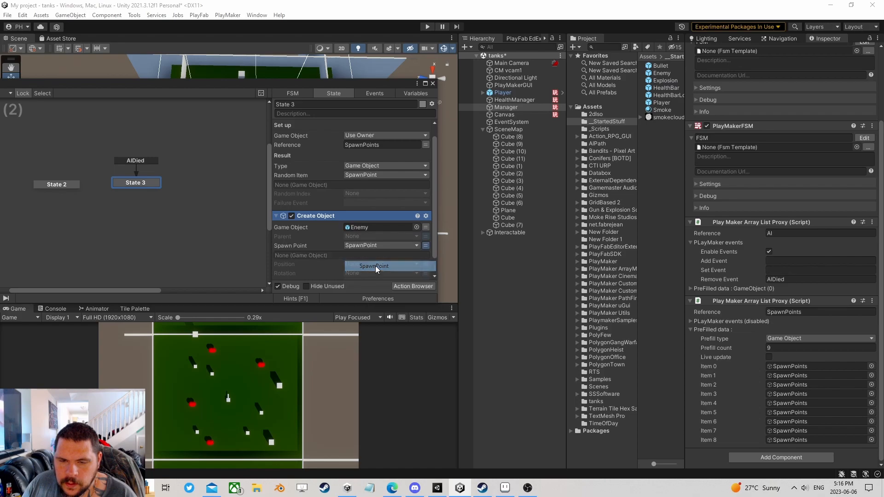
- Store the spawned object in a new variable named AI
scroll(359, 254, down, 2)
click(362, 262)
click(369, 306)
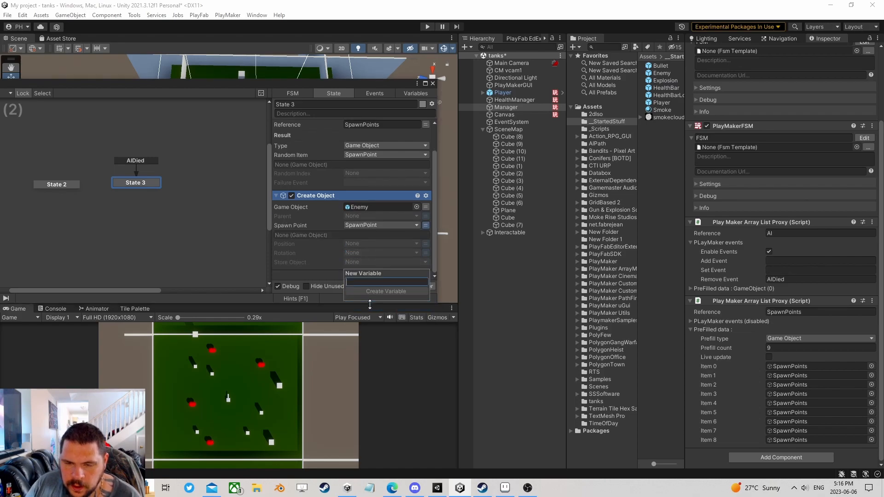
text(AI)
key(Return)
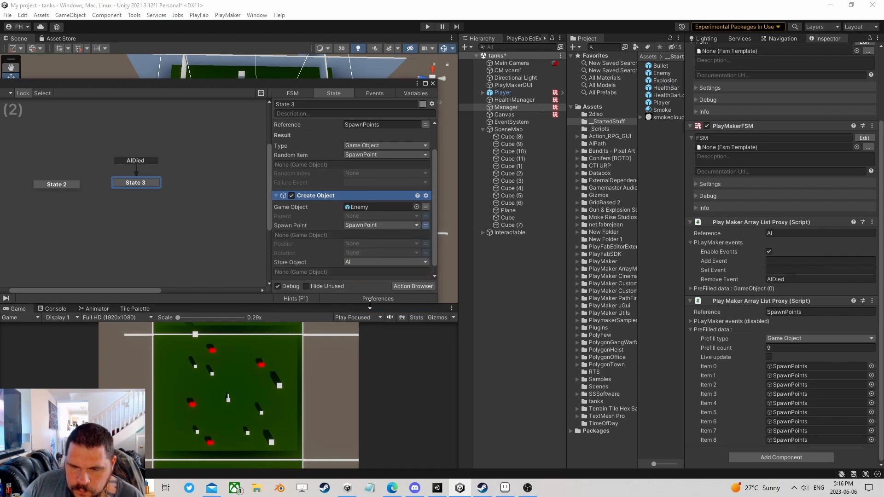
click(416, 286)
- Add an Array List Add action to State 3 and move it to the bottom
text(a)
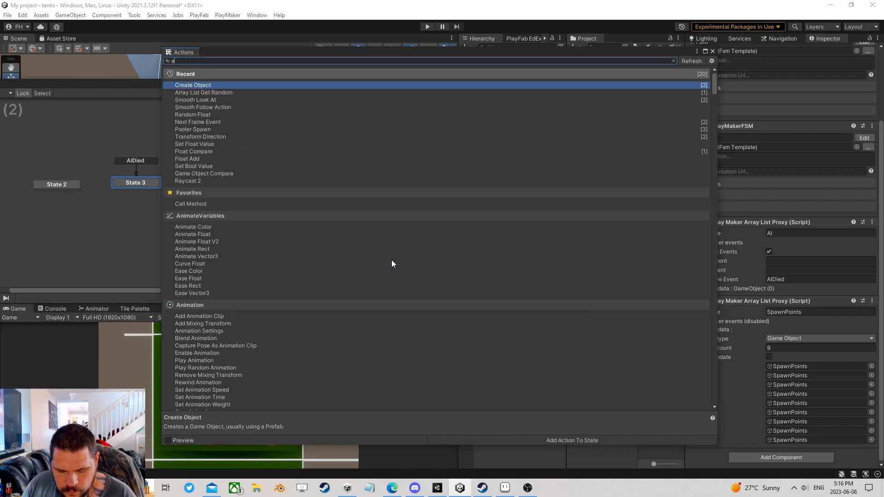
text(rray list )
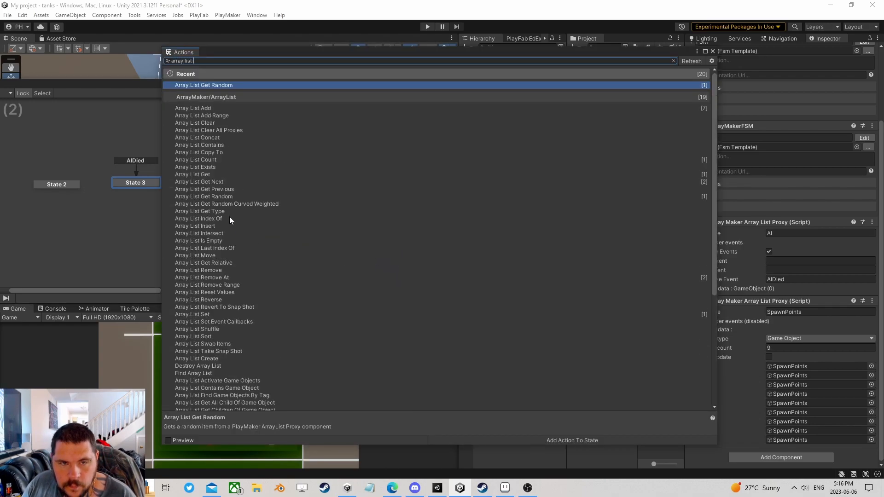
text(add)
double_click(195, 84)
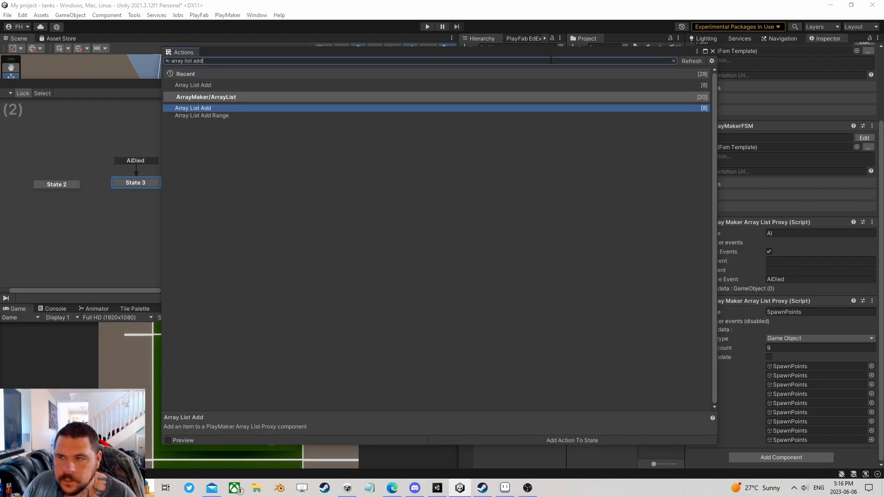
click(713, 51)
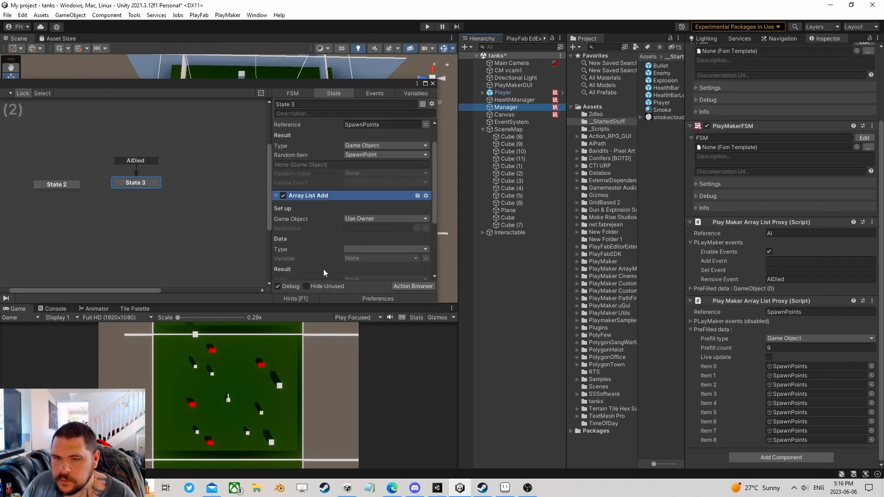
right_click(309, 198)
click(359, 332)
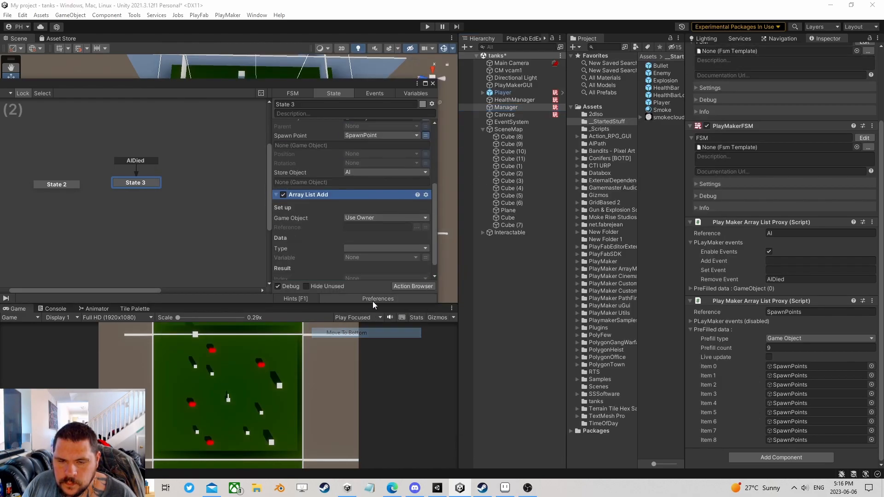
- Set Array List Add to reference AI, type Game Object, adding the AI variable
click(418, 222)
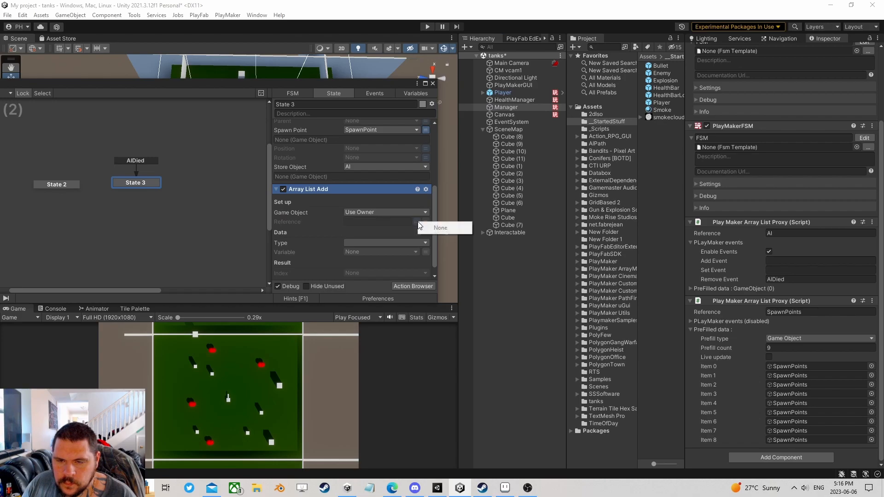
click(382, 213)
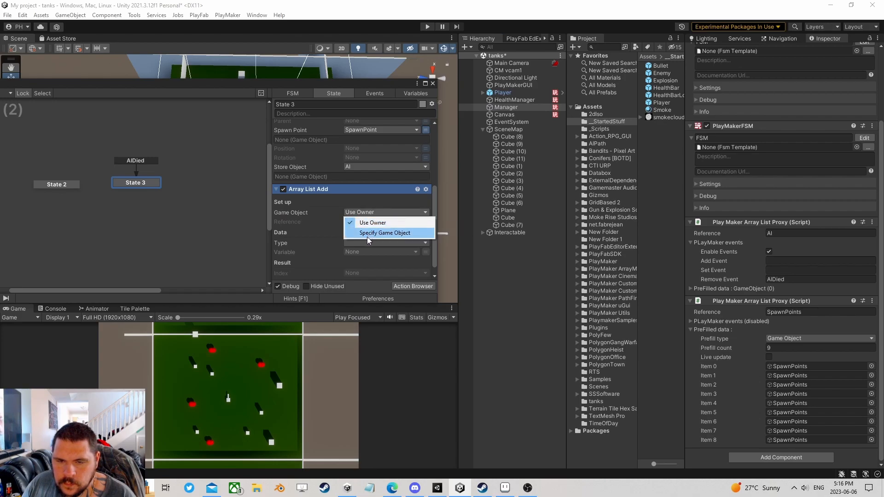
click(317, 224)
click(783, 234)
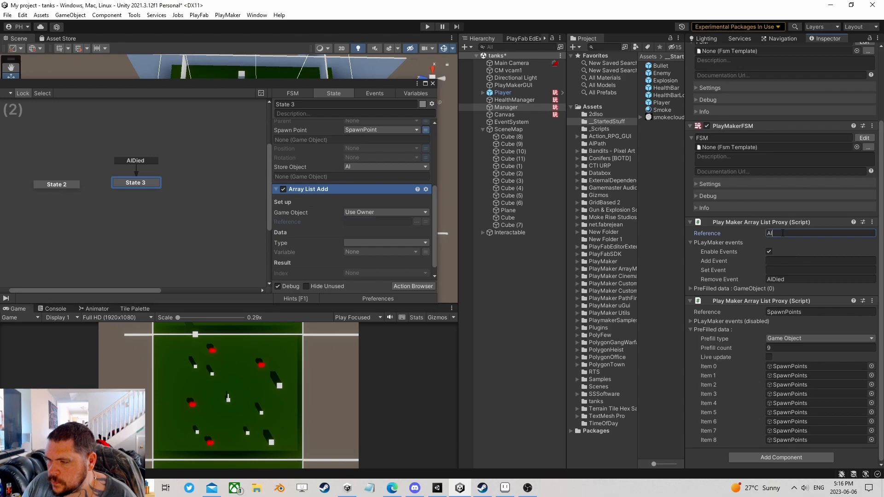
click(386, 242)
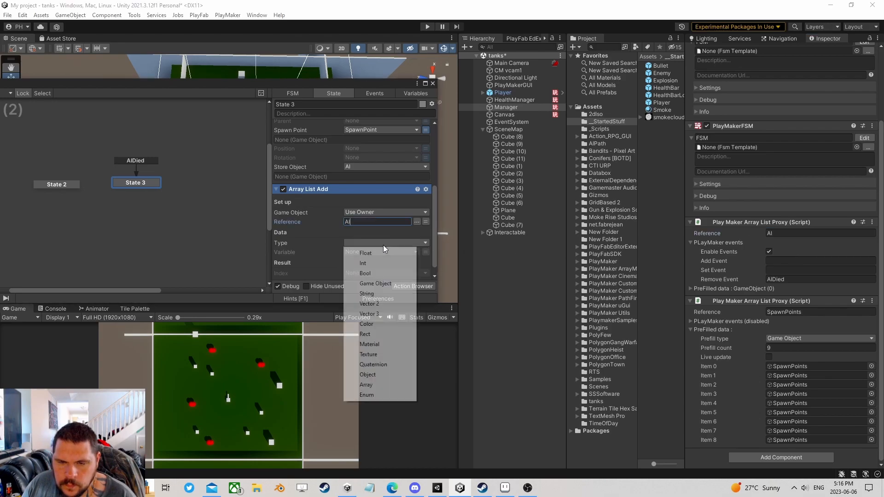
click(386, 276)
click(425, 252)
click(374, 272)
- Bring all states into view and select State 2
scroll(375, 253, down, 2)
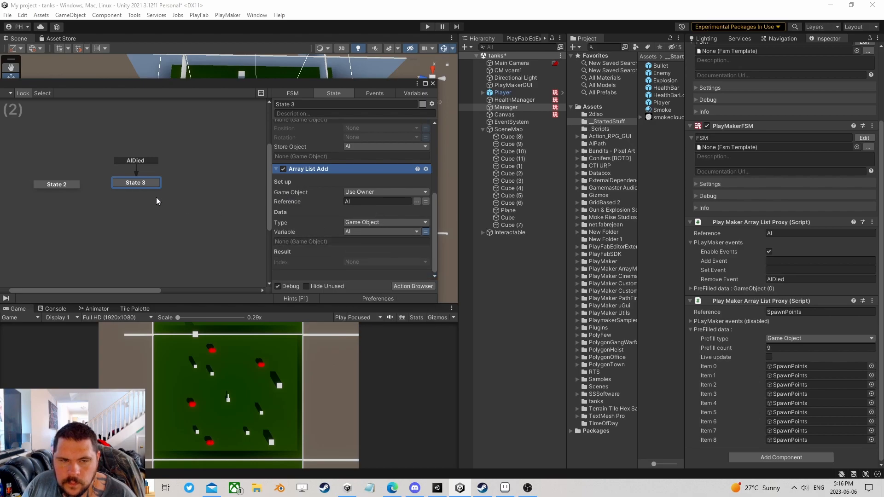
middle_drag(159, 198, 221, 197)
click(126, 188)
- Delete State 2, make State 3 the start state, and delete State 1
key(Delete)
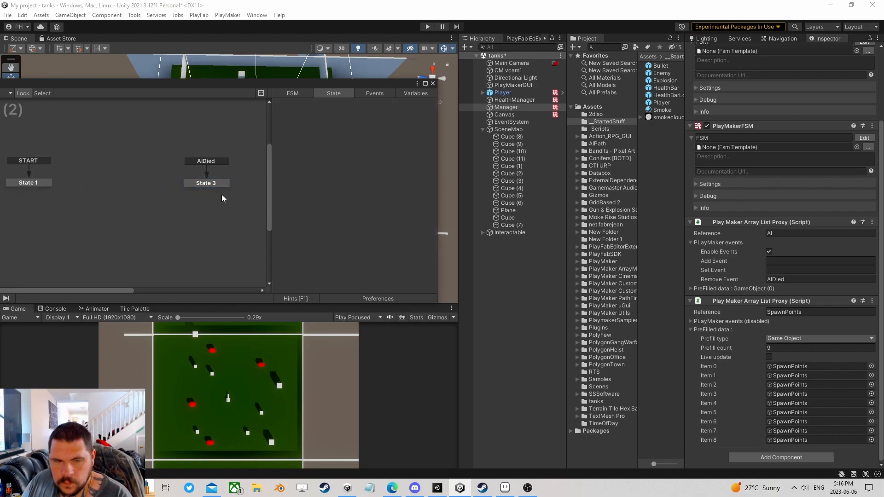
drag(19, 184, 22, 183)
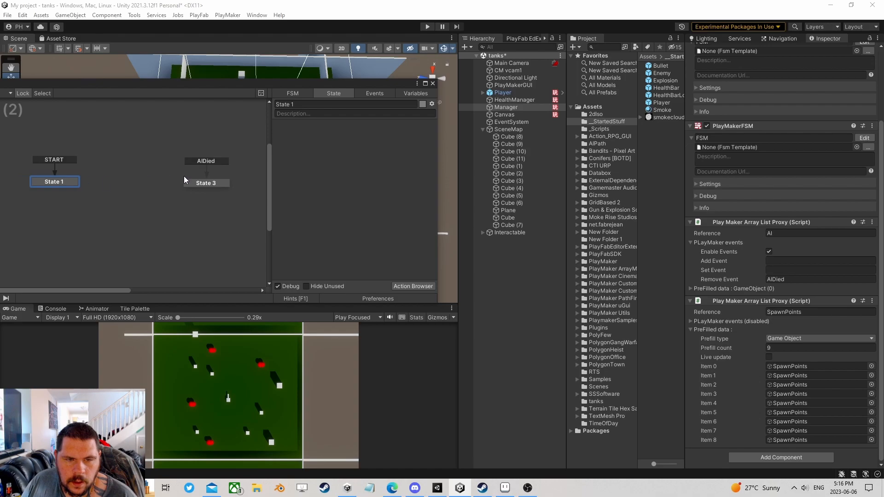
click(194, 181)
right_click(195, 184)
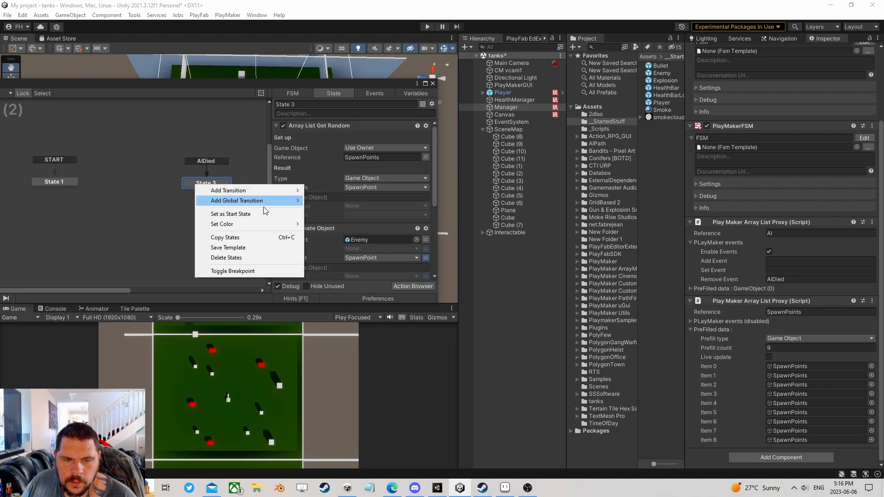
click(239, 214)
scroll(340, 195, down, 5)
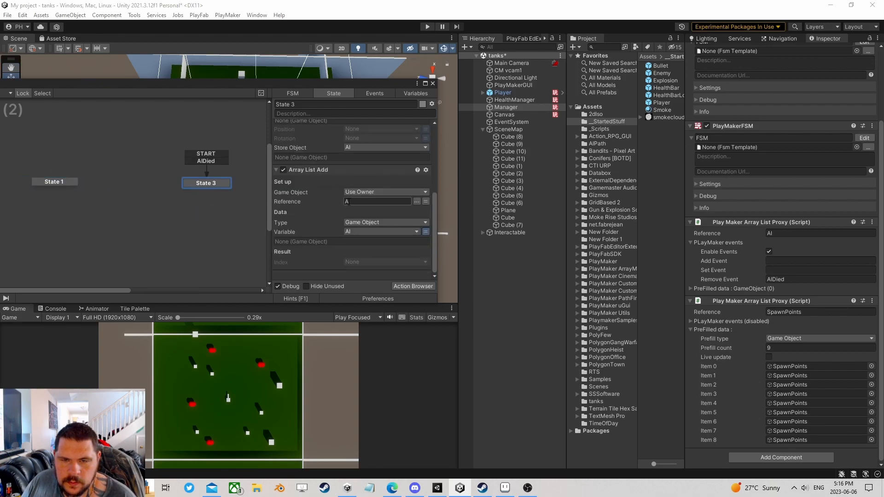
scroll(349, 202, down, 5)
click(63, 182)
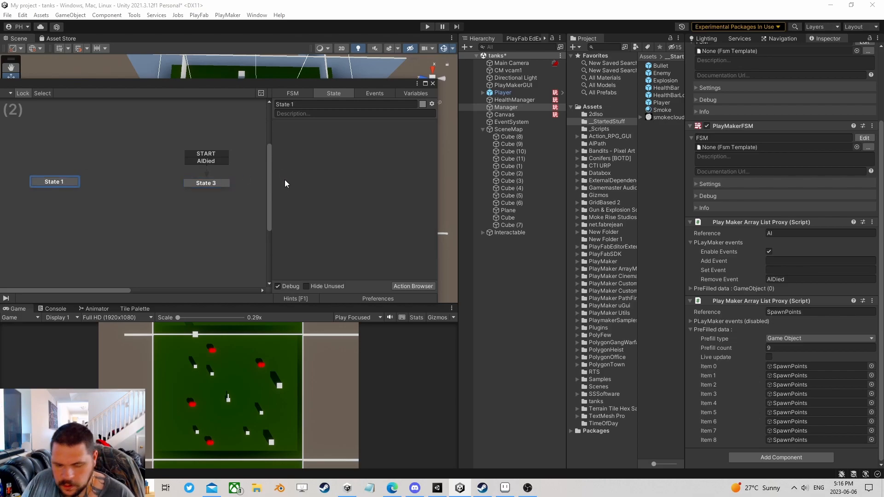
key(Delete)
- Review State 3, close the PlayMaker editor, and select the Enemy prefab
click(209, 184)
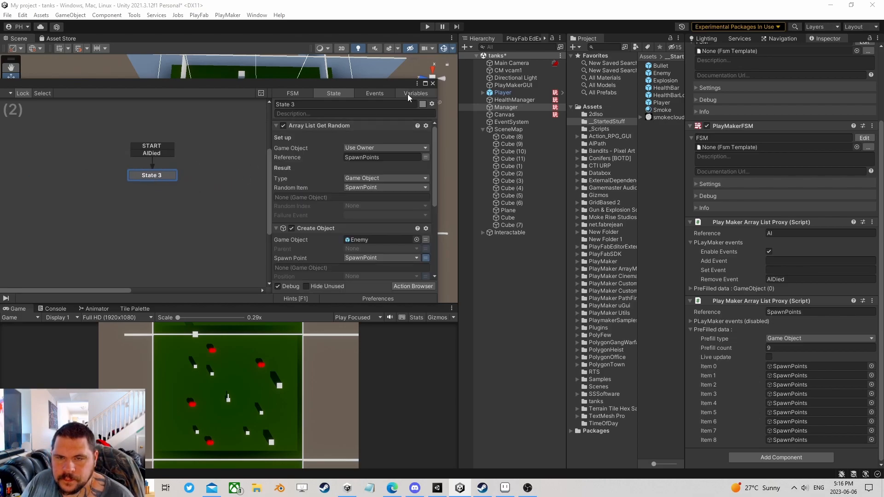
click(432, 83)
click(676, 74)
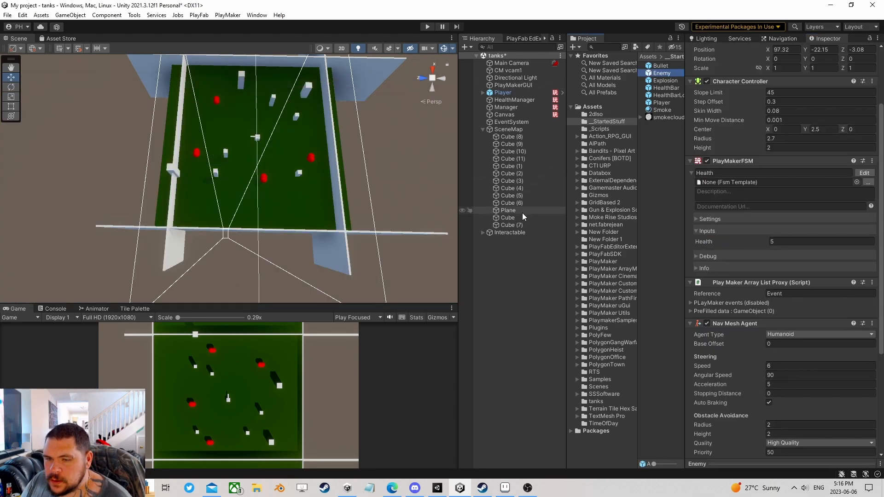
- Inspect the Enemy's Health FSM states, then close the editor
click(864, 173)
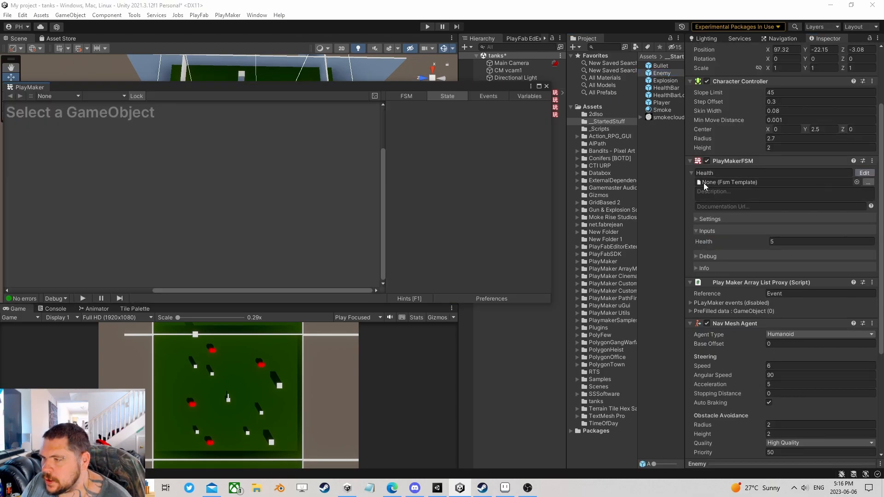
click(233, 183)
click(173, 183)
scroll(461, 220, down, 3)
scroll(462, 220, up, 3)
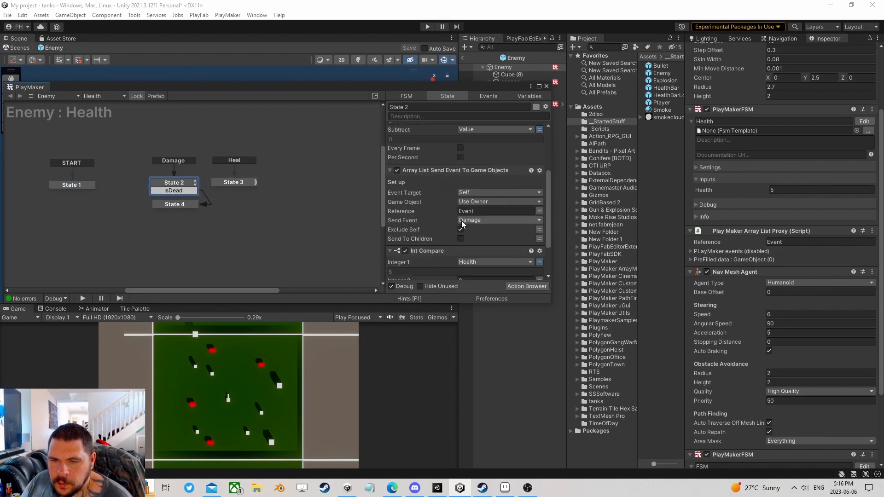
click(546, 87)
- Create an empty child object under the Enemy root
right_click(499, 67)
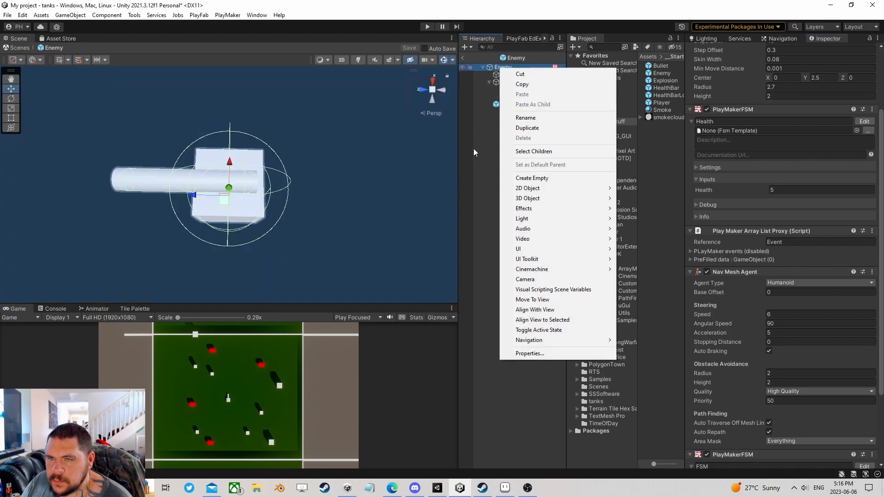
click(473, 150)
right_click(501, 67)
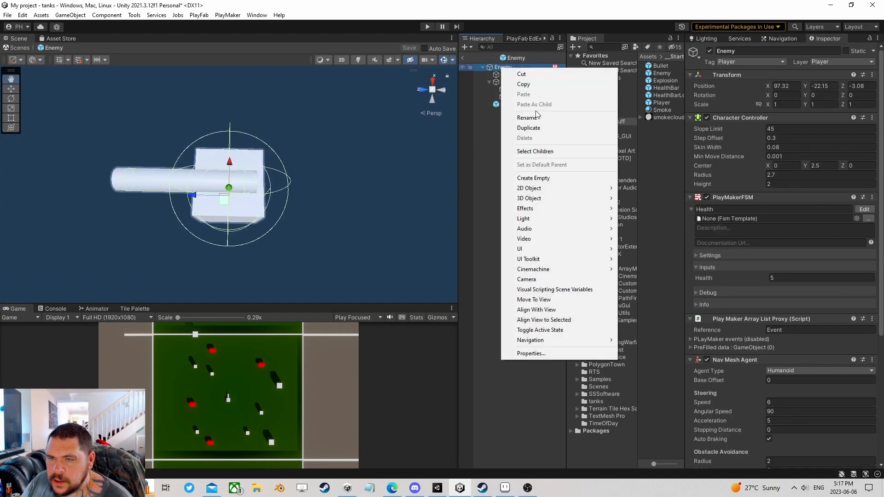
click(534, 178)
- Name the child AIWatcher and give it a PlayMakerFSM, opened for editing
text(AIWatc)
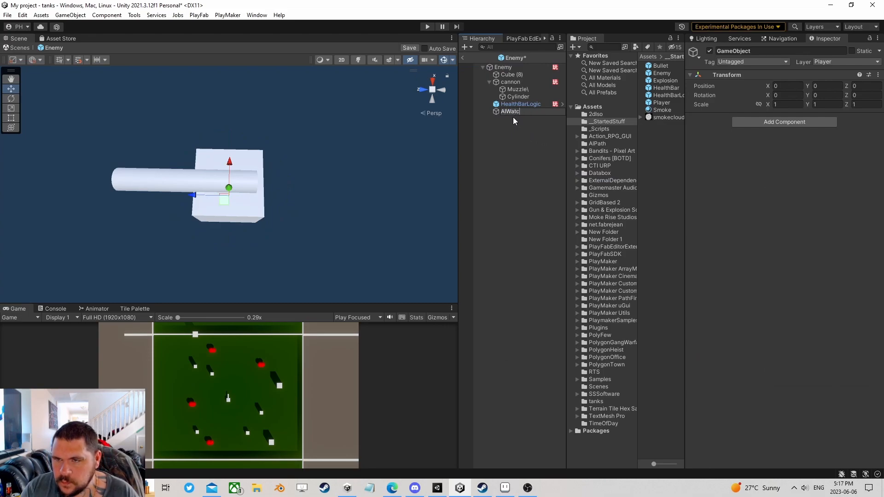
text(her)
key(Return)
click(789, 122)
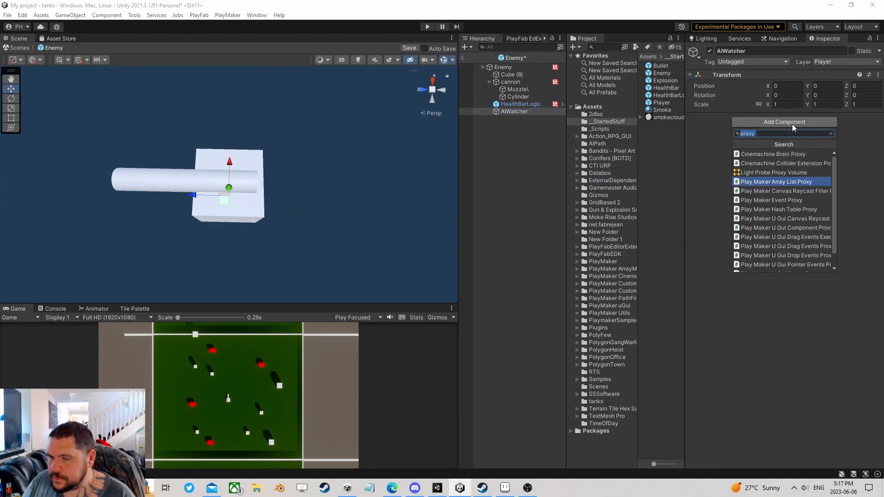
text(fs)
click(775, 163)
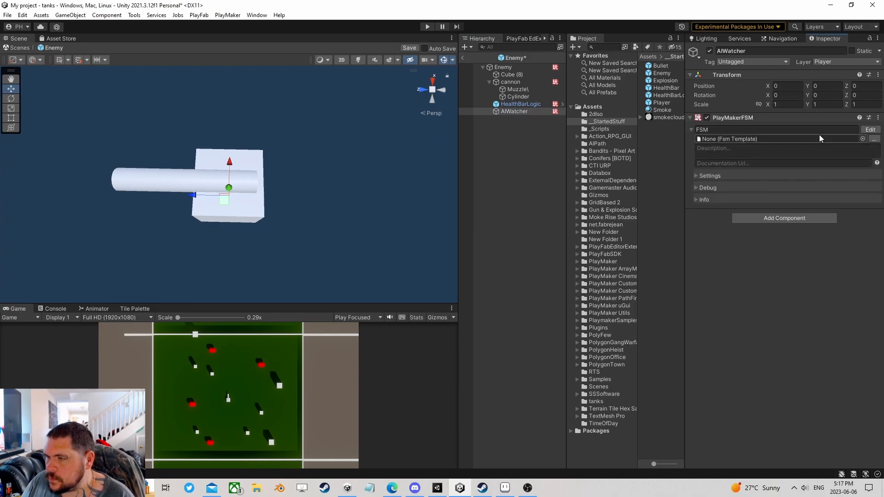
click(870, 136)
- Add Next Frame Event sending FINISHED to State 1, linking FINISHED to a new State 2
click(525, 287)
text(g)
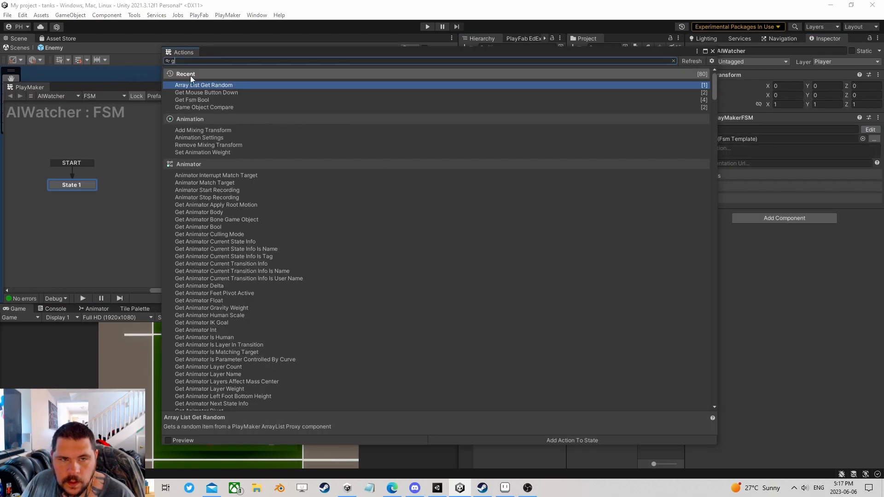
key(BackSpace)
text(next)
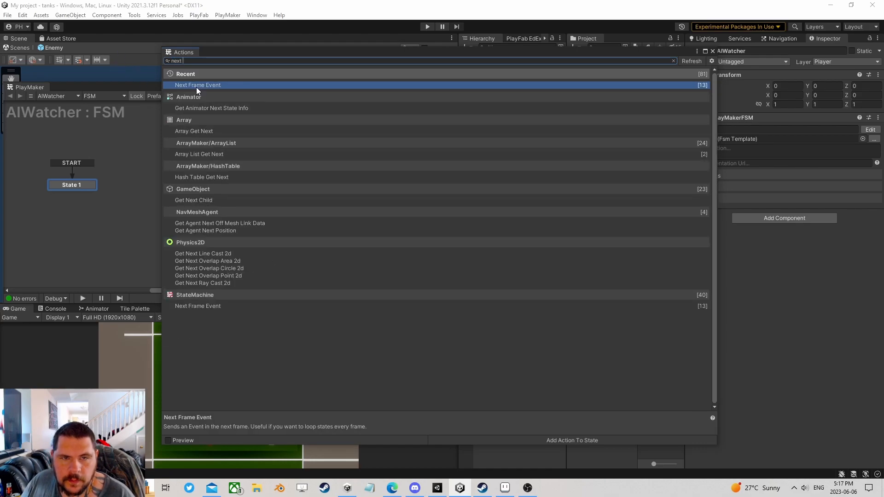
double_click(196, 85)
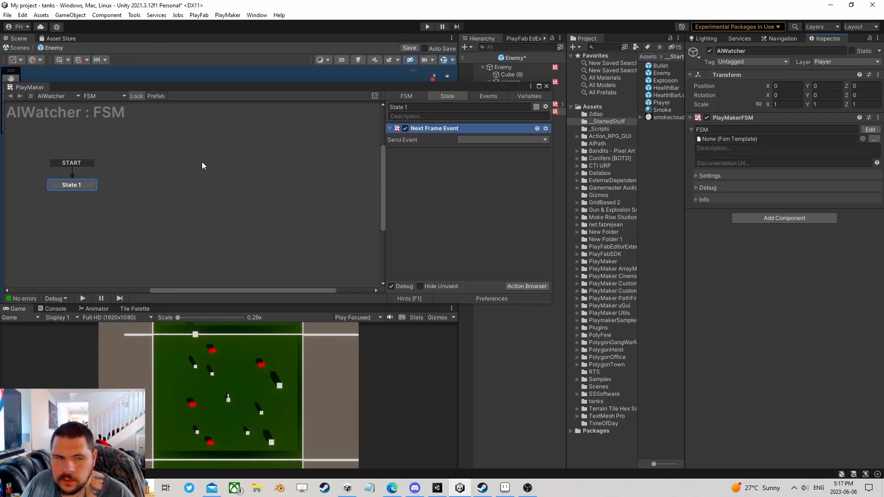
click(501, 139)
click(491, 160)
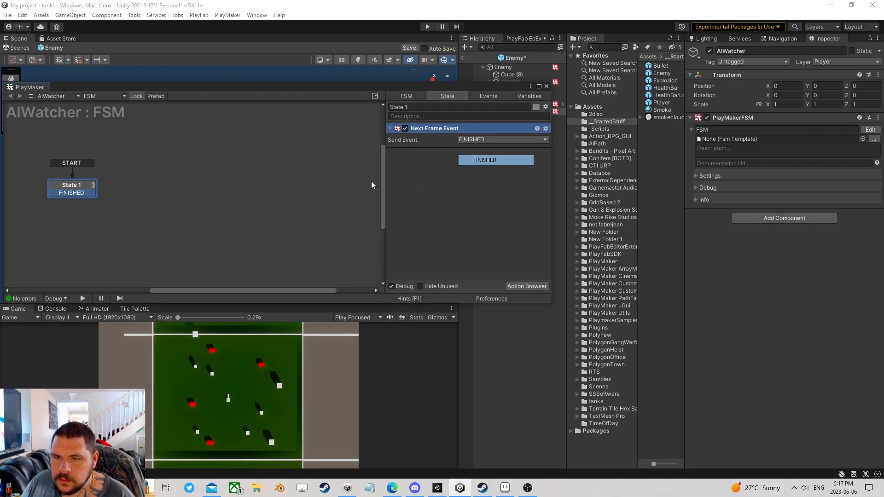
drag(60, 194, 131, 202)
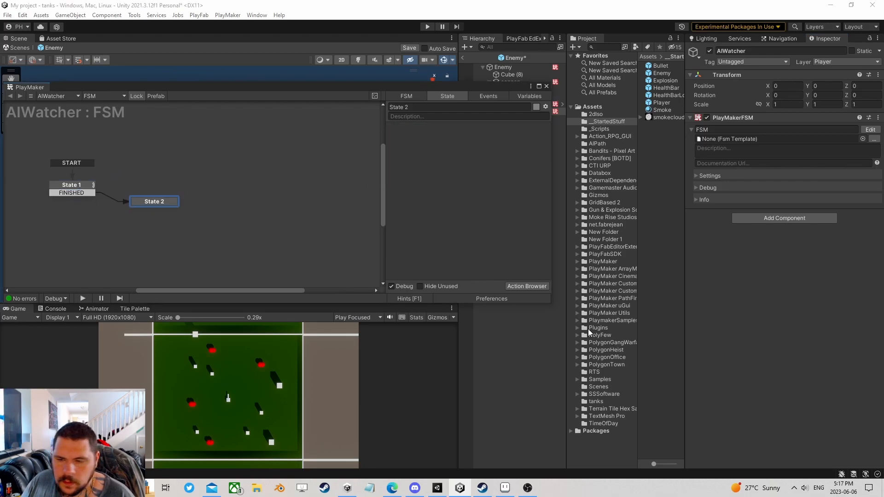
- Add Get Root and Get Owner actions to State 2
click(523, 288)
text(get roo)
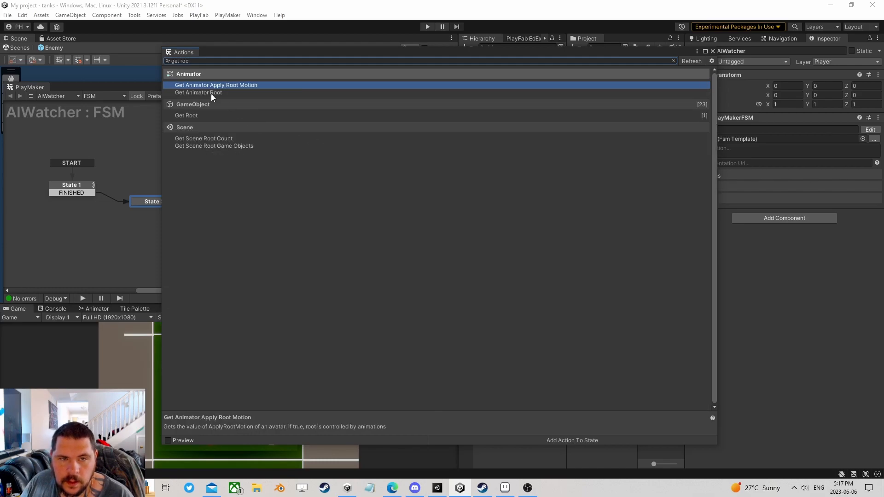
double_click(186, 115)
key(BackSpace)
key(BackSpace)
key(BackSpace)
key(BackSpace)
key(BackSpace)
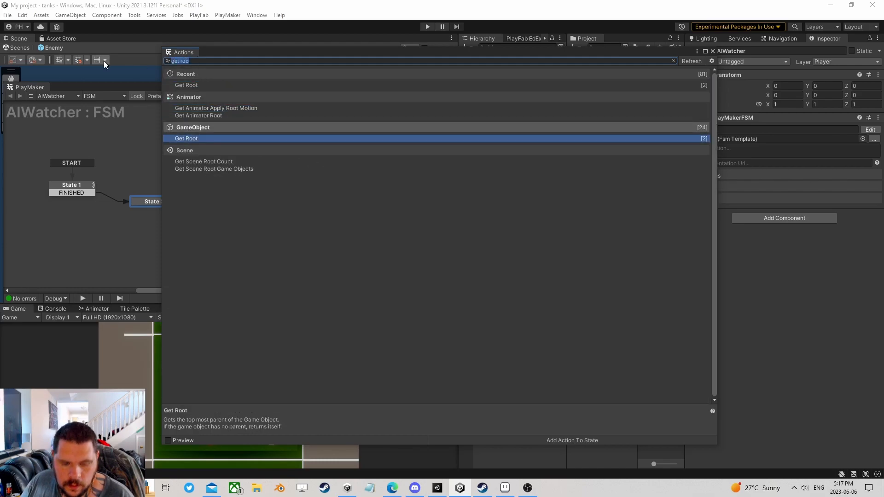
text(t own)
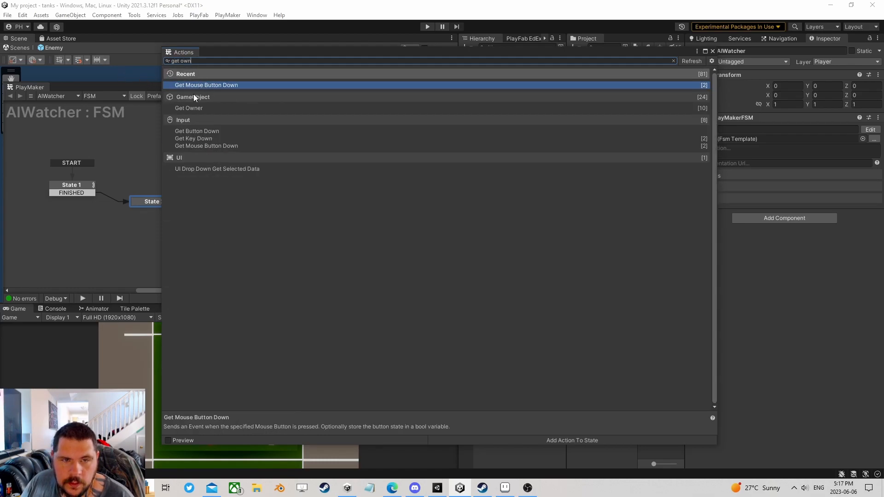
double_click(187, 109)
click(713, 51)
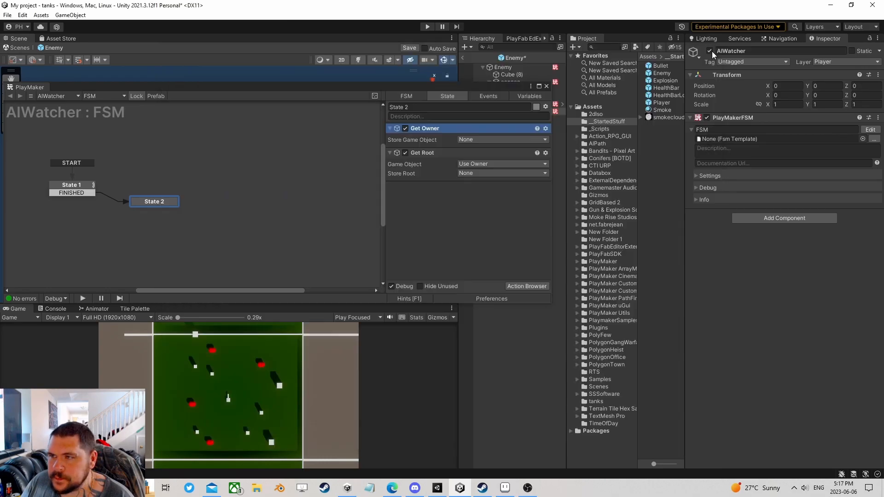
- Store the owner in a new Self variable and the root in a new Root variable
click(488, 139)
click(487, 173)
text(Self)
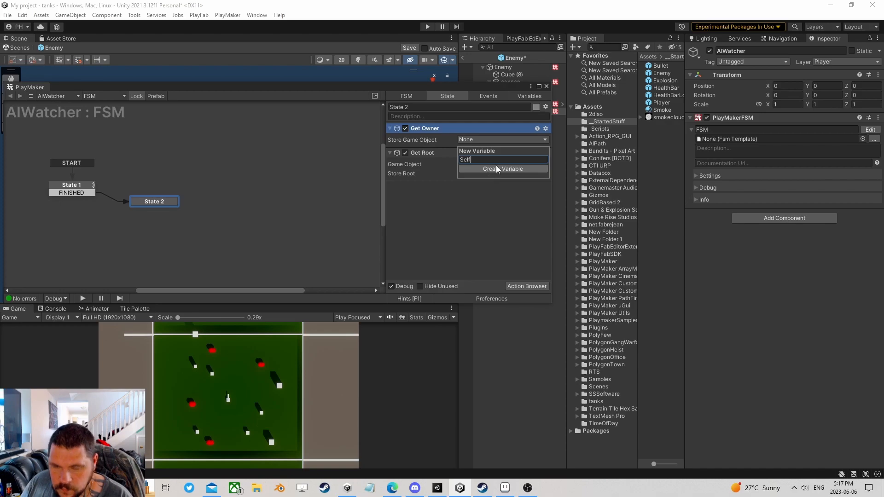
click(493, 168)
click(476, 183)
click(487, 226)
text(Root)
click(485, 211)
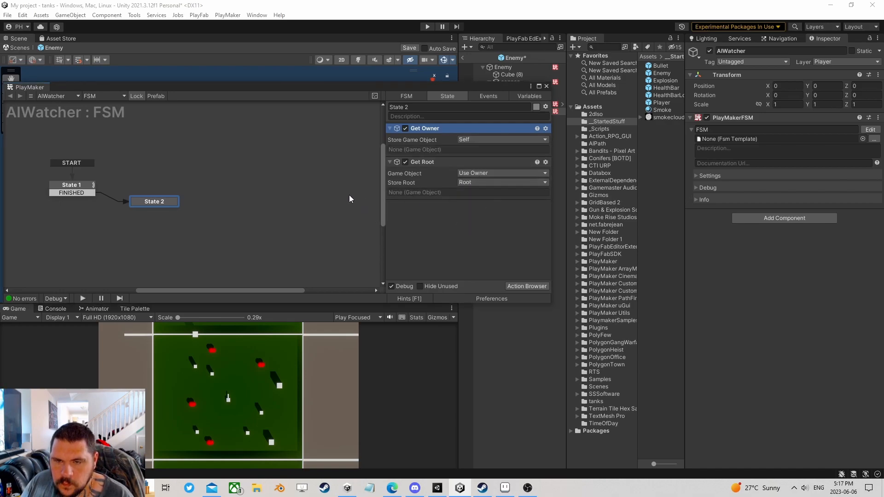
drag(165, 203, 156, 189)
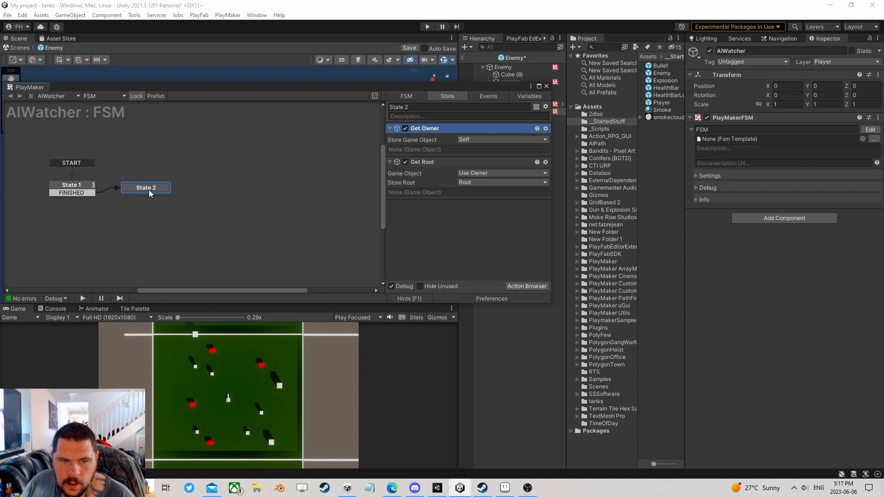
- Add an Array List Add action to State 2, placed below Get Root
click(518, 285)
text(array list a)
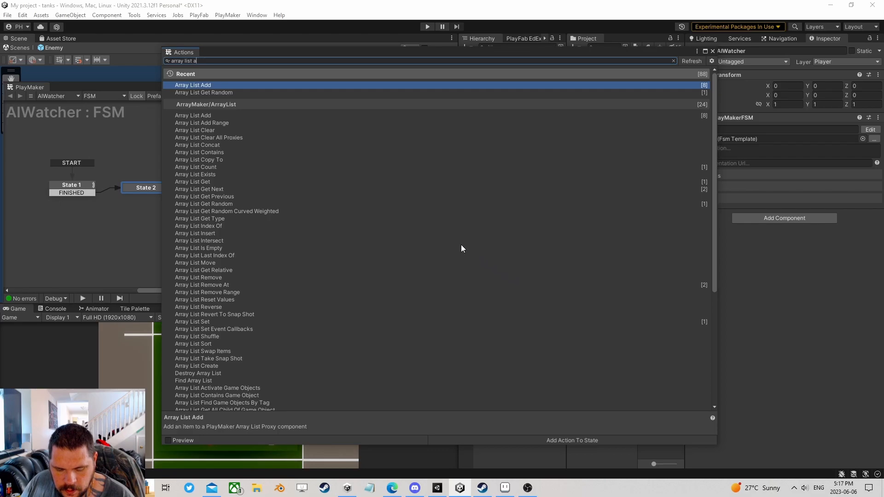
text(dd)
double_click(204, 87)
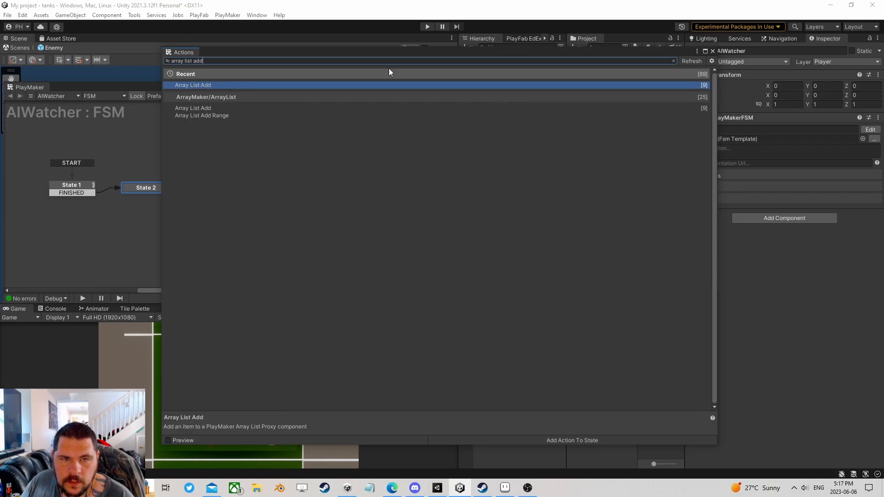
click(712, 51)
right_click(418, 129)
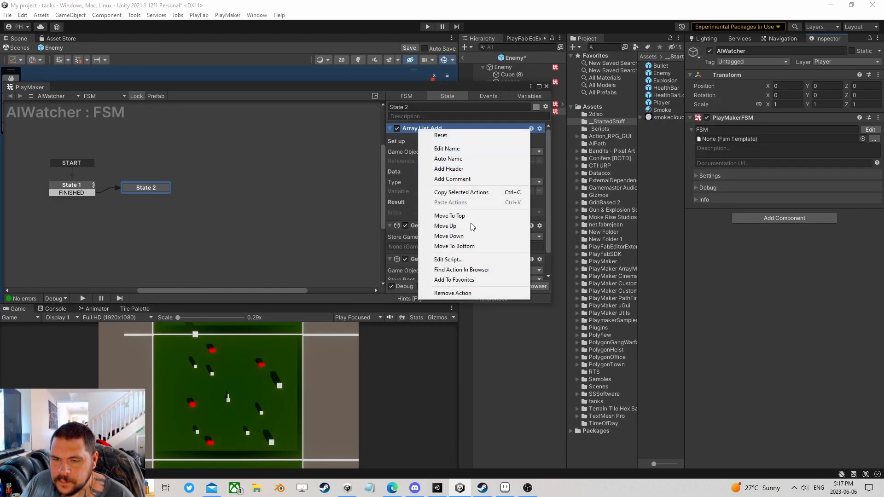
click(464, 255)
- Set the Array List Add target game object to the Root variable
click(491, 213)
click(487, 230)
click(539, 221)
click(509, 221)
click(480, 242)
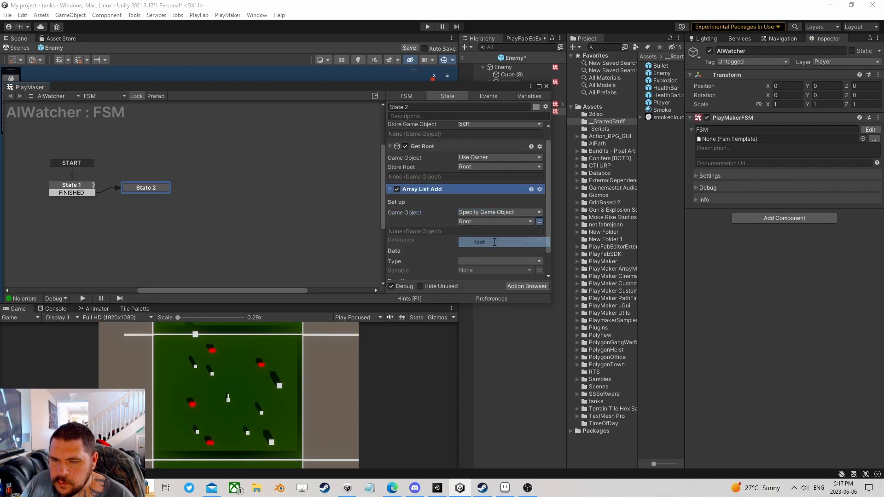
- Set list reference Event and add the Self variable as a Game Object
click(518, 240)
text(Event)
click(501, 261)
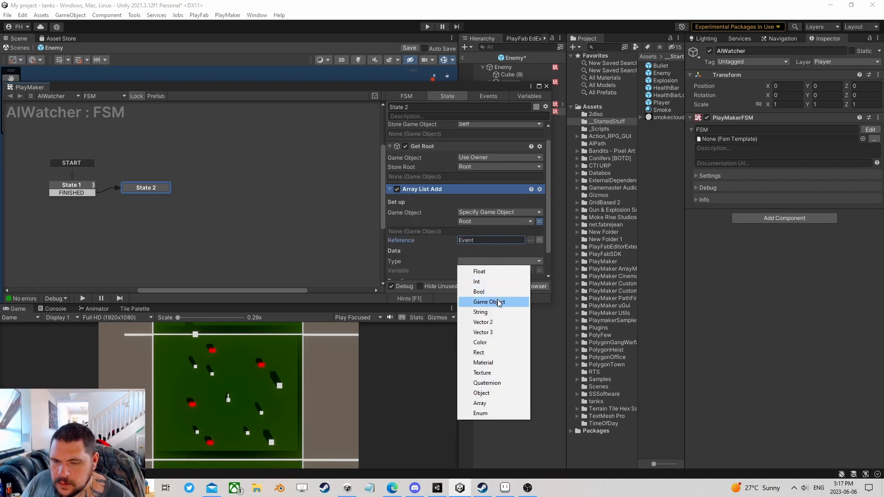
click(491, 302)
click(507, 271)
click(477, 300)
scroll(437, 257, down, 2)
drag(151, 187, 150, 193)
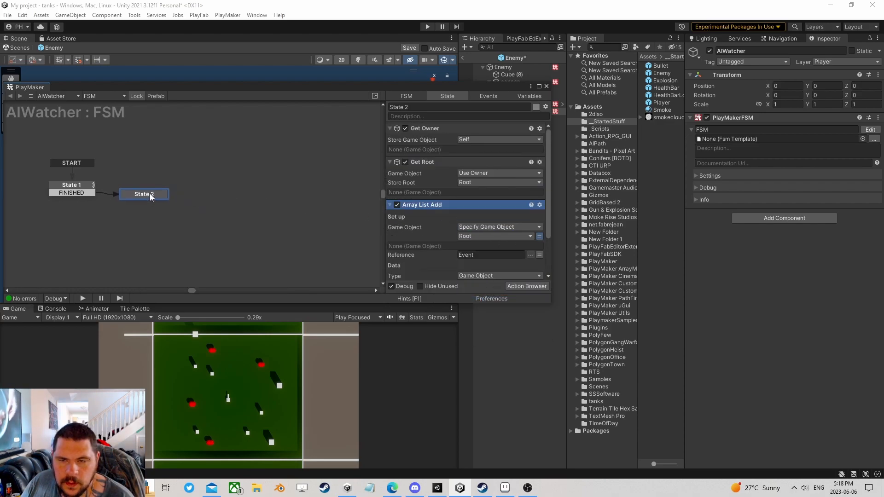
- Add a new State 3 to the graph
right_click(235, 187)
click(259, 191)
right_click(266, 190)
- Give State 3 a Damage global transition and move it left on the graph
mouse_move(317, 206)
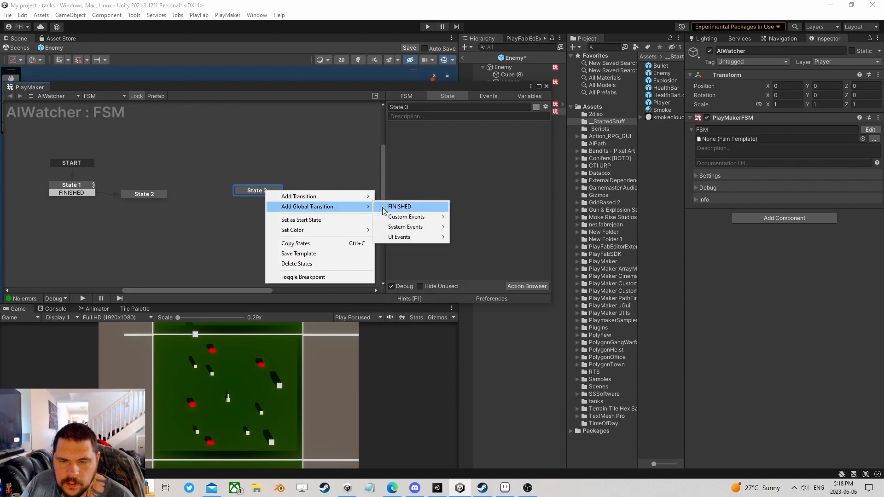
mouse_move(408, 217)
click(490, 198)
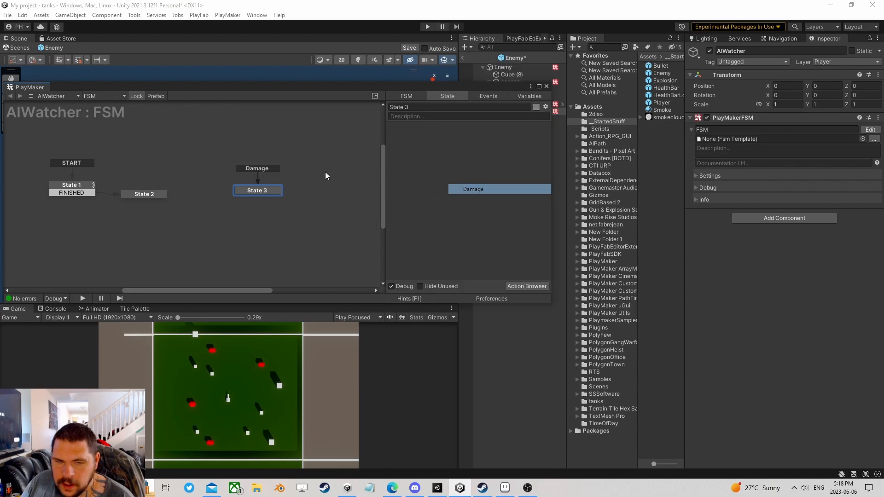
drag(260, 191, 223, 191)
- Add a Get Fsm Int action to State 3
click(523, 285)
text(get fsm i)
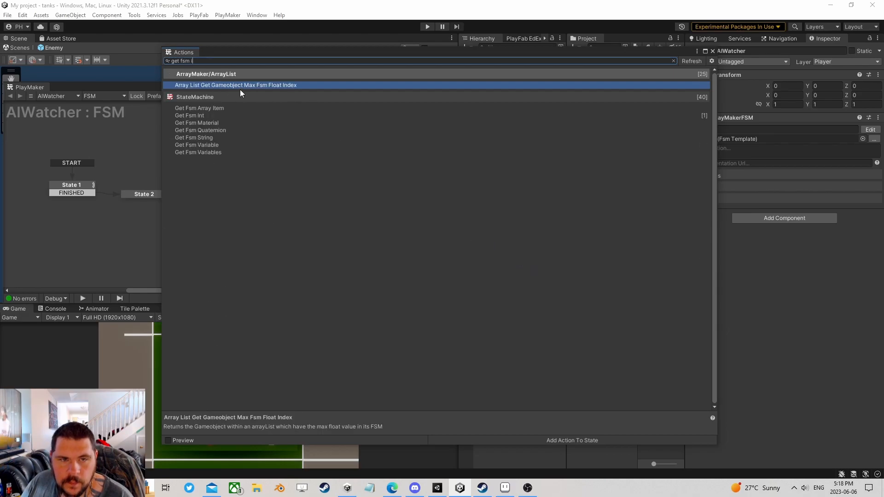
double_click(203, 114)
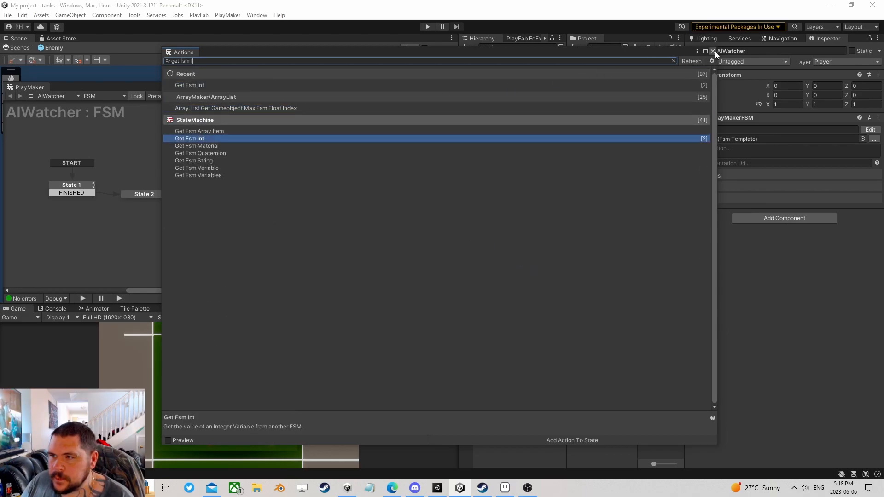
click(713, 51)
- Make Get Fsm Int read Root's Health FSM variable Health into a new Health int
click(487, 139)
click(488, 157)
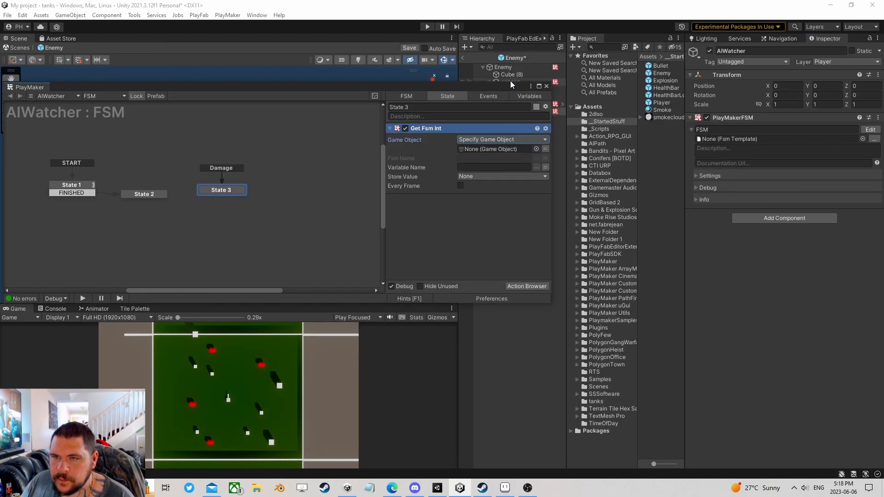
drag(503, 67, 479, 149)
click(536, 158)
click(554, 164)
click(536, 168)
click(558, 183)
click(496, 177)
text(Health)
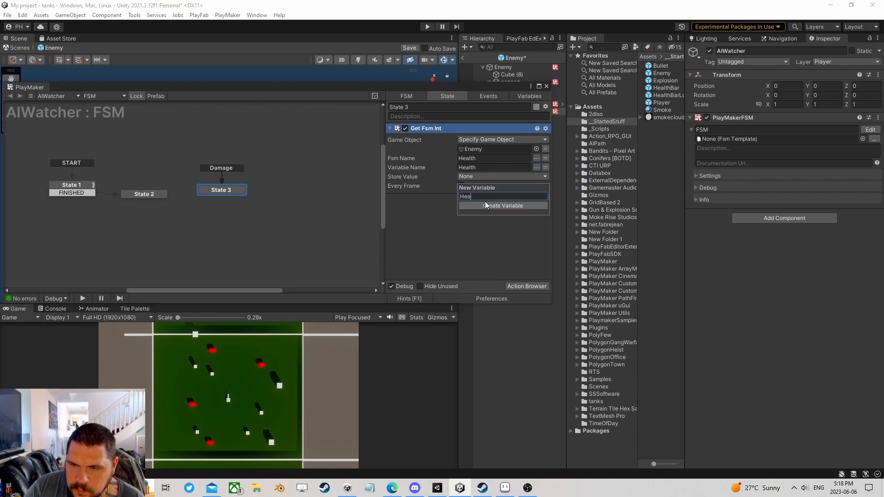
key(Return)
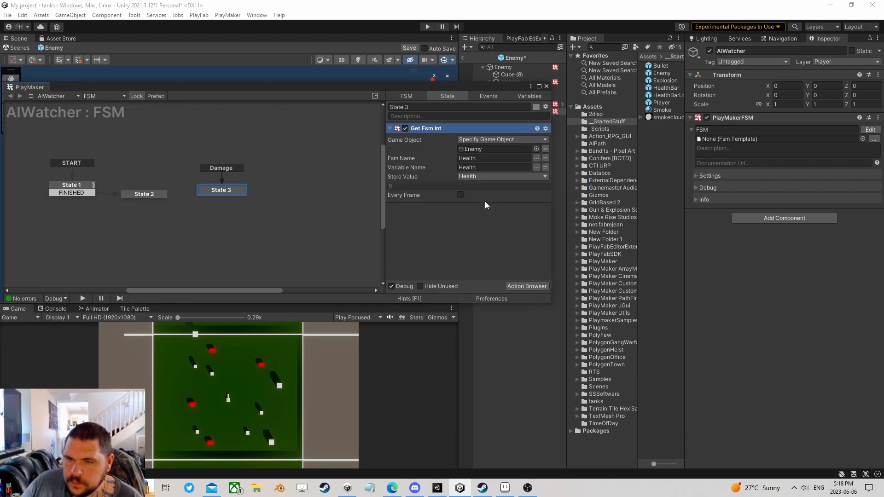
click(546, 149)
click(513, 149)
click(489, 169)
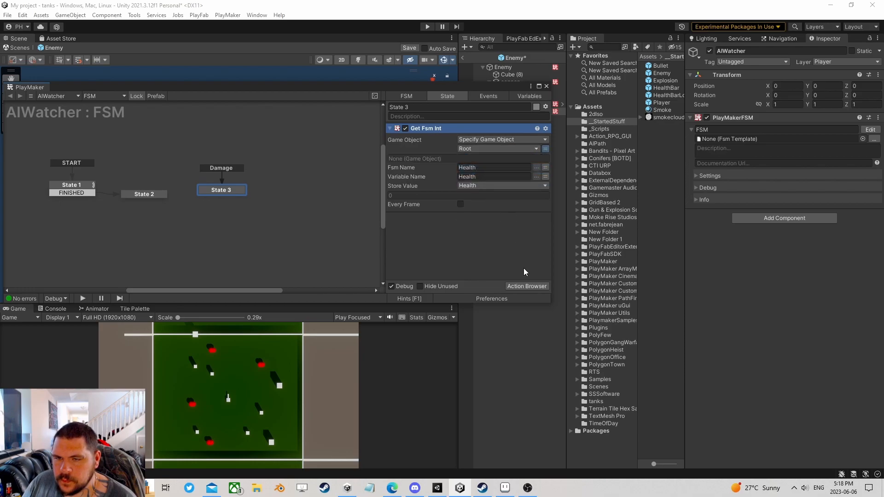
- Add an Int Compare action to State 3
click(521, 286)
text(int com)
key(Return)
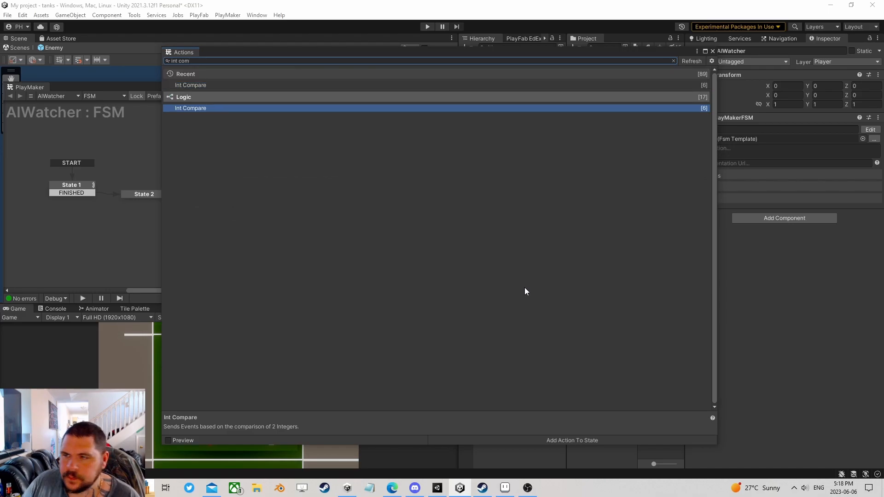
- Move Int Compare below Get Fsm Int and set its Integer 1 to the Health variable
click(712, 50)
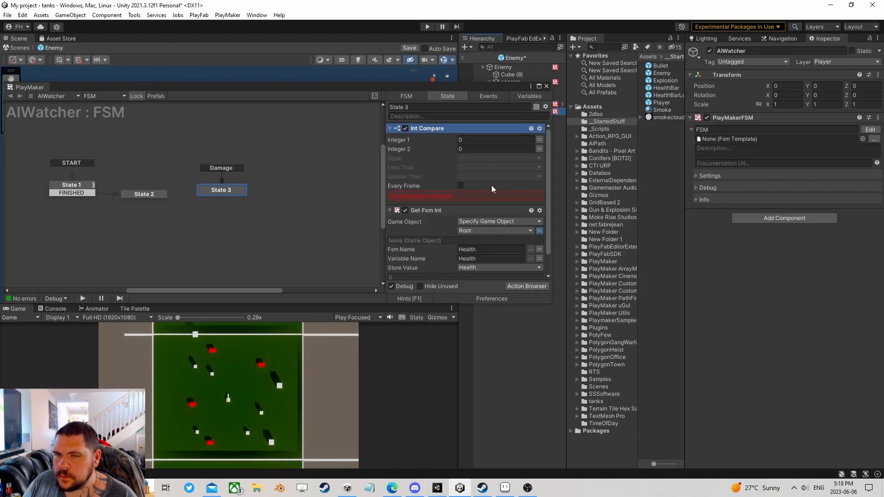
right_click(423, 126)
click(468, 263)
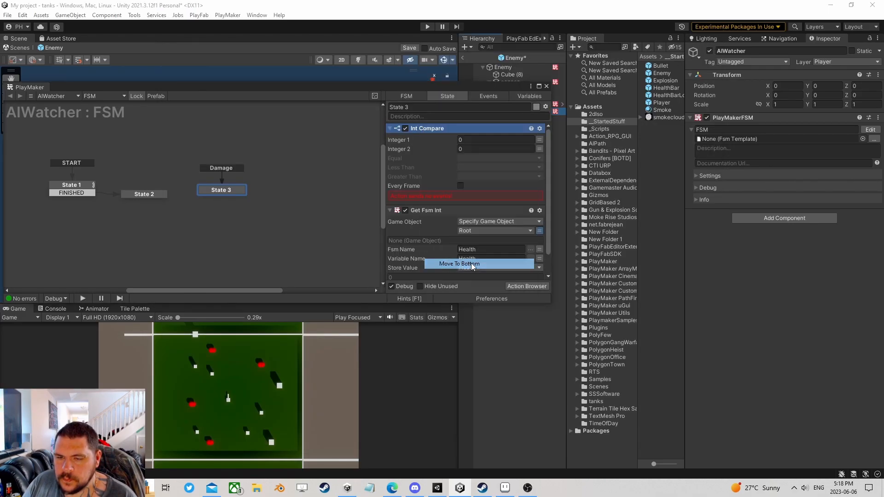
click(540, 216)
click(513, 216)
click(491, 237)
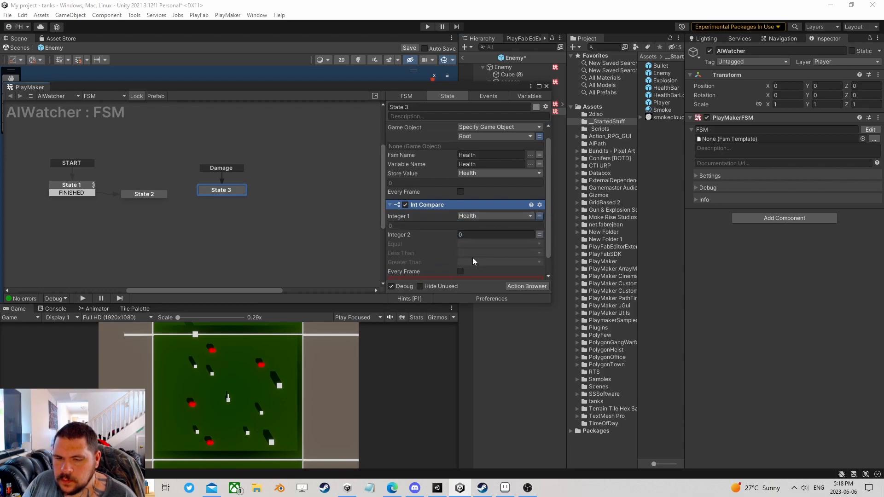
- Send a new Remove event when Health is equal to or less than 0
click(465, 244)
click(484, 319)
text(Remove)
click(473, 271)
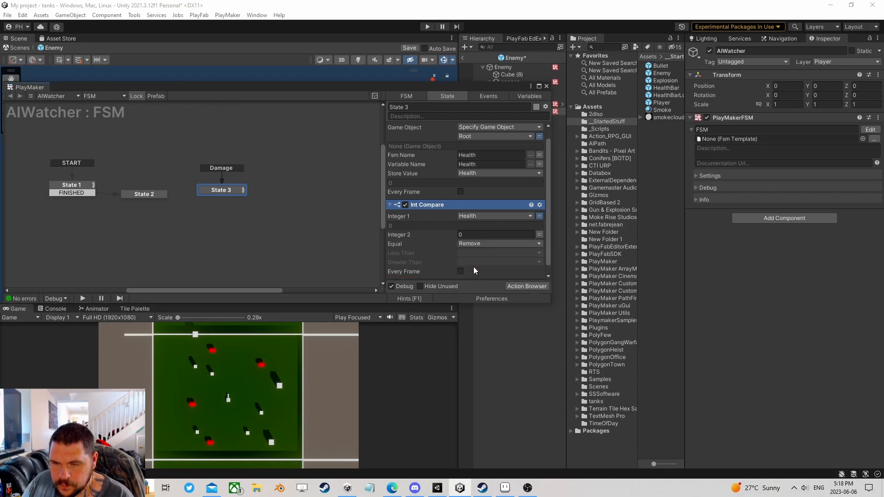
click(471, 254)
click(490, 294)
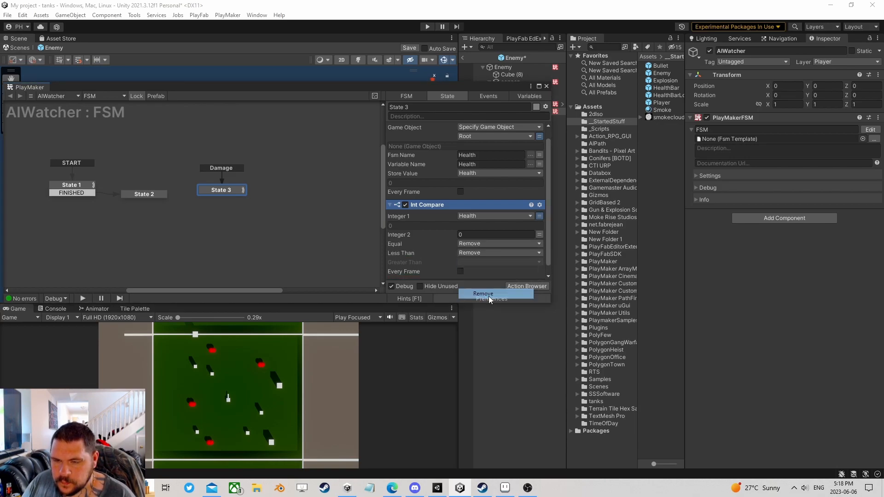
- Add a new State 4 to the graph beside State 3
right_click(234, 186)
click(258, 190)
click(219, 189)
- Give State 3 a Remove transition leading to a new State 4, replacing the spare one
right_click(222, 190)
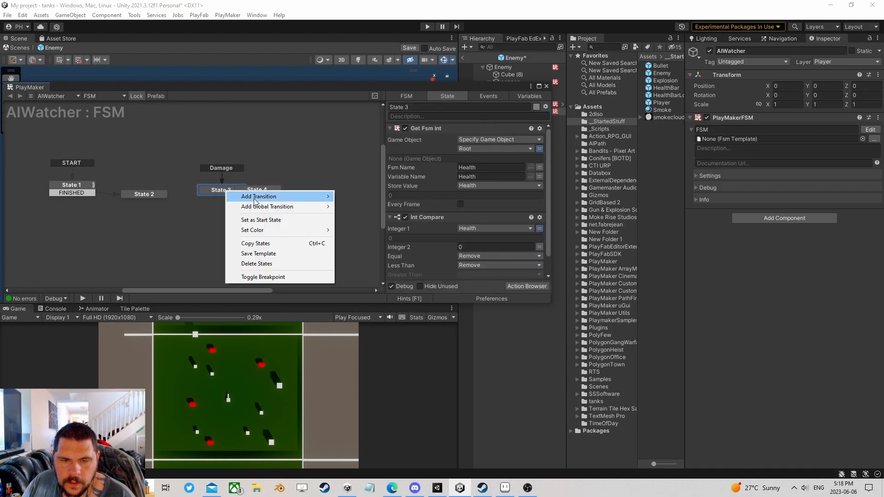
mouse_move(258, 196)
click(351, 217)
click(267, 189)
key(Delete)
ctrl+drag(234, 197, 217, 209)
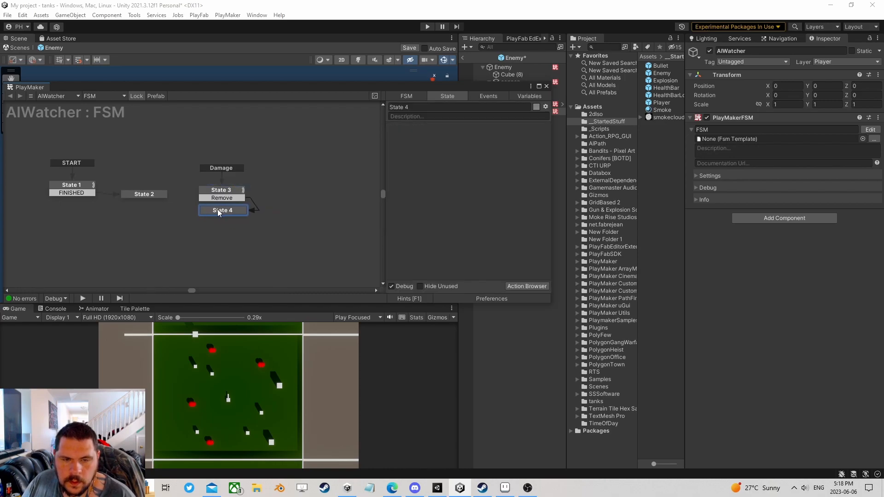
- Add an Array List Remove action to State 4
click(511, 284)
text(array list remo)
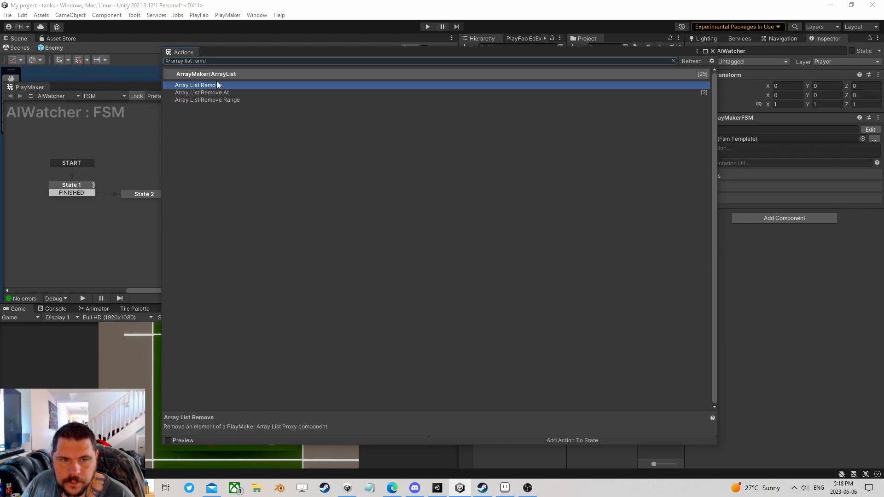
double_click(217, 85)
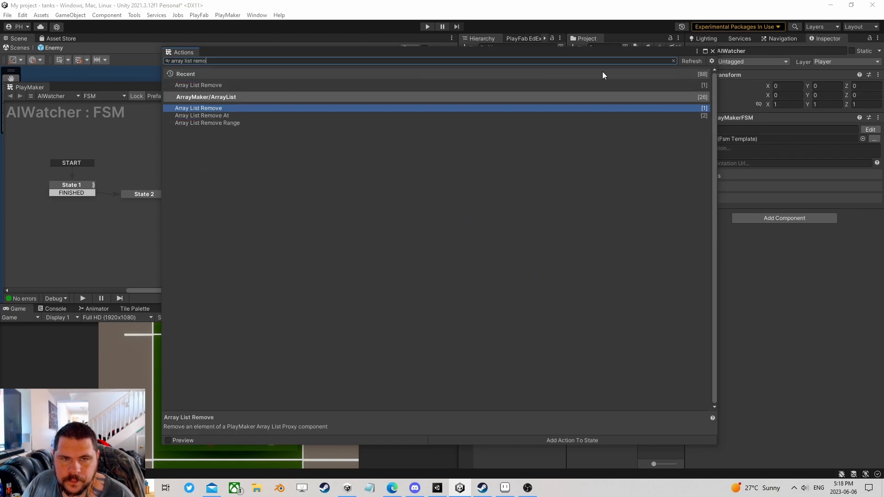
click(713, 51)
- Set Array List Remove's owner to a specified game object, leaving the variable unchosen
click(497, 152)
click(495, 171)
click(500, 160)
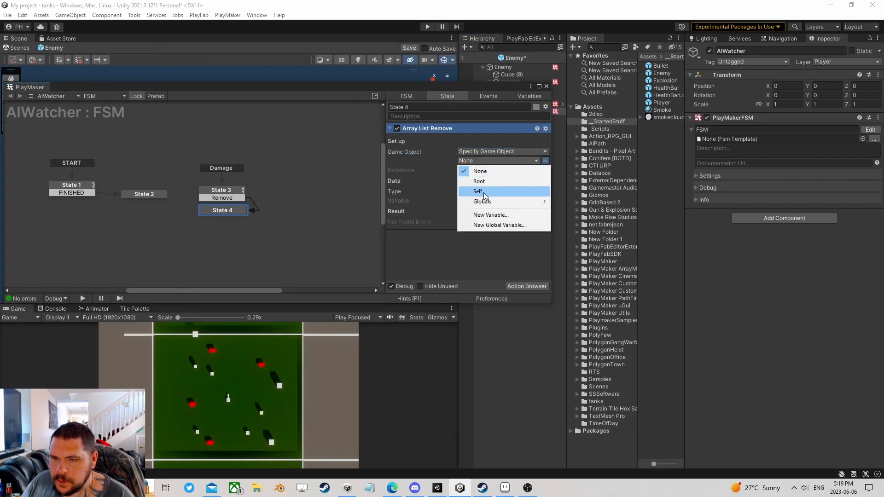
mouse_move(487, 201)
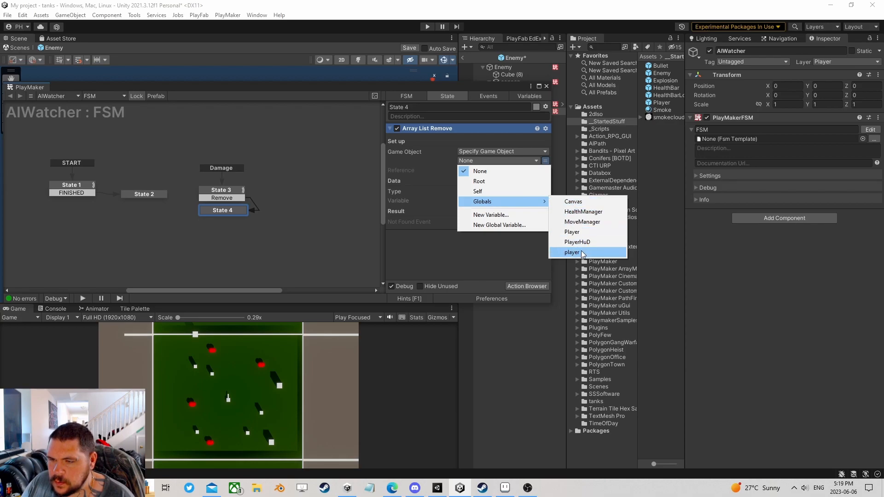
click(420, 219)
- Return to the tanks scene and open the Manager's first FSM in the editor
drag(510, 87, 466, 52)
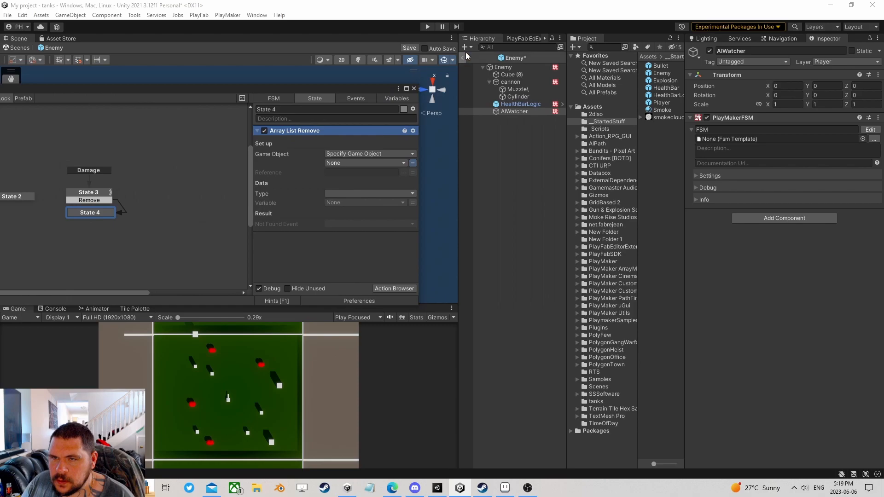
click(463, 57)
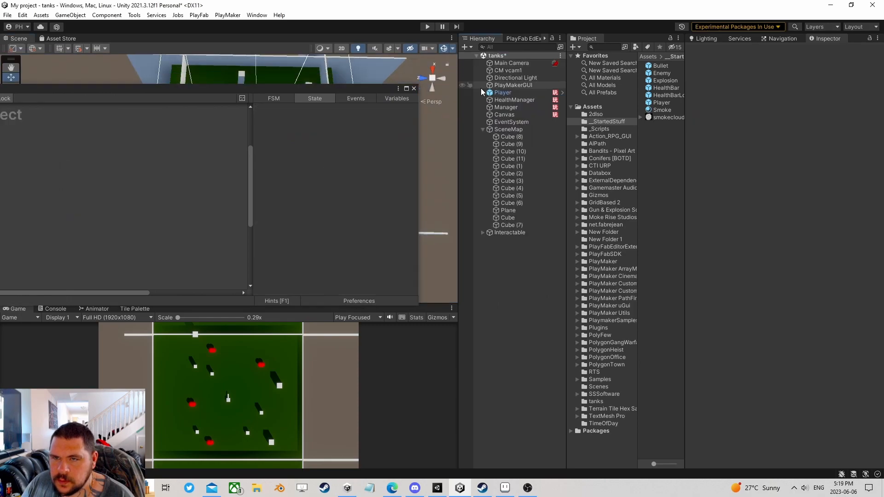
click(515, 108)
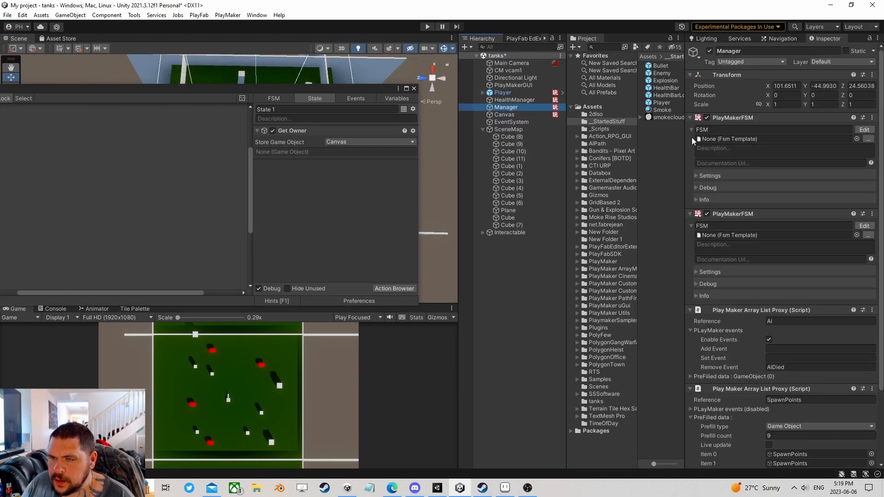
click(864, 225)
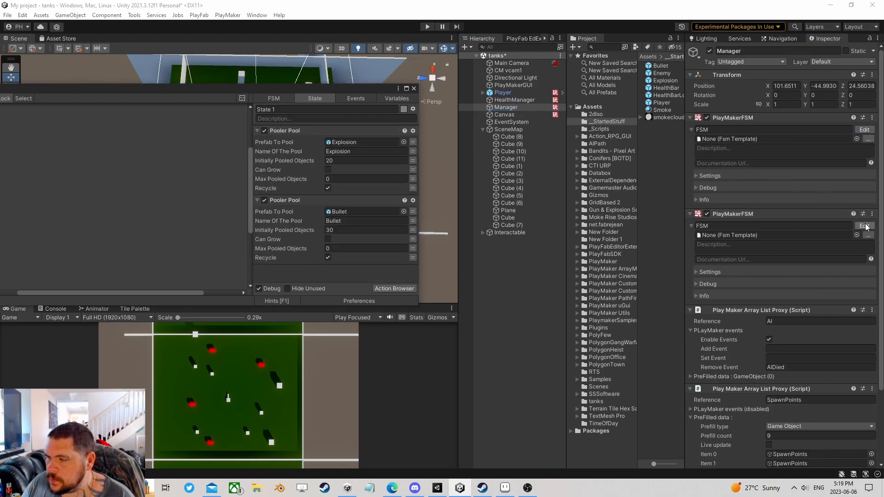
drag(267, 88, 517, 91)
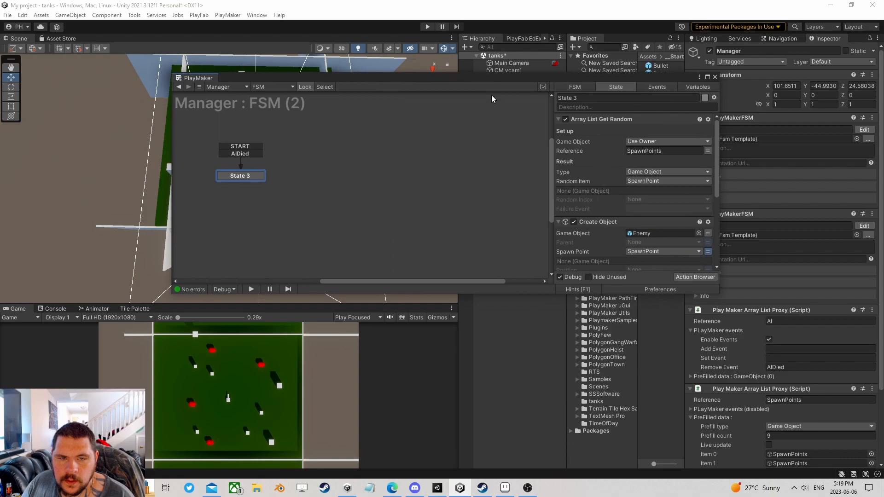
click(850, 136)
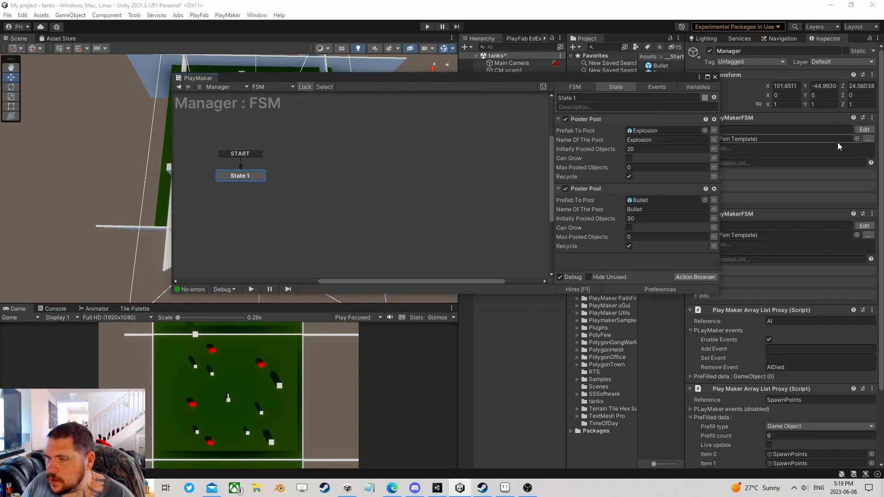
- Add Get Owner to State 1 storing into new global variable 'Manager', then reopen the Enemy prefab
click(689, 276)
text(get ow)
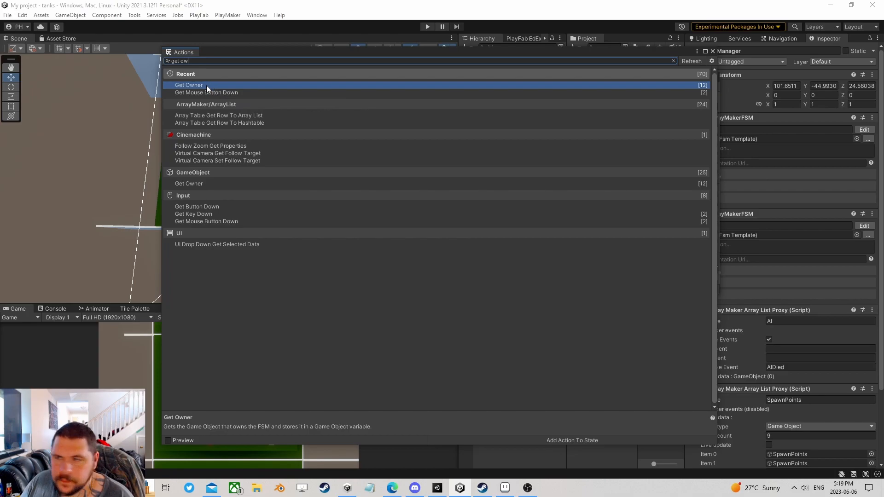
click(713, 50)
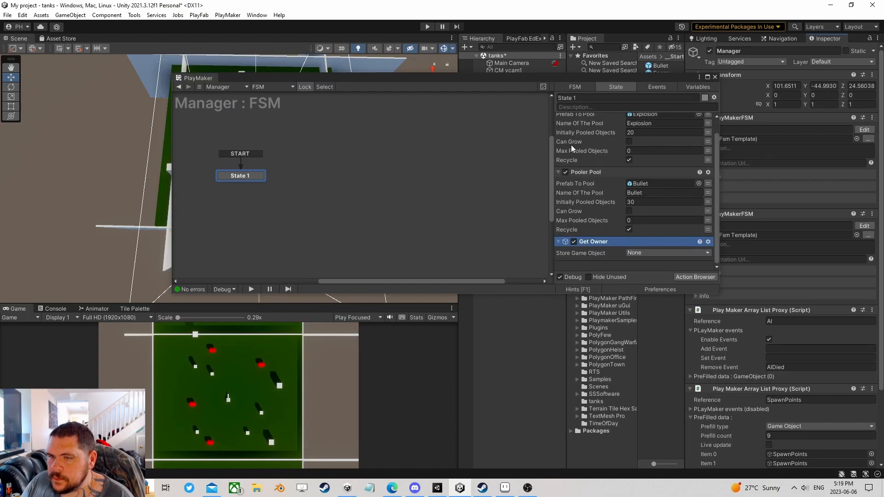
click(635, 253)
click(653, 296)
text(Manager)
key(Return)
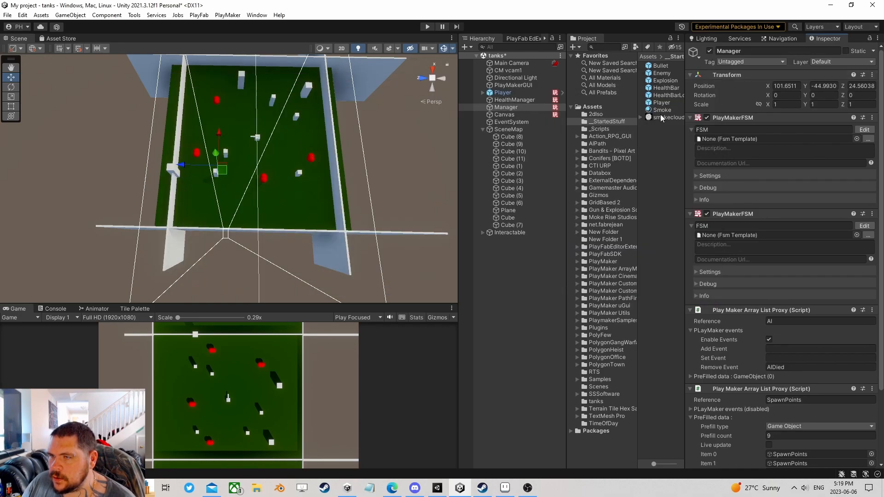
double_click(662, 73)
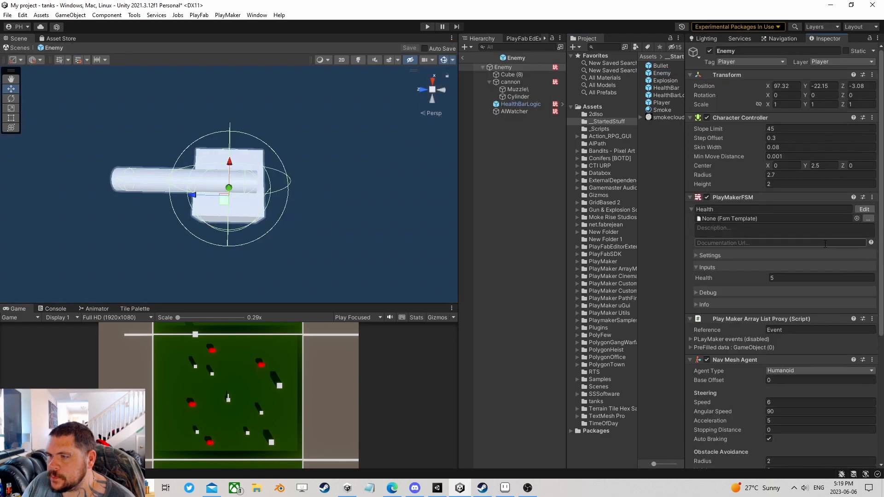
- Open AIWatcher's FSM and select State 4's Array List Remove action
click(516, 111)
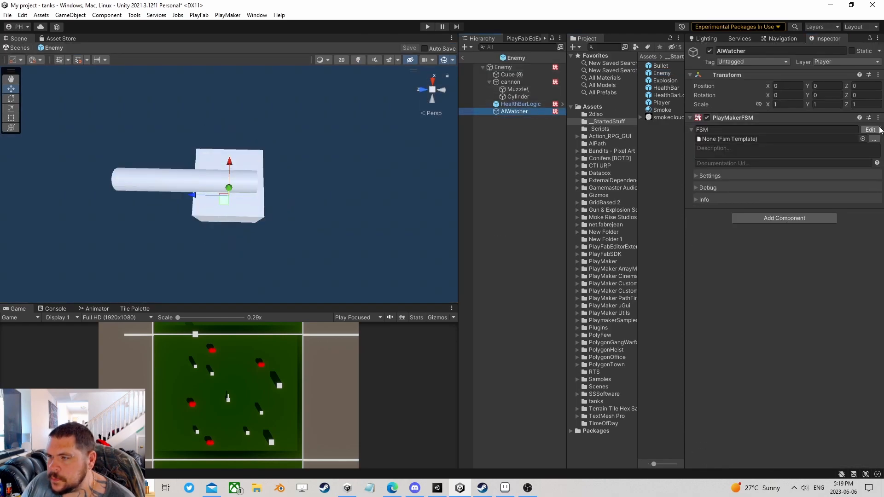
click(870, 130)
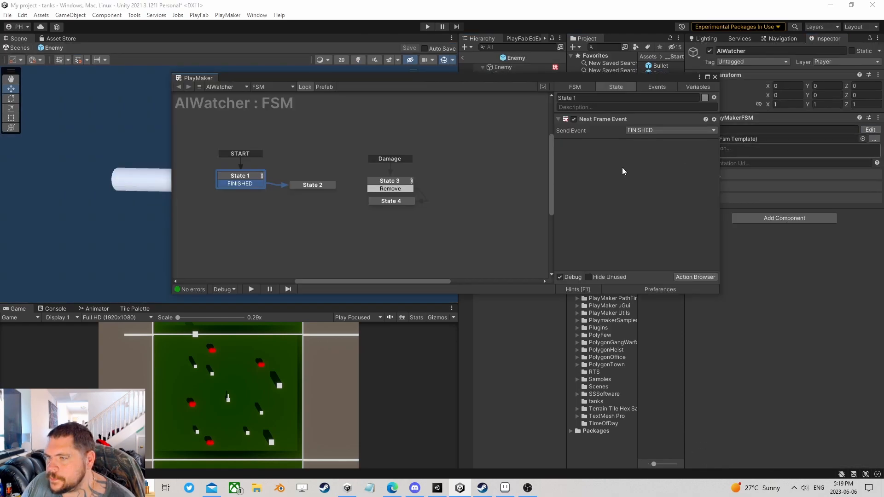
click(389, 181)
click(397, 202)
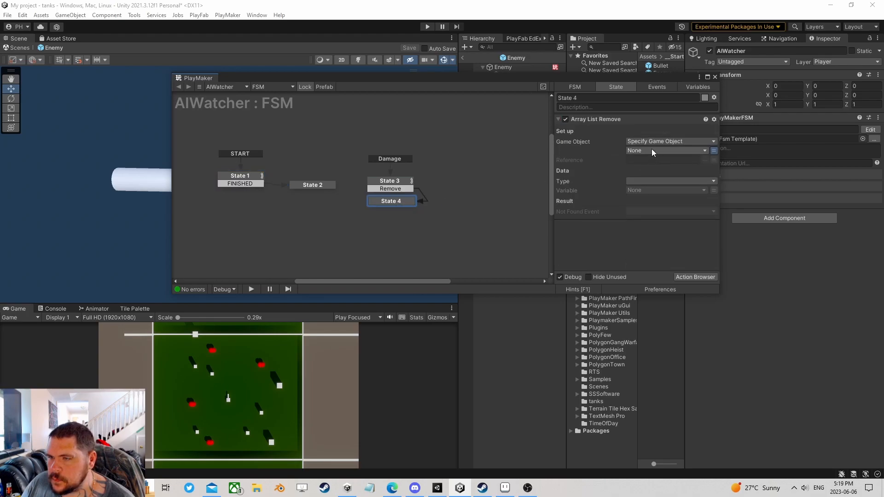
- Target the global Manager object, with reference AI and type Game Object
click(652, 151)
mouse_move(660, 190)
click(753, 215)
drag(660, 78, 453, 111)
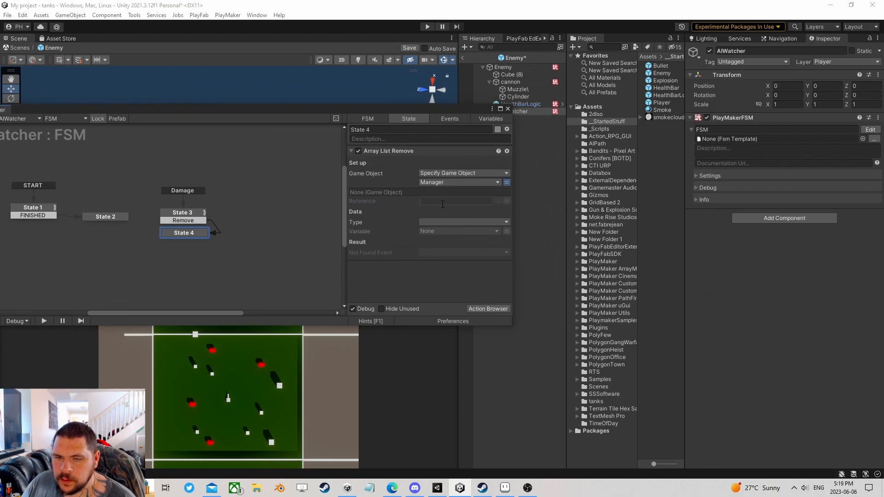
click(447, 203)
text(AI)
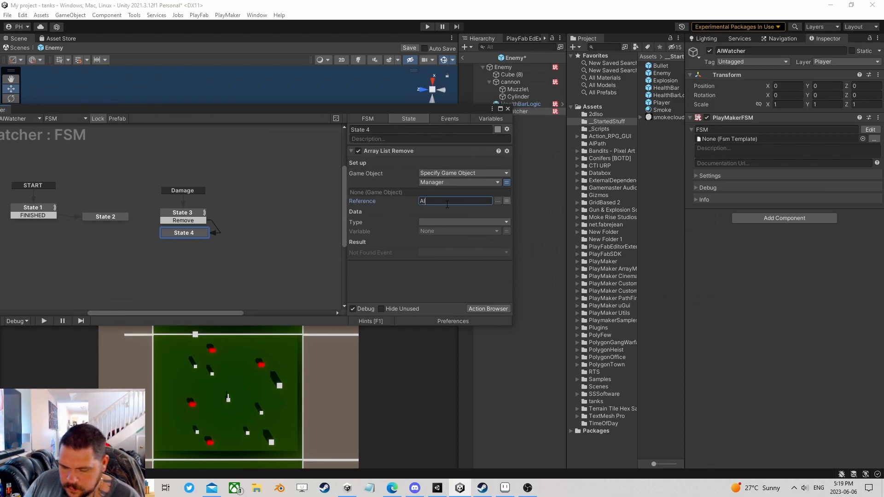
click(444, 222)
click(453, 263)
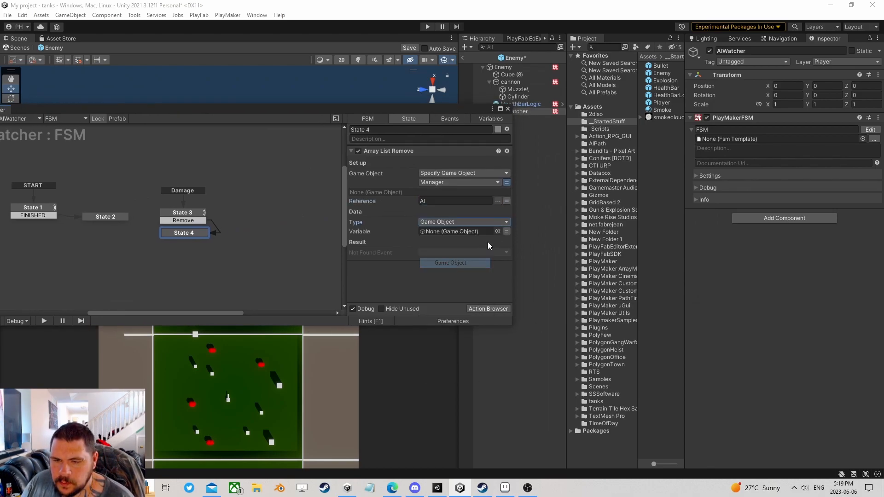
- Set the removed item to the Root variable, review the states, and close the FSM editor
click(507, 231)
click(462, 232)
click(446, 262)
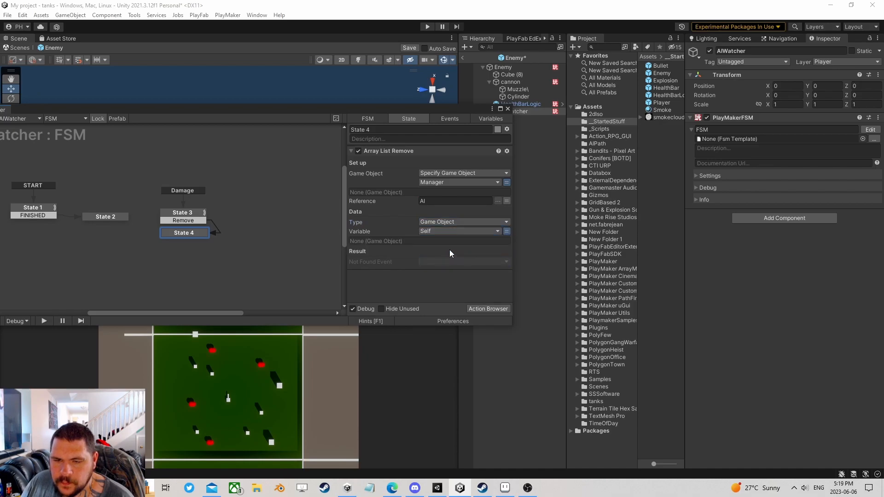
click(432, 231)
click(453, 250)
middle_drag(133, 230, 202, 219)
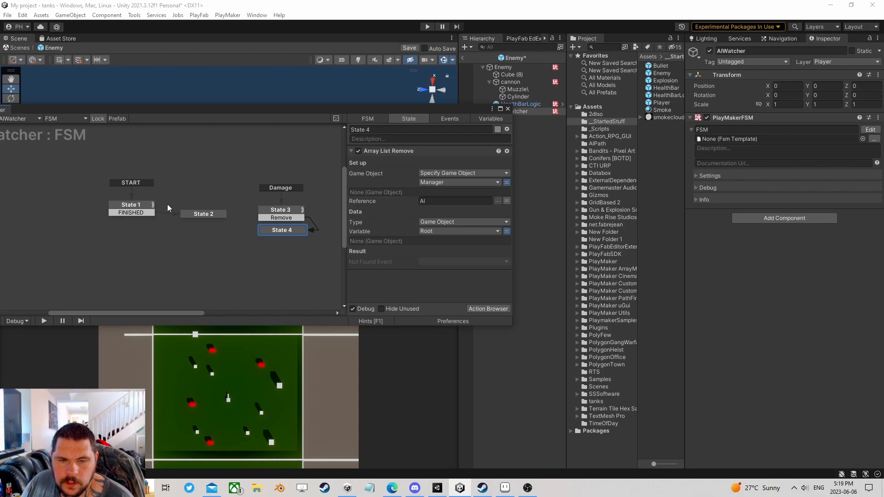
click(132, 208)
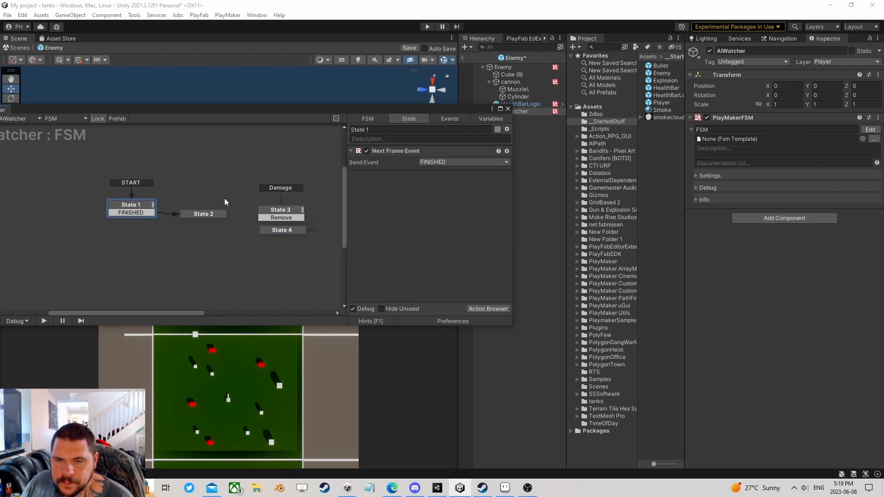
click(277, 214)
click(285, 230)
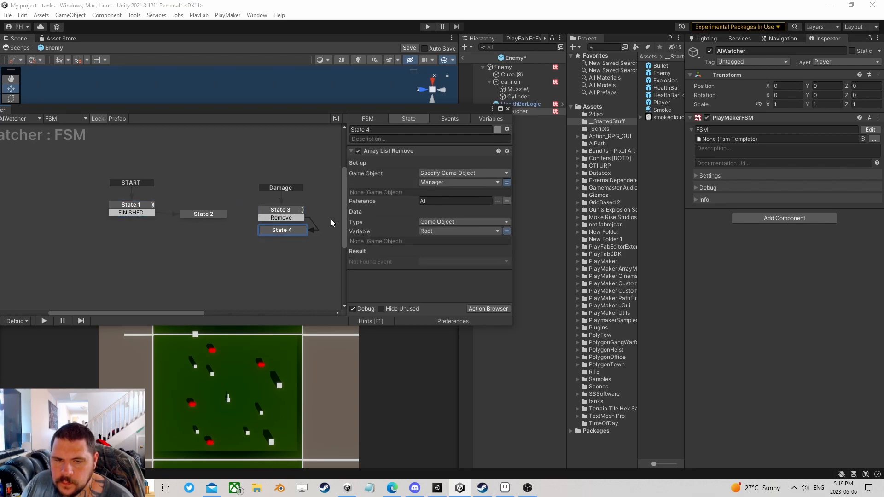
click(507, 109)
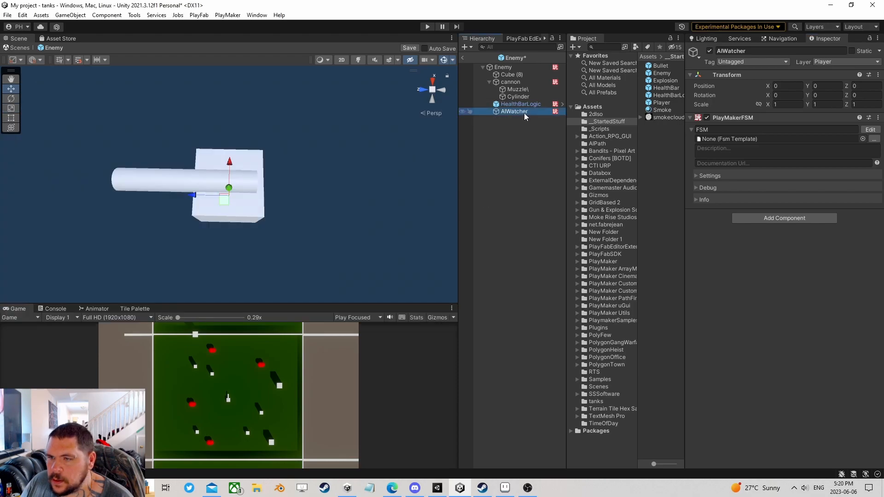
- Save AIWatcher as a prefab asset, return to the tanks scene, and start Play mode
drag(512, 113, 660, 137)
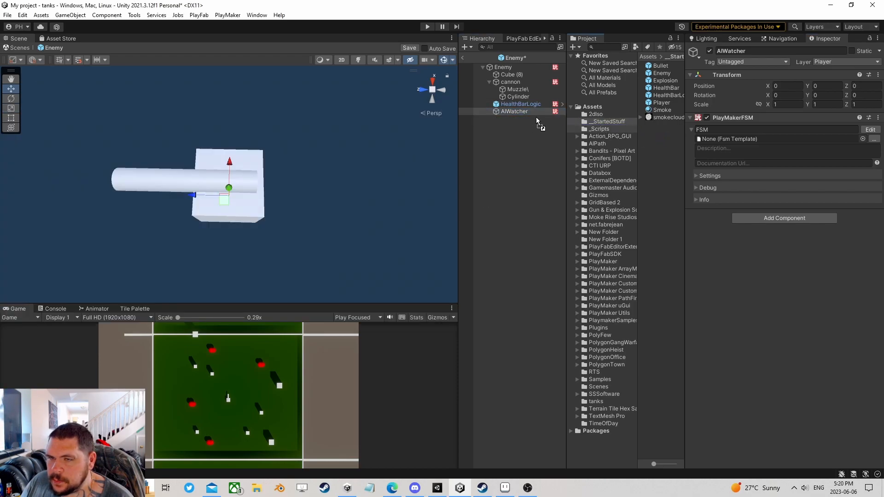
click(464, 57)
click(427, 26)
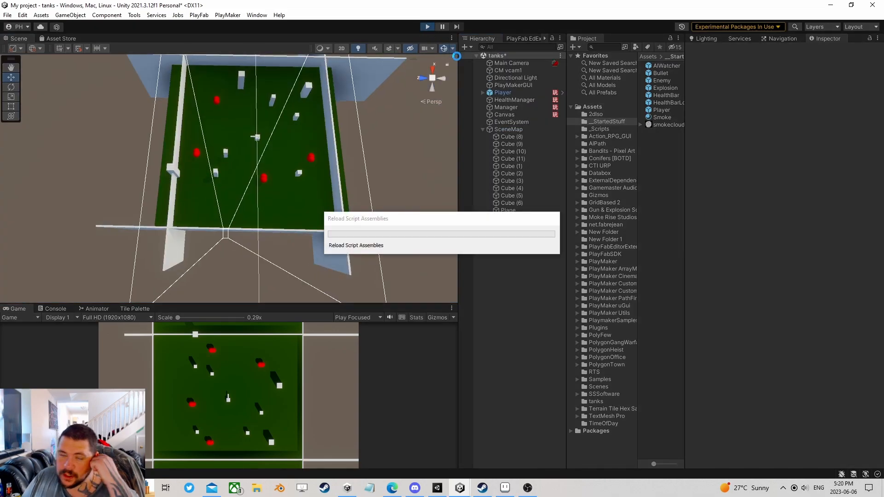
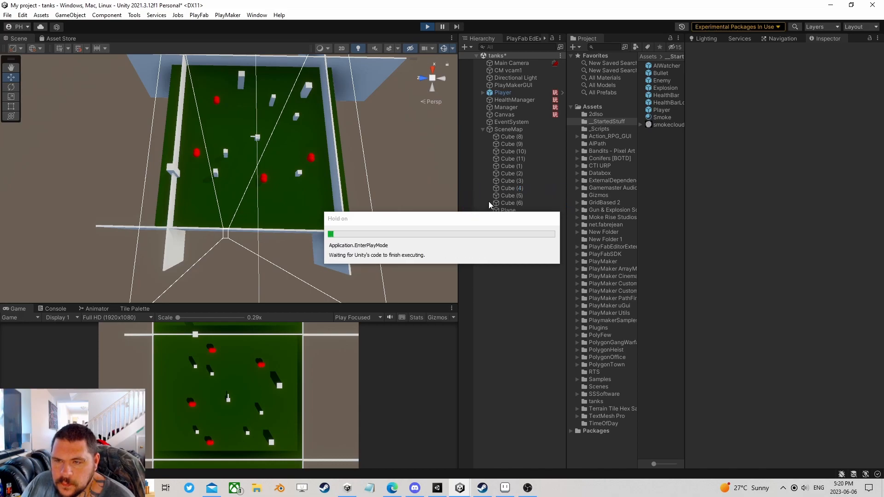
- Drive the player tank and shoot the enemy tank until it is destroyed
key(w)
key(d)
click(175, 392)
click(164, 391)
click(165, 387)
key(d)
key(s)
click(172, 375)
key(w)
key(d)
click(200, 362)
key(s)
click(220, 354)
click(220, 354)
key(d)
click(183, 382)
key(w)
click(241, 414)
click(247, 414)
key(w)
click(247, 434)
click(247, 434)
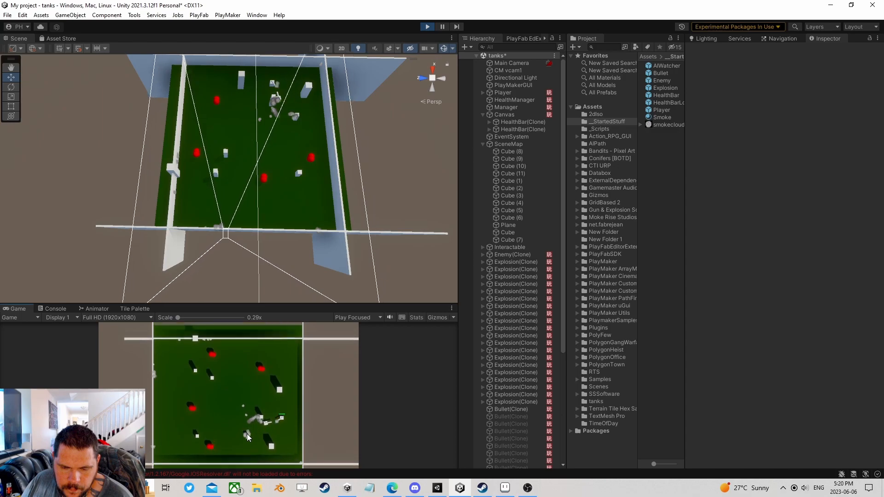
click(239, 425)
key(w)
key(s)
- Manoeuvre around the block and keep shooting the newly spawned enemy until it dies
click(253, 379)
key(s)
click(255, 378)
key(a)
click(255, 379)
key(a)
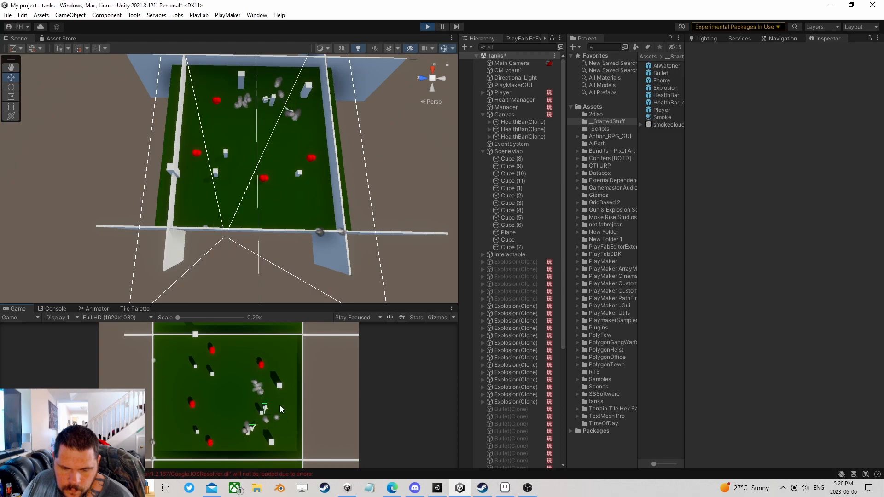
key(a)
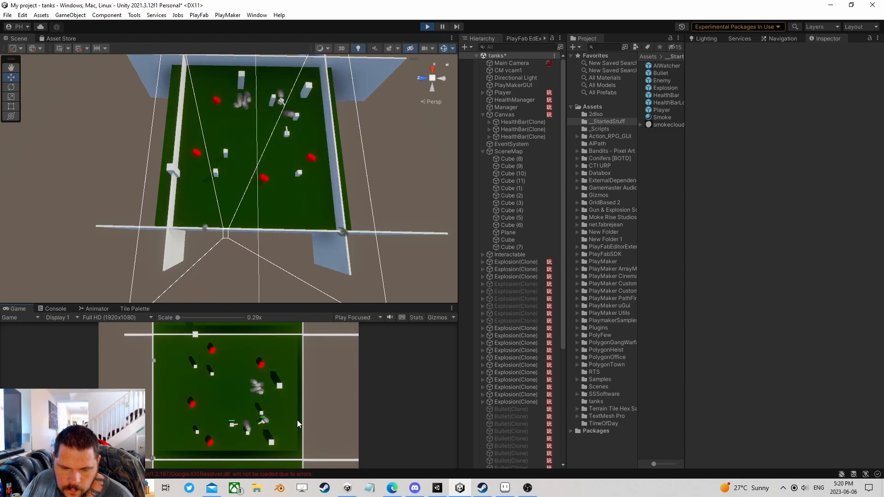
key(a)
click(289, 430)
key(w)
click(286, 430)
key(a)
click(278, 425)
click(274, 428)
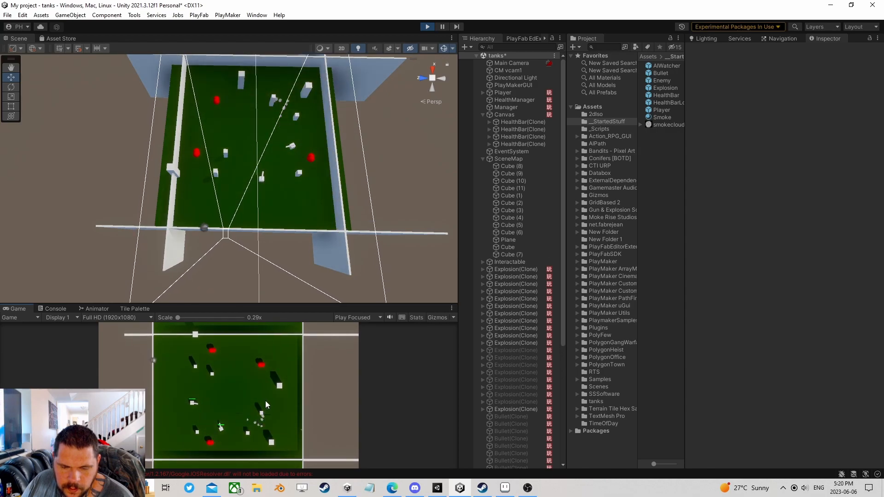
key(w)
click(226, 435)
click(221, 435)
click(215, 434)
click(205, 433)
key(w)
key(d)
- Destroy the next spawned enemy tank, then fire at the respawned enemy
click(238, 354)
click(231, 349)
key(s)
key(d)
click(231, 349)
click(224, 356)
key(s)
key(d)
click(222, 361)
click(219, 361)
click(225, 363)
key(s)
click(222, 364)
key(d)
click(219, 363)
key(d)
key(w)
click(200, 369)
key(a)
click(222, 369)
key(w)
key(d)
click(169, 443)
click(172, 442)
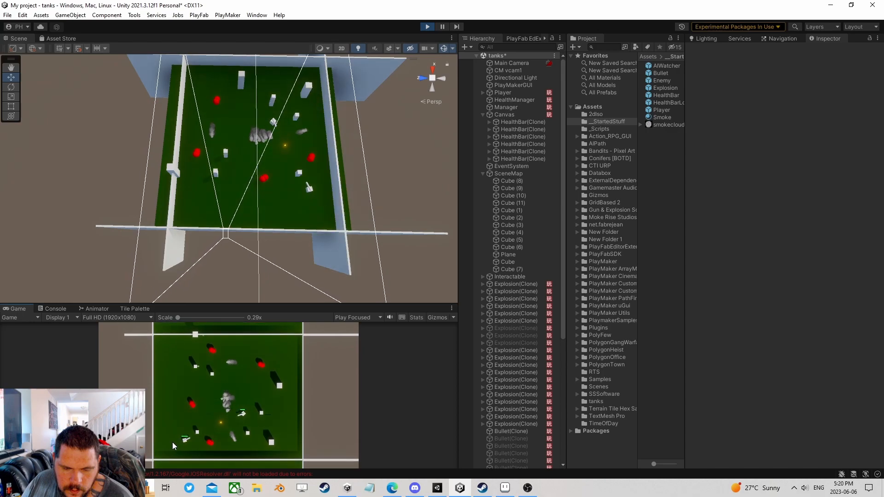
key(w)
key(d)
click(197, 439)
click(193, 439)
click(196, 439)
click(200, 437)
click(199, 437)
key(a)
click(300, 356)
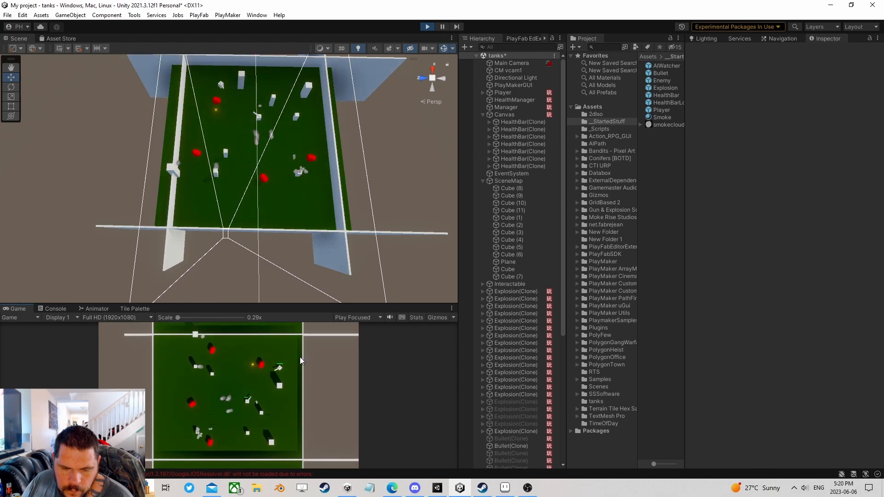
click(289, 372)
click(287, 372)
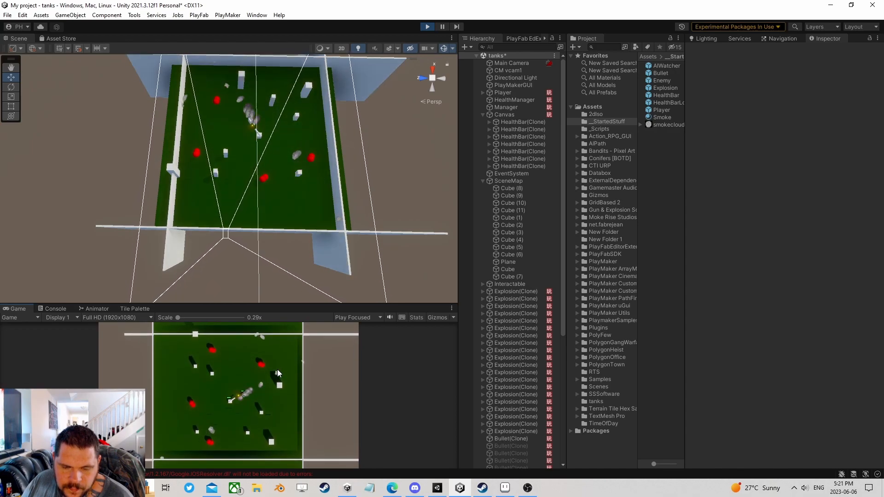
- Stop Play mode and remove the Capsule Collider from the Enemy prefab's cannon Cylinder
click(425, 27)
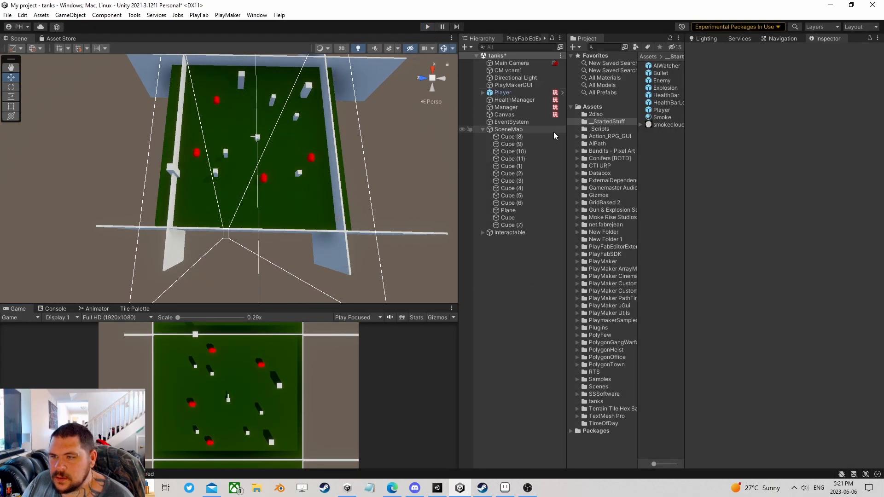
click(863, 61)
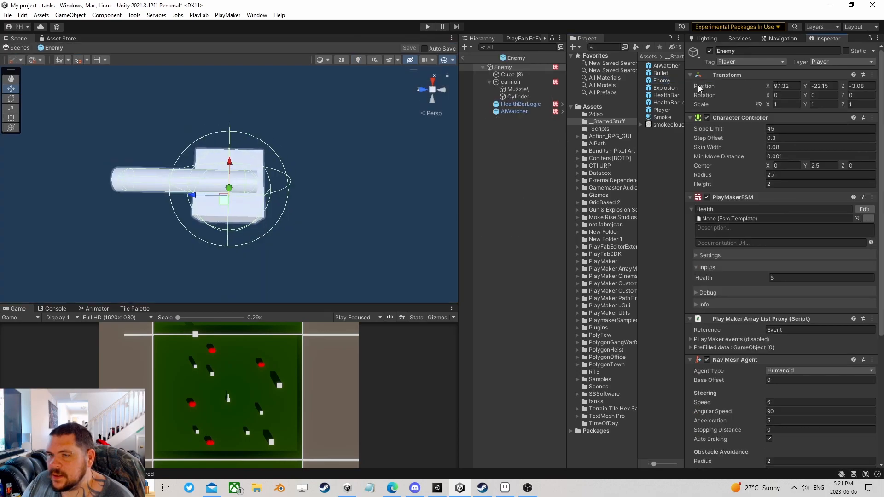
click(516, 97)
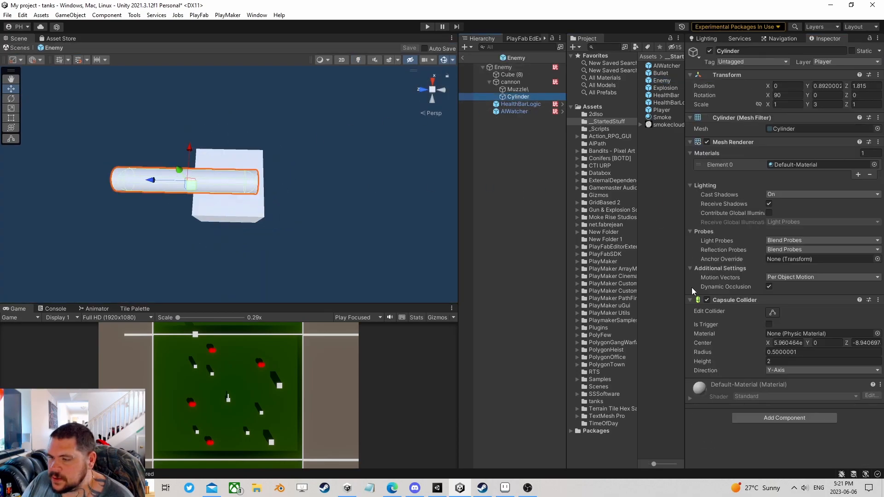
right_click(728, 298)
click(745, 335)
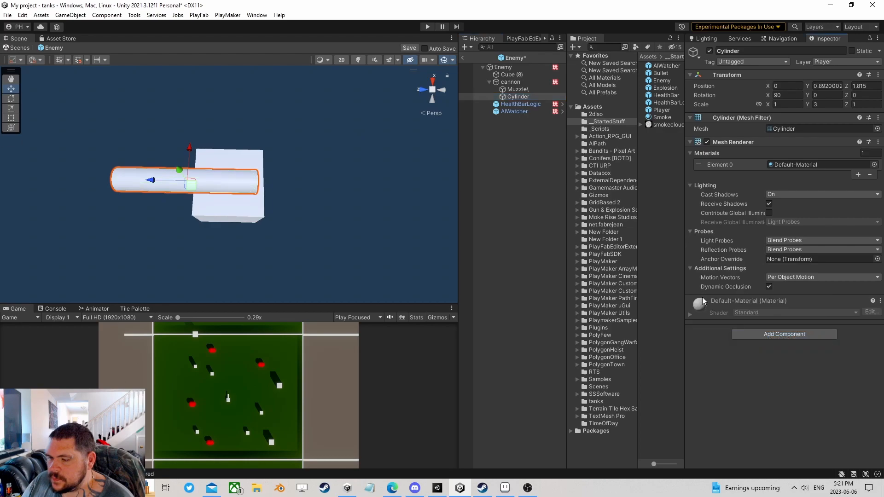
click(517, 90)
click(511, 82)
click(513, 74)
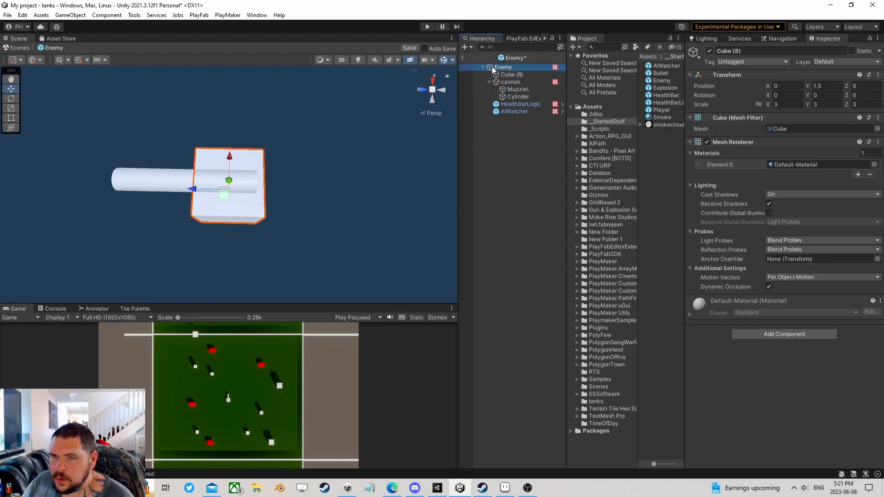
click(491, 67)
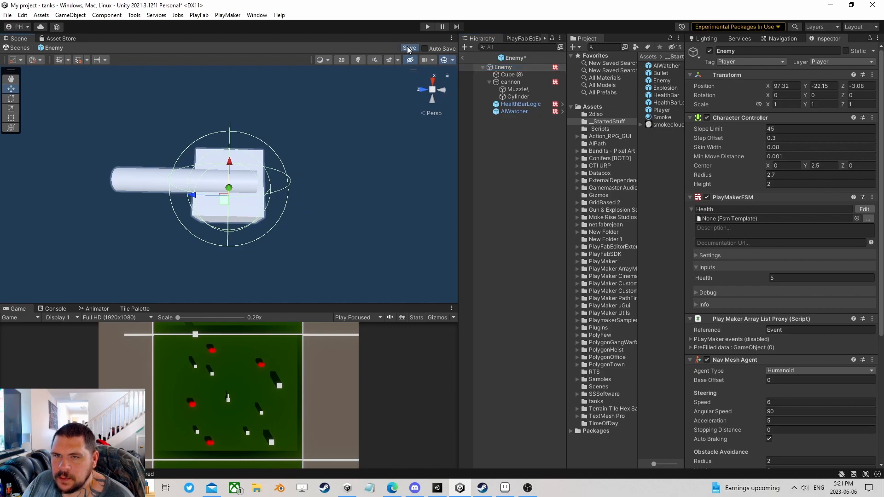
- Remove the Player prefab cannon Cylinder's Capsule Collider, then return to the tanks scene and play
click(661, 110)
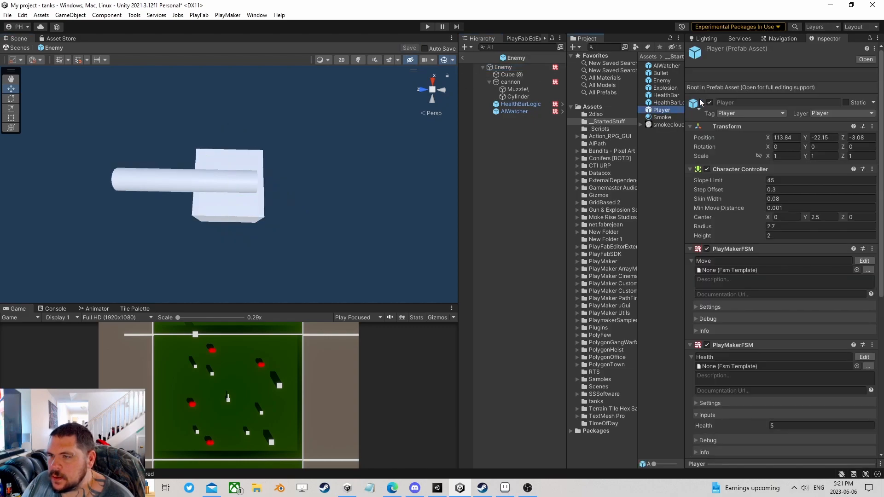
click(869, 61)
click(509, 85)
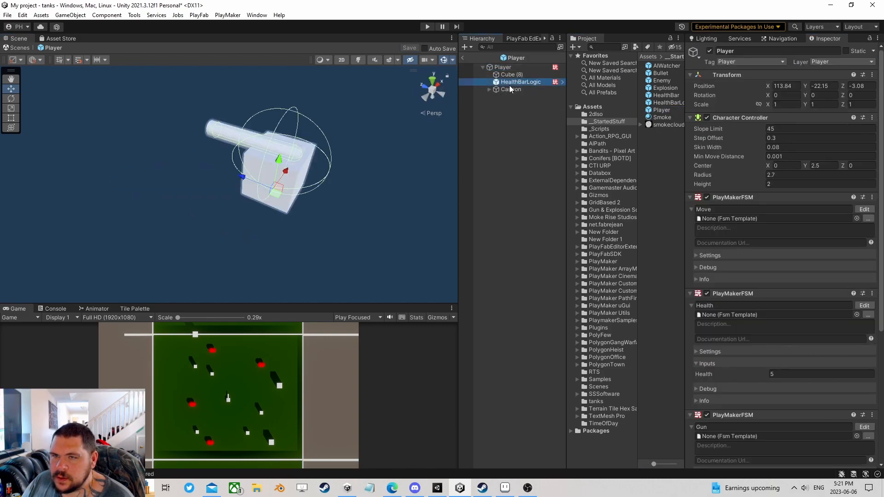
click(509, 89)
click(489, 89)
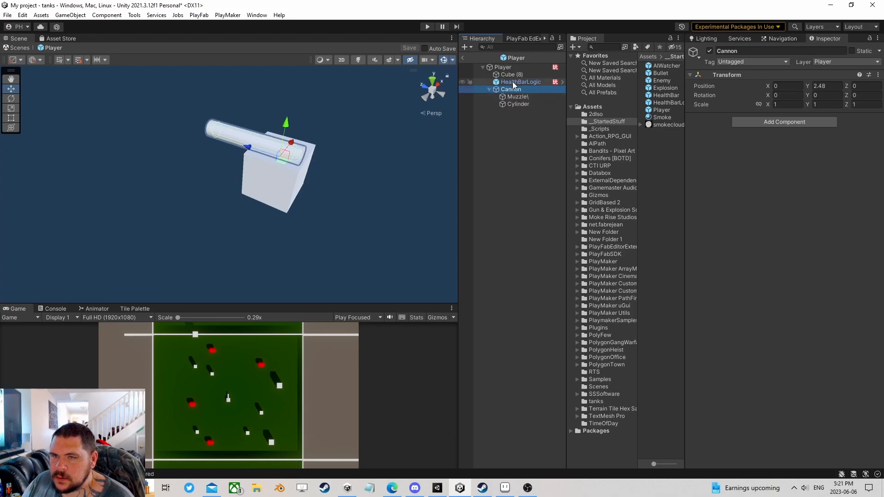
click(510, 104)
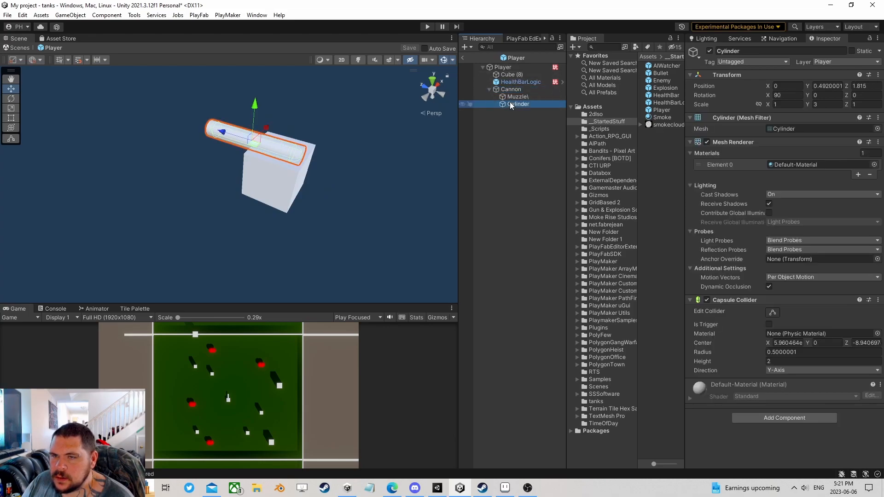
right_click(741, 300)
click(792, 338)
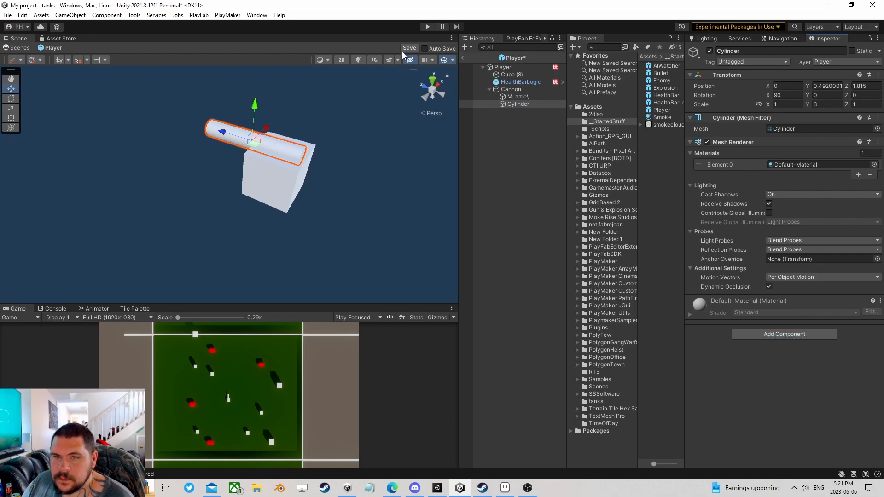
click(463, 59)
click(427, 26)
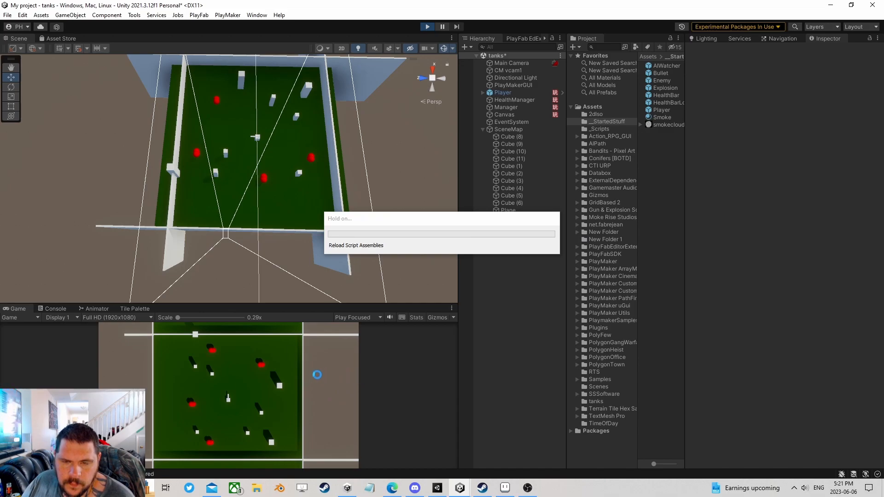
- Maneuver the player's tank with WASD while shooting the upper-right enemy tank
click(286, 362)
click(286, 362)
key(s)
click(286, 362)
click(285, 362)
key(s)
key(d)
click(243, 370)
click(244, 371)
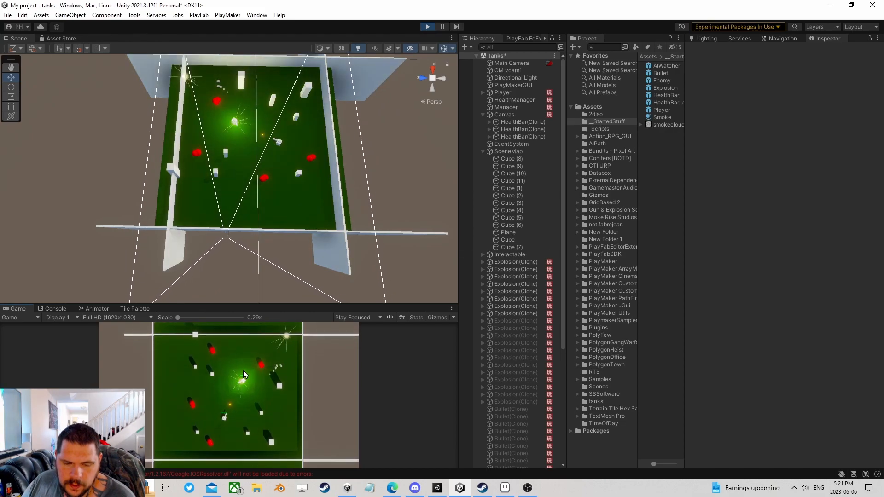
key(d)
click(231, 372)
click(231, 372)
key(w)
click(233, 361)
key(a)
click(243, 359)
key(w)
click(236, 355)
key(s)
click(234, 355)
- Keep driving and firing at the newly respawned enemy tanks
click(229, 358)
key(d)
click(189, 360)
click(188, 357)
key(w)
click(230, 350)
key(s)
key(a)
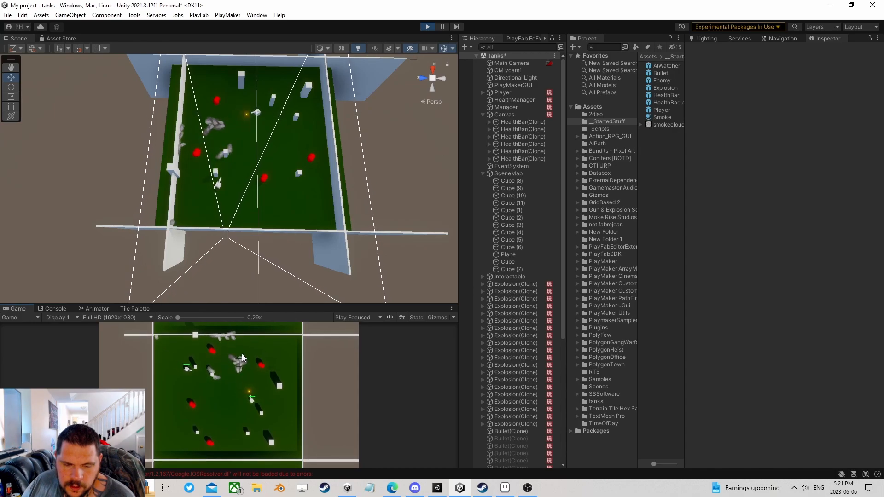
click(198, 371)
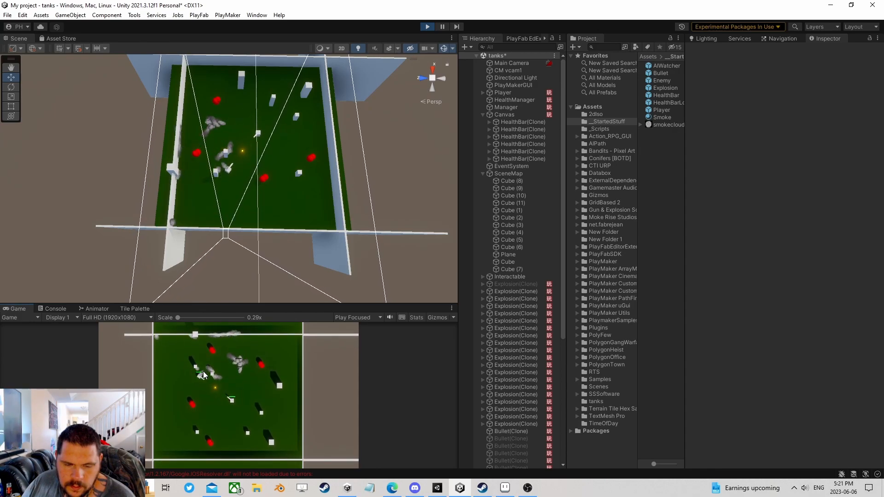
key(a)
click(208, 371)
click(212, 370)
key(a)
key(a)
key(w)
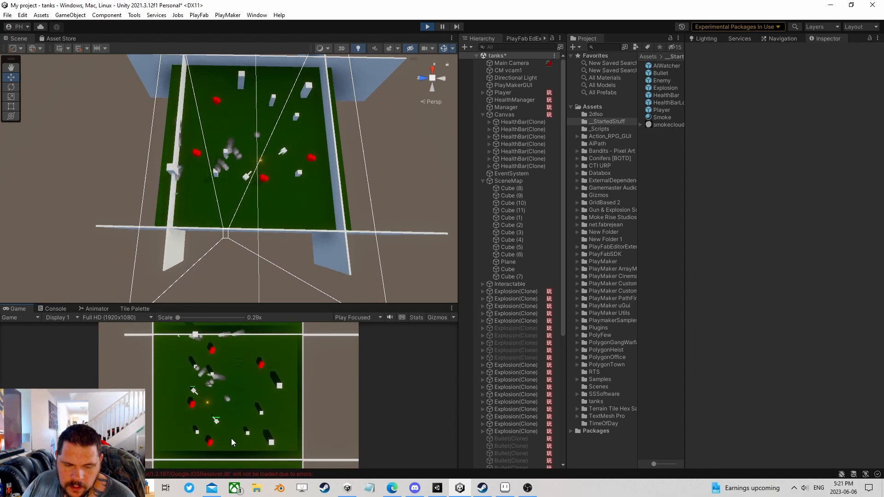
- Shoot the nearby and newly spawned enemies, then stop the play test
click(231, 439)
click(231, 438)
click(231, 438)
key(w)
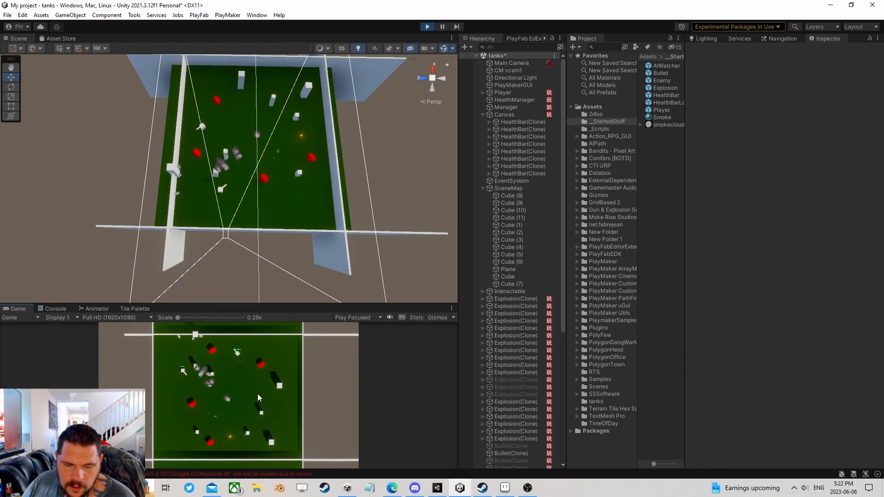
key(d)
click(238, 353)
click(237, 353)
key(d)
click(234, 353)
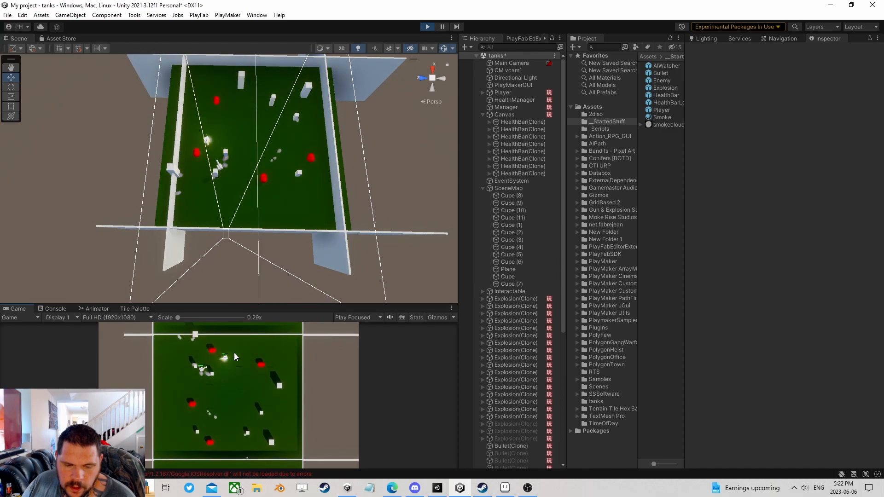
click(428, 26)
- Open the Enemy prefab and load HealthBarLogic's HealthBar template in the FSM editor
click(661, 118)
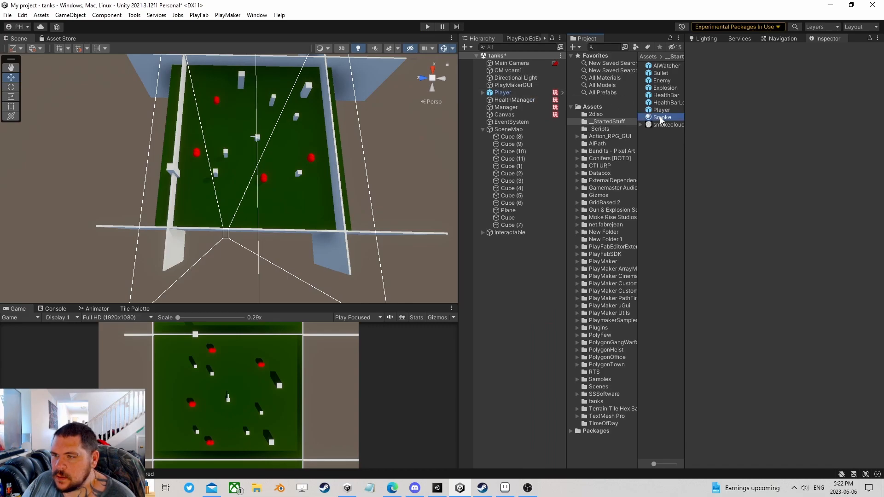
click(662, 81)
click(862, 60)
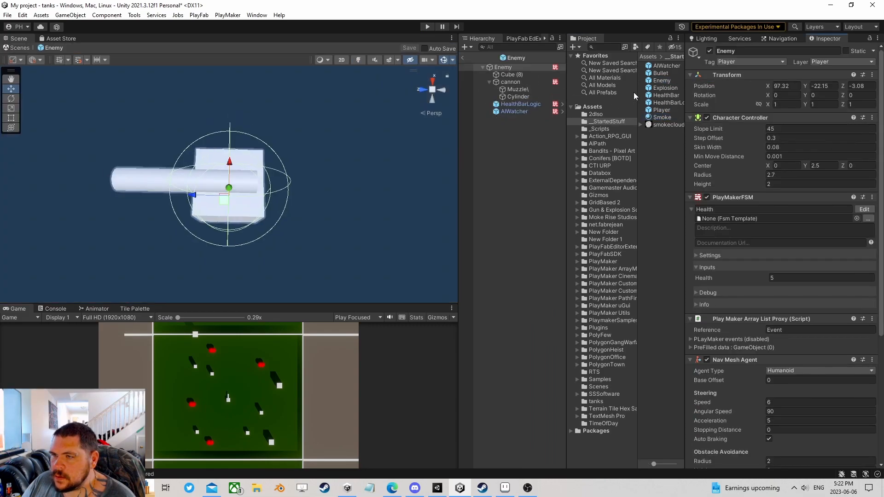
click(505, 112)
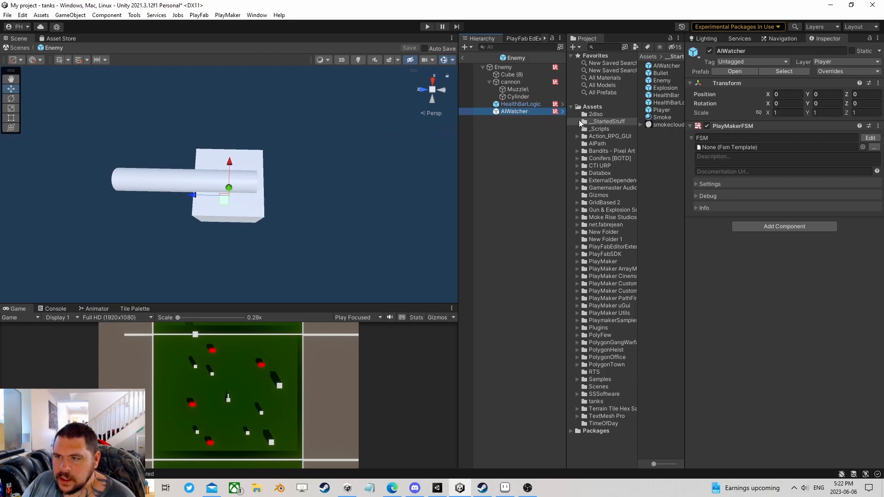
click(516, 104)
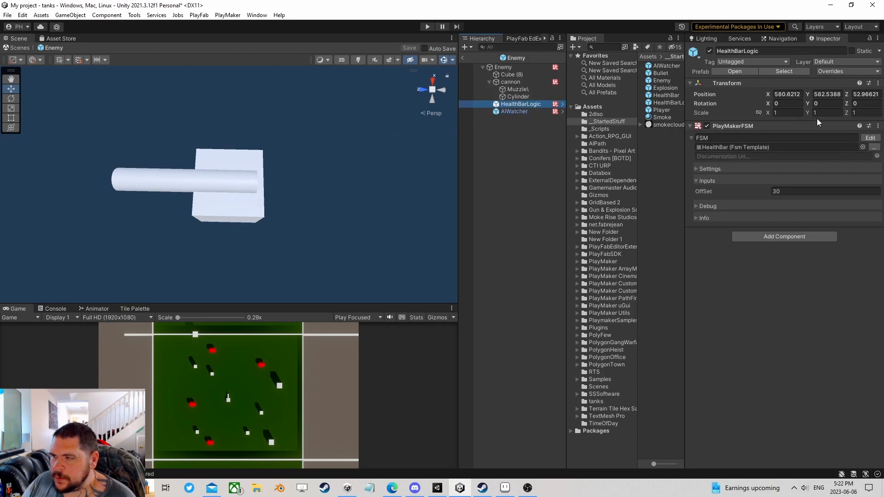
click(872, 139)
click(210, 227)
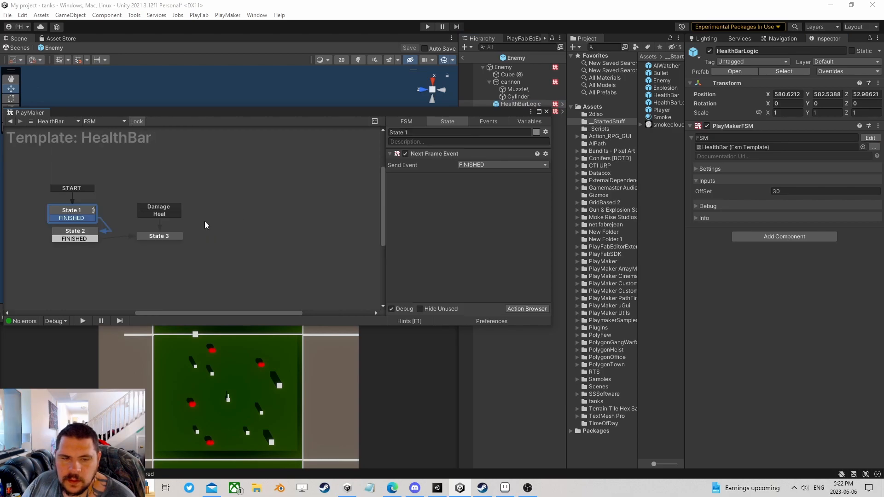
- Add an Int Compare action to State 3
click(156, 235)
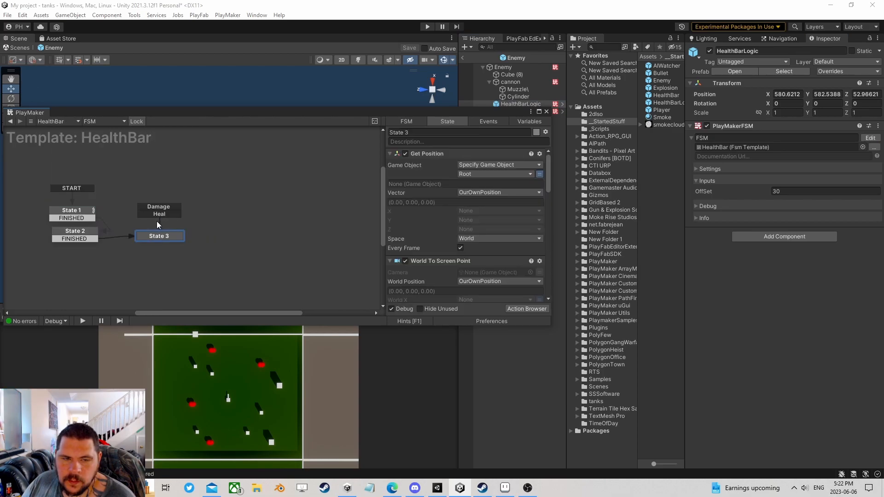
scroll(445, 262, down, 10)
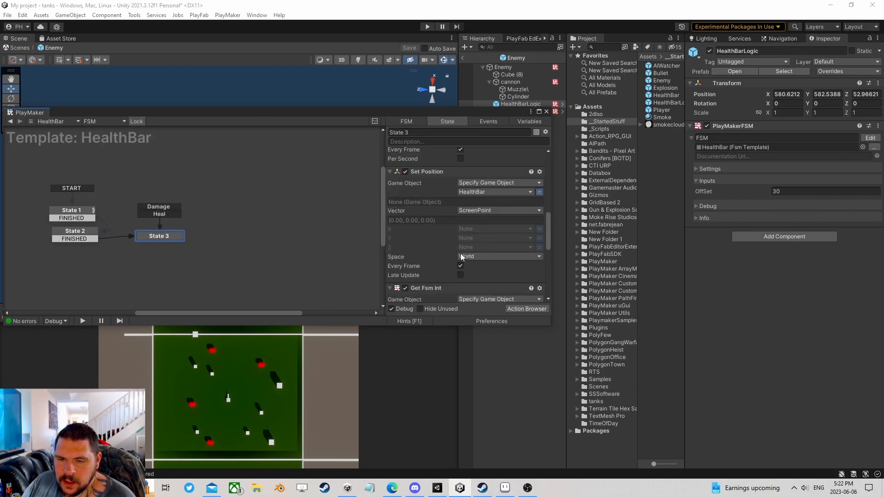
scroll(460, 259, down, 5)
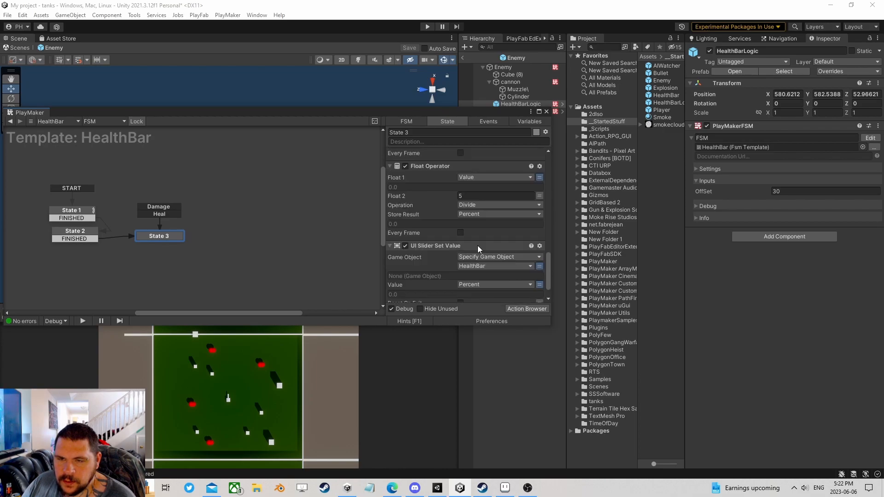
click(525, 309)
text(int com)
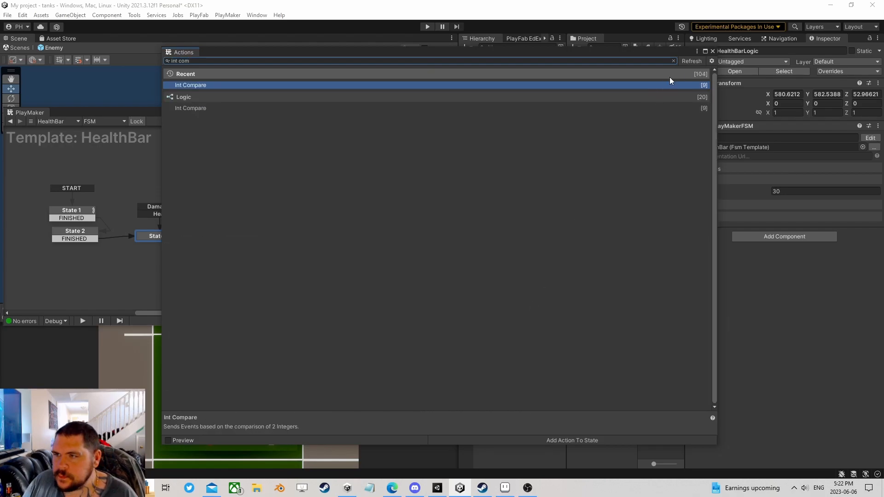
click(713, 52)
scroll(431, 225, up, 2)
scroll(433, 227, down, 2)
- Compare the Value variable and send a new 'Destroy' event when equal
click(539, 228)
click(502, 227)
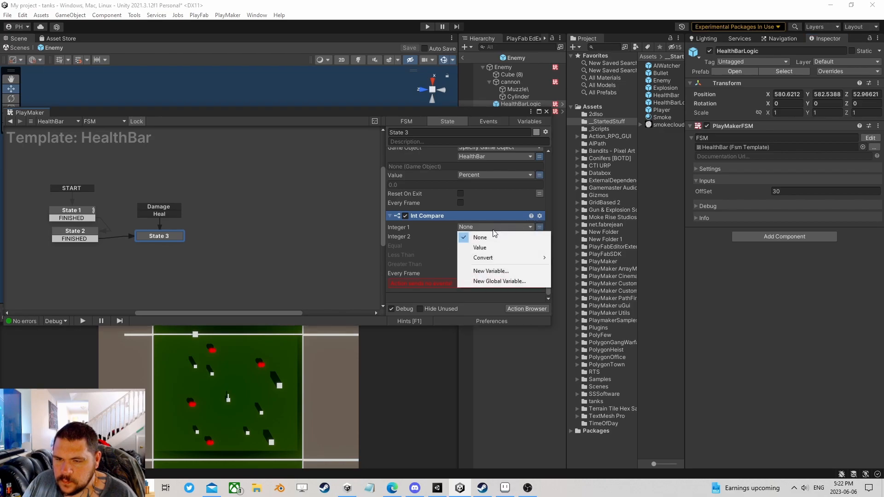
click(488, 248)
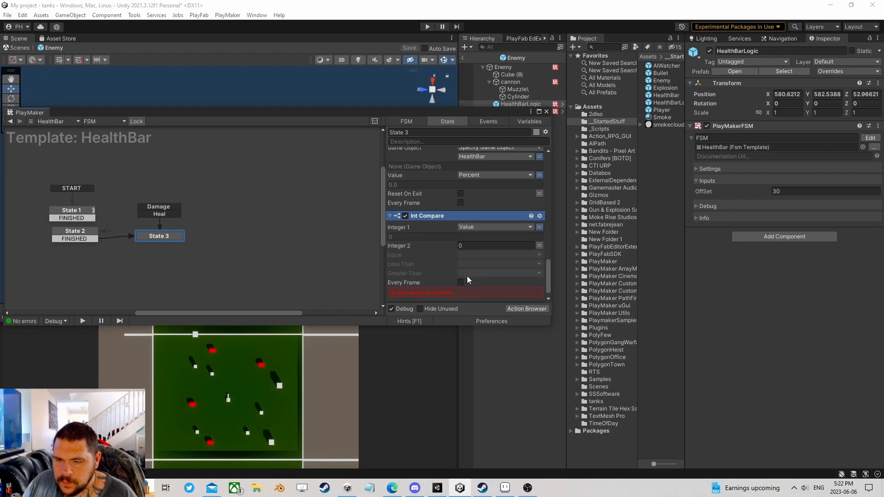
click(466, 254)
click(484, 343)
text(Destroy)
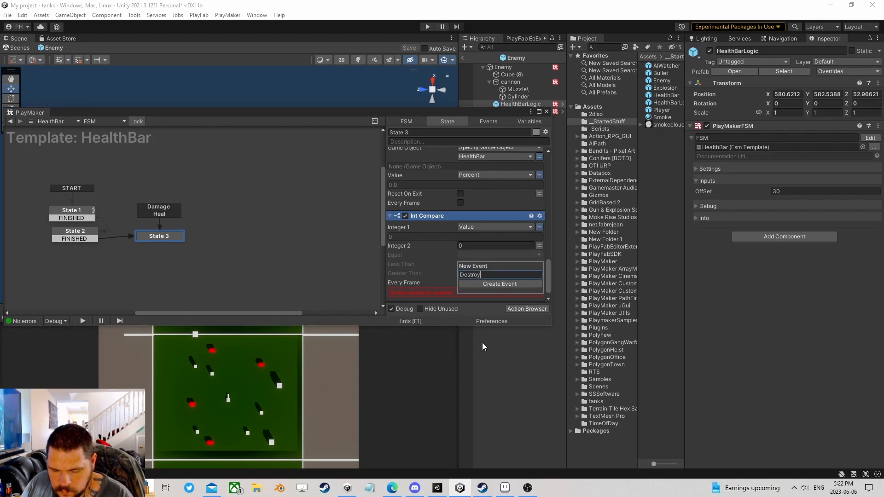
key(Return)
- Add a Destroy transition from State 3 leading to a new State 4
right_click(158, 237)
mouse_move(195, 246)
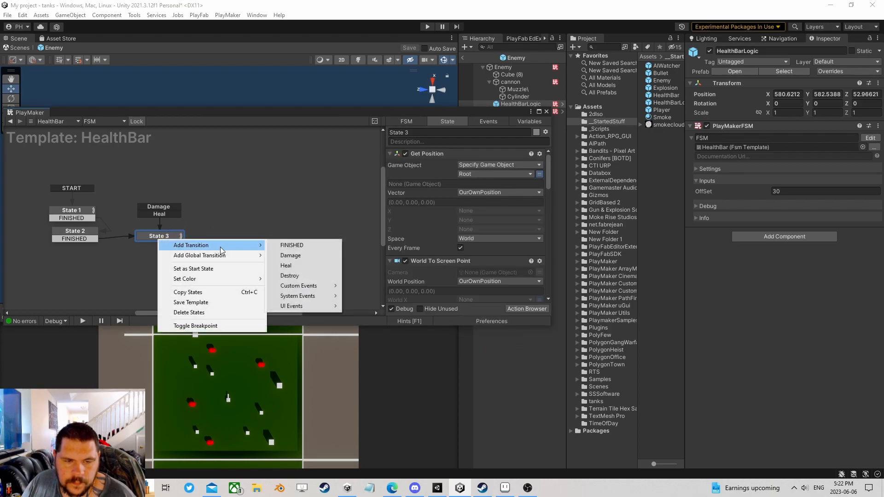
click(290, 275)
drag(183, 242, 230, 243)
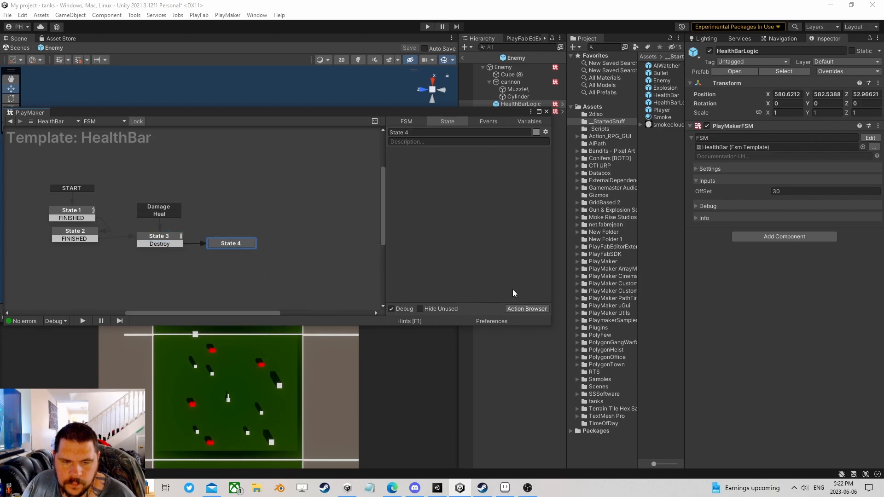
- Give State 4 a Destroy Object action targeting the HealthBar object variable
click(523, 309)
text(destr)
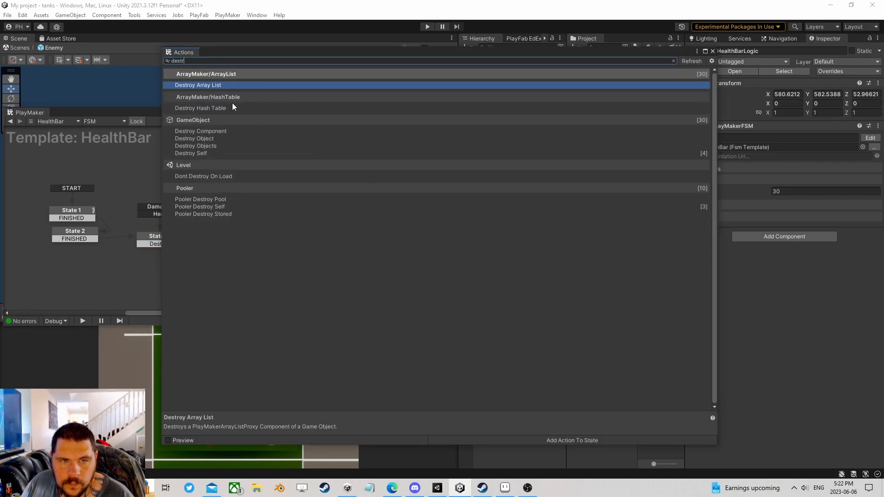
double_click(209, 139)
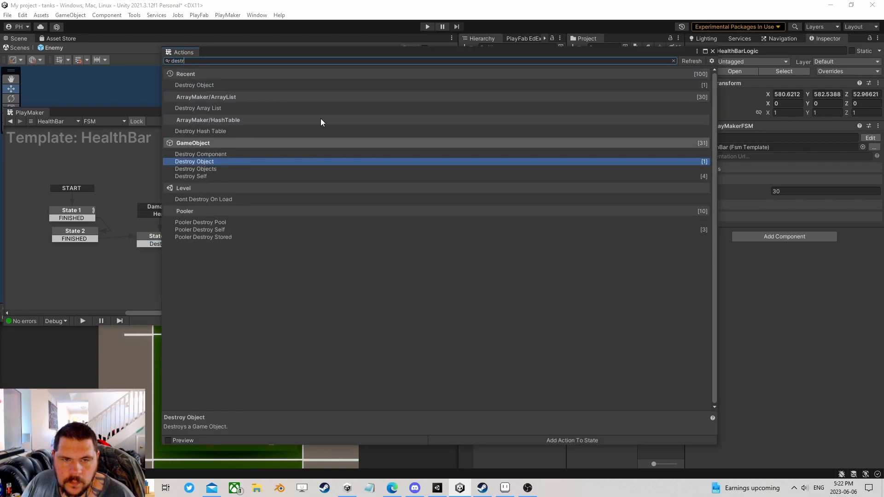
click(712, 51)
click(546, 164)
click(513, 165)
click(481, 185)
click(547, 111)
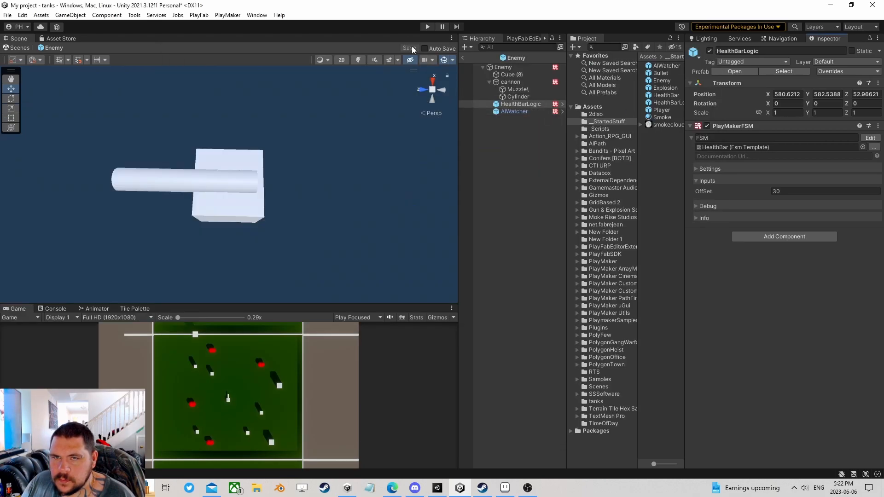
- Back in the tanks scene, drive the player tank and shoot the nearby enemy until it is destroyed
click(463, 56)
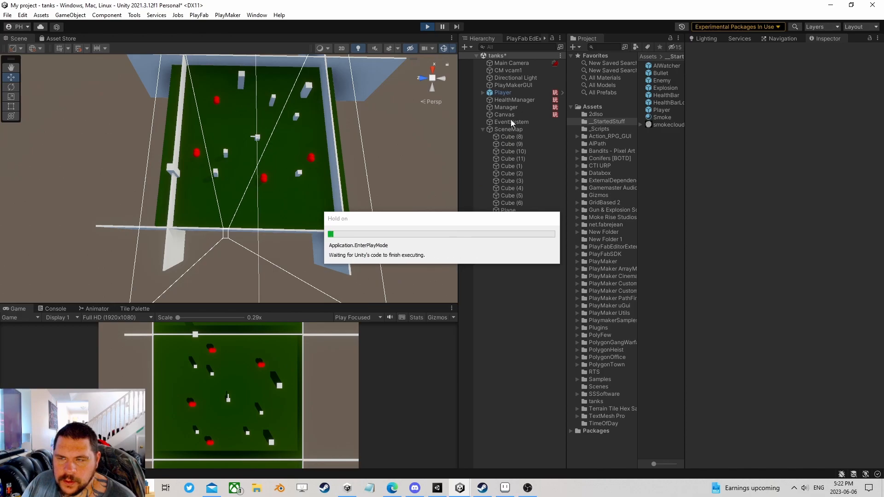
click(181, 389)
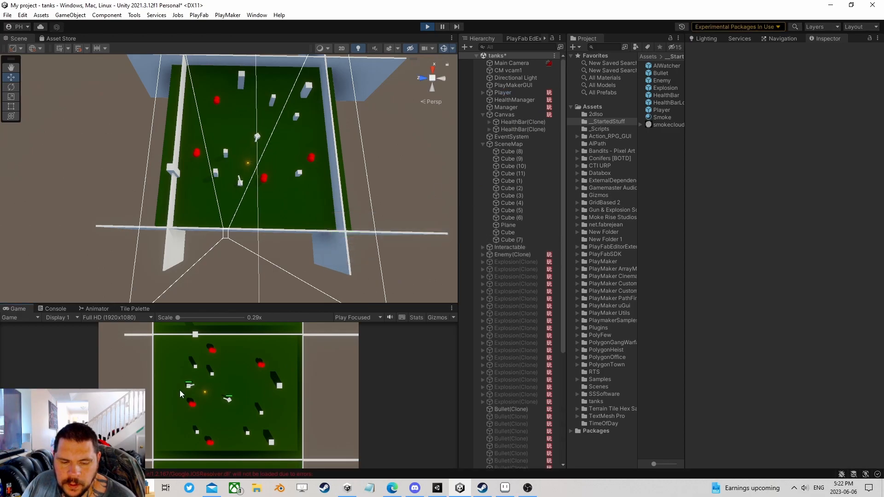
key(w)
click(181, 388)
click(182, 389)
key(a)
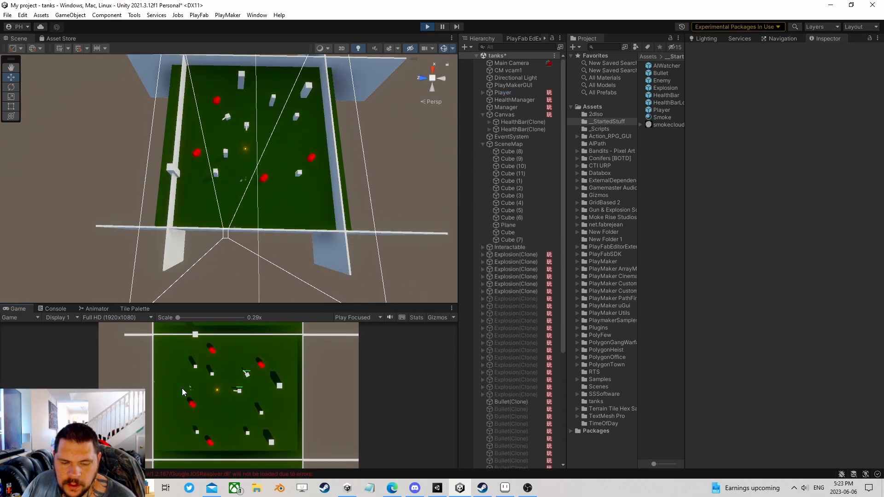
click(277, 367)
click(277, 366)
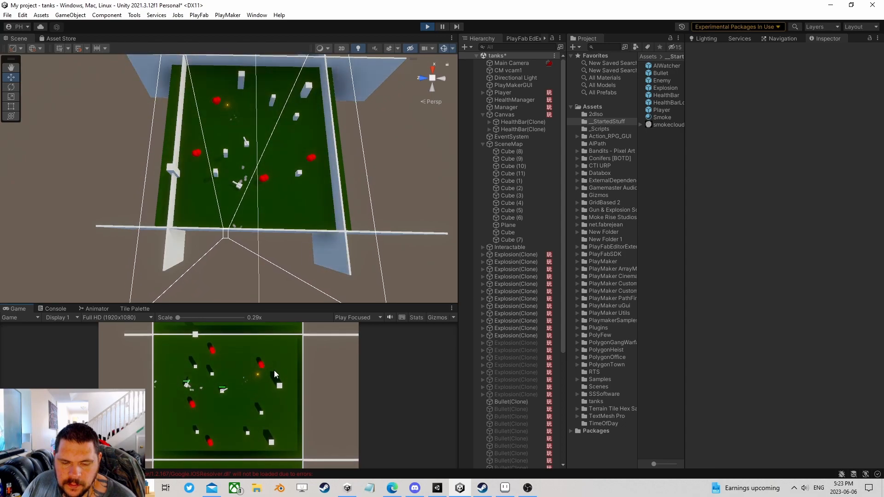
click(139, 381)
click(130, 382)
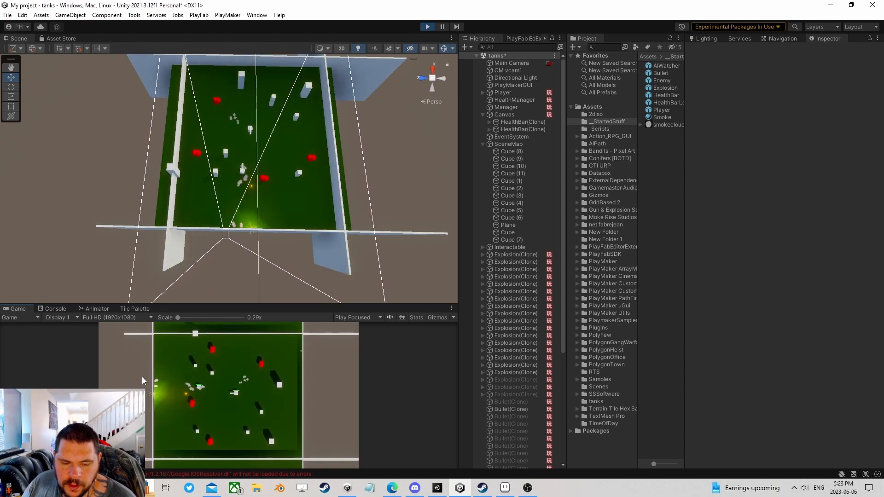
click(150, 374)
key(d)
key(w)
click(154, 373)
click(152, 374)
click(143, 383)
click(142, 383)
- Shoot the damaged upper-right enemy, then fire toward the respawned enemy
key(s)
click(302, 353)
key(a)
click(292, 363)
key(s)
click(284, 362)
key(d)
click(281, 361)
click(283, 358)
click(284, 358)
key(d)
key(w)
click(243, 358)
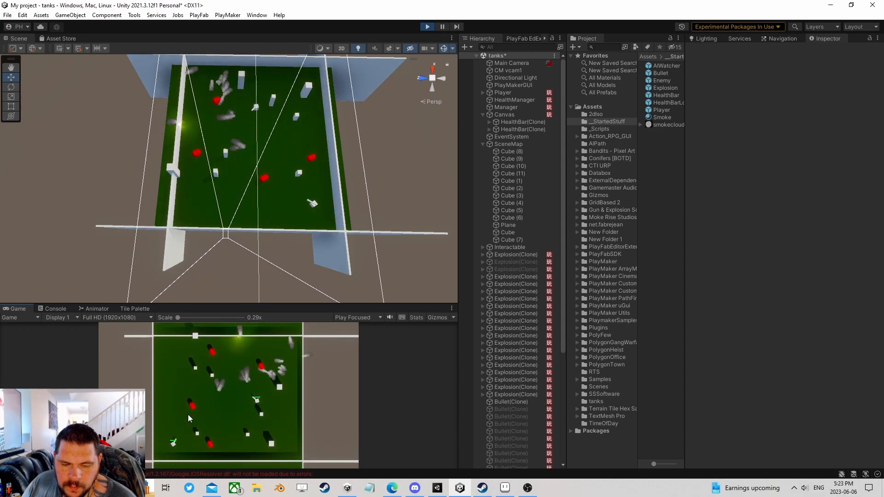
- Chase the lower-left enemy as it retreats up-left, firing repeatedly to destroy it
click(183, 444)
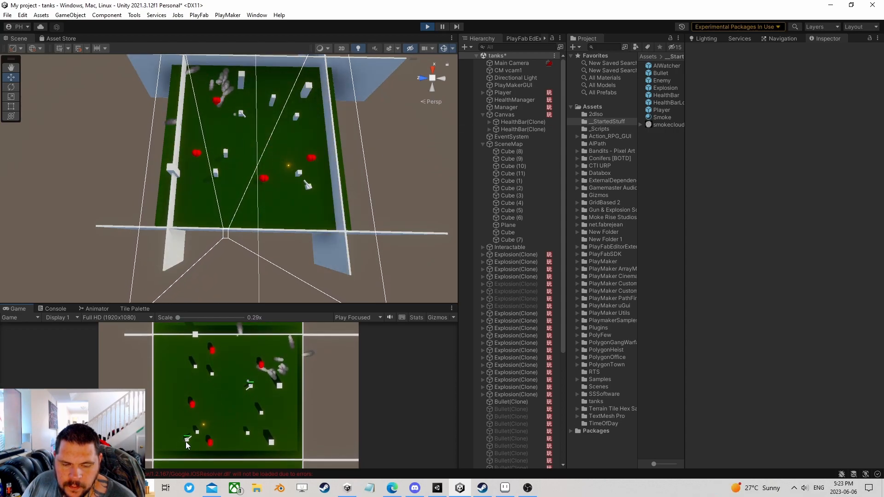
click(197, 437)
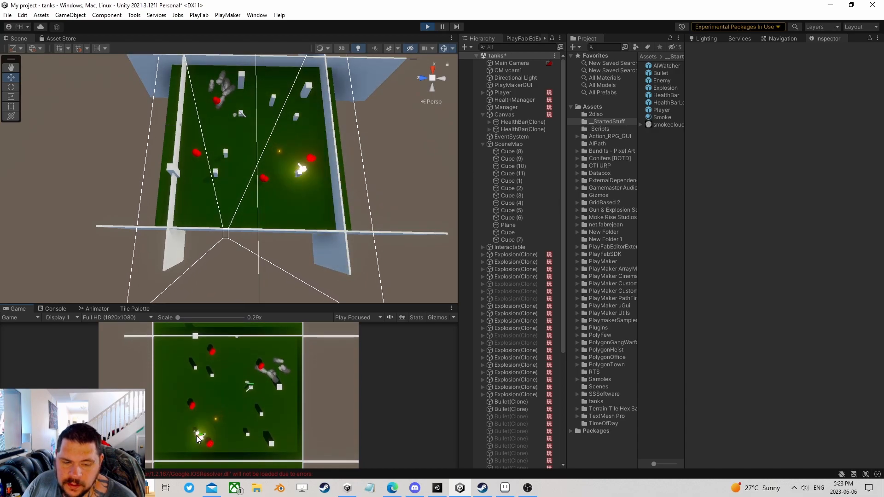
click(218, 433)
click(223, 413)
click(177, 369)
click(178, 364)
click(179, 365)
key(s)
click(184, 381)
click(187, 378)
click(184, 379)
key(w)
click(178, 382)
click(178, 382)
click(300, 424)
key(w)
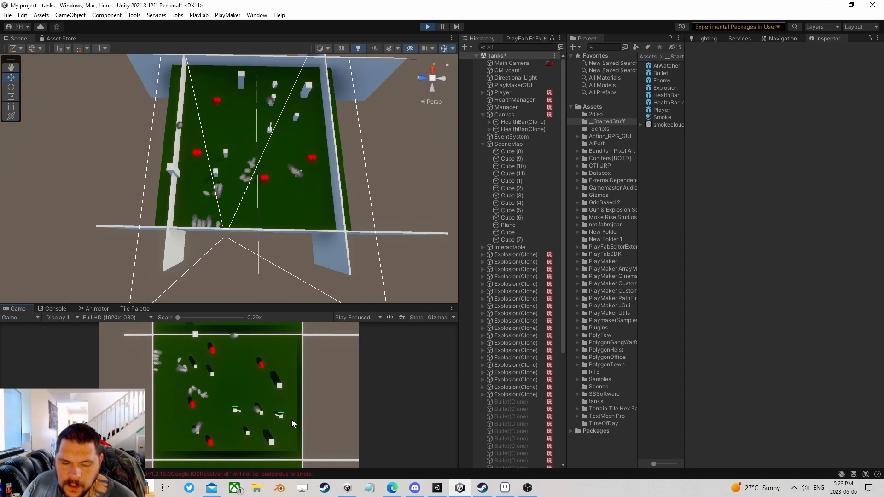
key(w)
click(280, 413)
click(280, 413)
click(280, 414)
key(d)
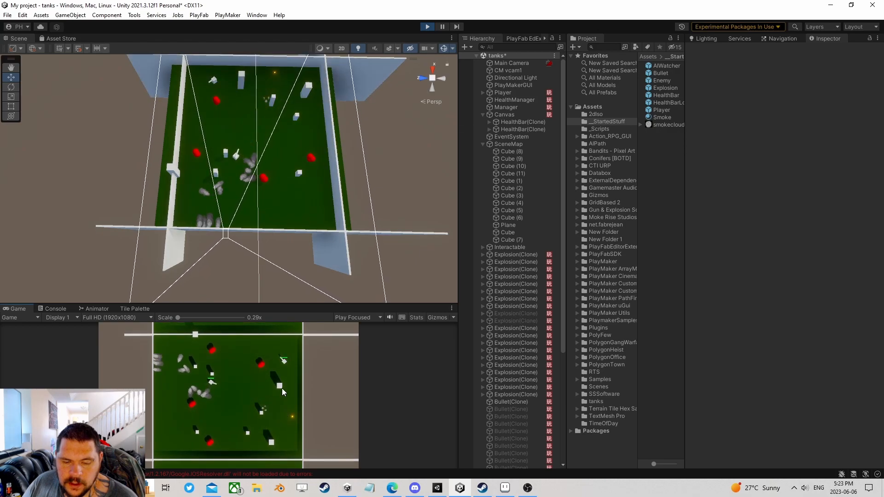
click(285, 361)
click(285, 361)
key(d)
click(277, 359)
key(d)
key(w)
- Keep driving around the arena, firing at the remaining and respawned enemy tanks
click(221, 419)
click(220, 419)
click(220, 419)
click(220, 419)
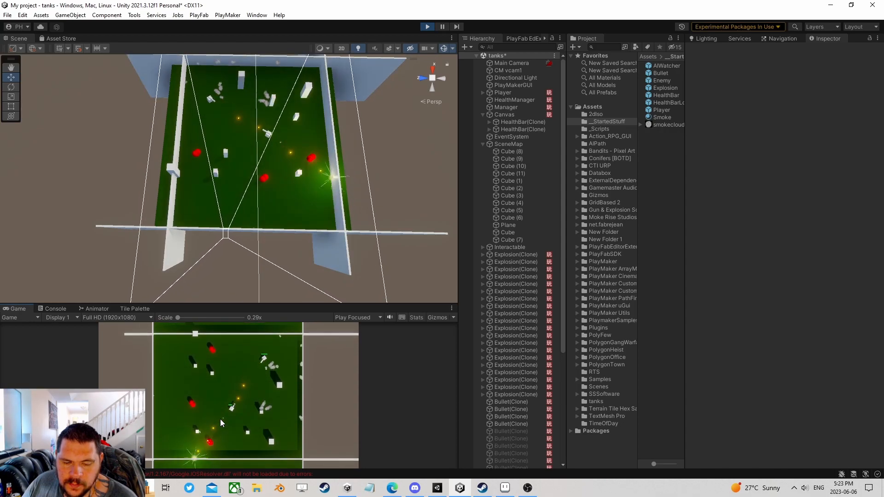
key(w)
click(236, 408)
click(230, 404)
key(w)
click(241, 404)
click(241, 403)
key(w)
click(261, 380)
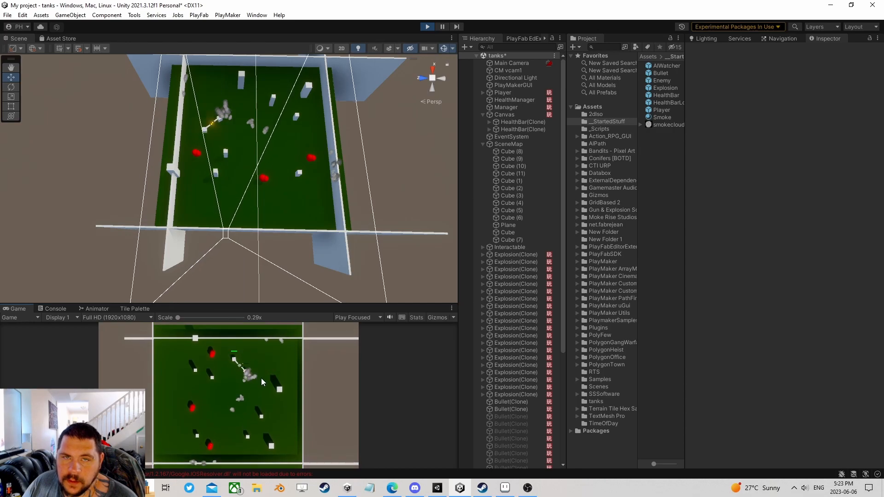
key(s)
key(a)
click(243, 347)
click(243, 347)
key(s)
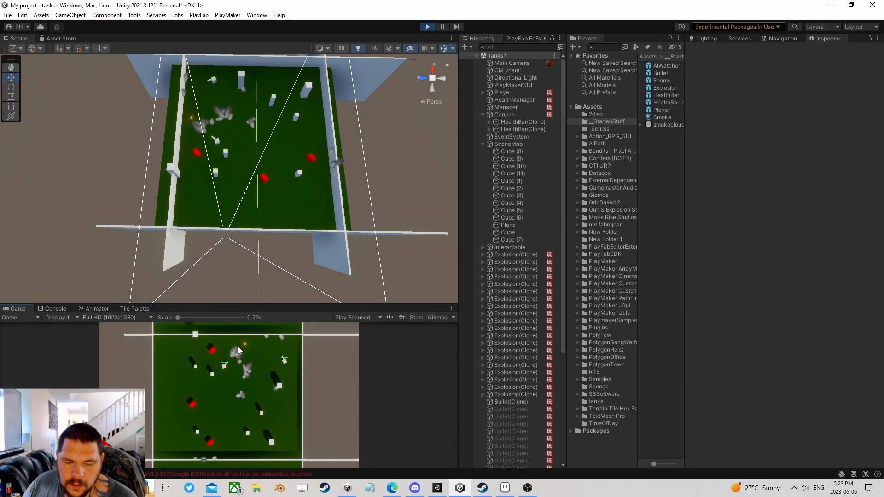
click(285, 361)
click(284, 361)
key(s)
key(d)
click(313, 382)
click(299, 409)
key(w)
click(283, 420)
key(d)
click(284, 421)
key(s)
click(233, 352)
click(236, 352)
key(s)
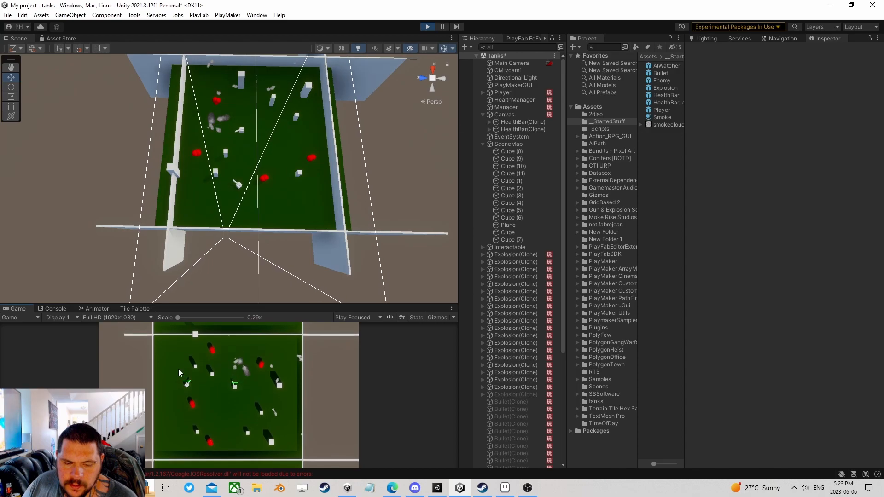
click(141, 391)
key(d)
click(142, 391)
key(d)
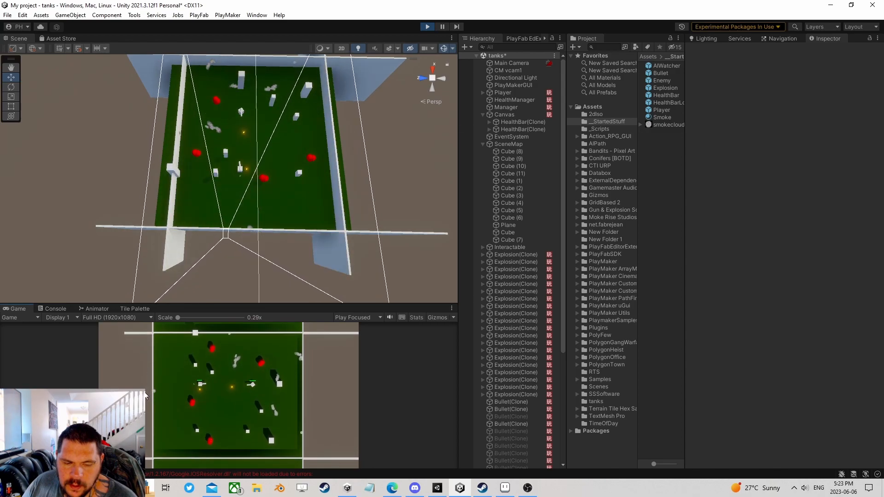
click(141, 389)
key(w)
- Fire a few final shots upward, stop Play mode, and select the Manager object
click(246, 344)
key(s)
key(a)
click(246, 345)
click(247, 344)
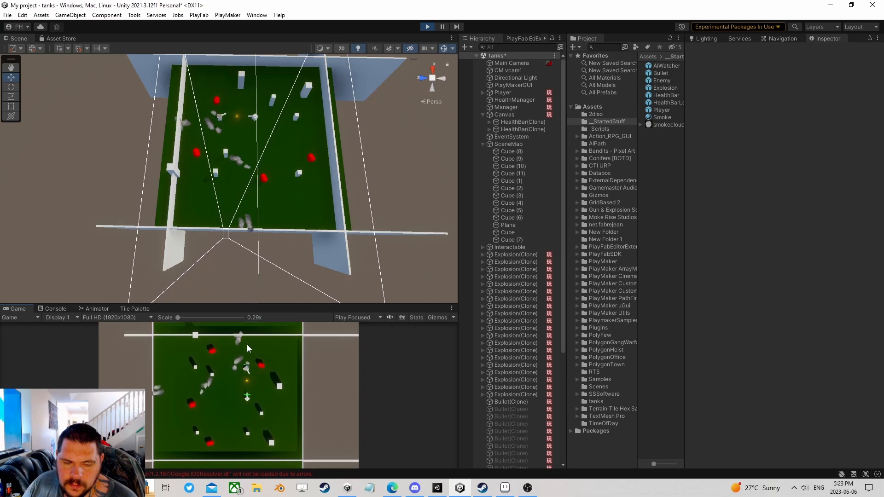
click(260, 368)
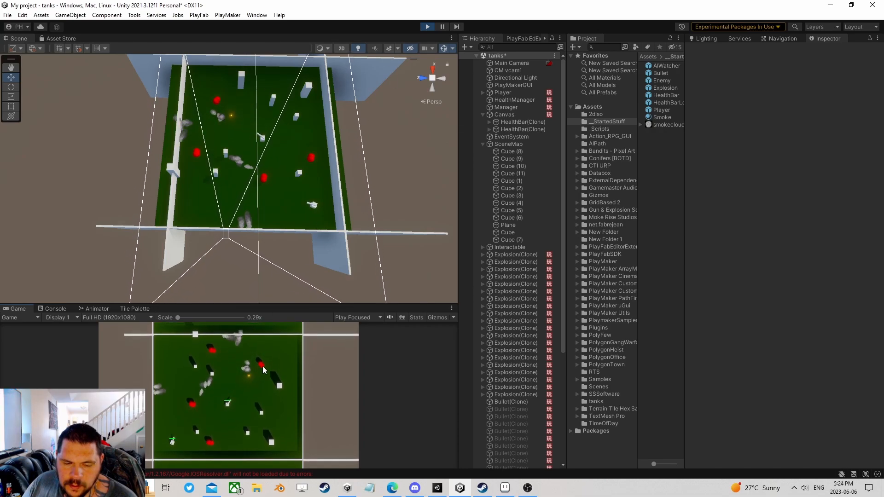
click(428, 27)
click(511, 109)
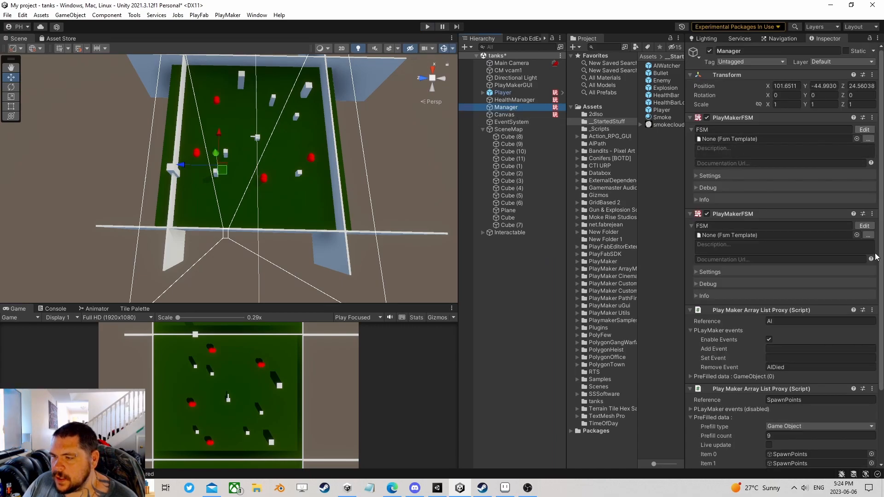
- Review the Manager's FSM graph with START and State 3 in view, then save the tanks scene
click(864, 225)
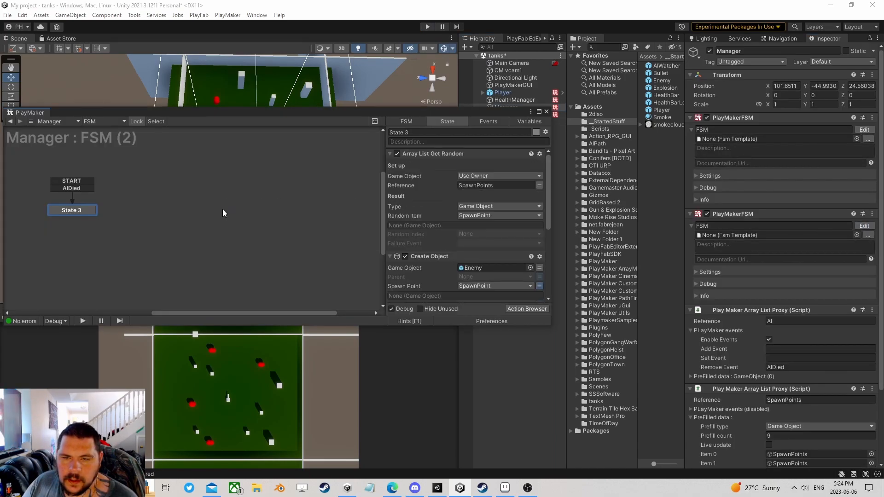
scroll(223, 209, down, 1)
middle_drag(104, 210, 263, 219)
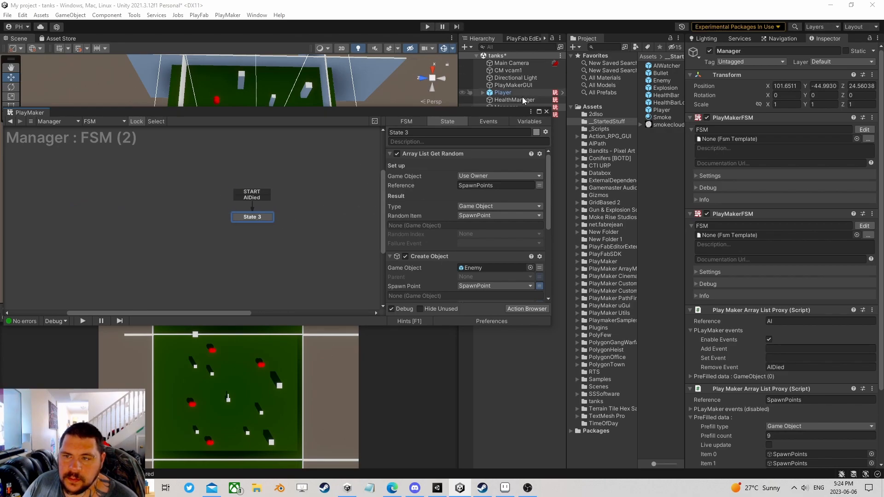
click(546, 111)
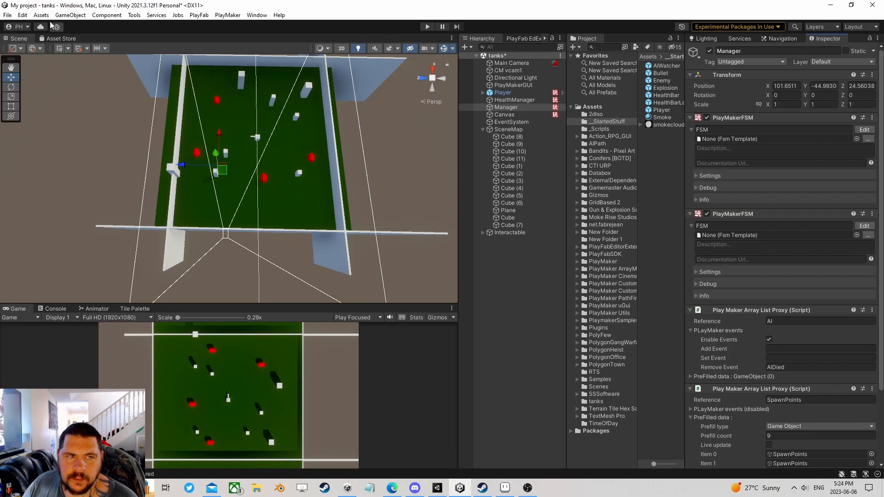
click(7, 16)
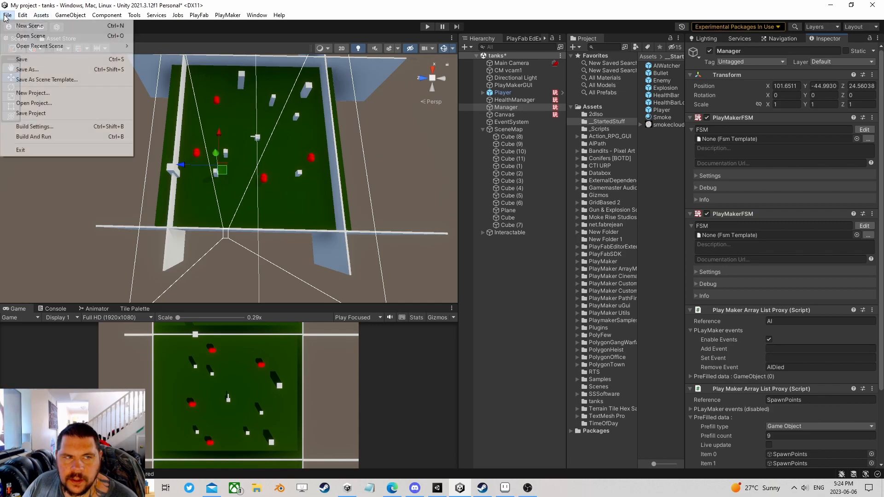
click(20, 60)
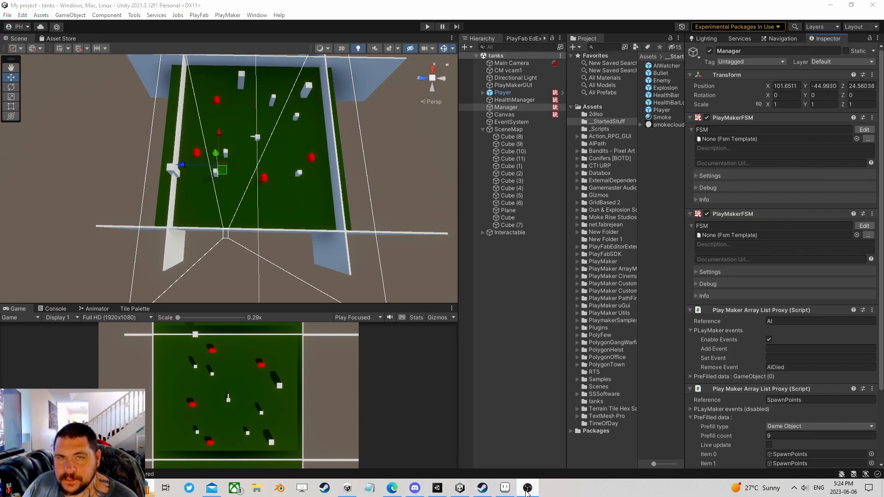